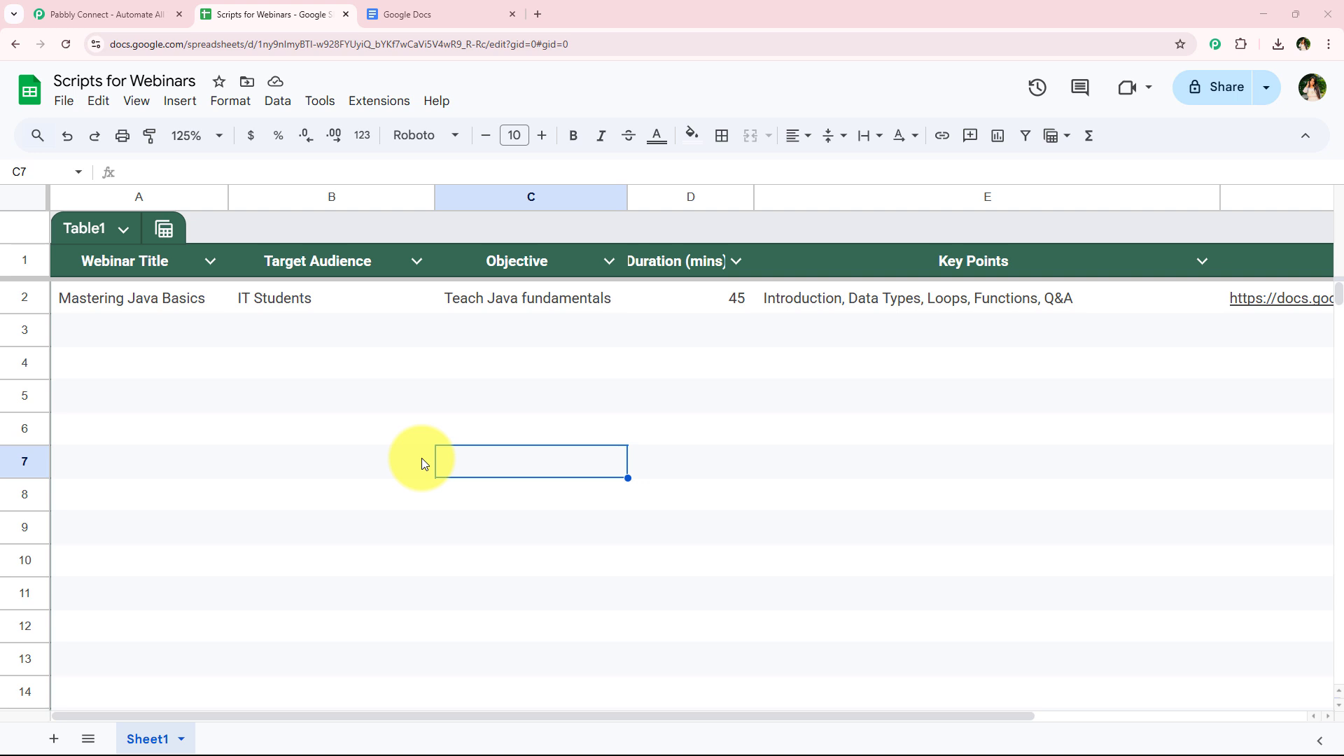
Step: Add a webinar in row 3 titled "Building Your First Brand" with target audience "Startup Founders" and objective "Guide to brand creation"
click(181, 320)
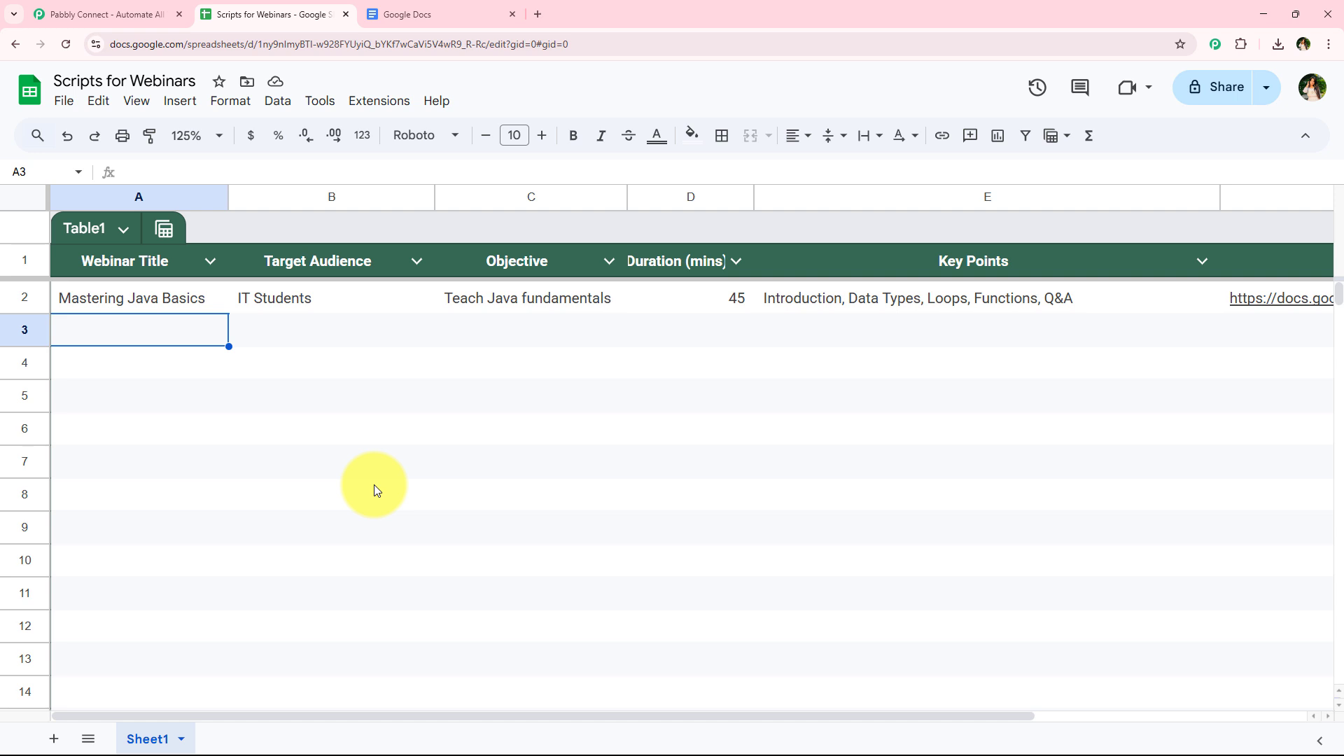
text(Building Your First Brand)
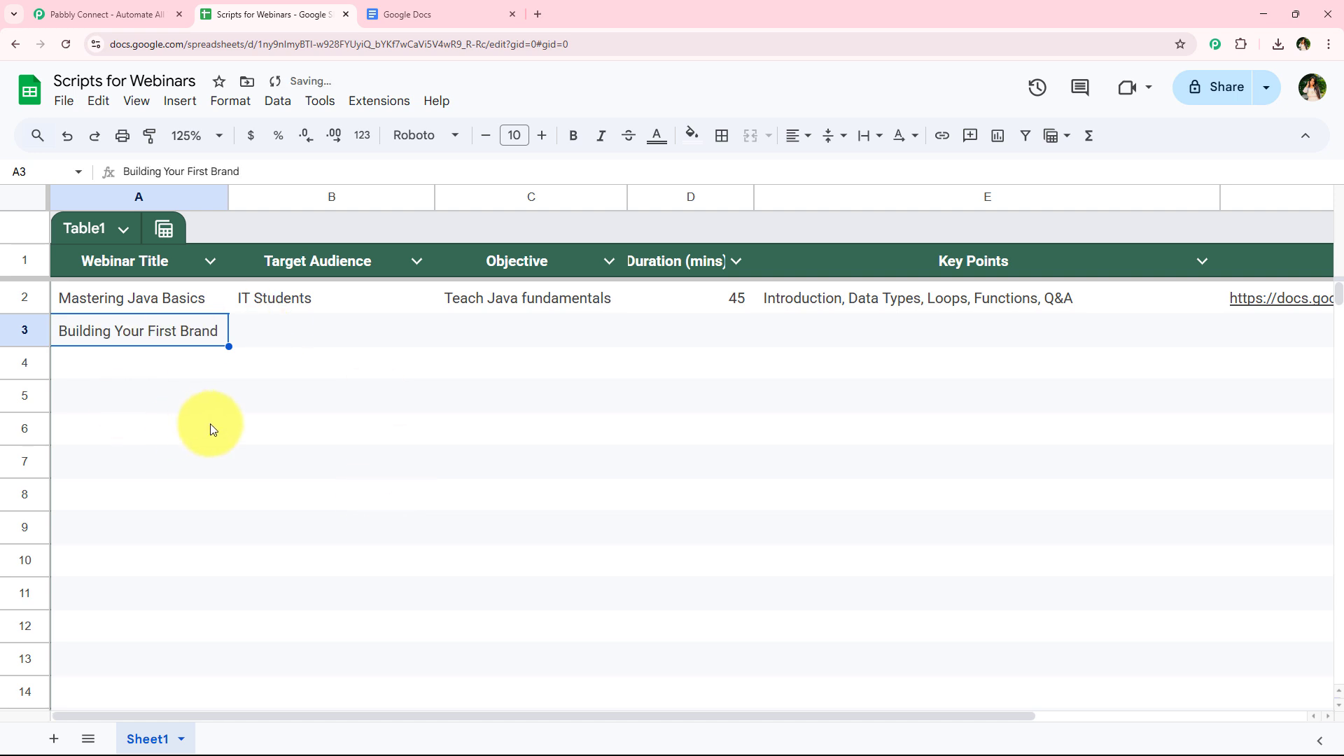
key(Tab)
text(Startup Founders)
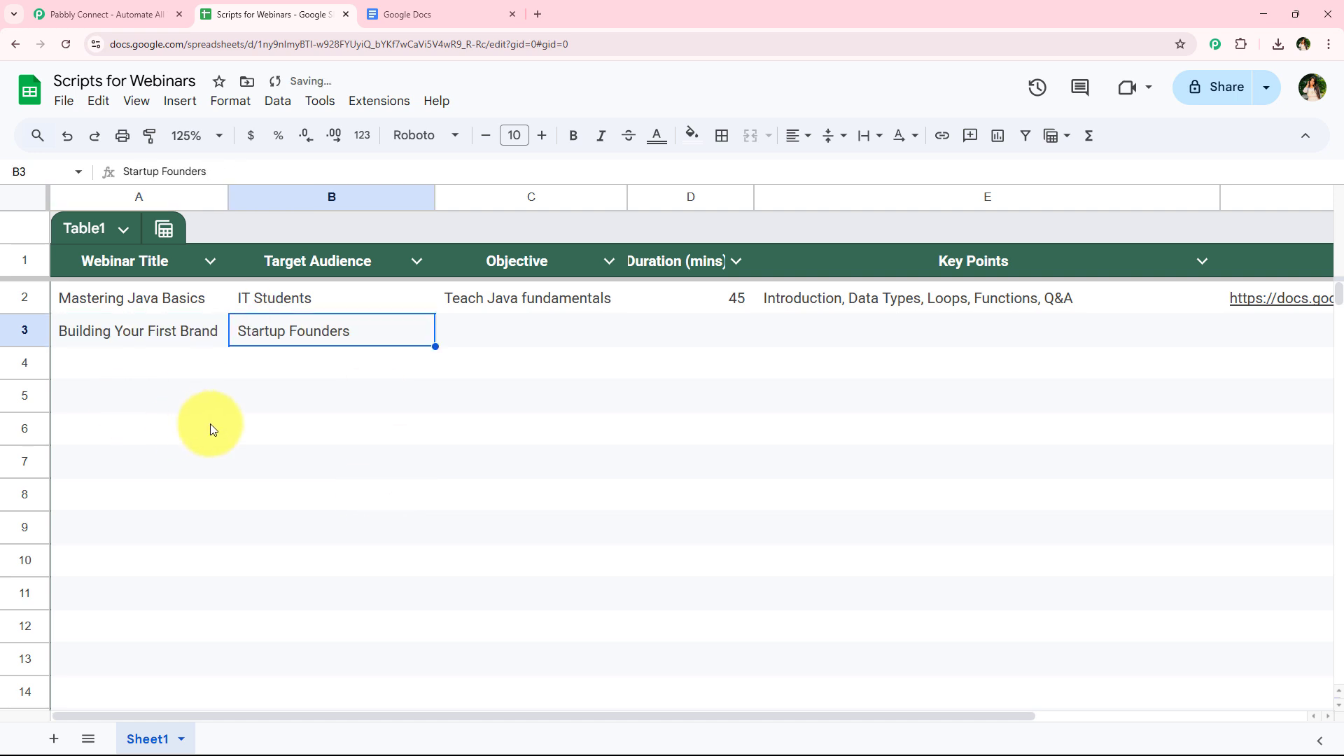
key(Tab)
text(Guide to brand creation)
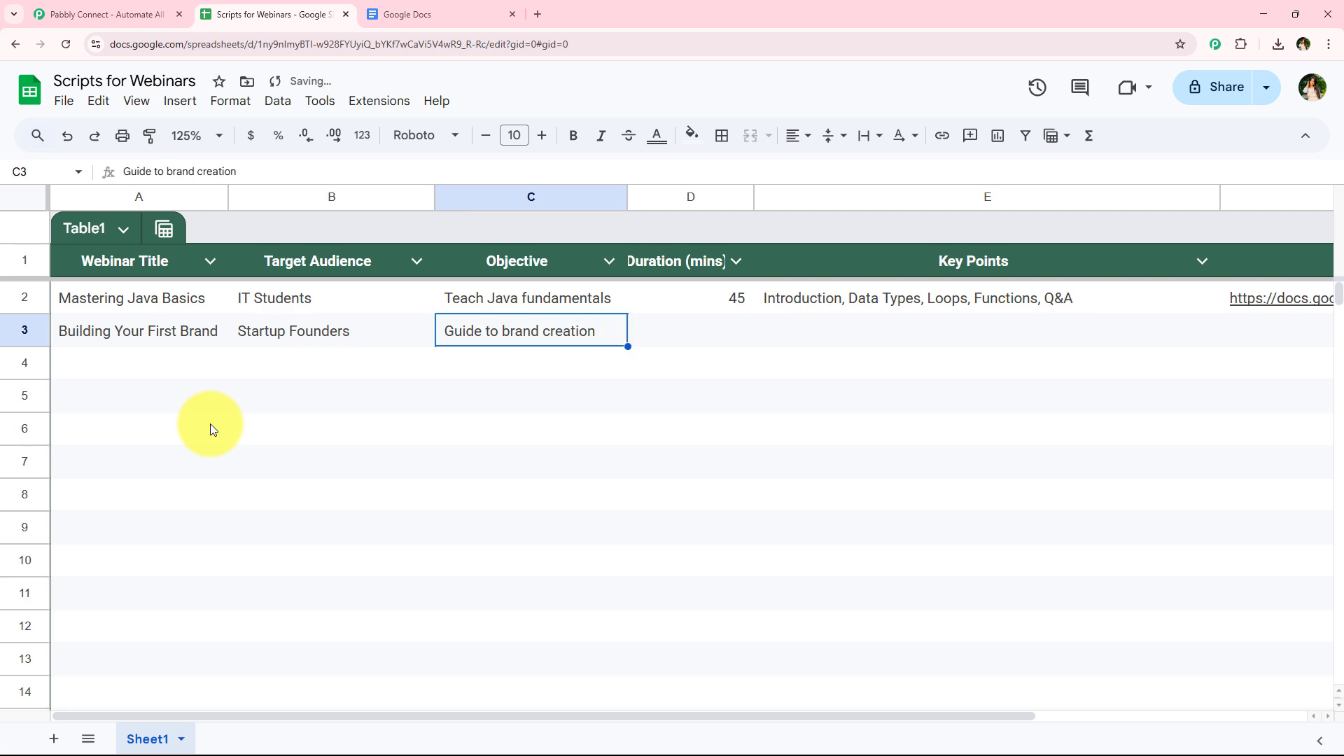
Step: Complete row 3 with a duration of 30 minutes and the key points "Brand Identity, Target Market, Logo, Messaging"
key(Tab)
text(30)
key(Tab)
text(Brand Identity, Target Market, Logo, Messaging)
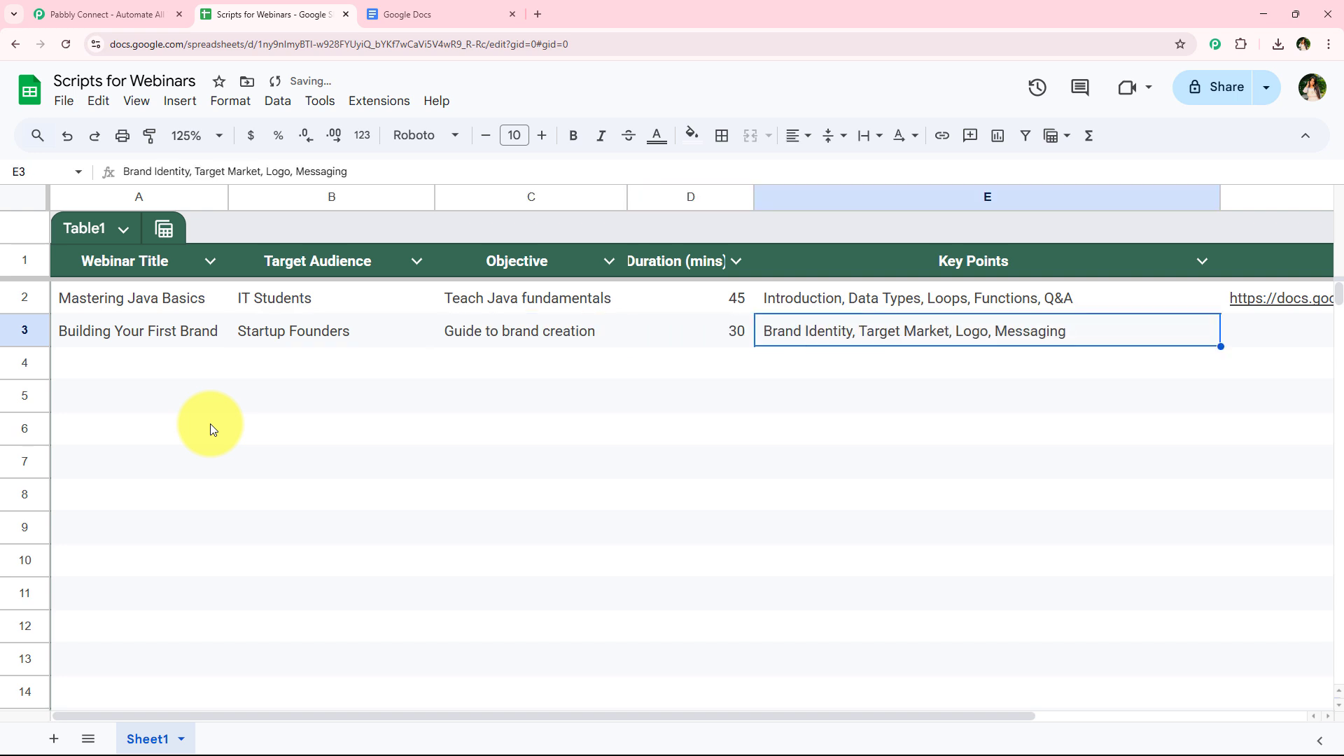
click(852, 376)
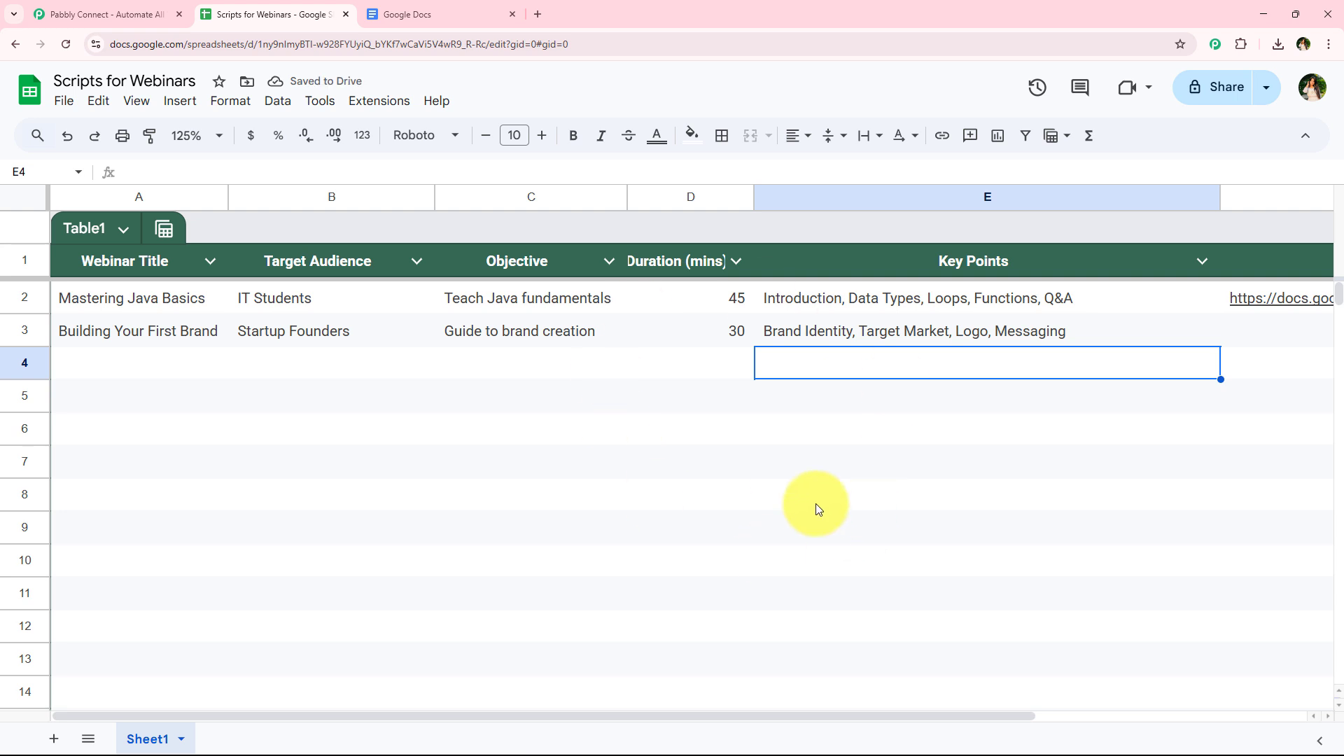
Step: Narrow the Key Points column so it fits its text more closely
drag(724, 714, 1060, 718)
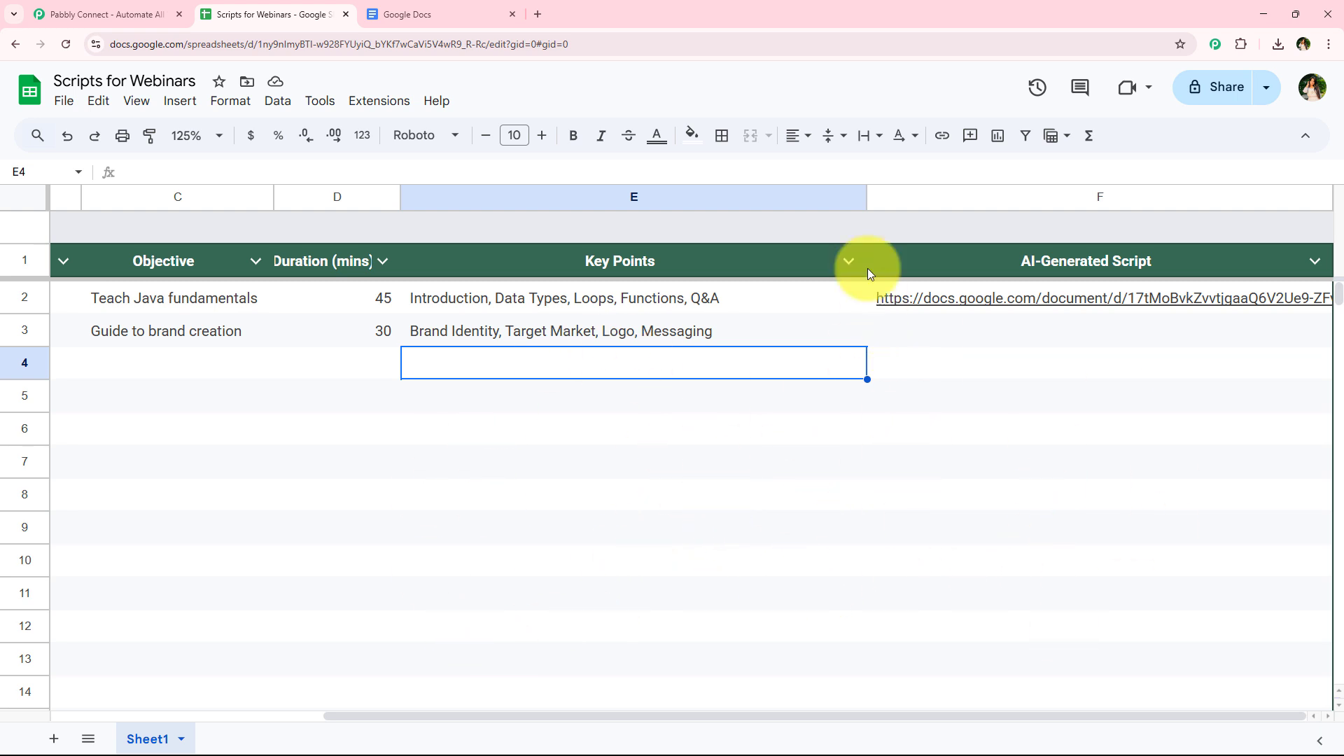
click(780, 190)
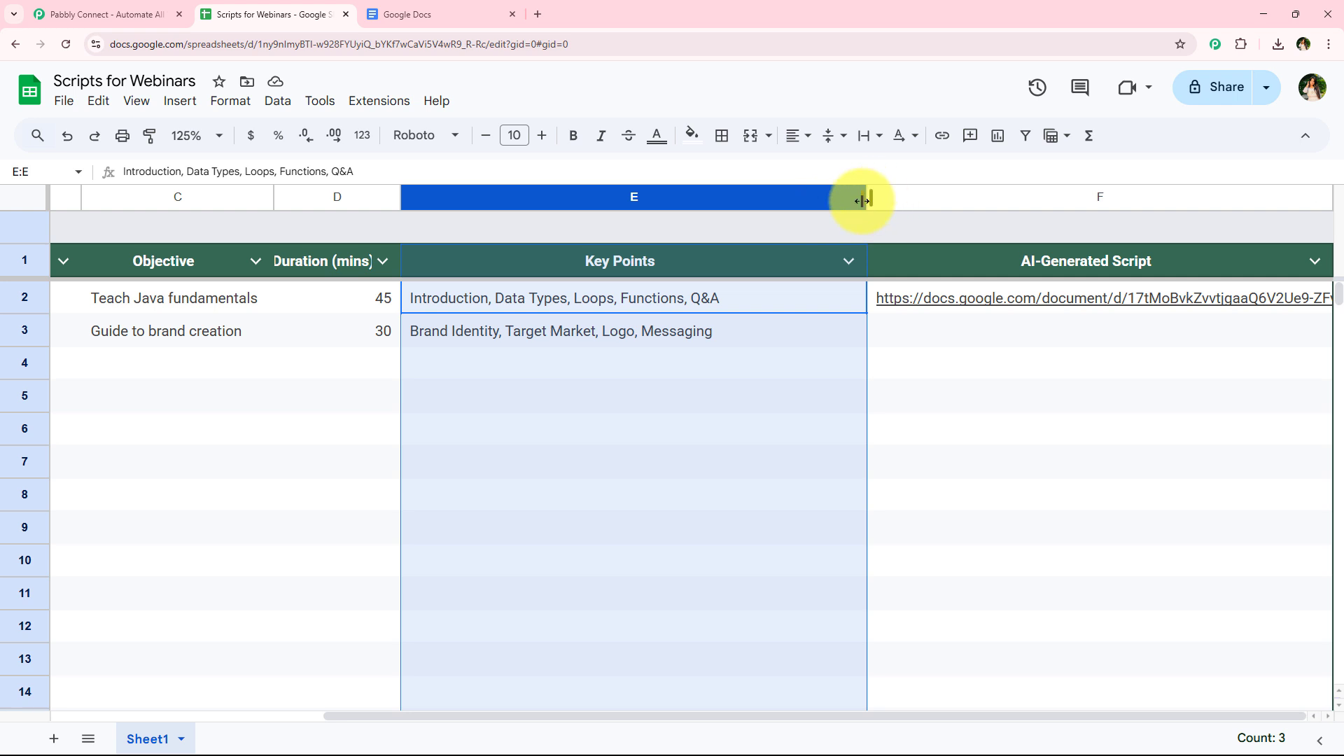
drag(866, 200, 774, 301)
click(793, 462)
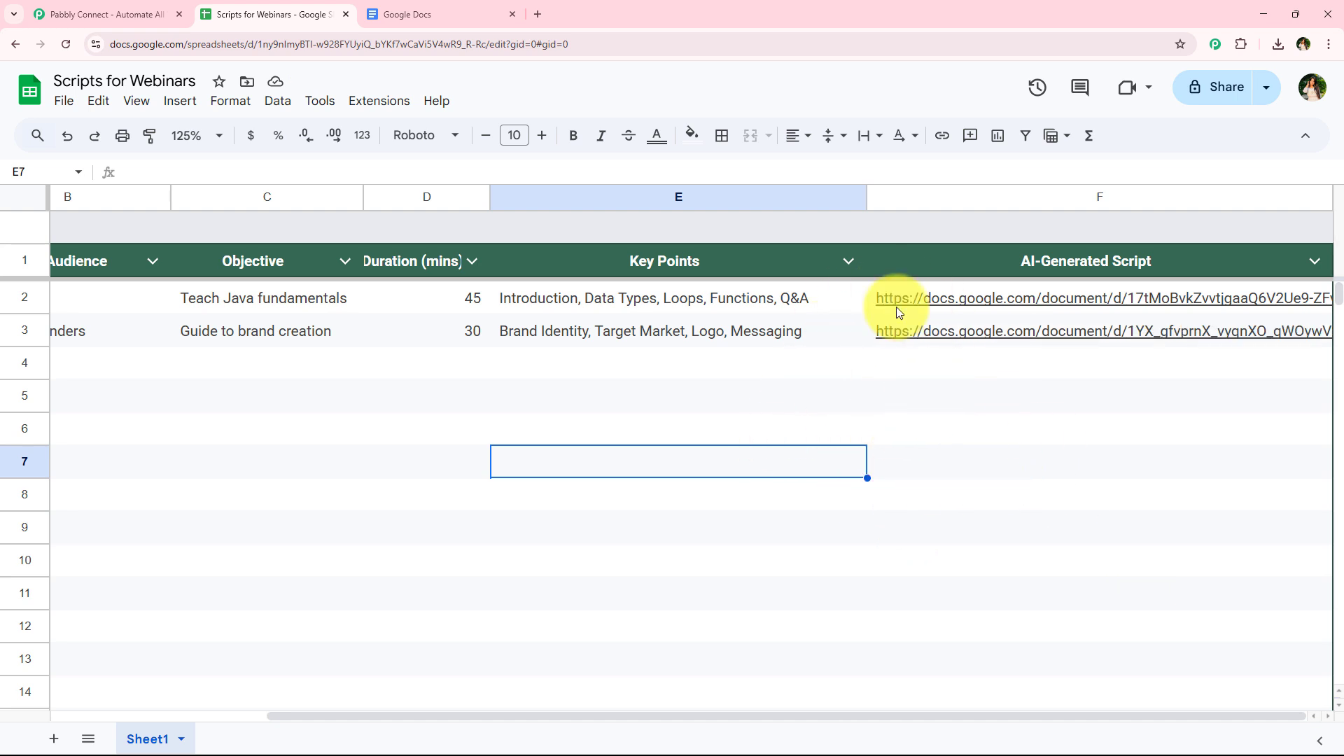
Step: Open the AI-generated script linked in the "Building Your First Brand" row, read through the document and close it
click(964, 334)
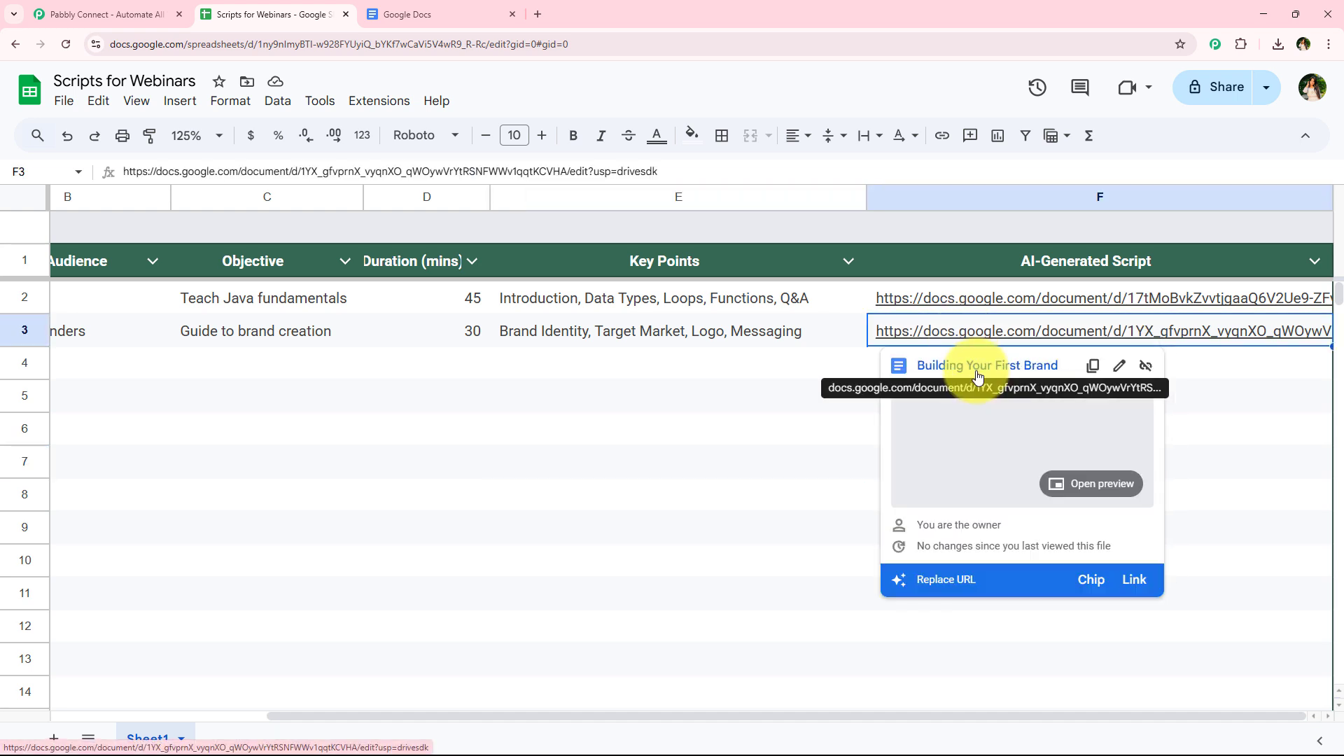
click(978, 373)
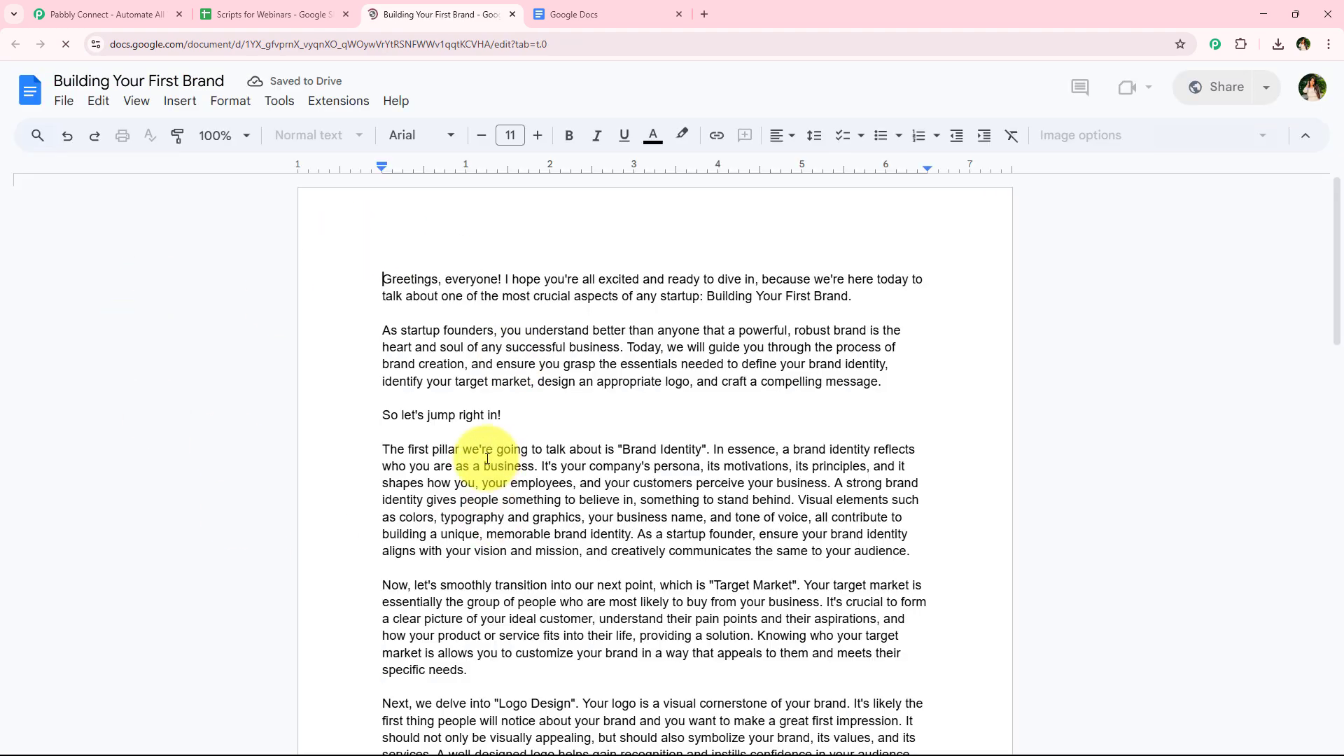
scroll(448, 543, down, 10)
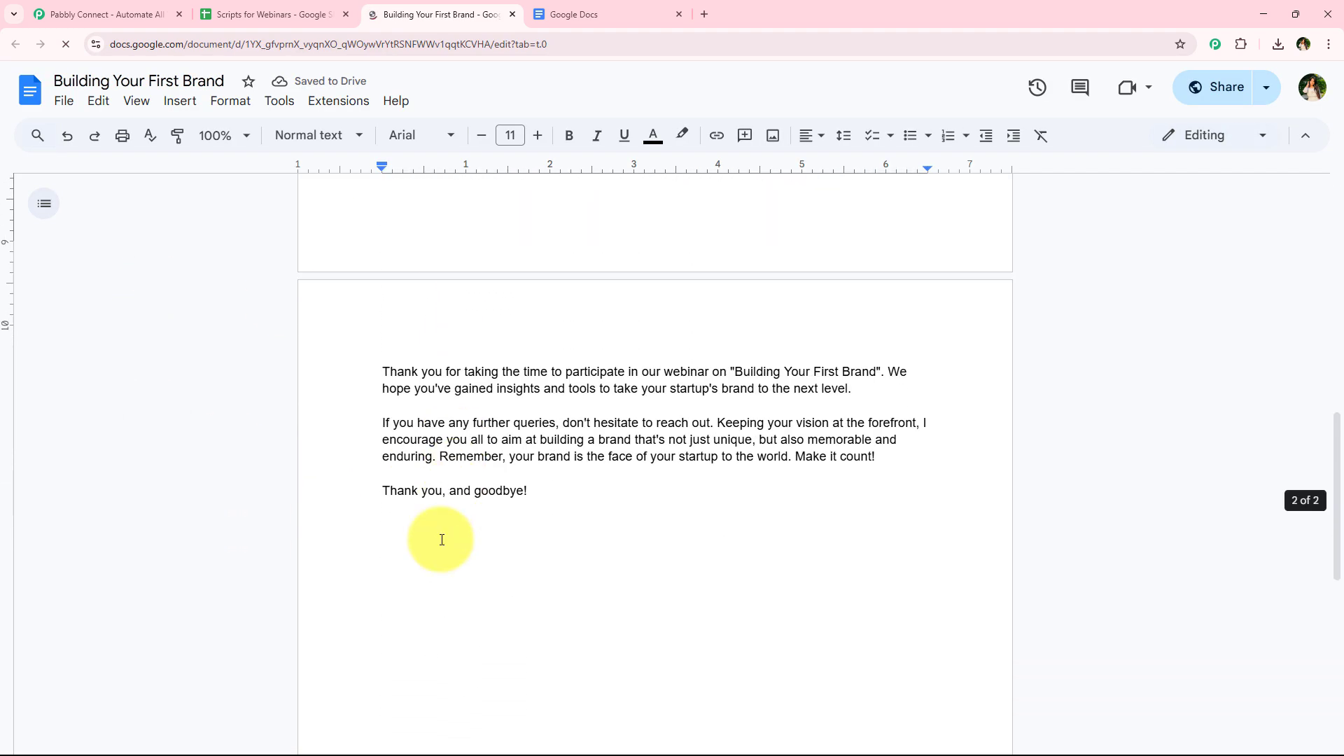
scroll(442, 539, up, 15)
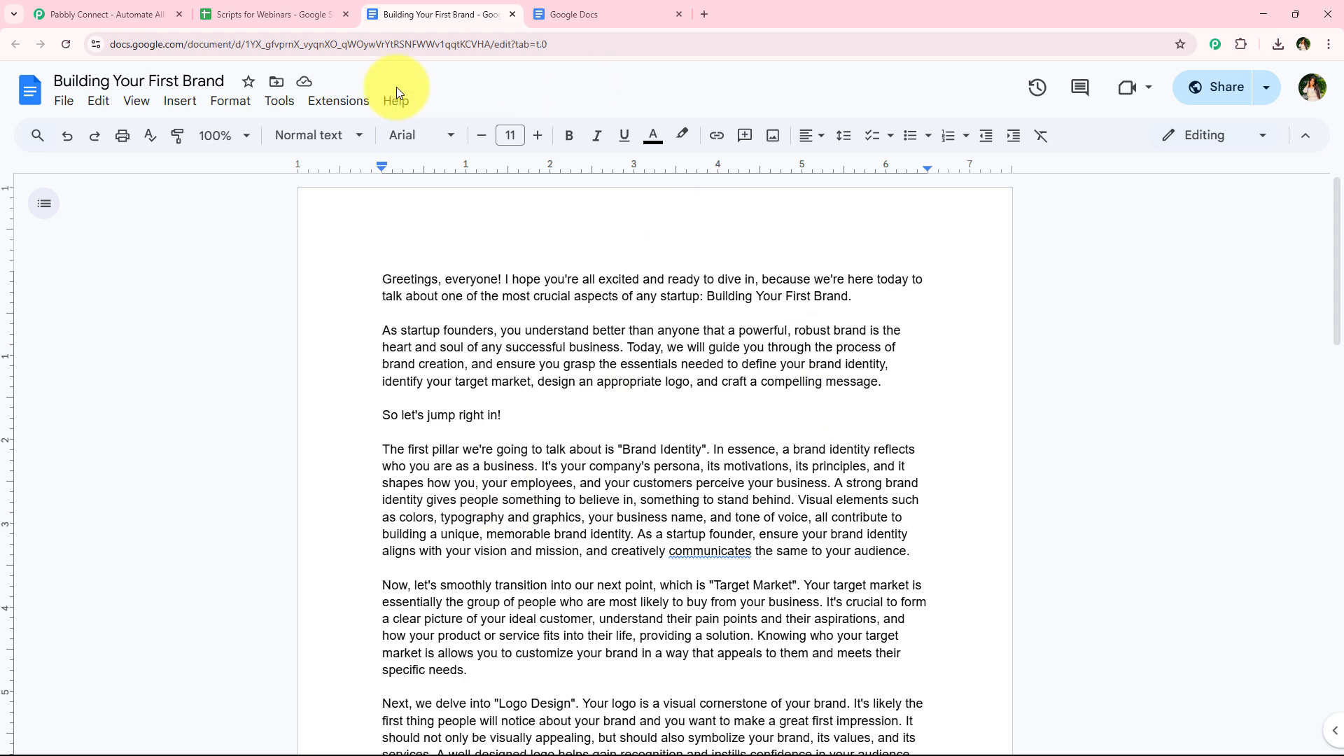
click(513, 15)
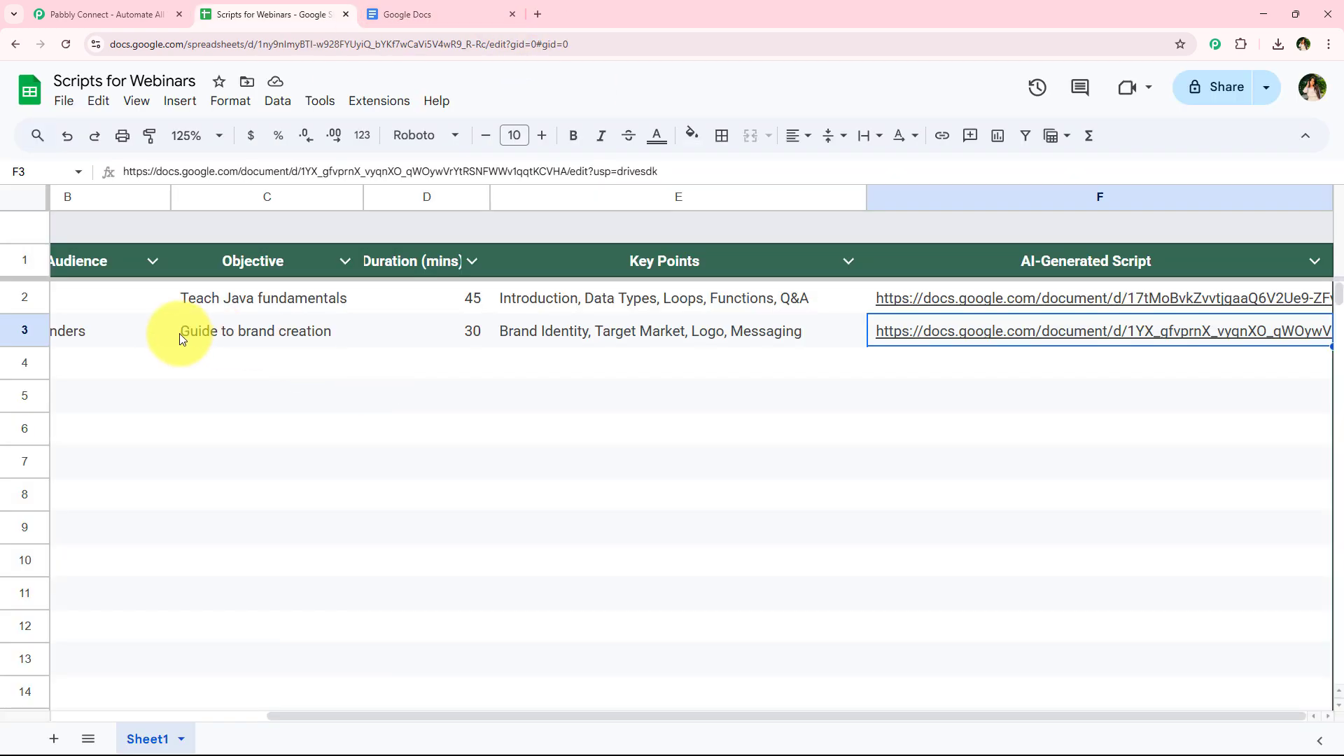
drag(855, 720, 796, 701)
click(883, 424)
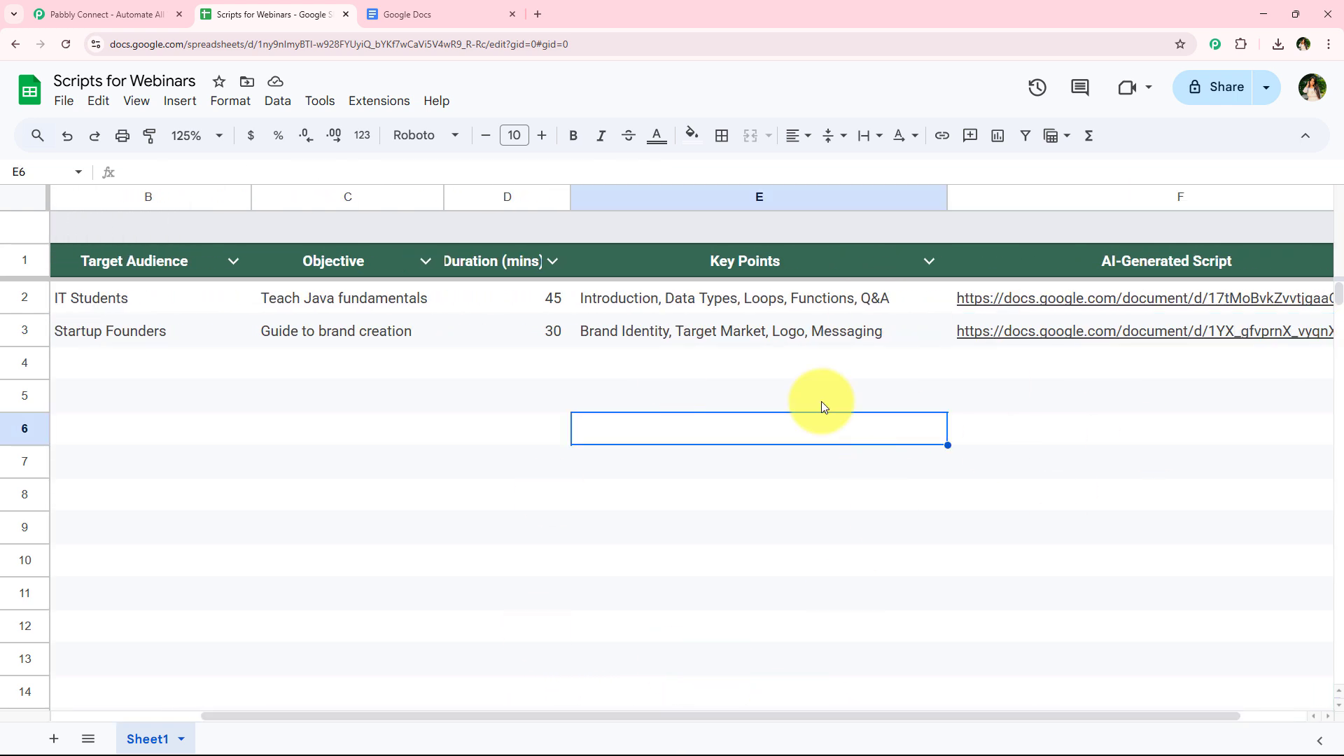
drag(817, 711, 984, 708)
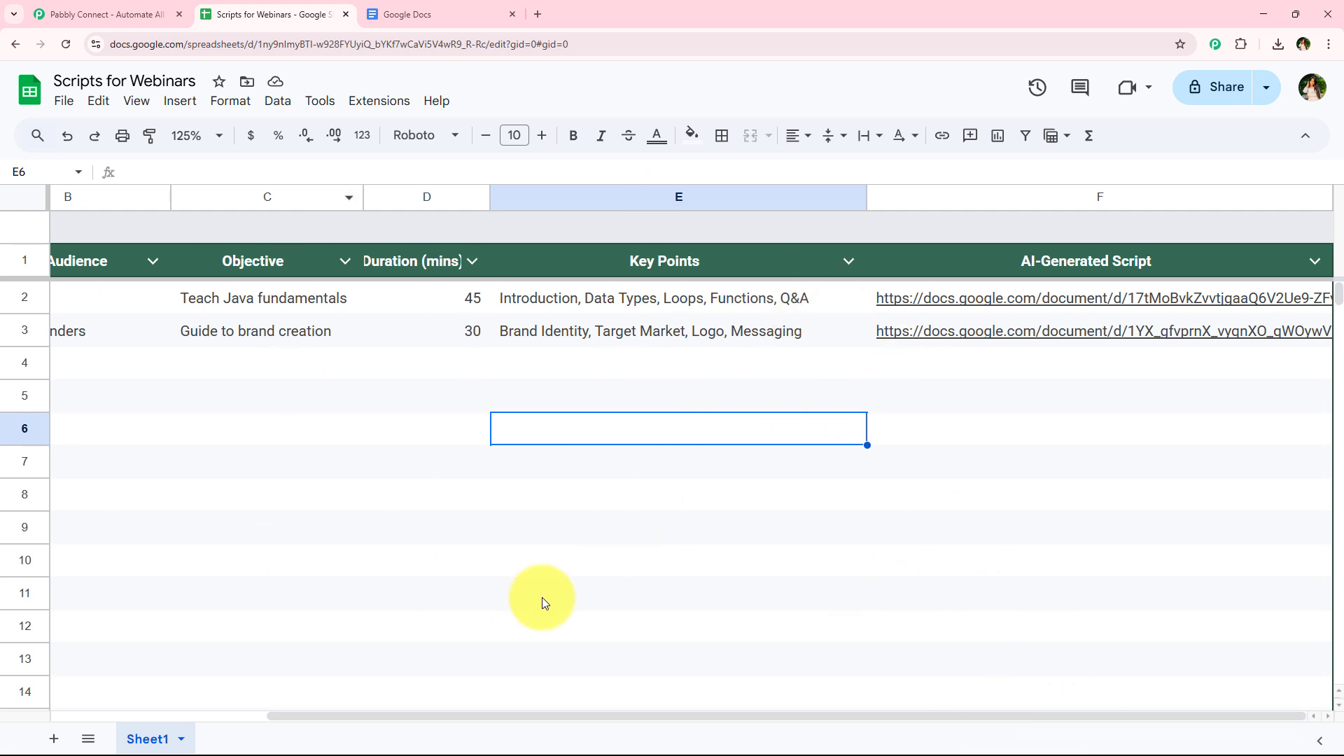
drag(666, 707, 764, 721)
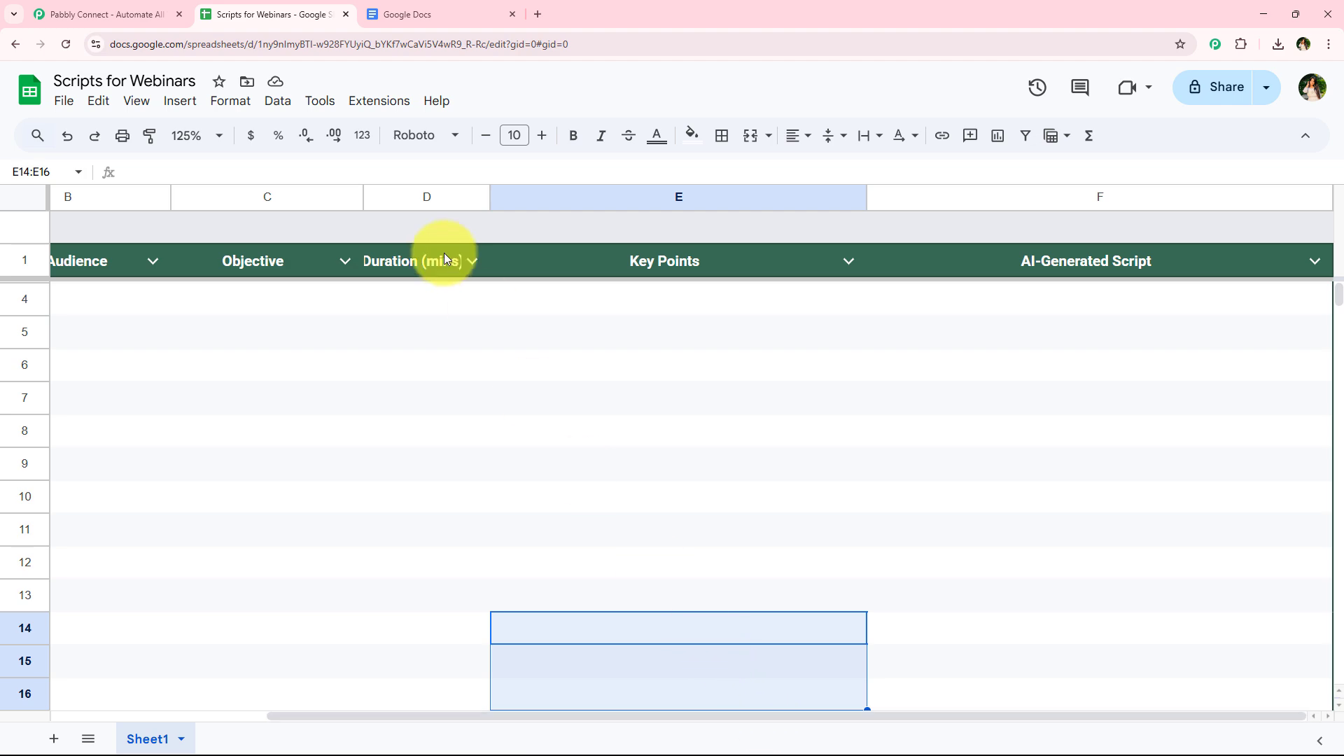
scroll(427, 322, up, 2)
click(448, 462)
click(672, 707)
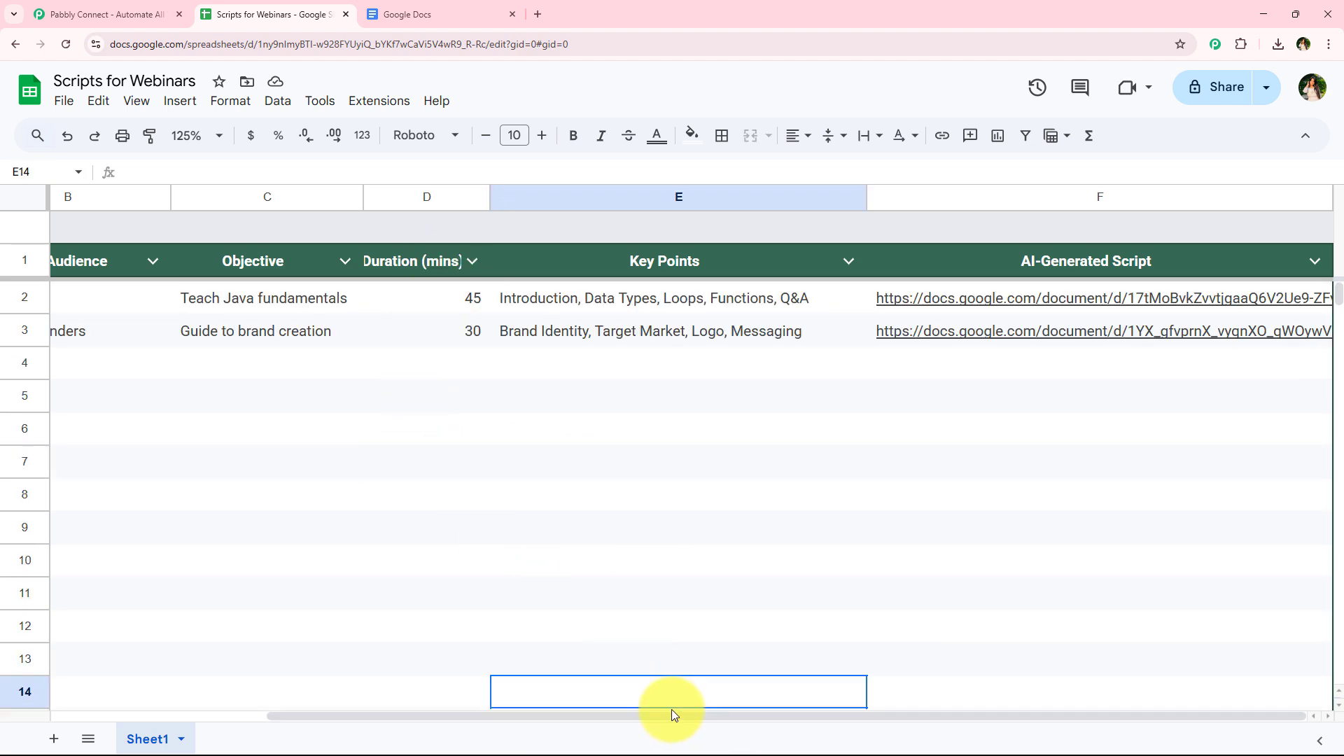
drag(712, 718, 483, 715)
click(273, 399)
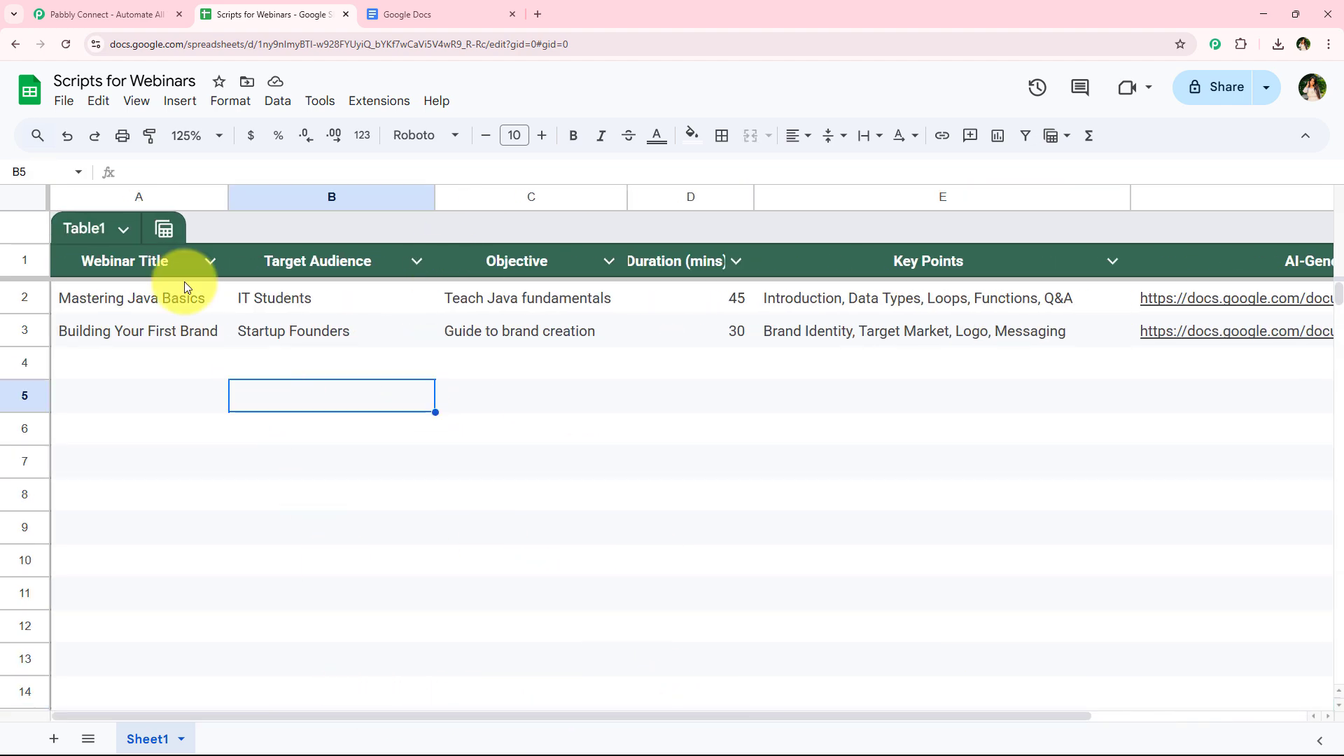
Step: Switch to the Pabbly Connect website, dismiss the lifetime offer pop-up and sign in to the account
click(98, 14)
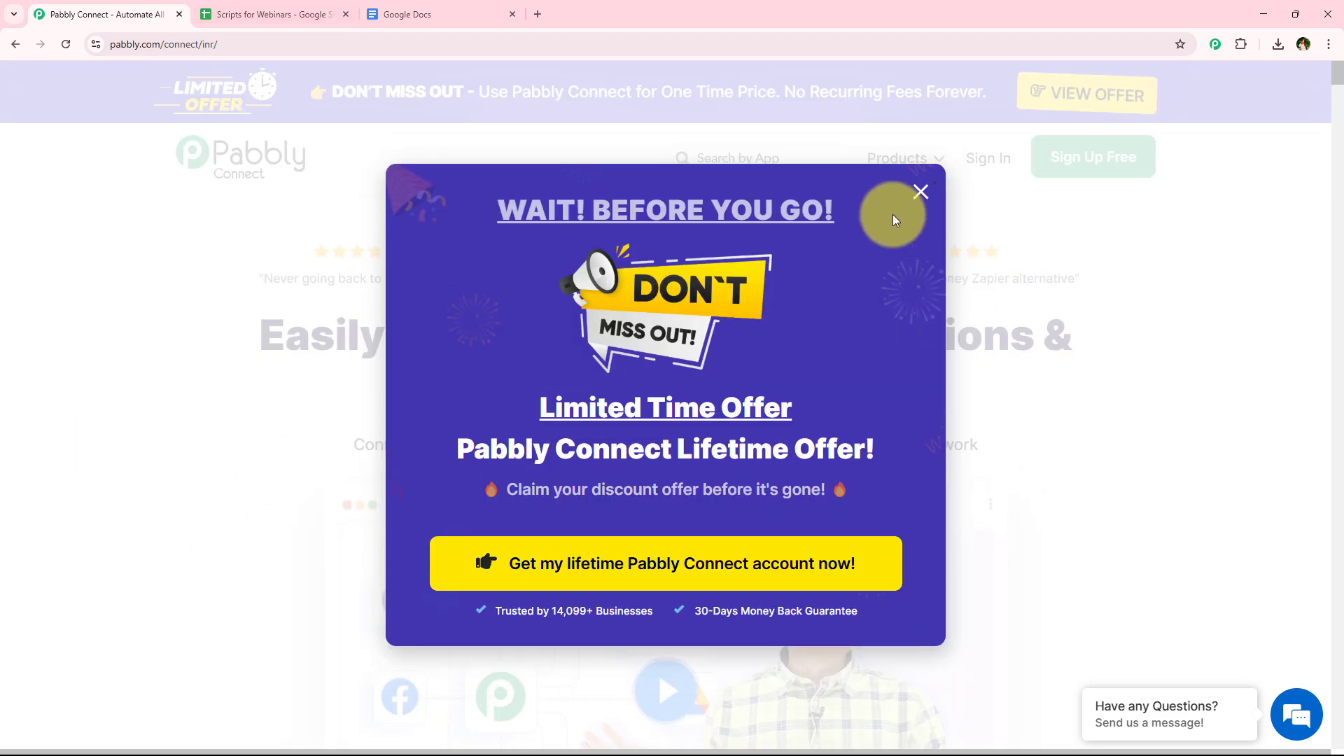
click(918, 194)
click(235, 38)
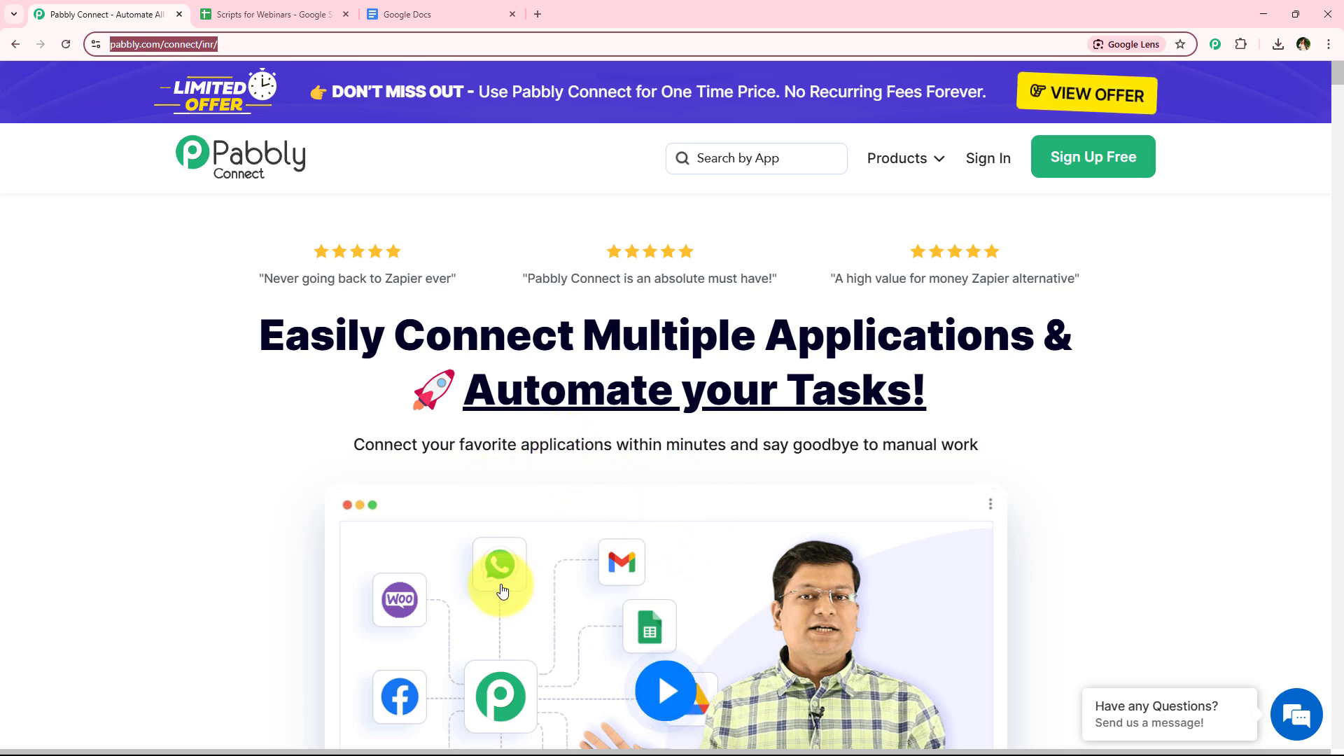
click(984, 158)
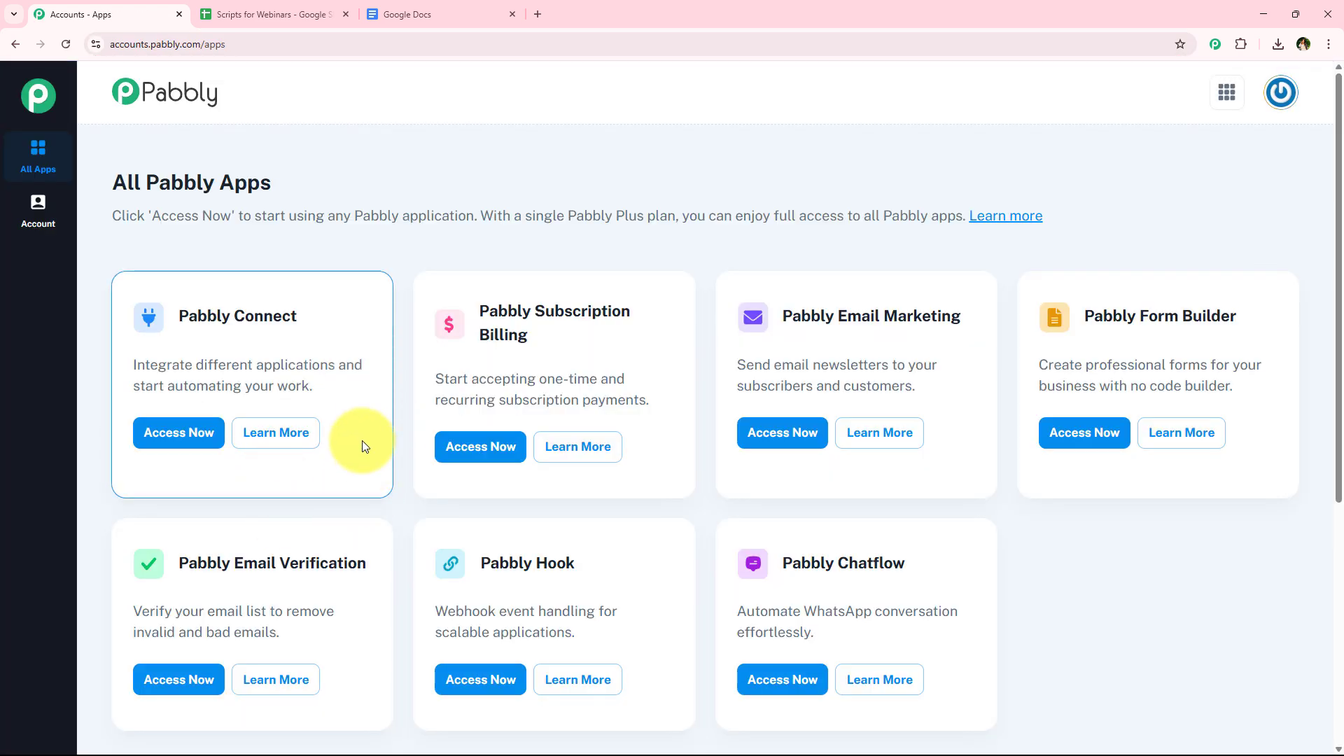
Step: Look over the available Pabbly apps and open Pabbly Connect
scroll(399, 459, down, 1)
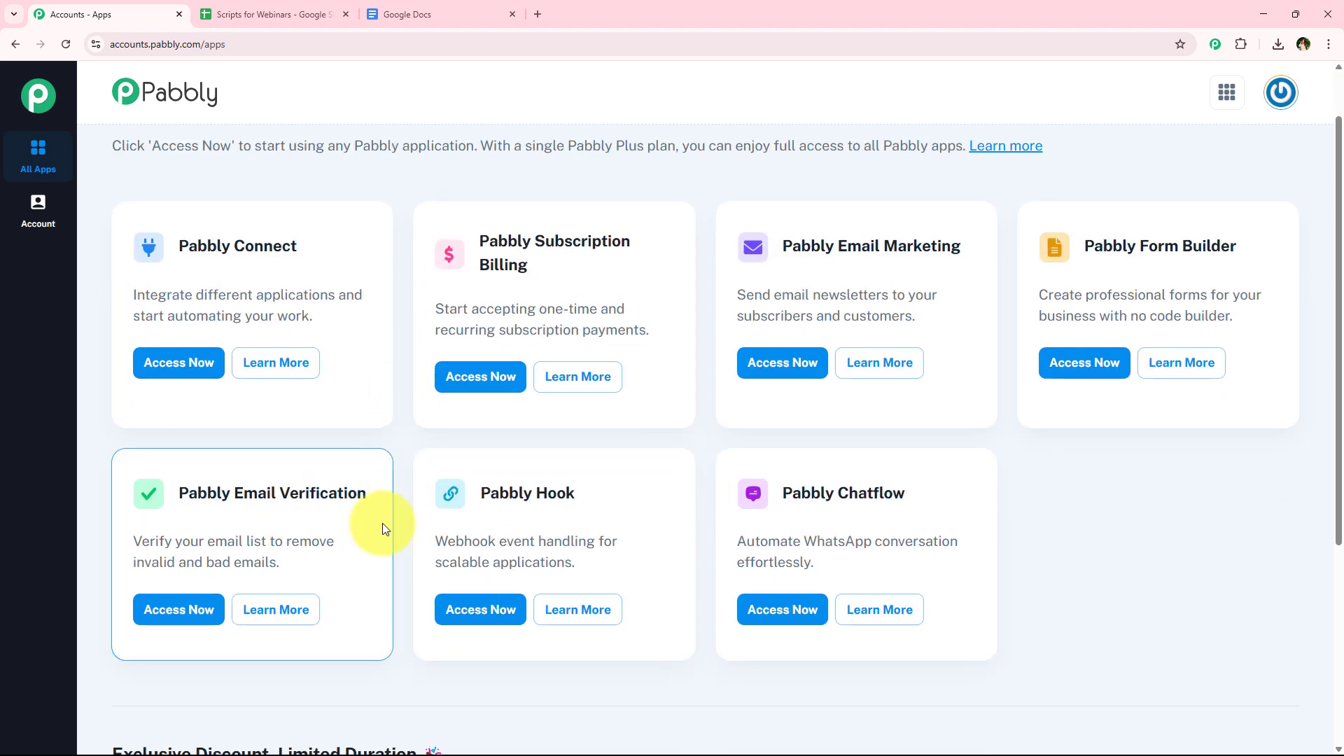
scroll(387, 490, down, 2)
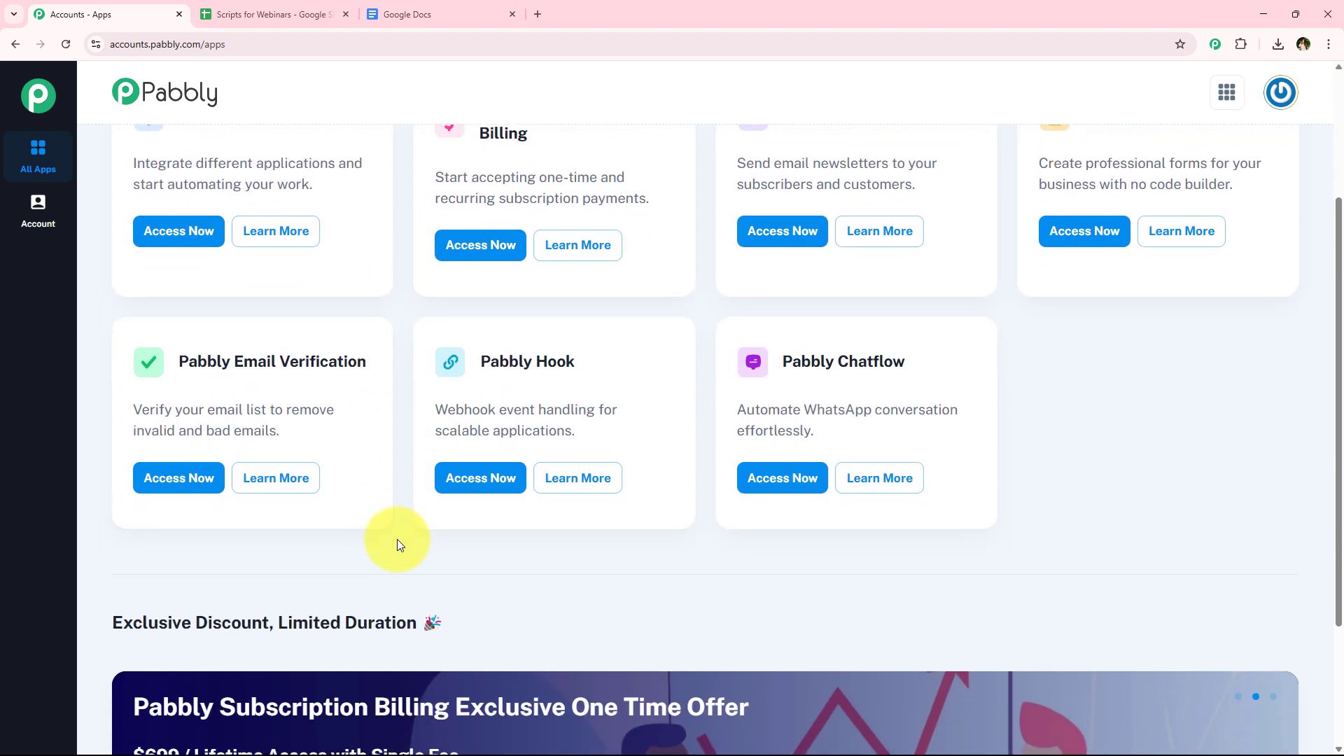
scroll(392, 525, down, 1)
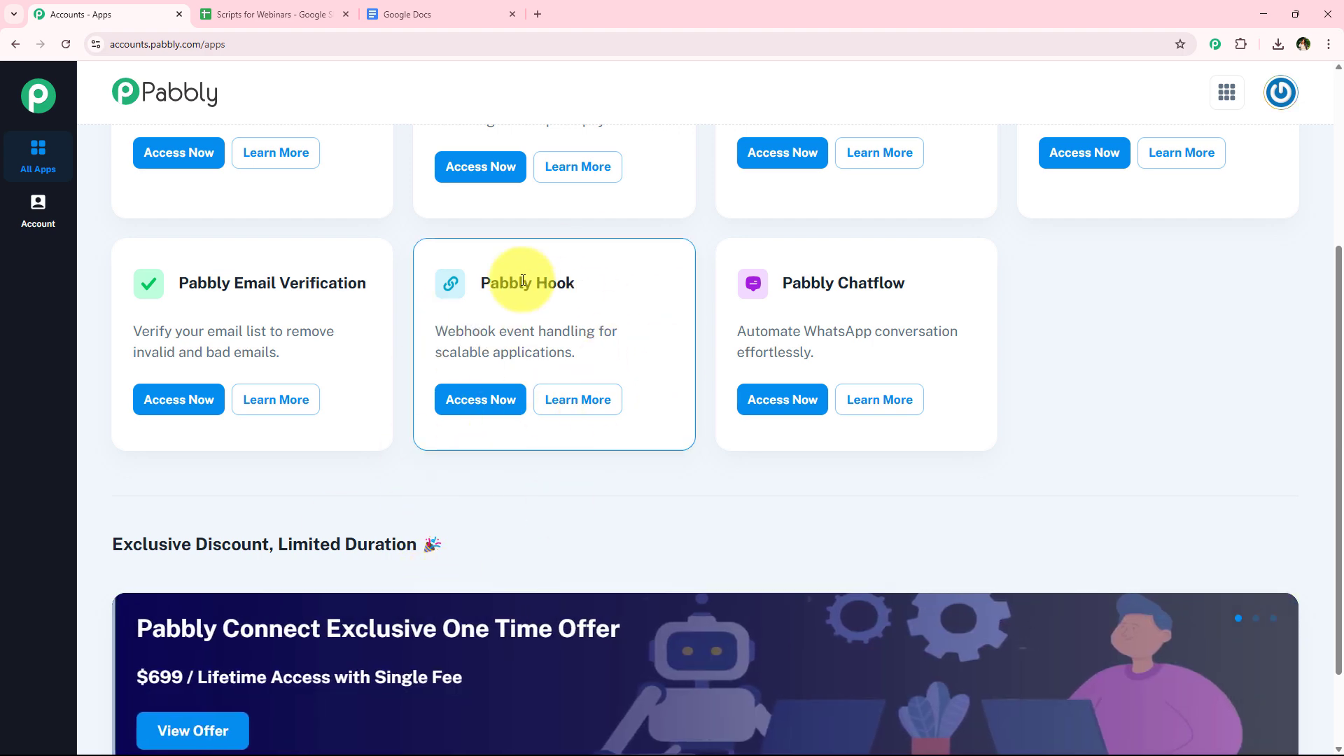
scroll(371, 429, up, 4)
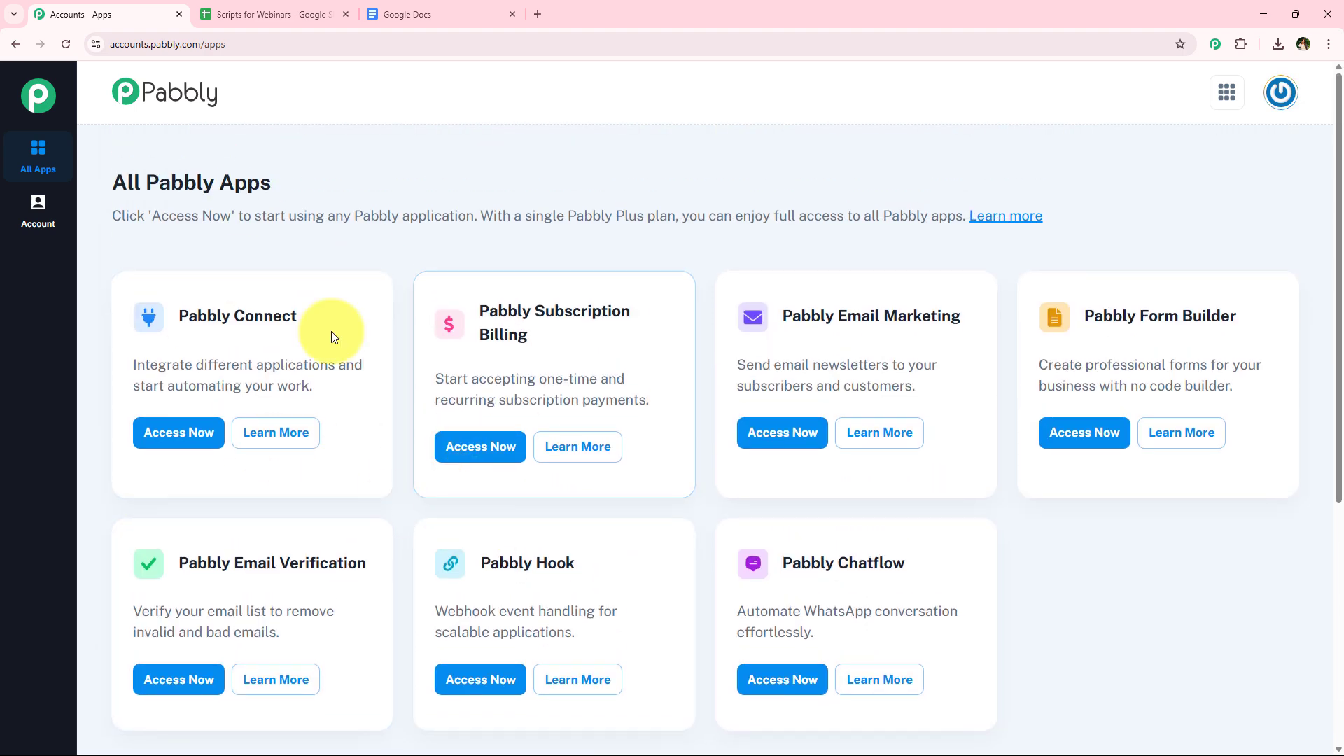
drag(150, 308, 332, 346)
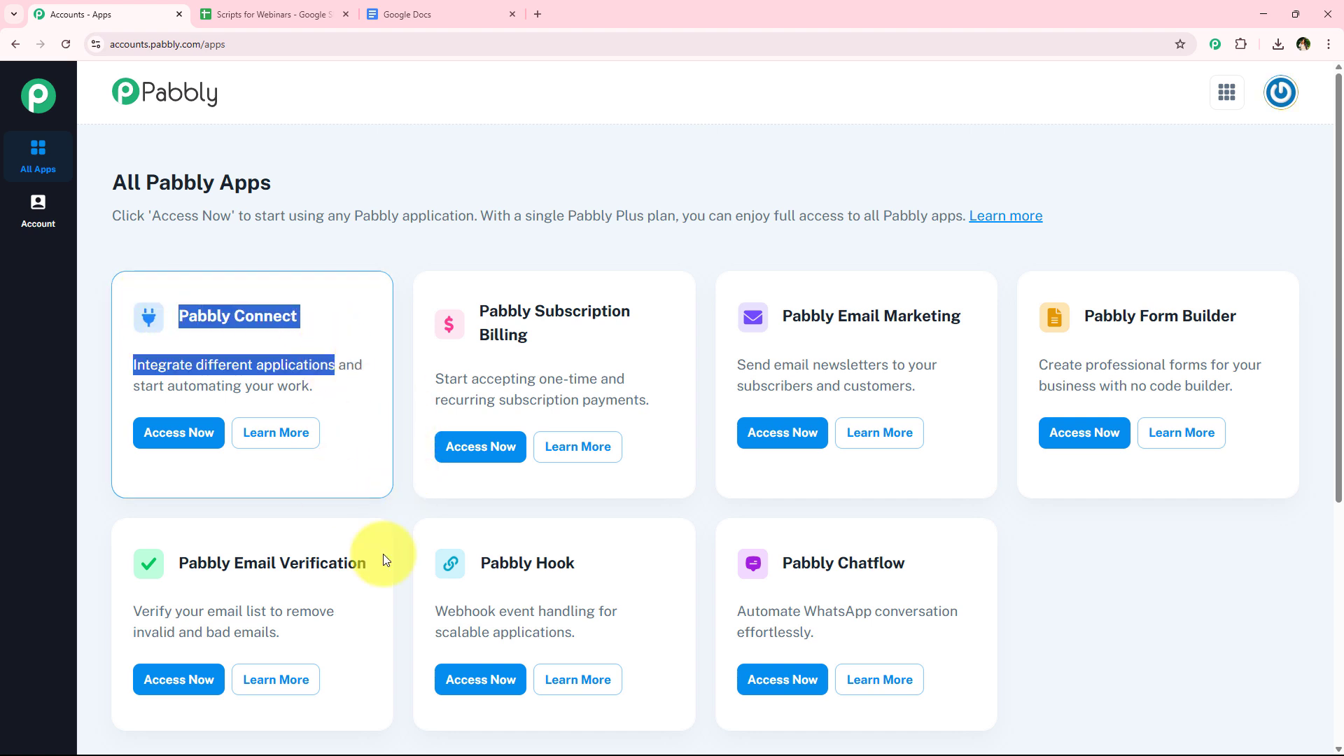
click(179, 434)
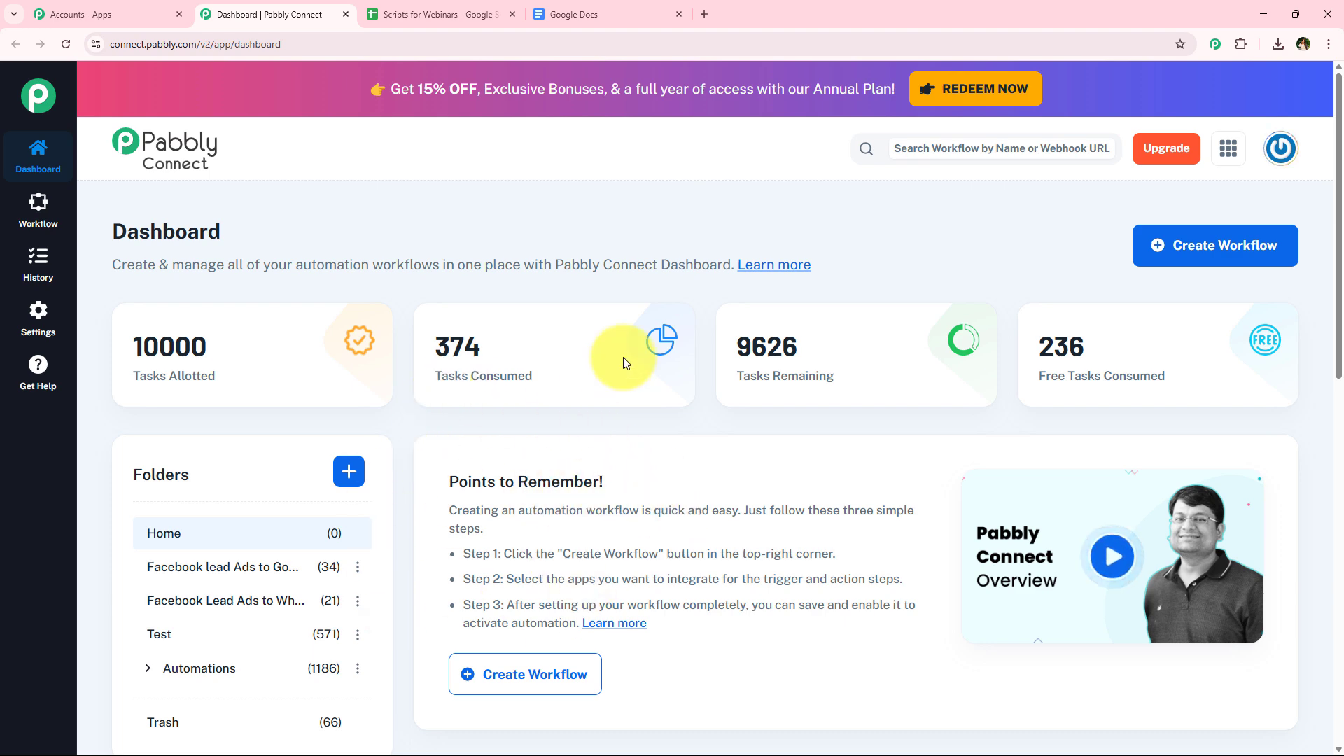
Step: Create a workflow named "How to Create Perfect Video Scripts for Webinars Using AI Agent" in the Automations folder
click(1208, 255)
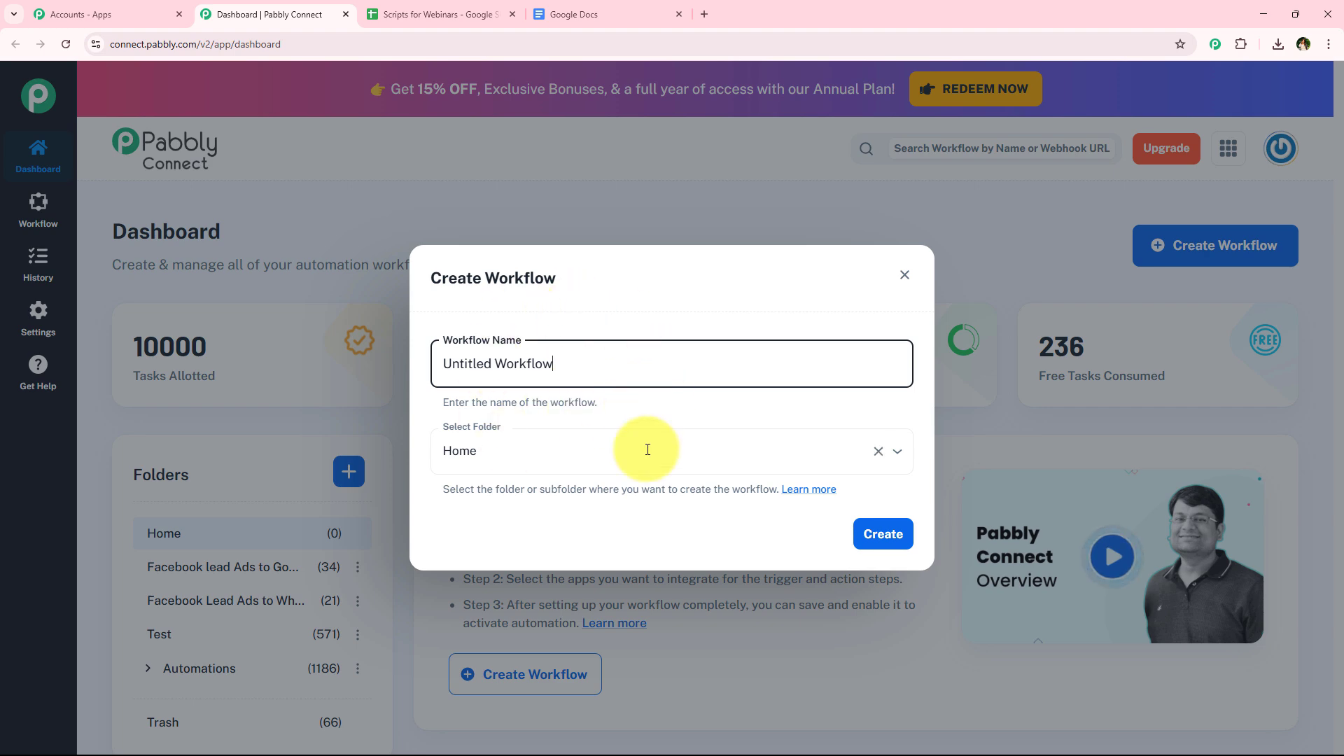
click(503, 445)
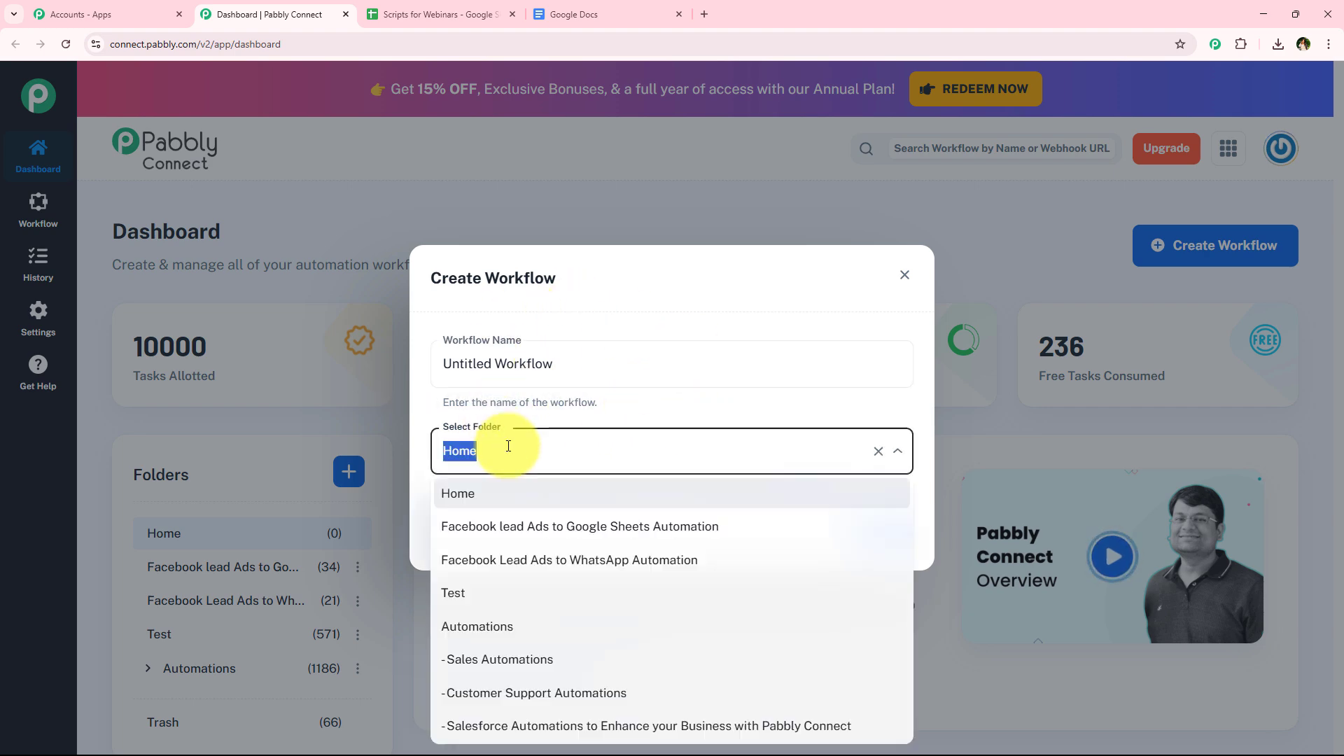
click(488, 623)
triple_click(575, 360)
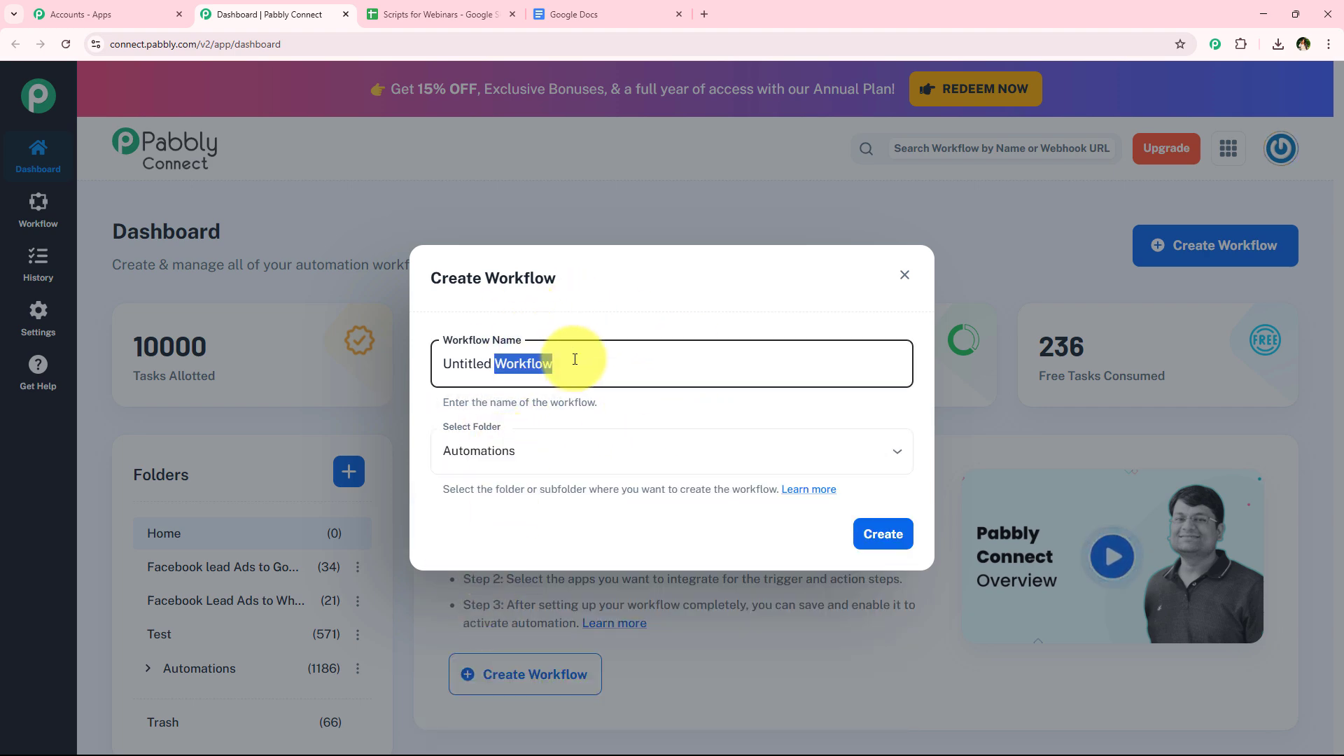
key(BackSpace)
text(How to Create Perfect Video Scripts for Webinars Using AI Agent)
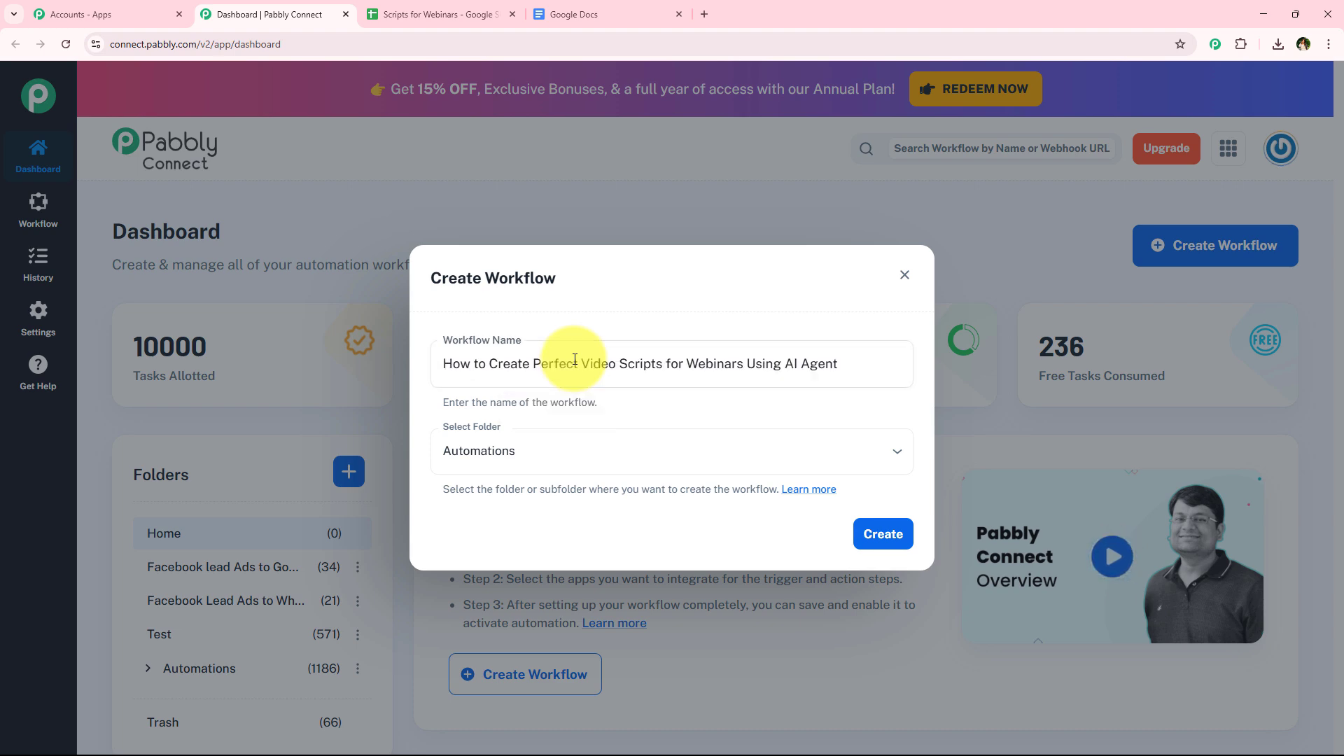
click(534, 309)
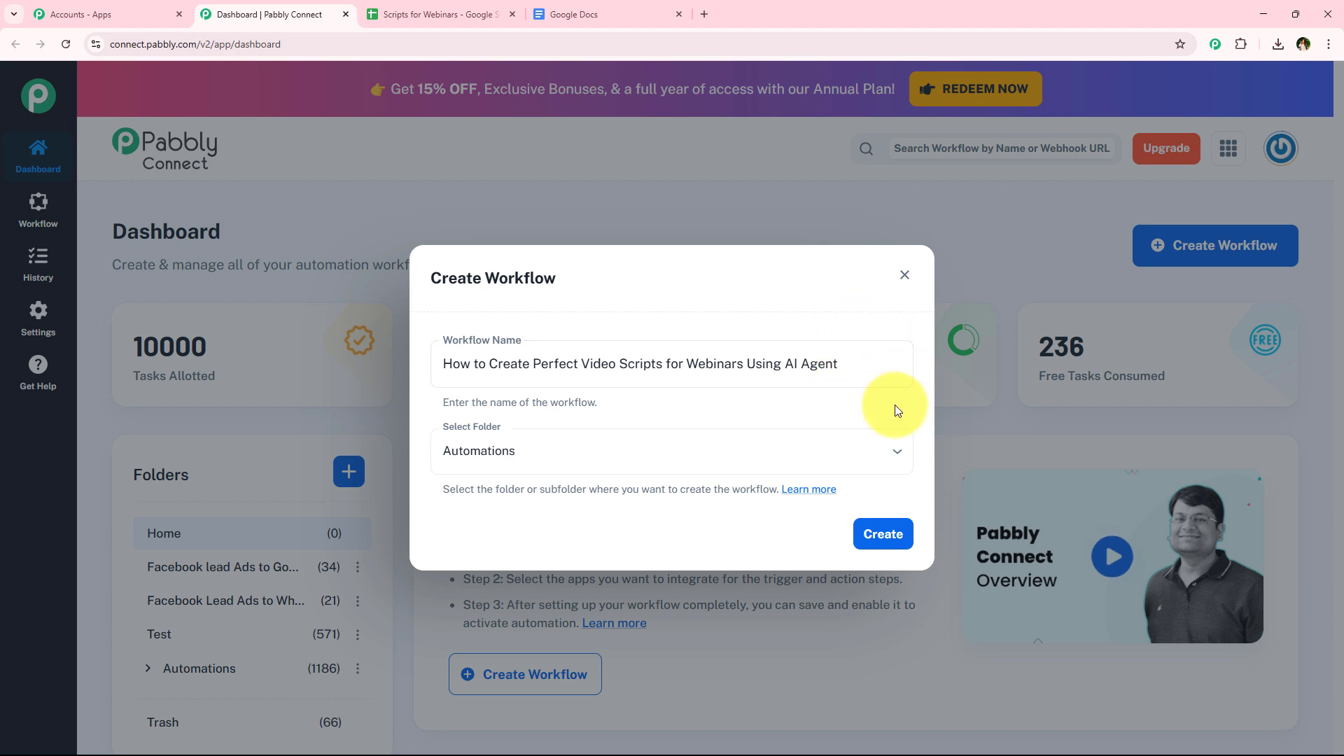
click(905, 541)
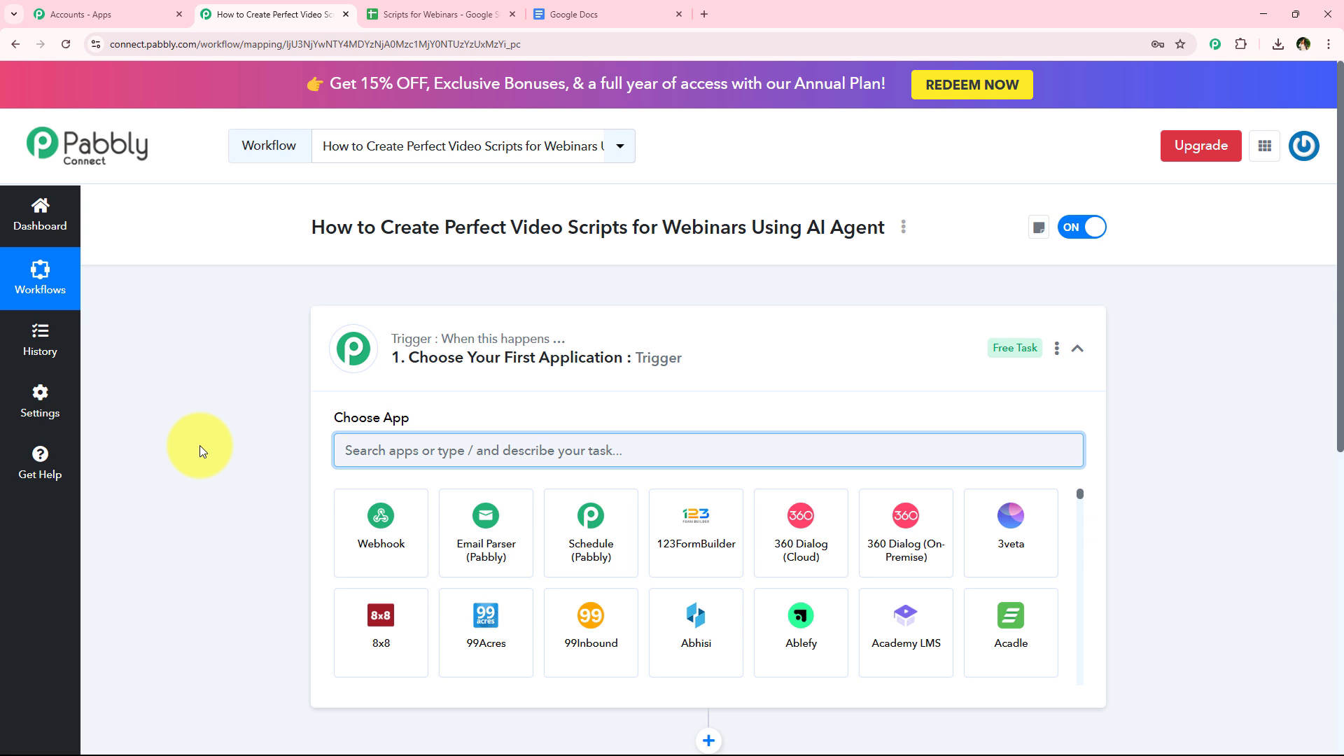
Step: Choose Google Sheets as the application for the workflow's trigger
click(469, 348)
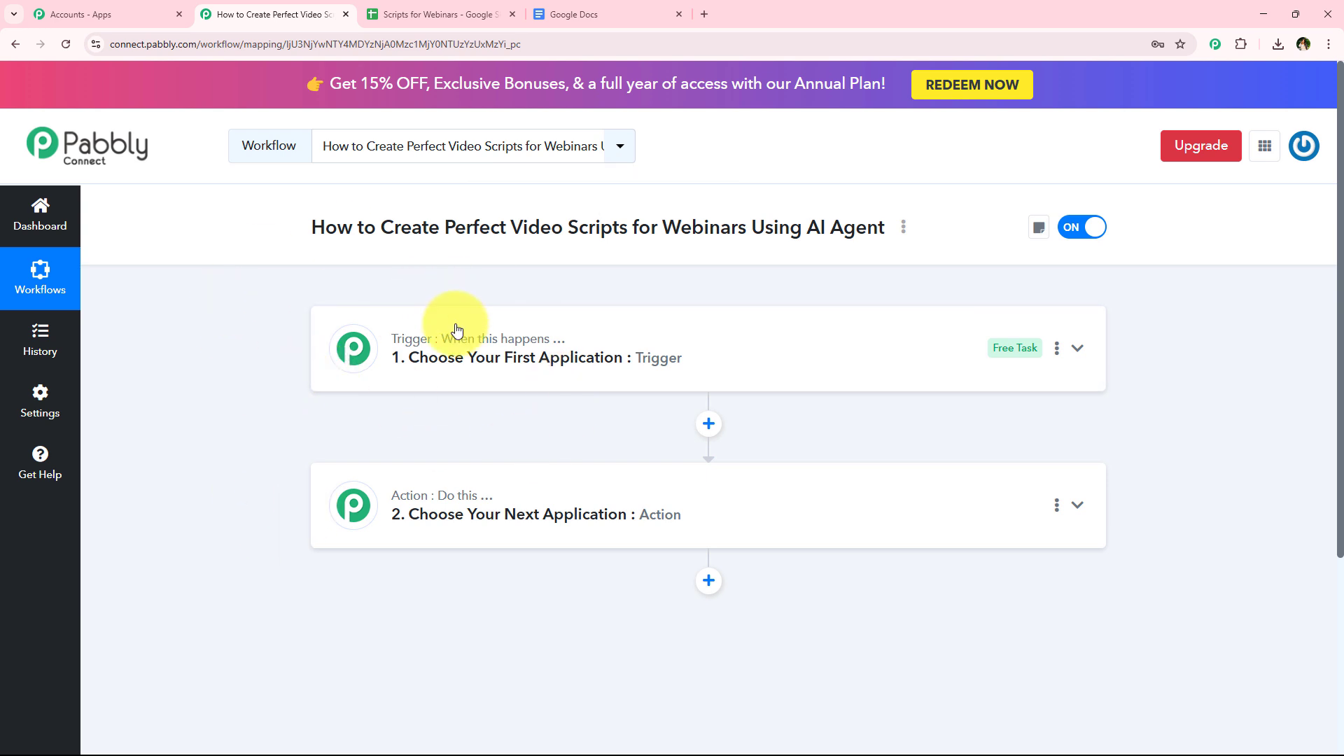
mouse_move(461, 503)
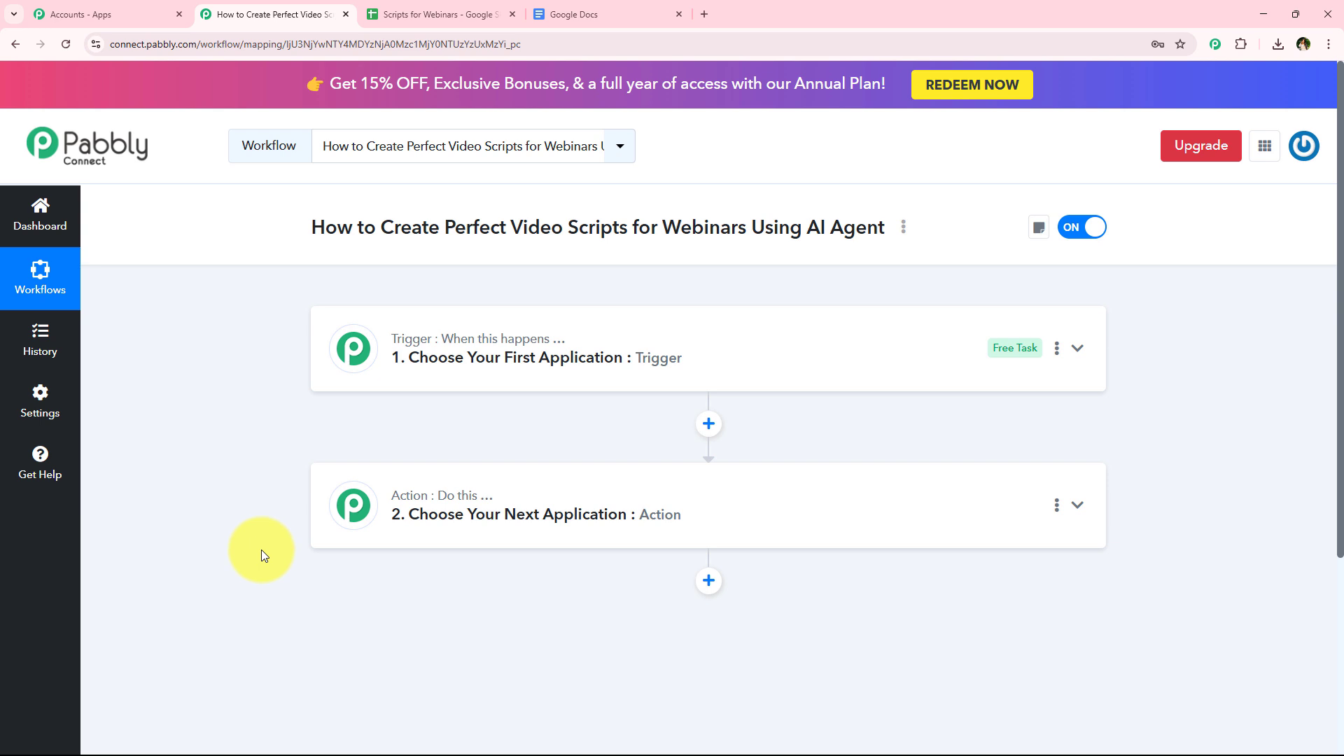
click(607, 371)
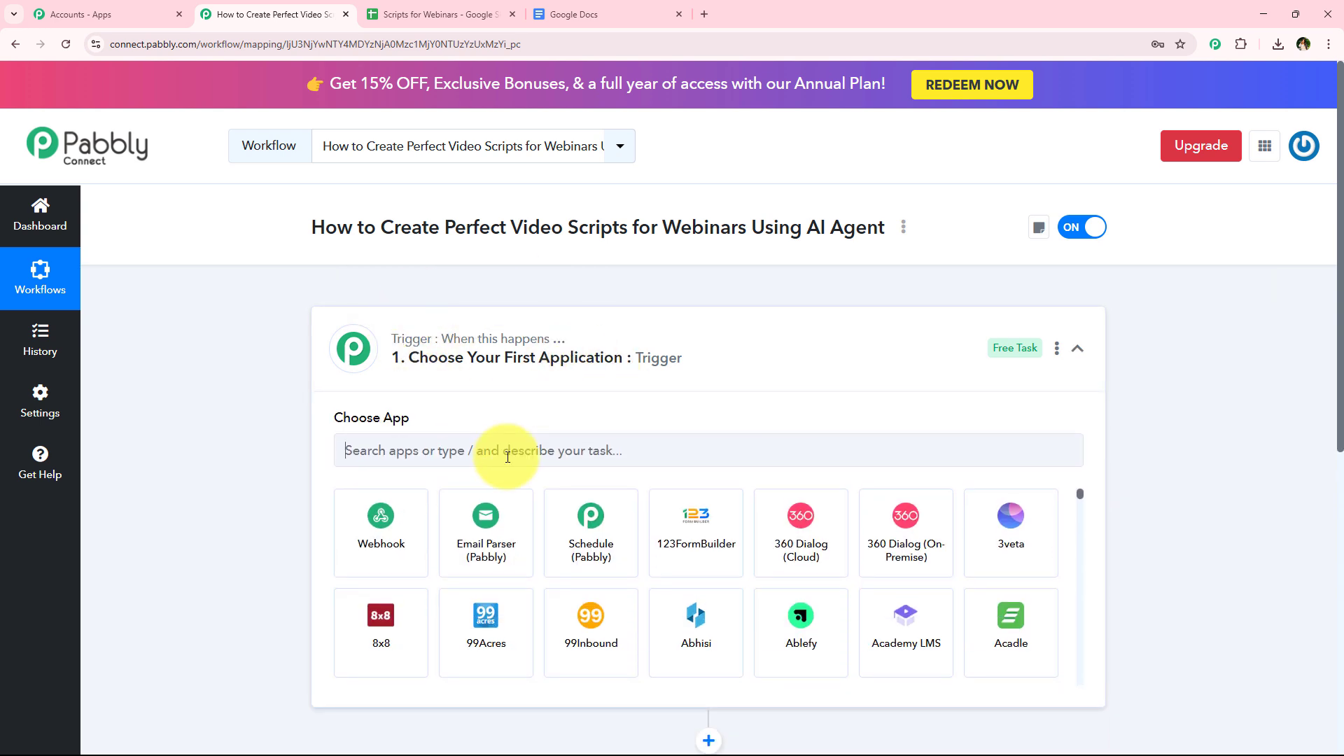
text(Goo)
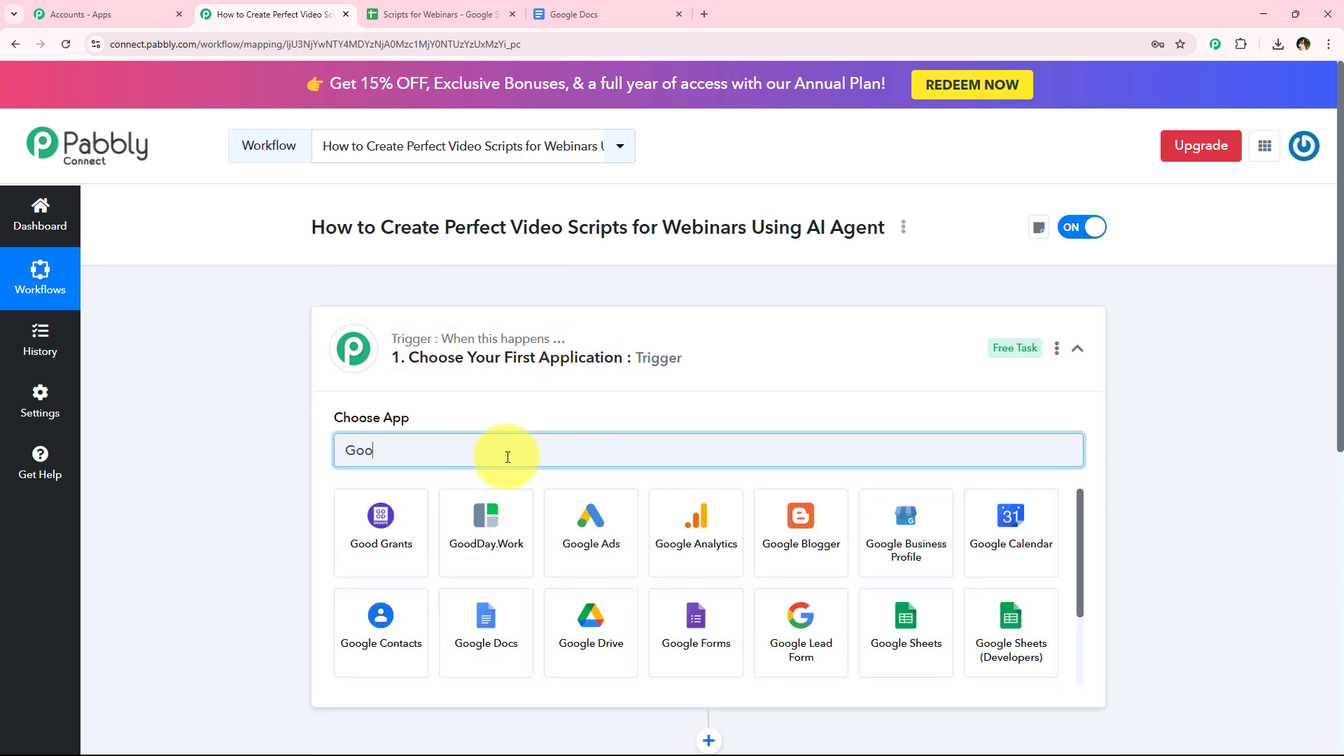
text(gle Sheets)
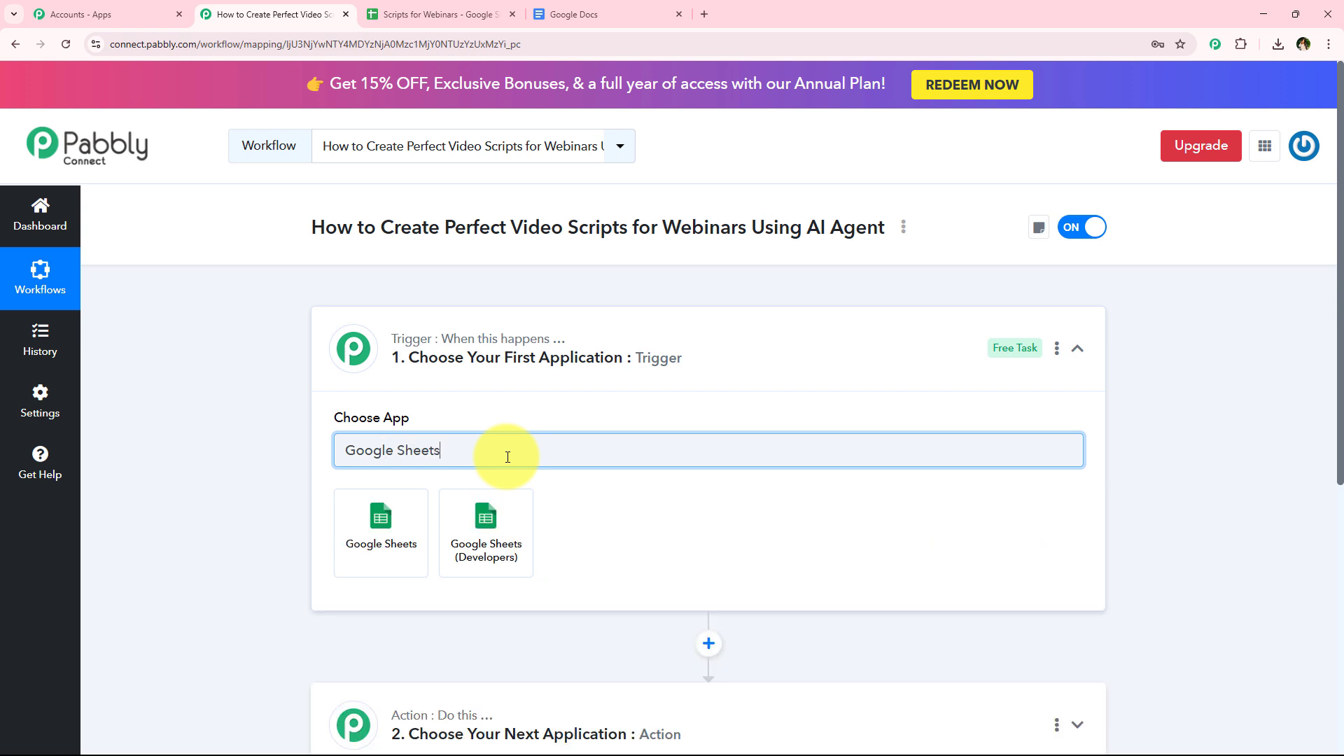
click(363, 533)
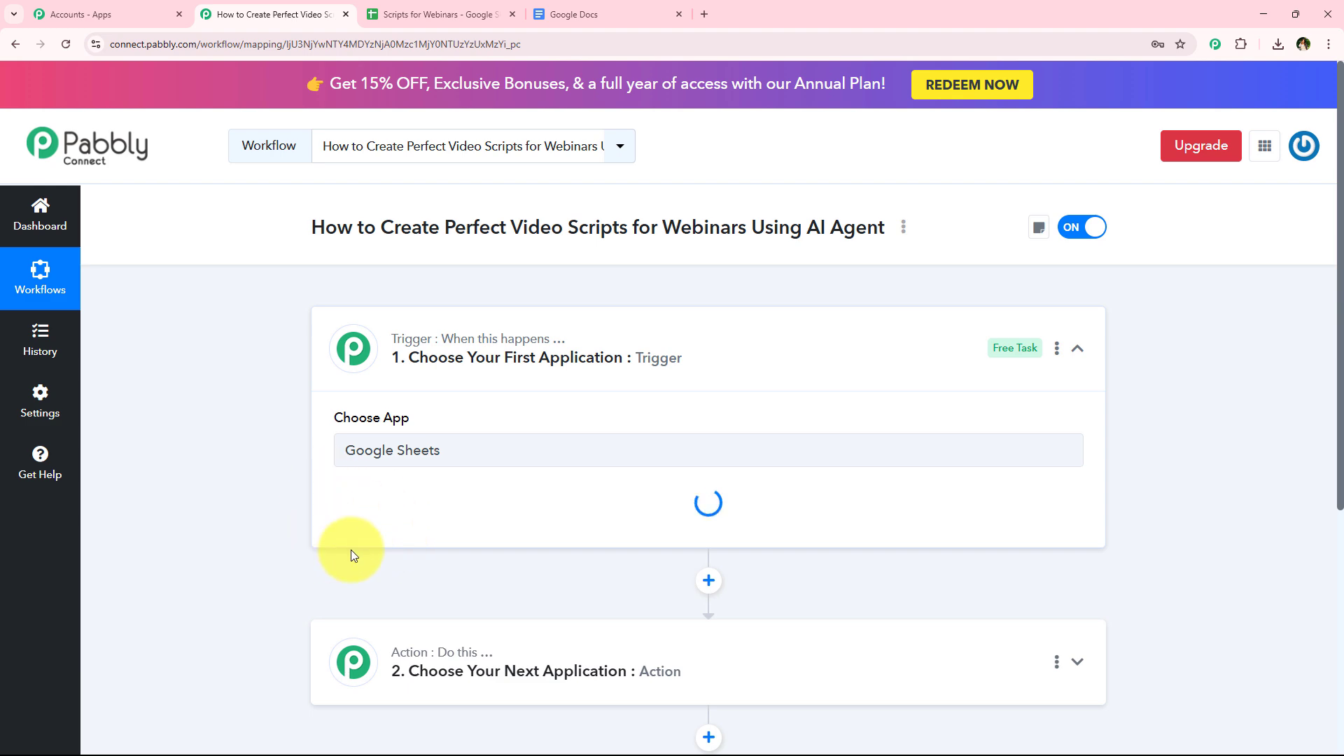
Step: Set the Google Sheets trigger event to New or Updated Spreadsheet Row
drag(335, 497, 528, 500)
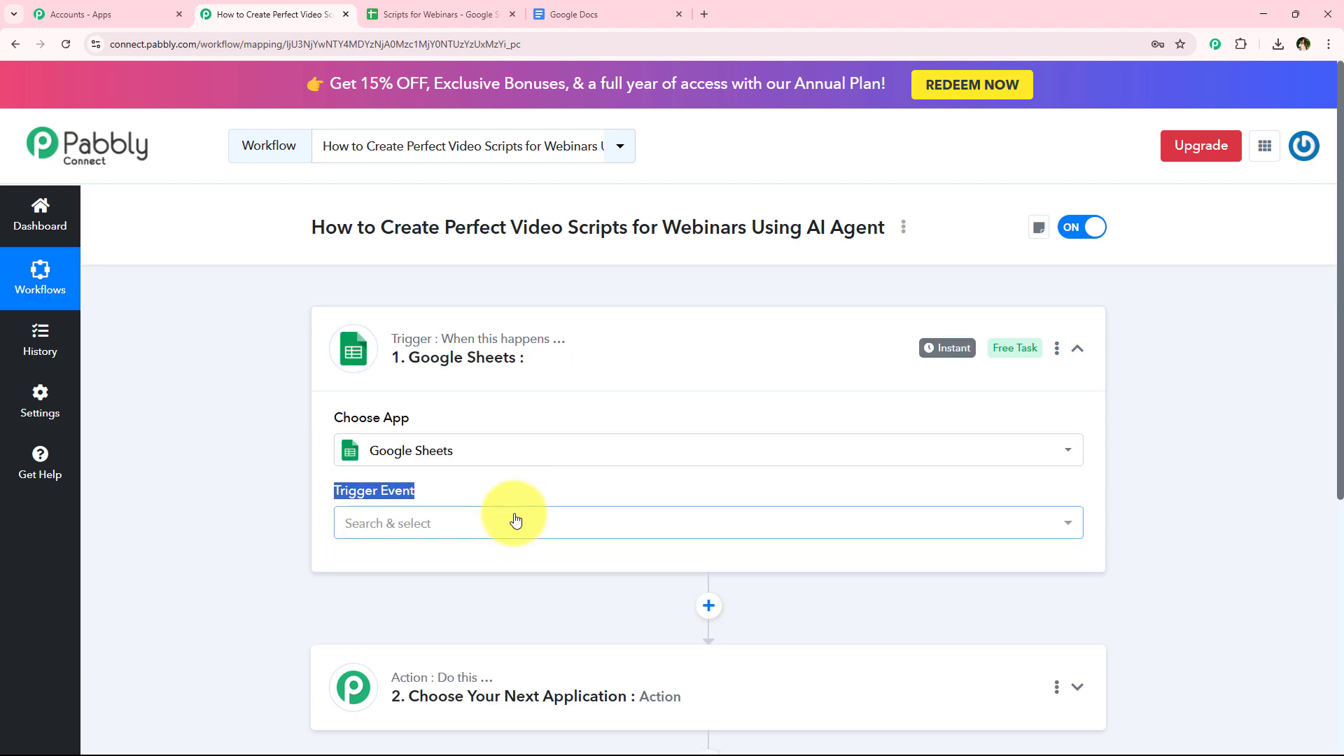
click(516, 520)
scroll(291, 515, down, 2)
click(527, 494)
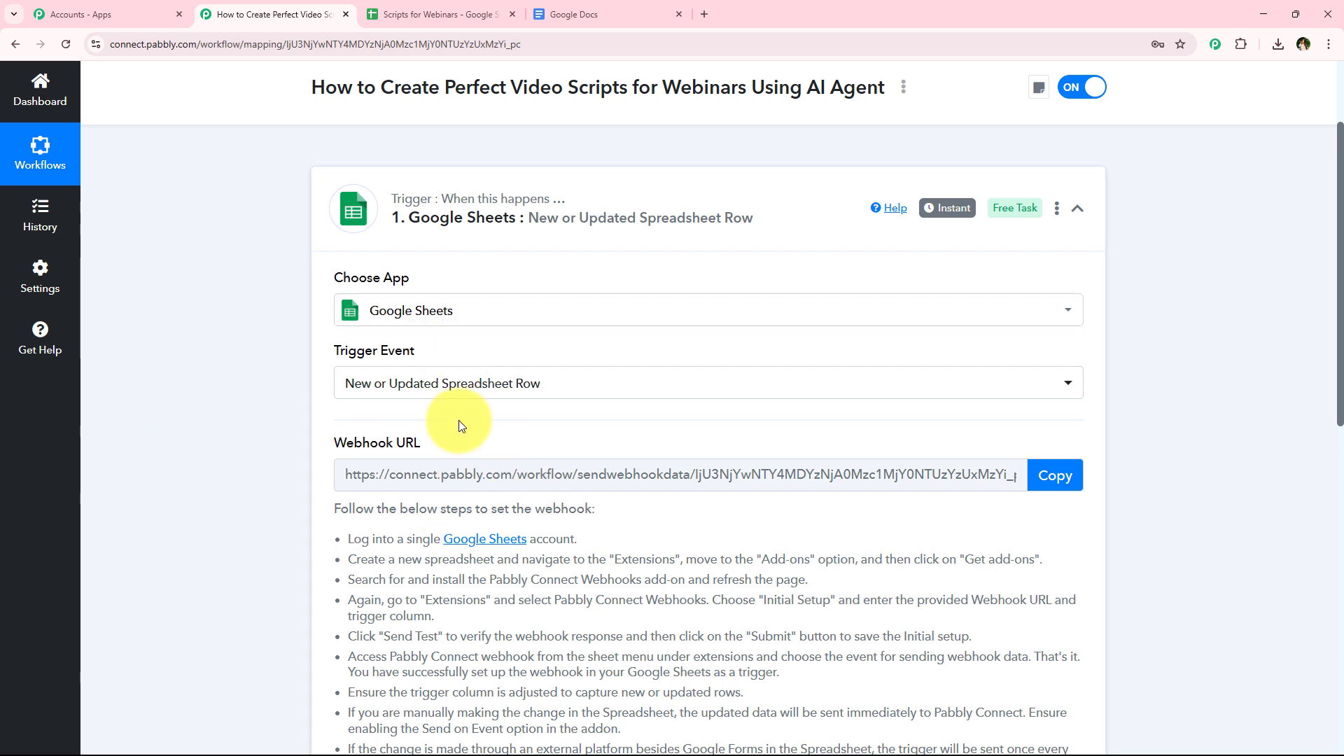
Step: Look over the webhook setup instructions and copy the Google Sheets trigger's webhook URL
scroll(343, 504, down, 2)
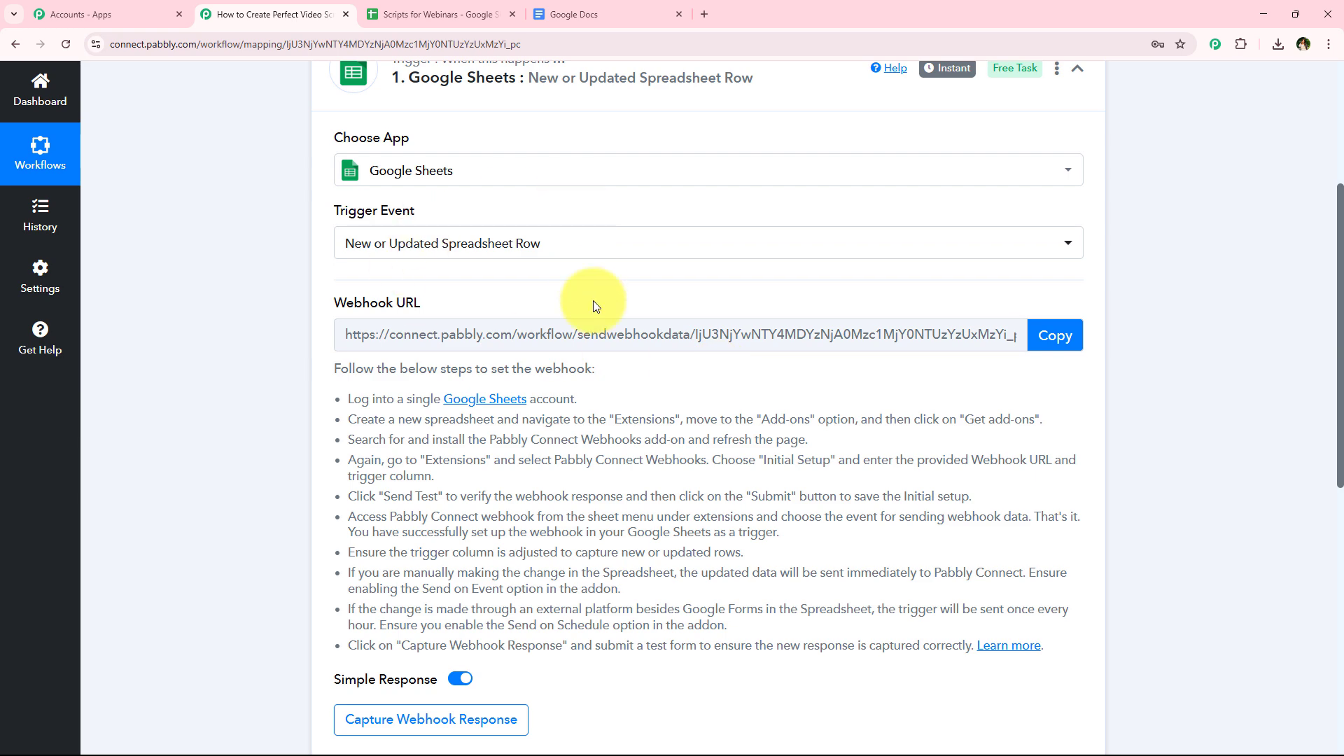
scroll(217, 431, up, 4)
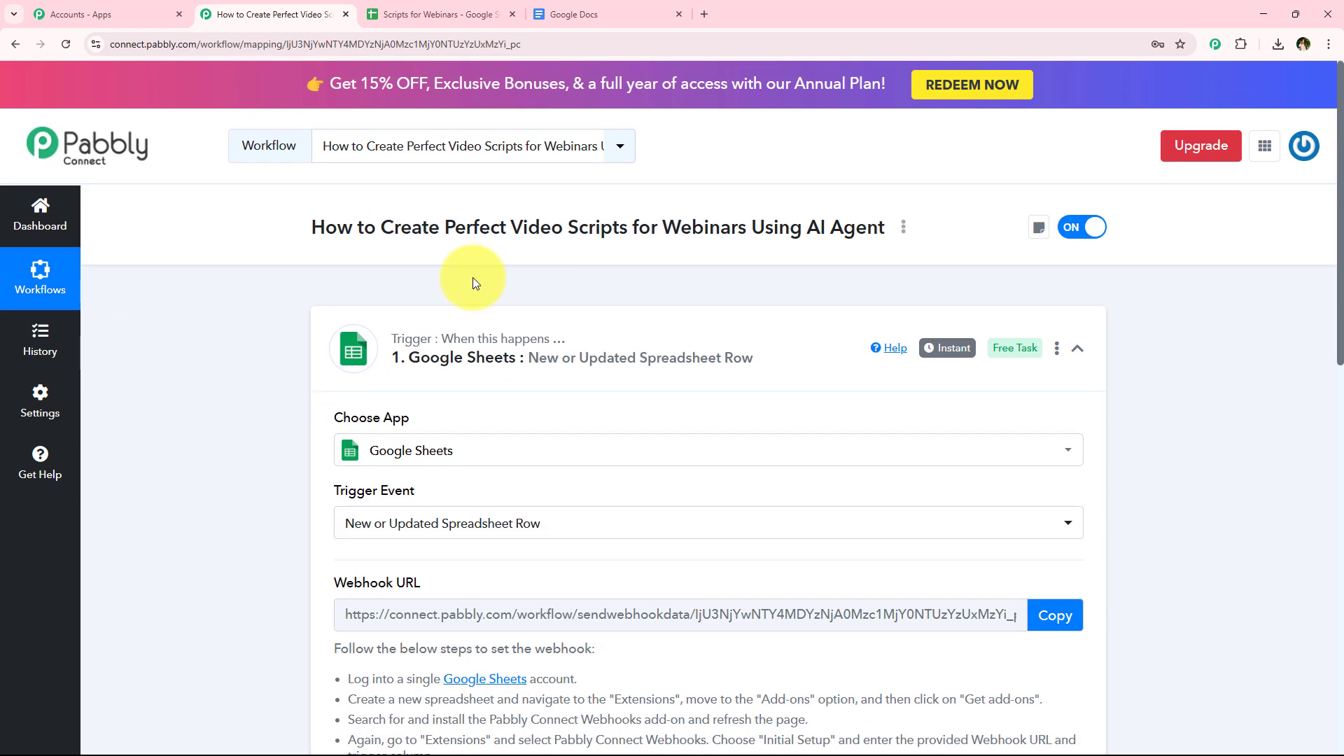
scroll(256, 455, down, 3)
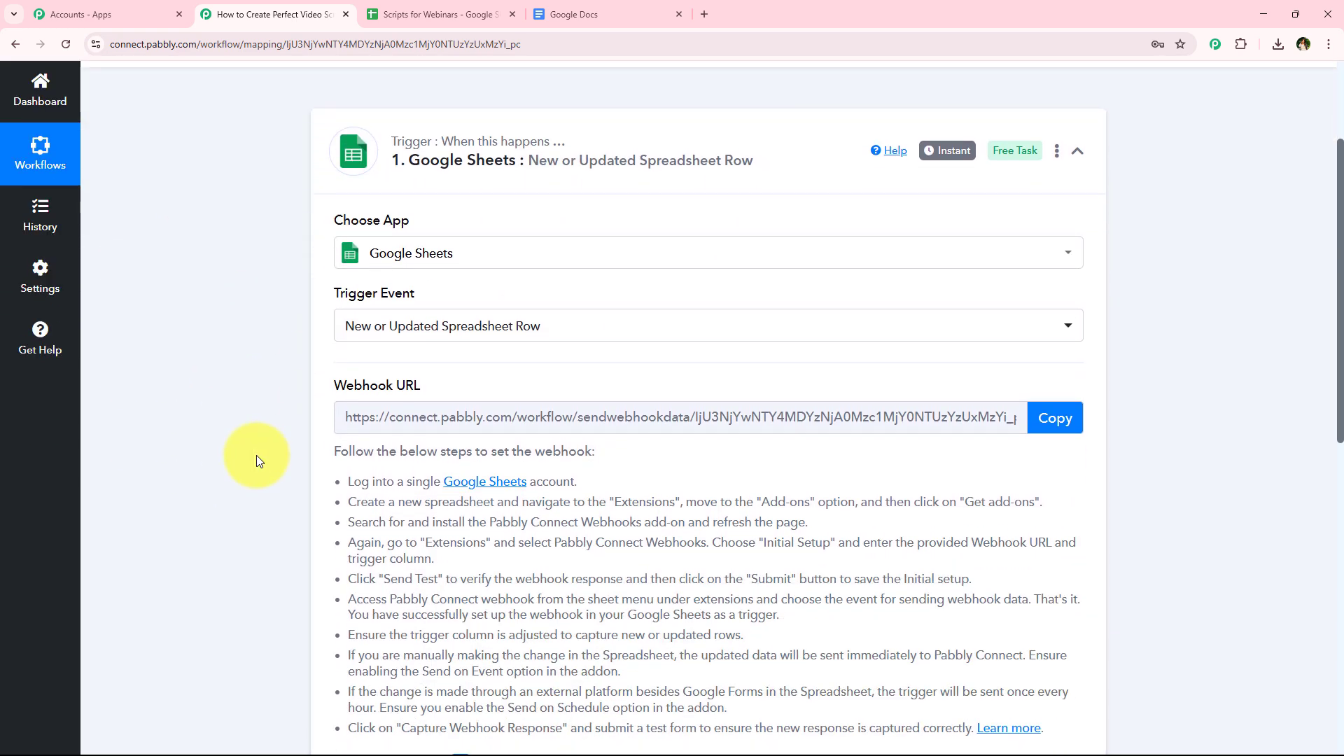
scroll(256, 455, down, 2)
click(1048, 273)
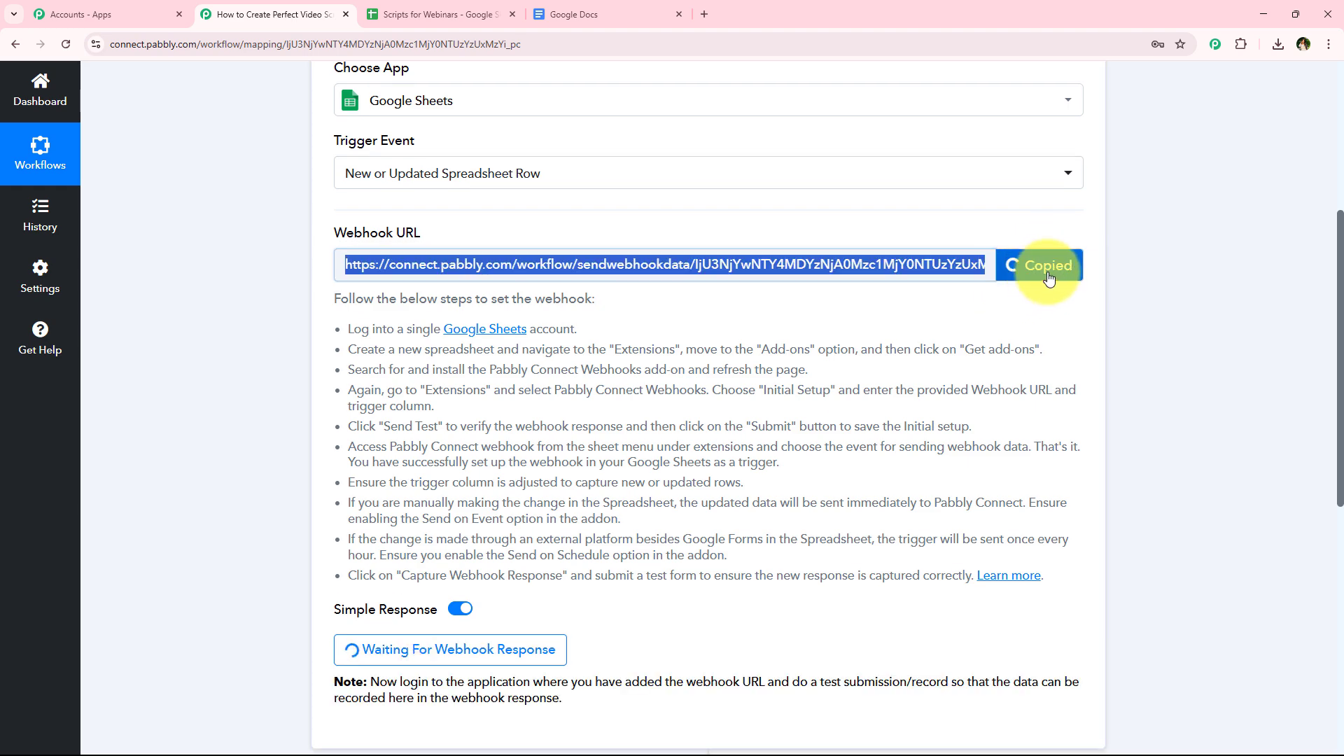
drag(346, 329, 841, 529)
click(412, 500)
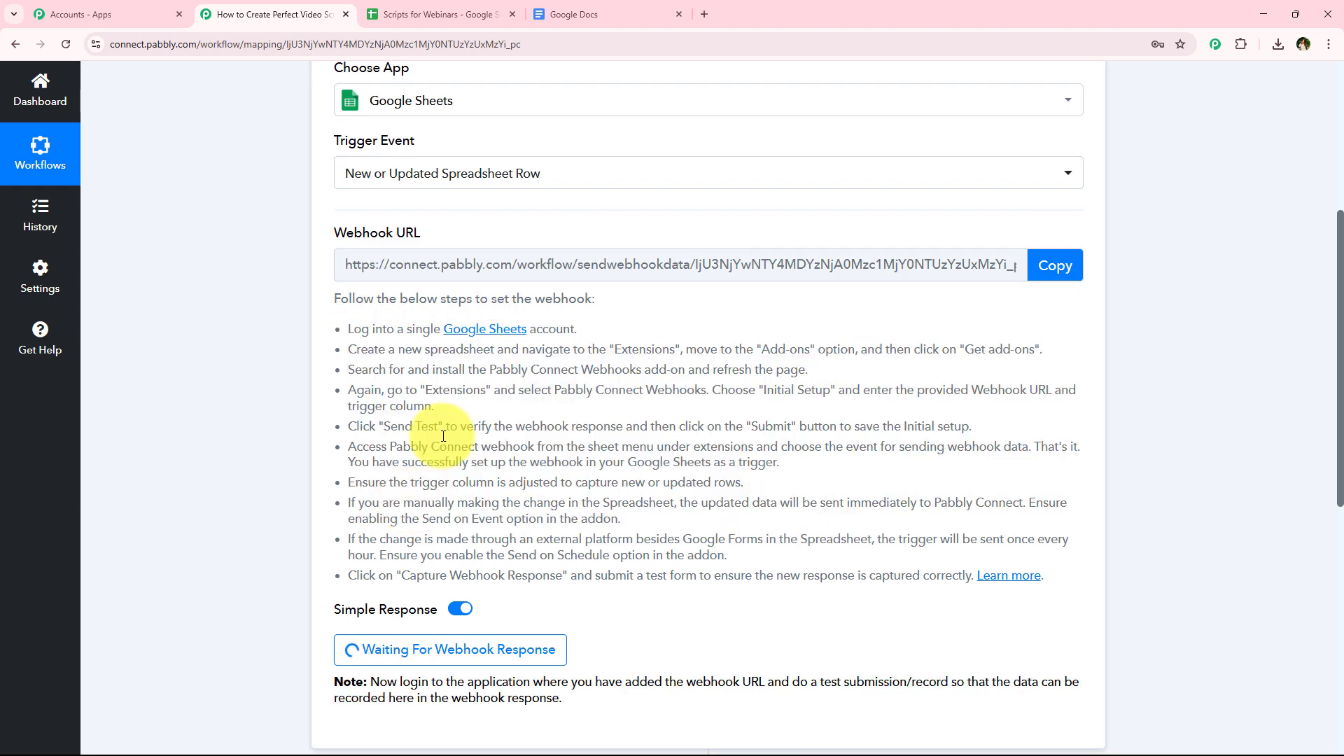
Step: Switch to the Scripts for Webinars spreadsheet in Google Sheets and open the marketplace for getting add-ons
click(411, 4)
click(458, 462)
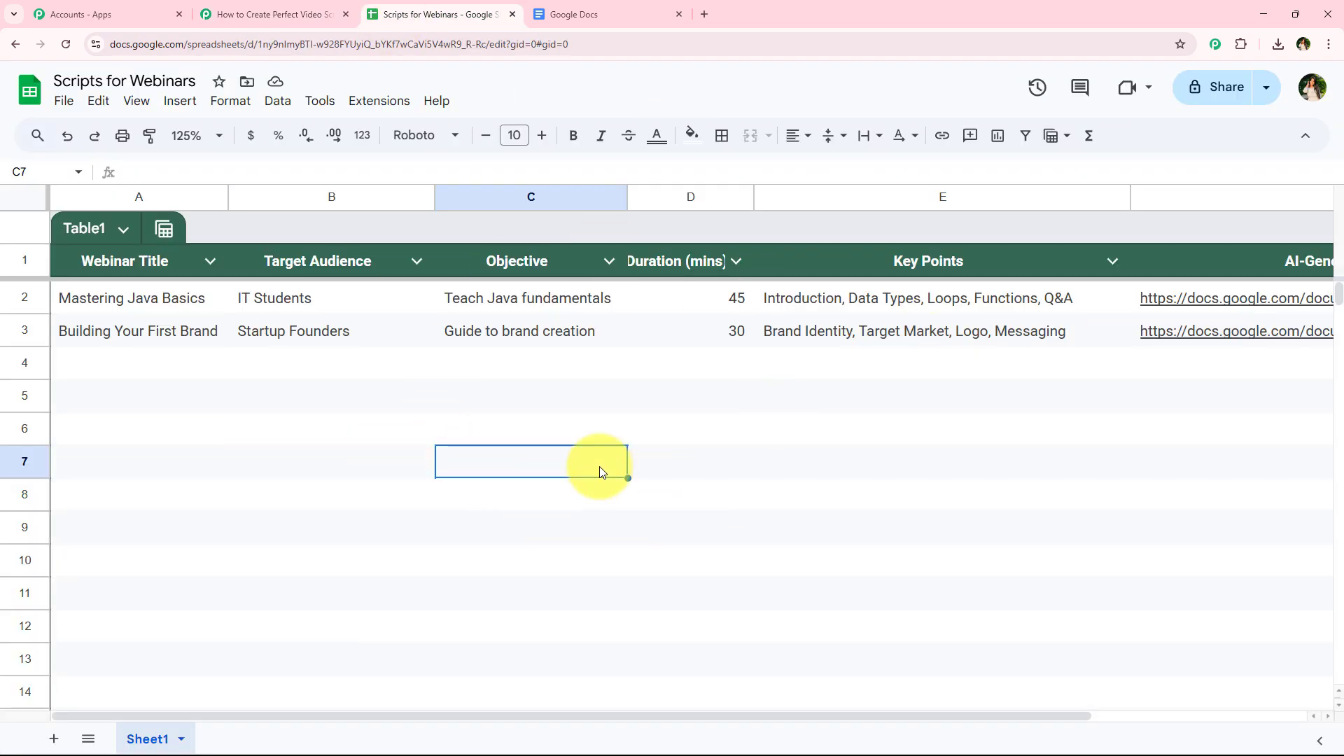
click(363, 94)
mouse_move(562, 130)
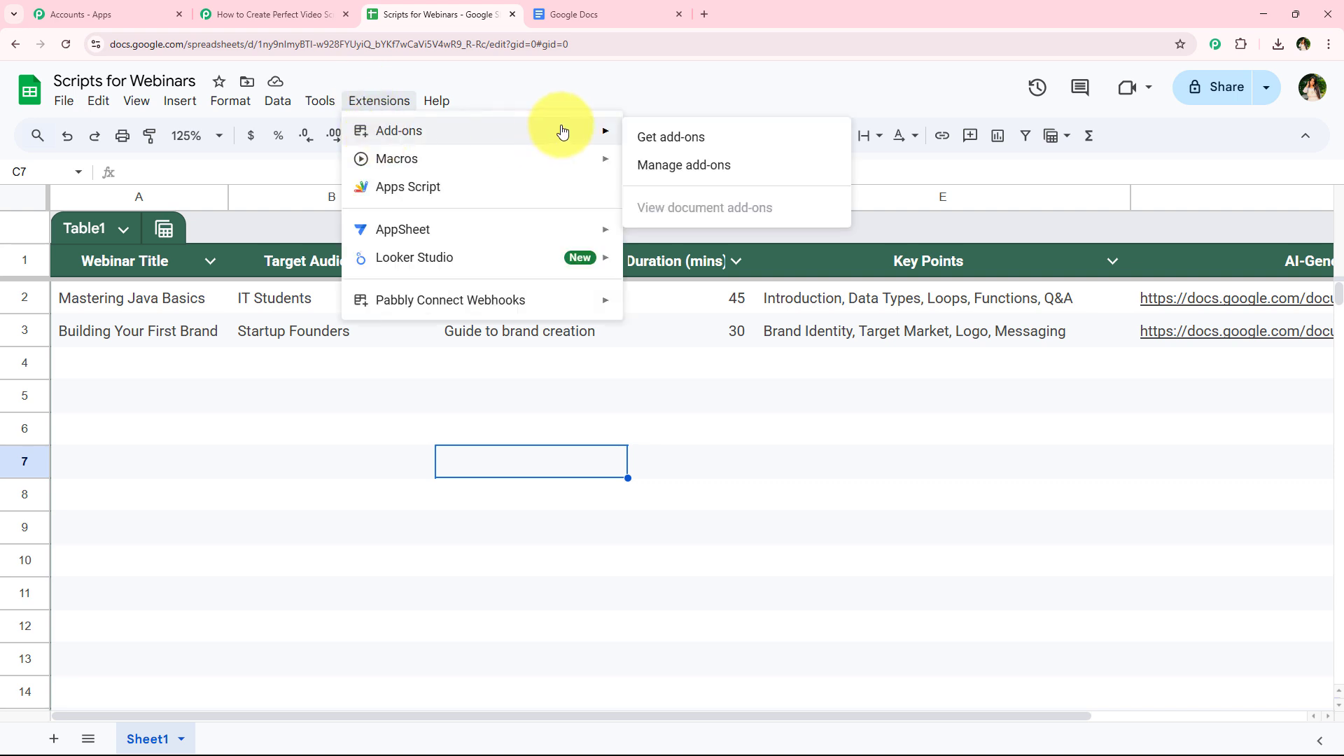
click(698, 145)
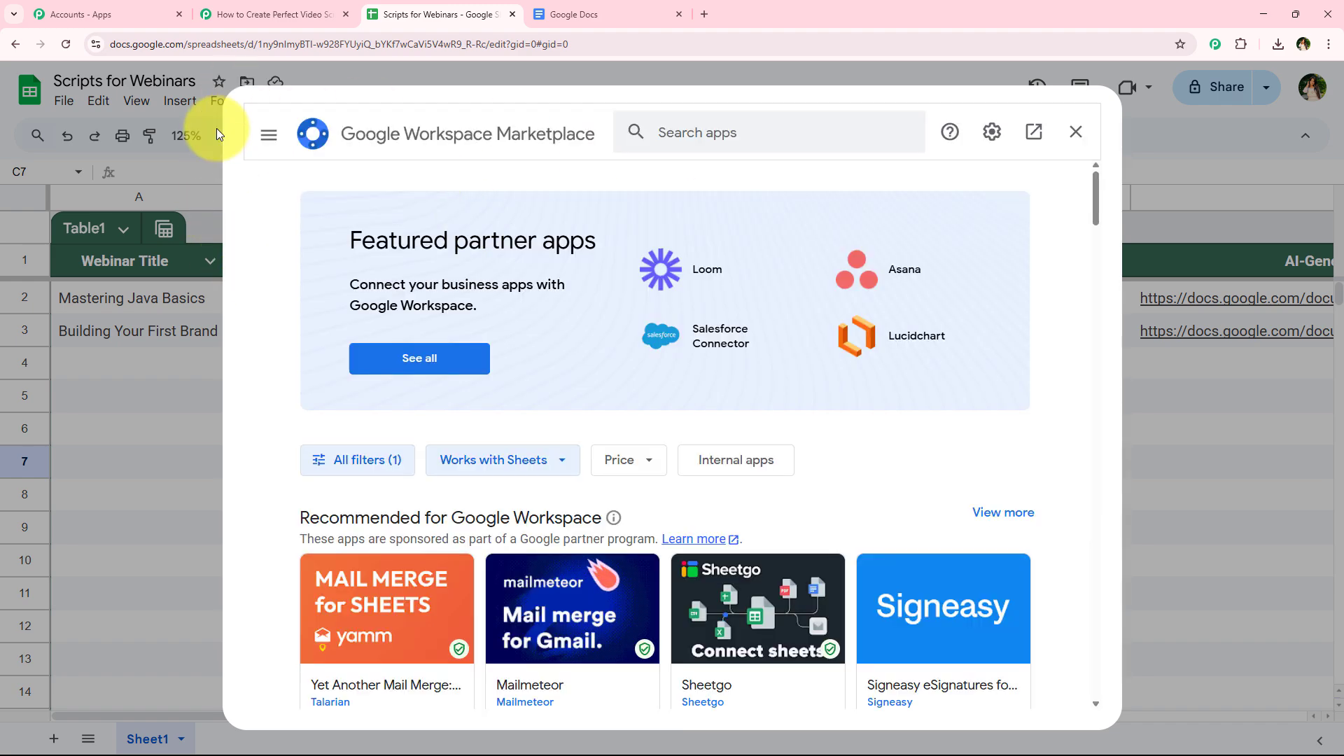
Step: Search the marketplace for Pabbly Connect Webhooks, check the add-on's listing and close the marketplace
click(668, 130)
text(P)
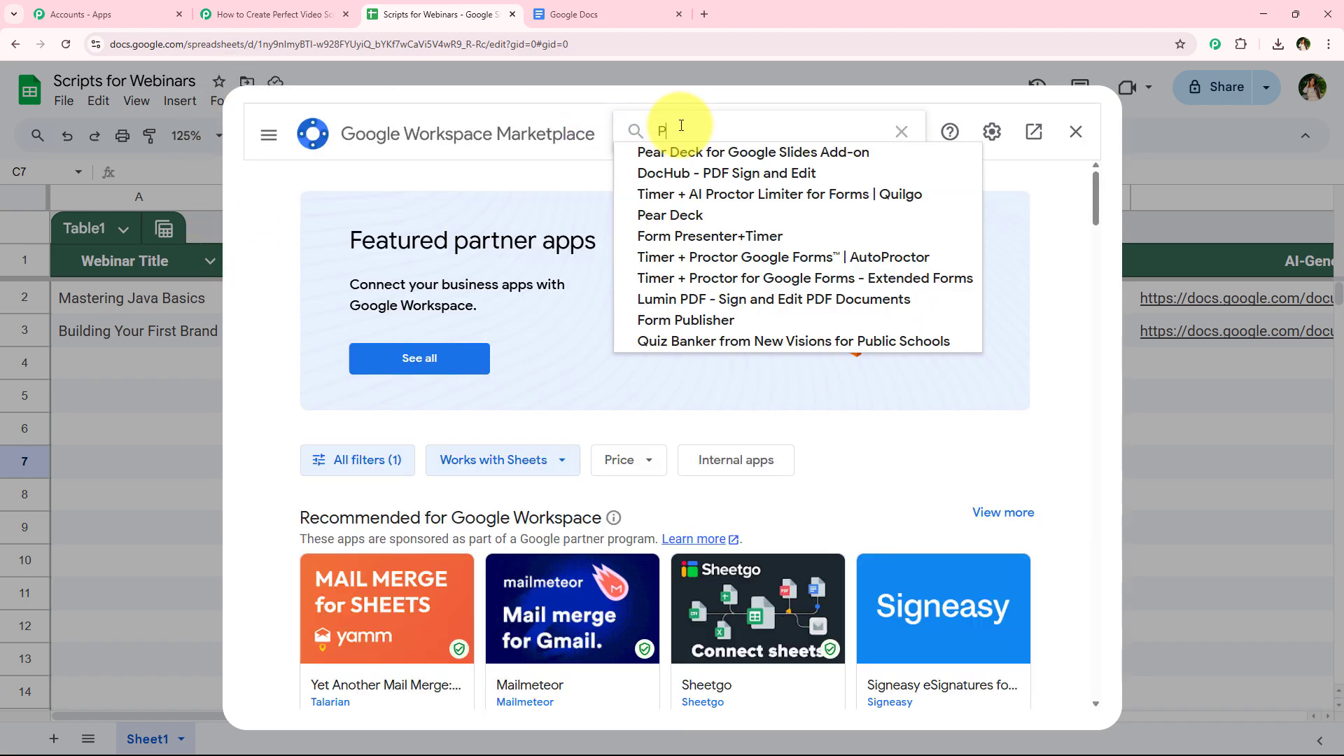
text(abbl)
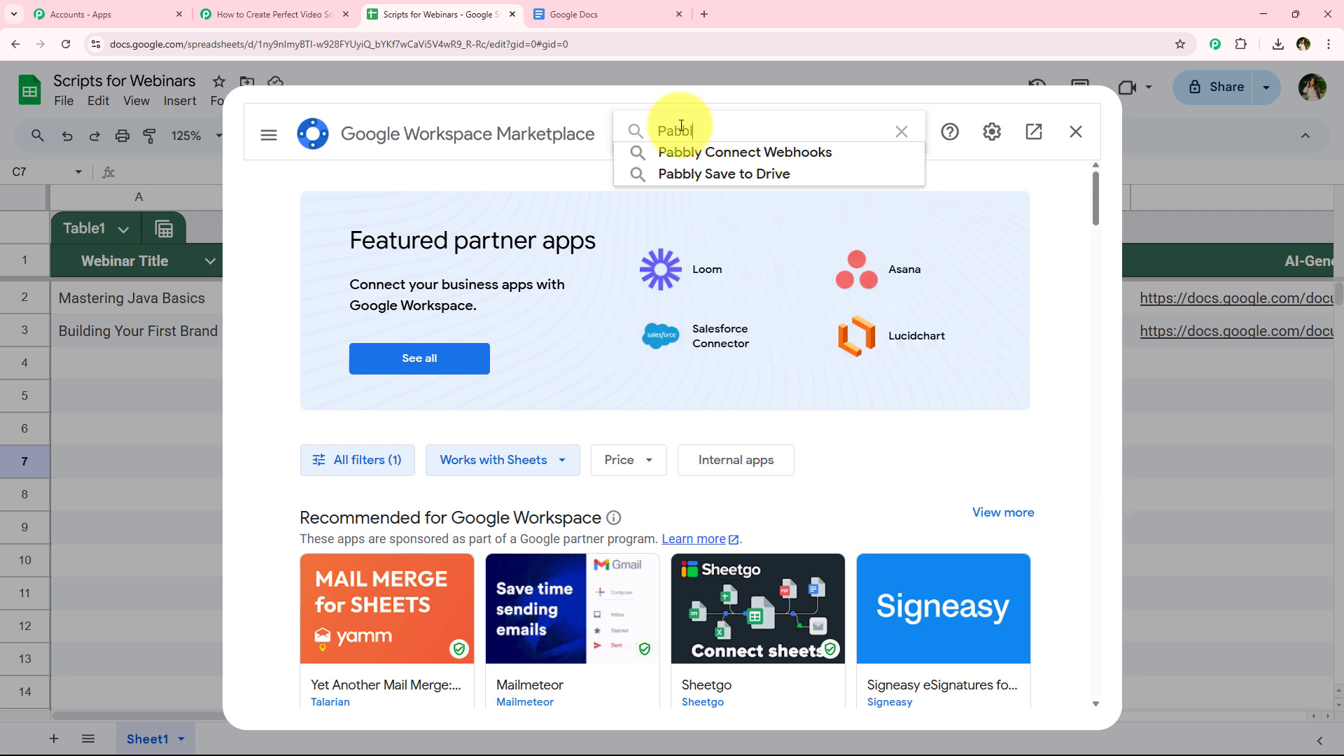
text(y Conn)
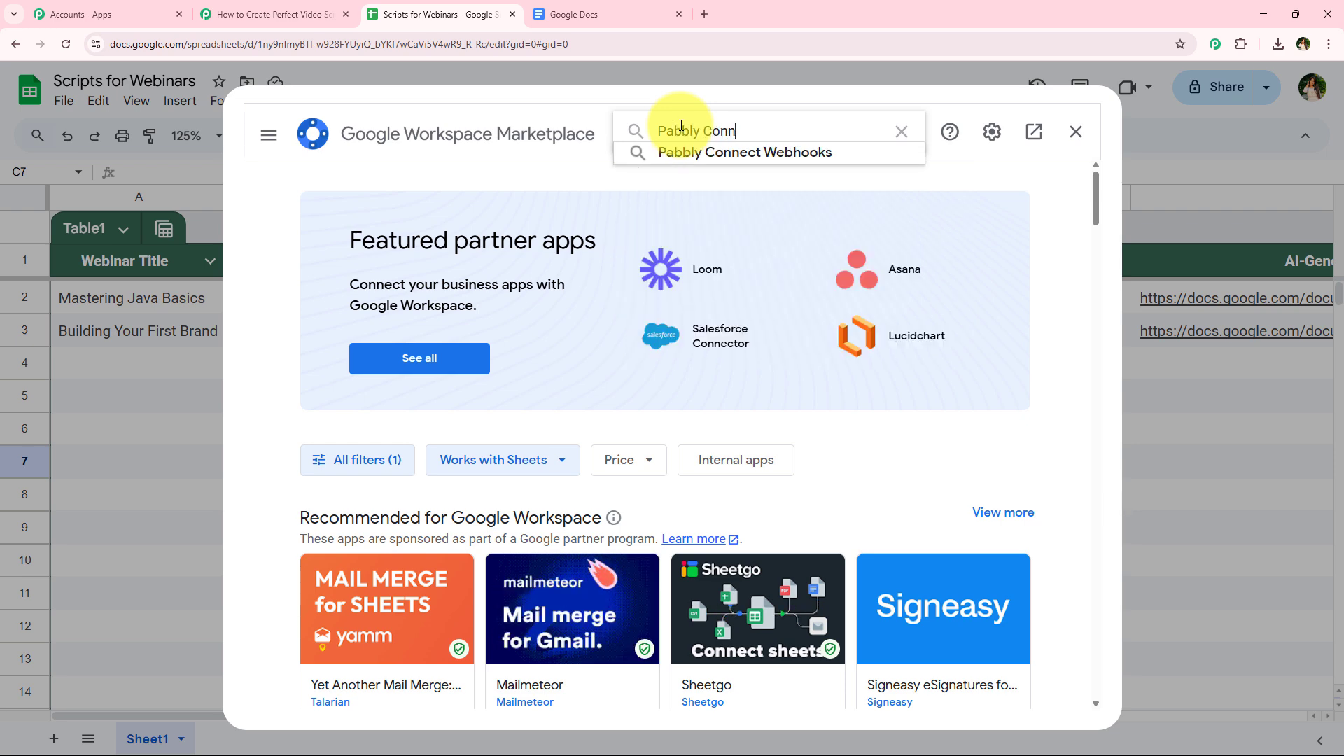
click(686, 151)
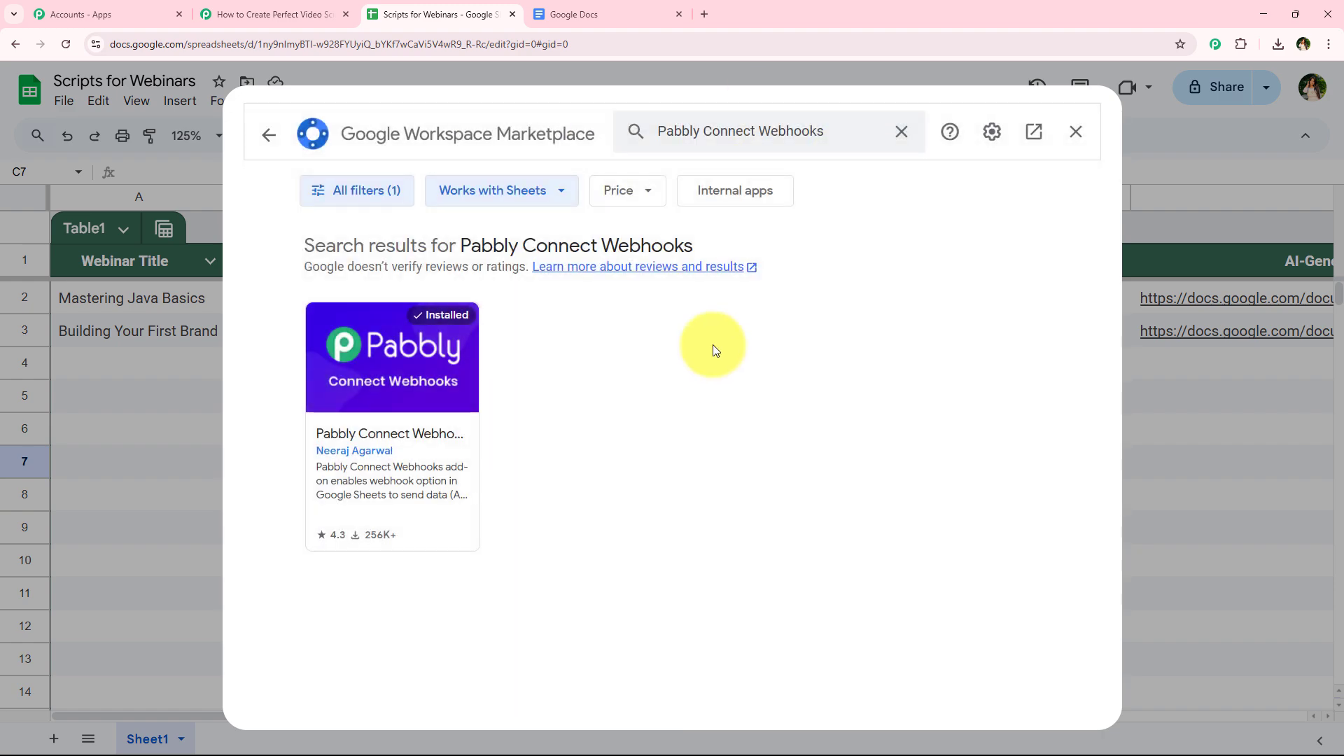
click(354, 381)
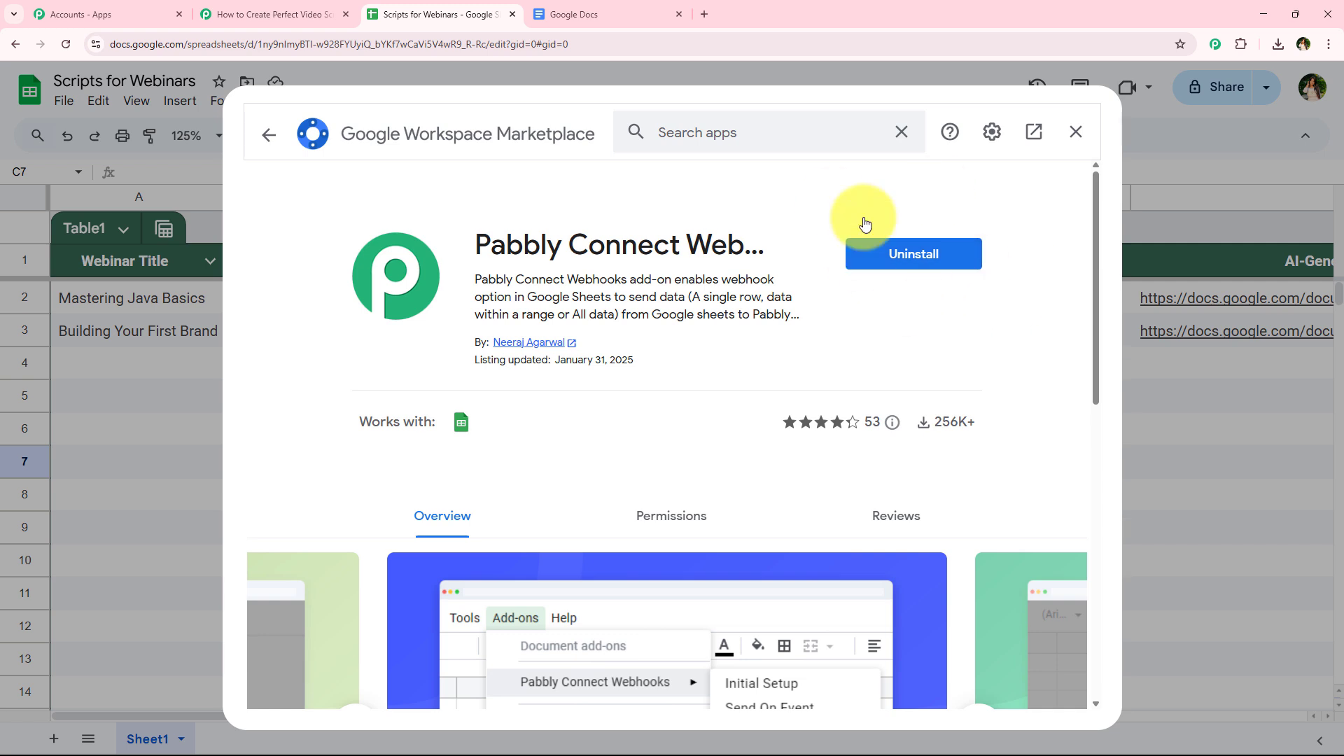
click(1097, 151)
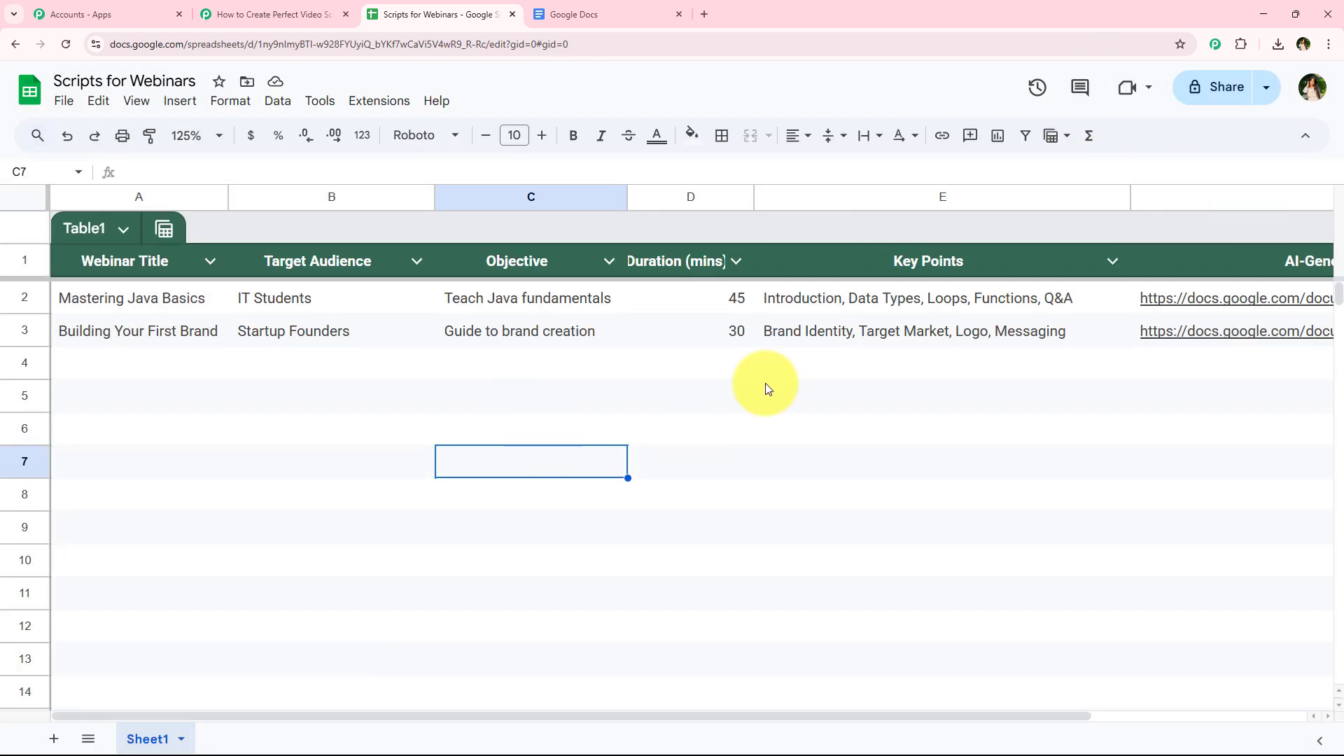
click(230, 101)
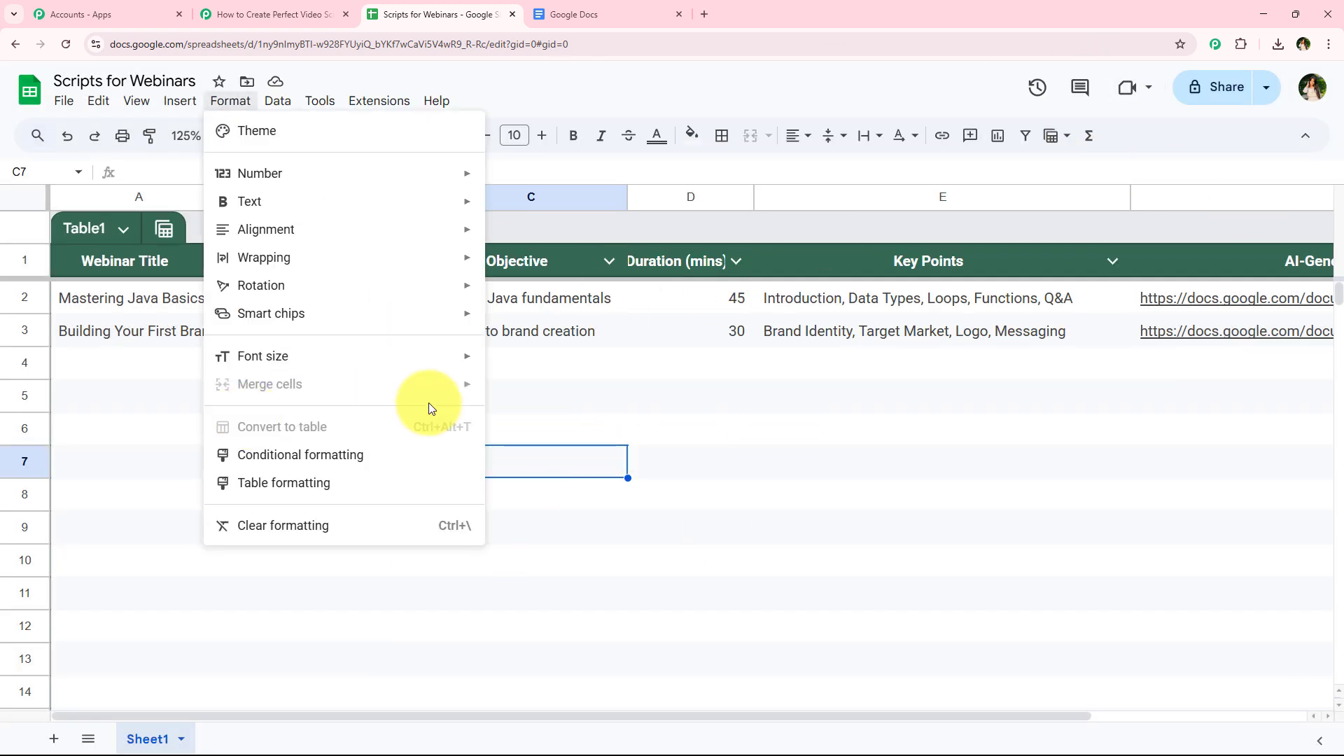
click(546, 396)
click(553, 303)
click(497, 397)
key(Return)
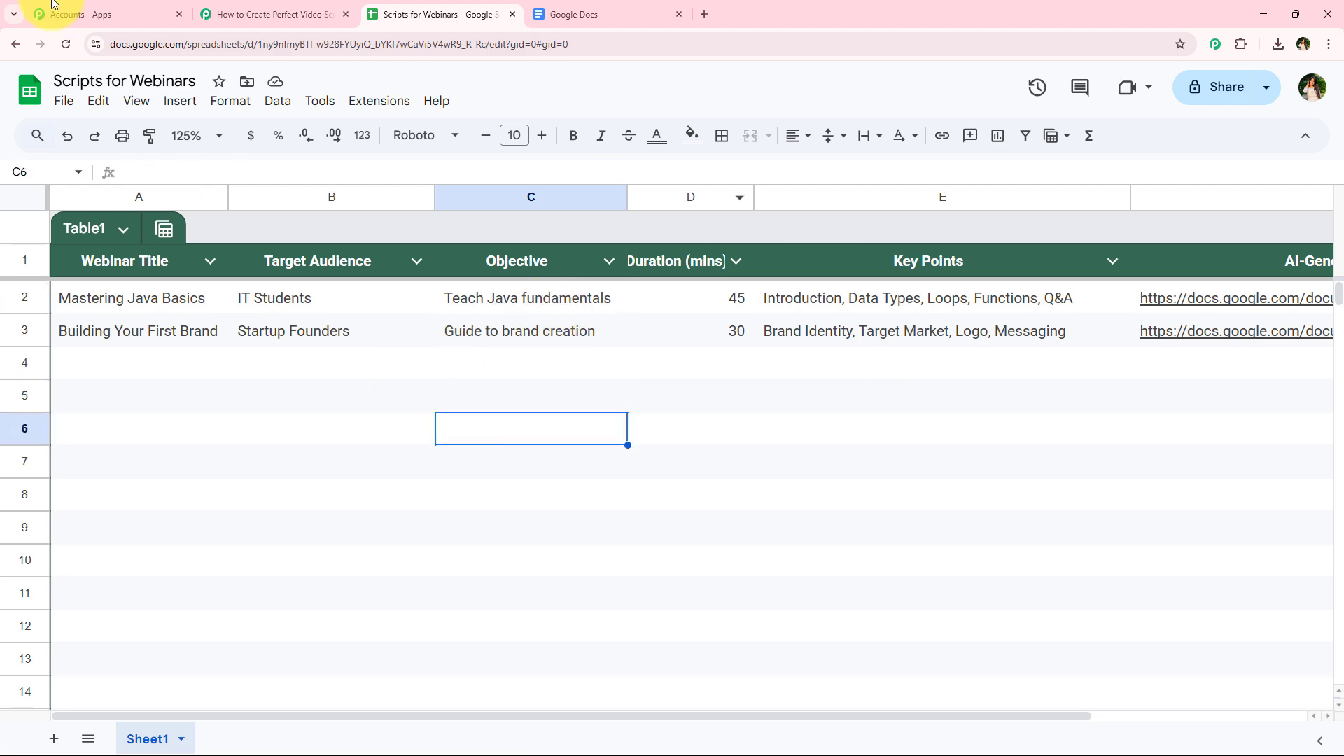
Step: Refresh the Scripts for Webinars spreadsheet and set its zoom to 125%
click(66, 45)
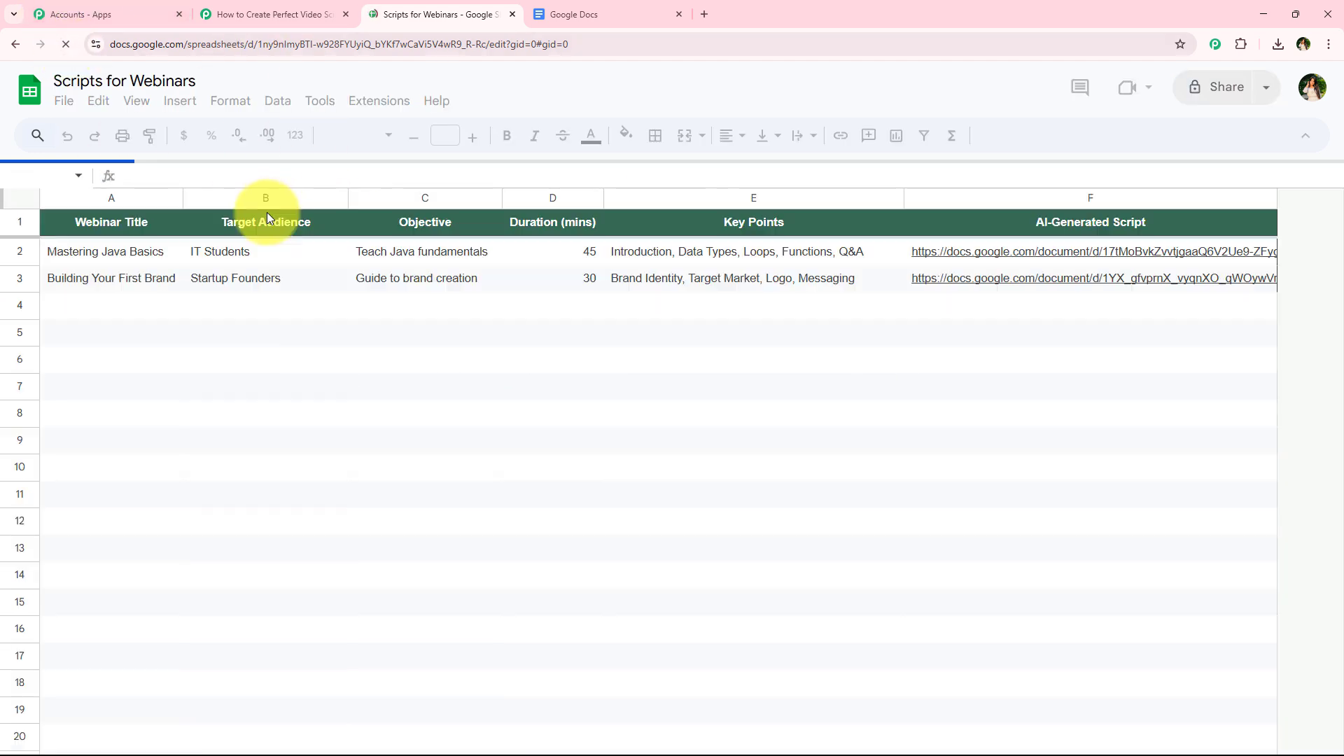
click(190, 135)
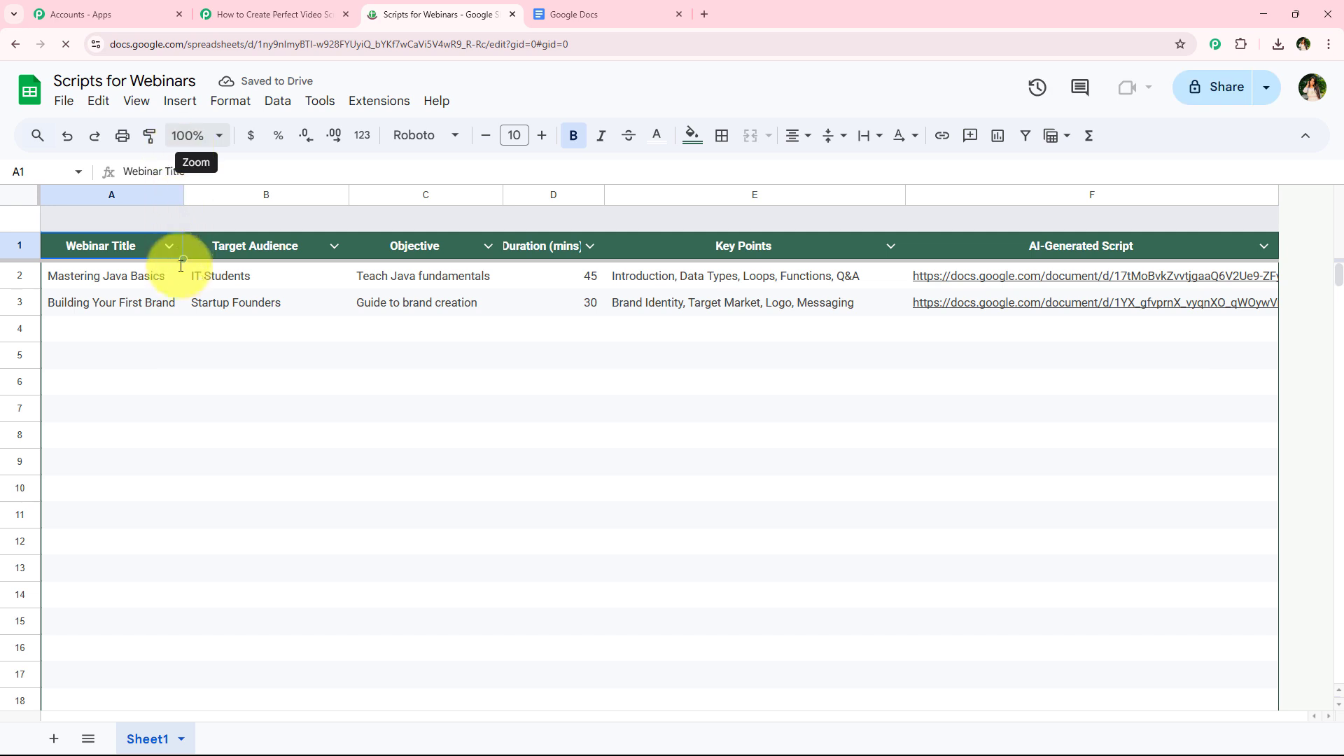
click(197, 293)
click(384, 471)
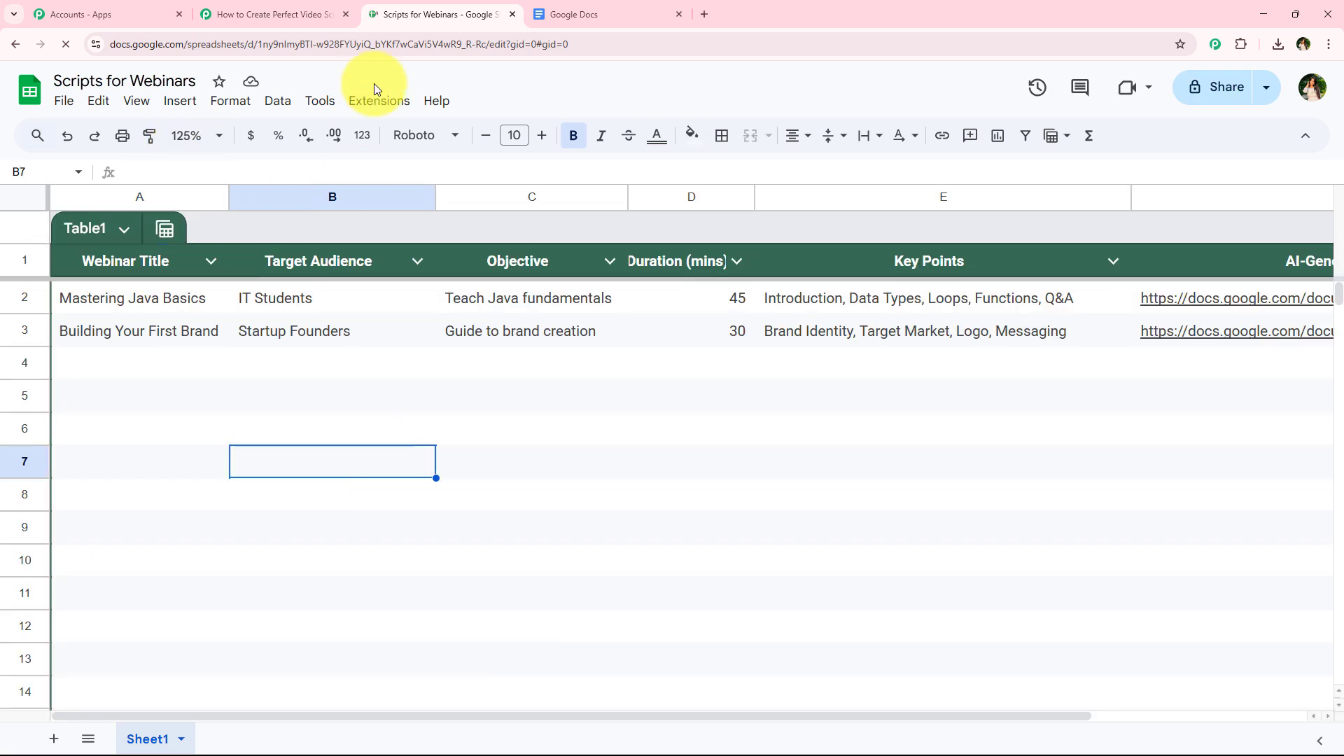
Step: Open the Initial Setup dialog of the Pabbly Connect Webhooks extension in the spreadsheet
click(382, 102)
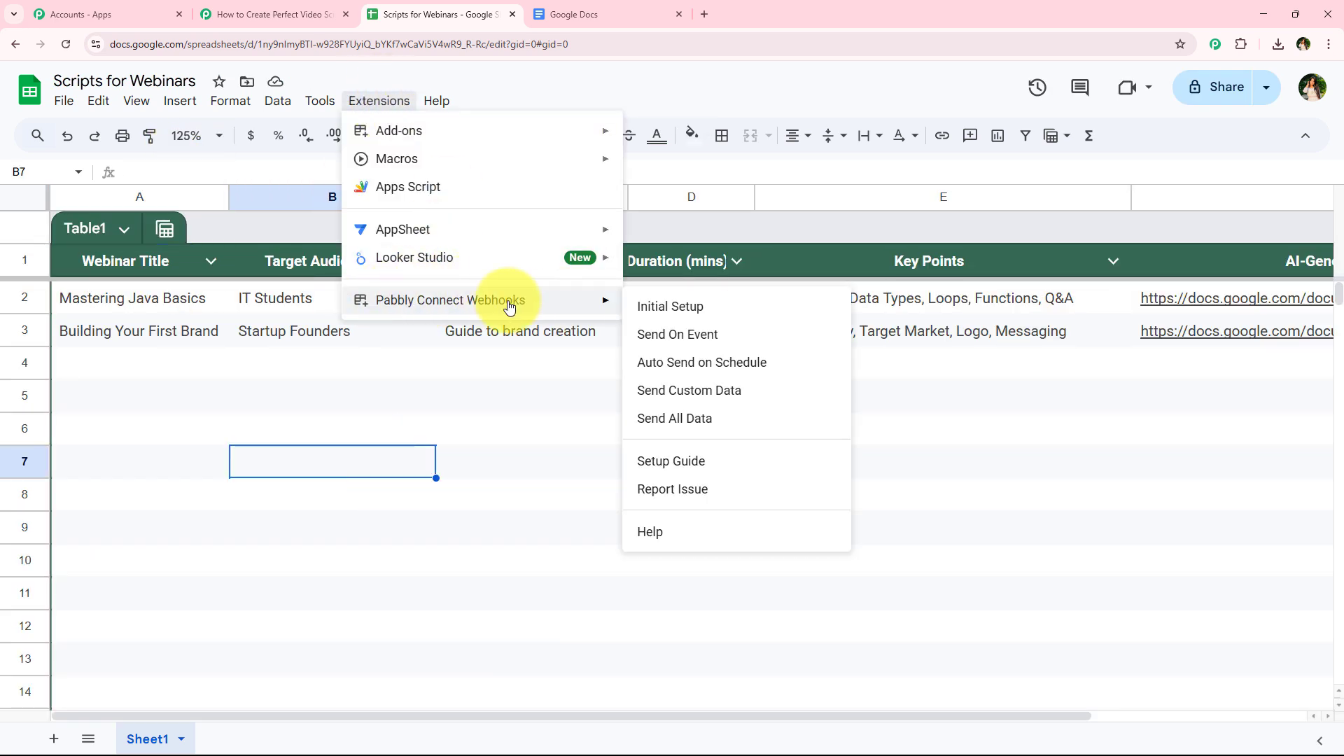
click(420, 433)
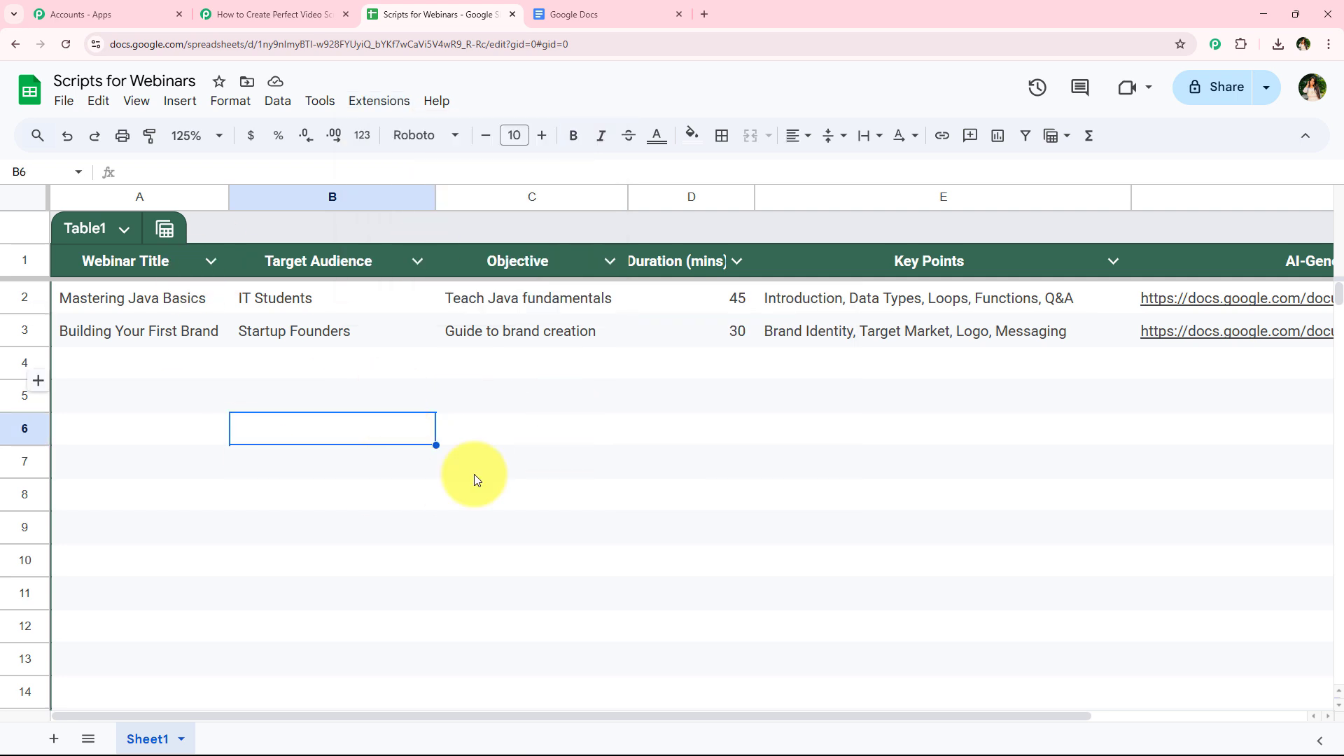
click(375, 105)
mouse_move(420, 300)
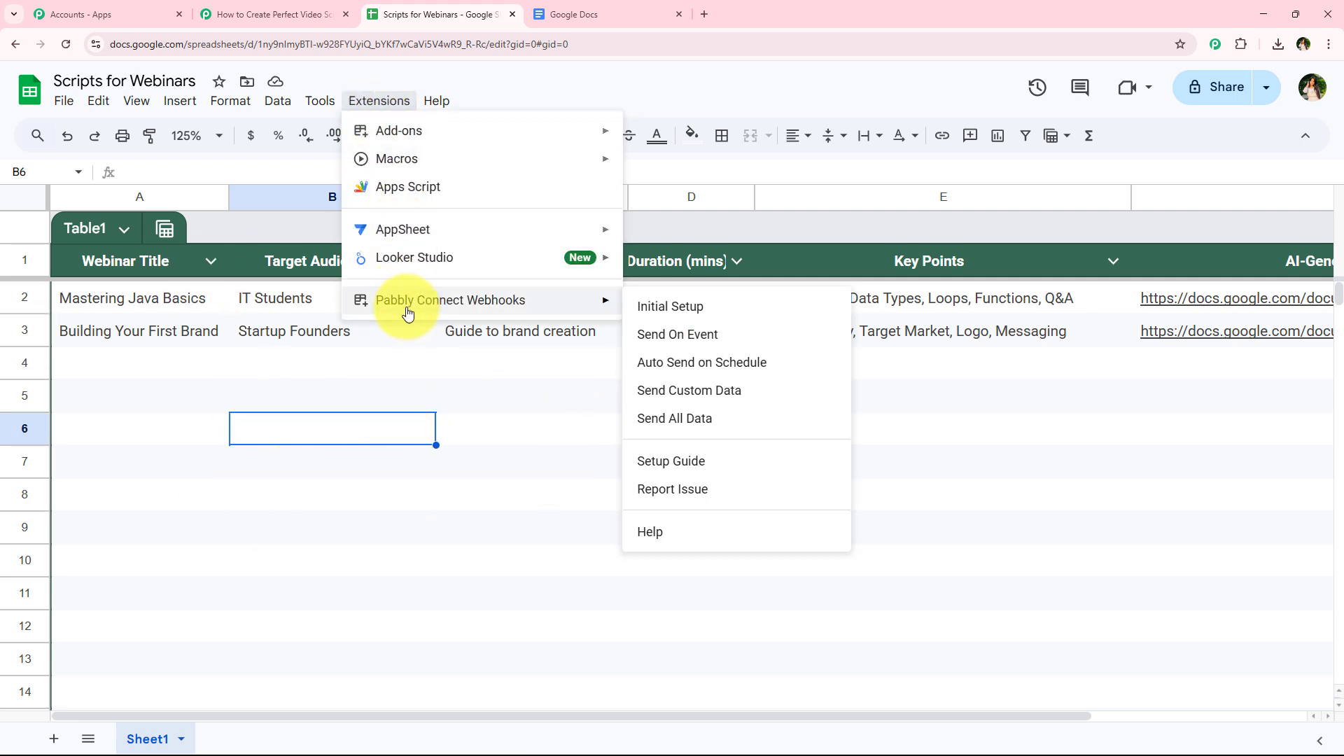
click(790, 308)
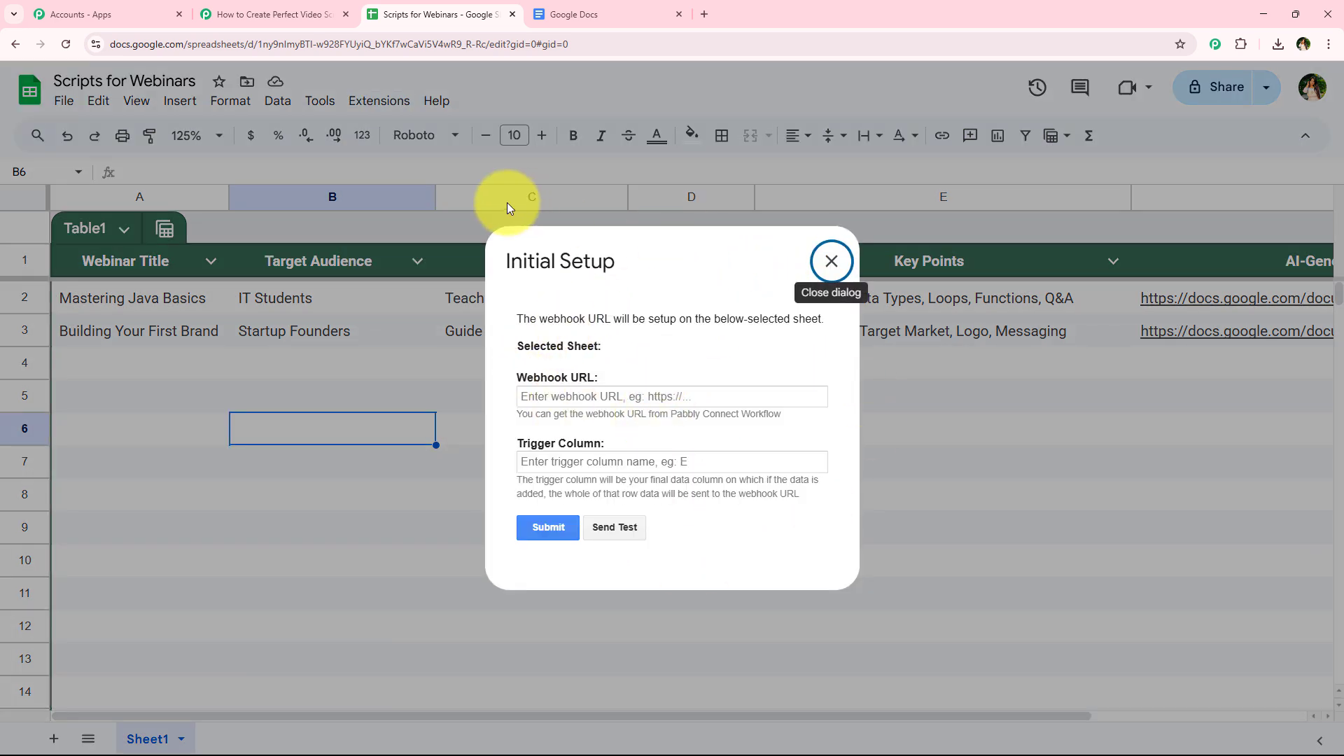
Step: Paste the copied Pabbly Connect webhook URL into the webhook field of the Initial Setup for Sheet1
drag(513, 387, 610, 387)
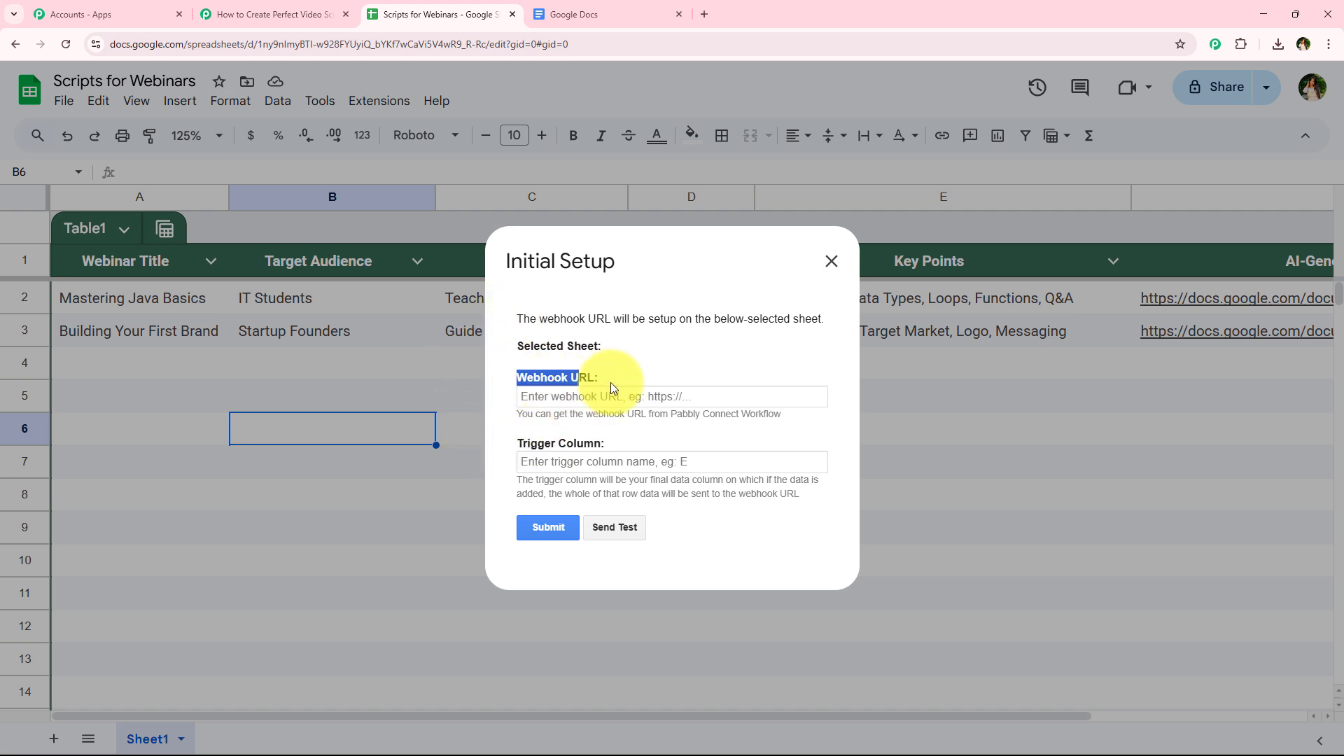
drag(521, 446, 658, 450)
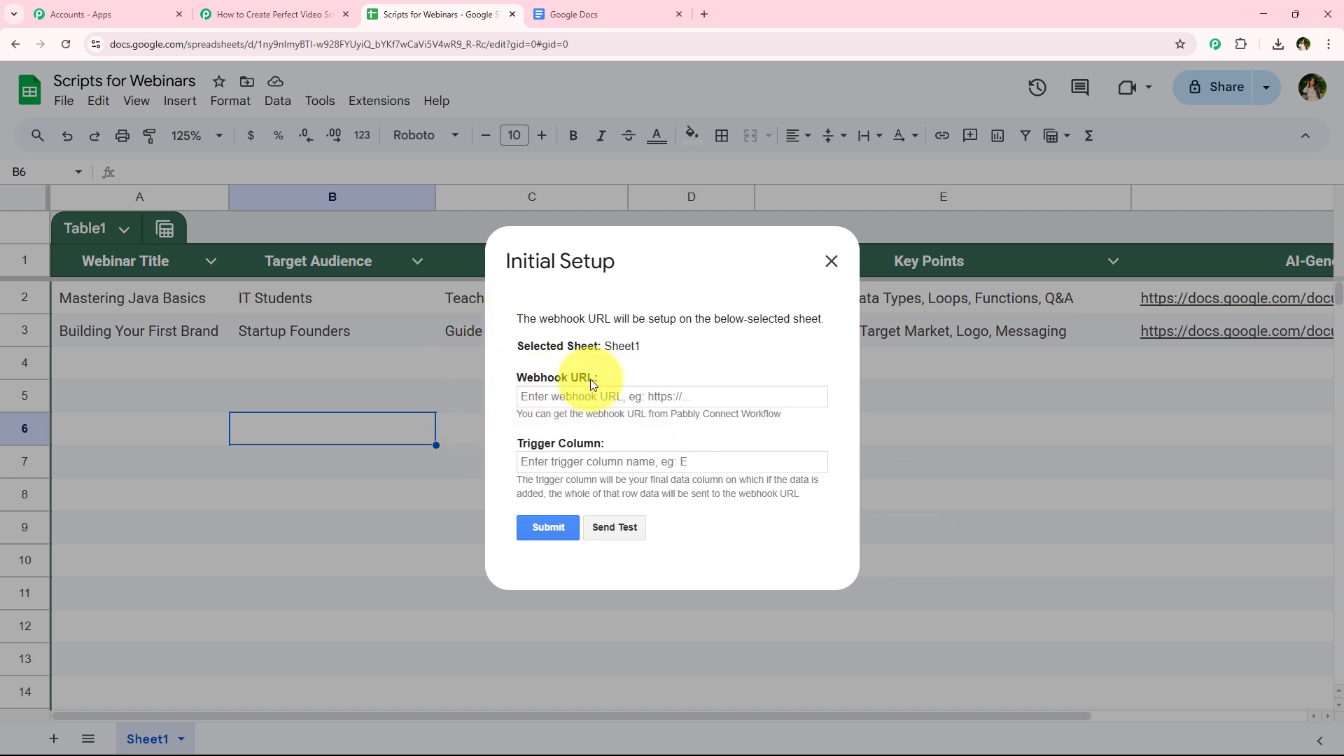
click(595, 397)
right_click(600, 399)
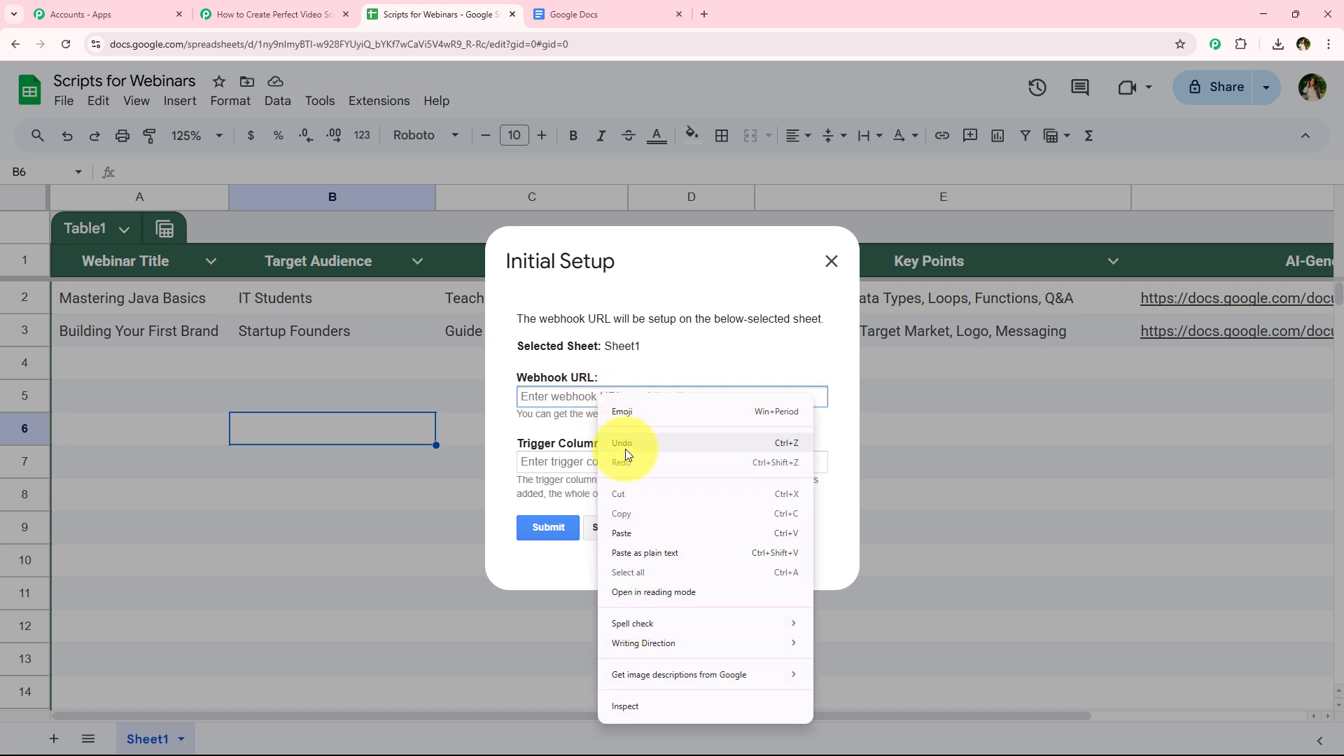
click(657, 532)
click(662, 430)
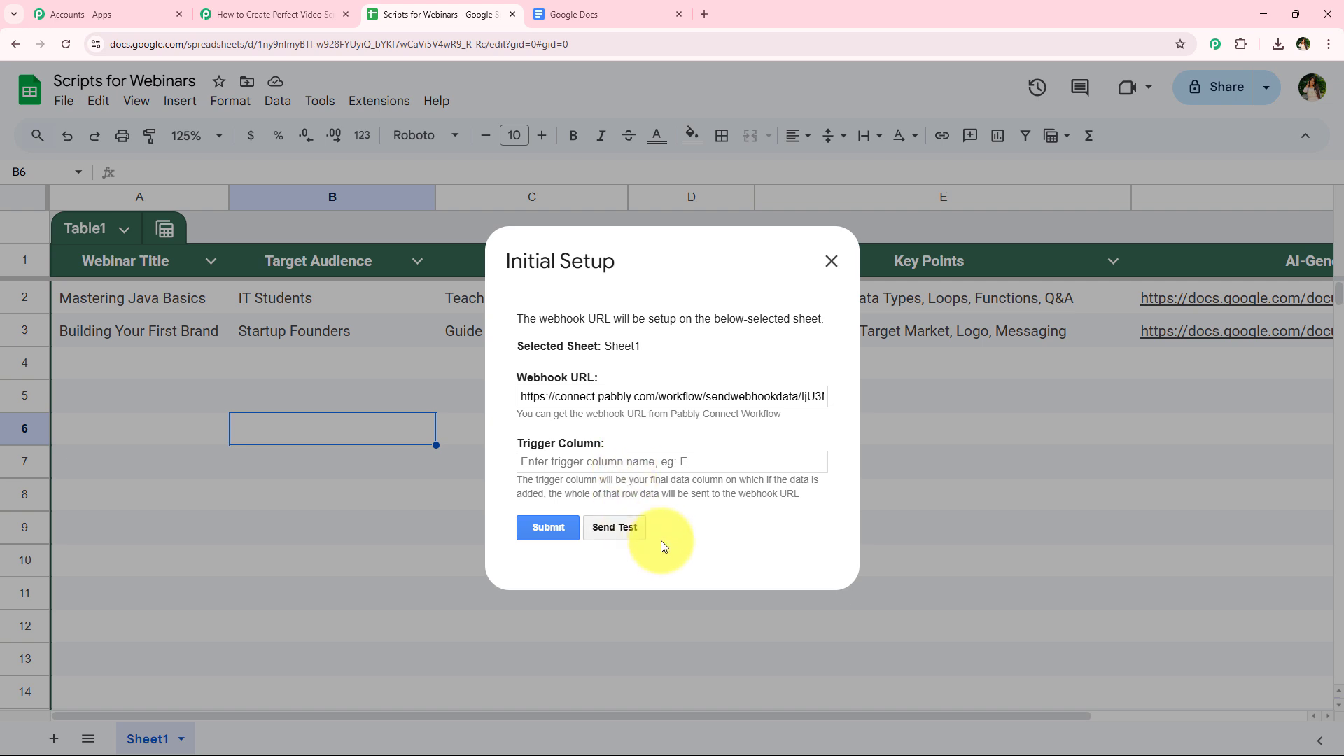
Step: Set the trigger column to E in the Initial Setup, submit the configuration and close the dialog
click(632, 463)
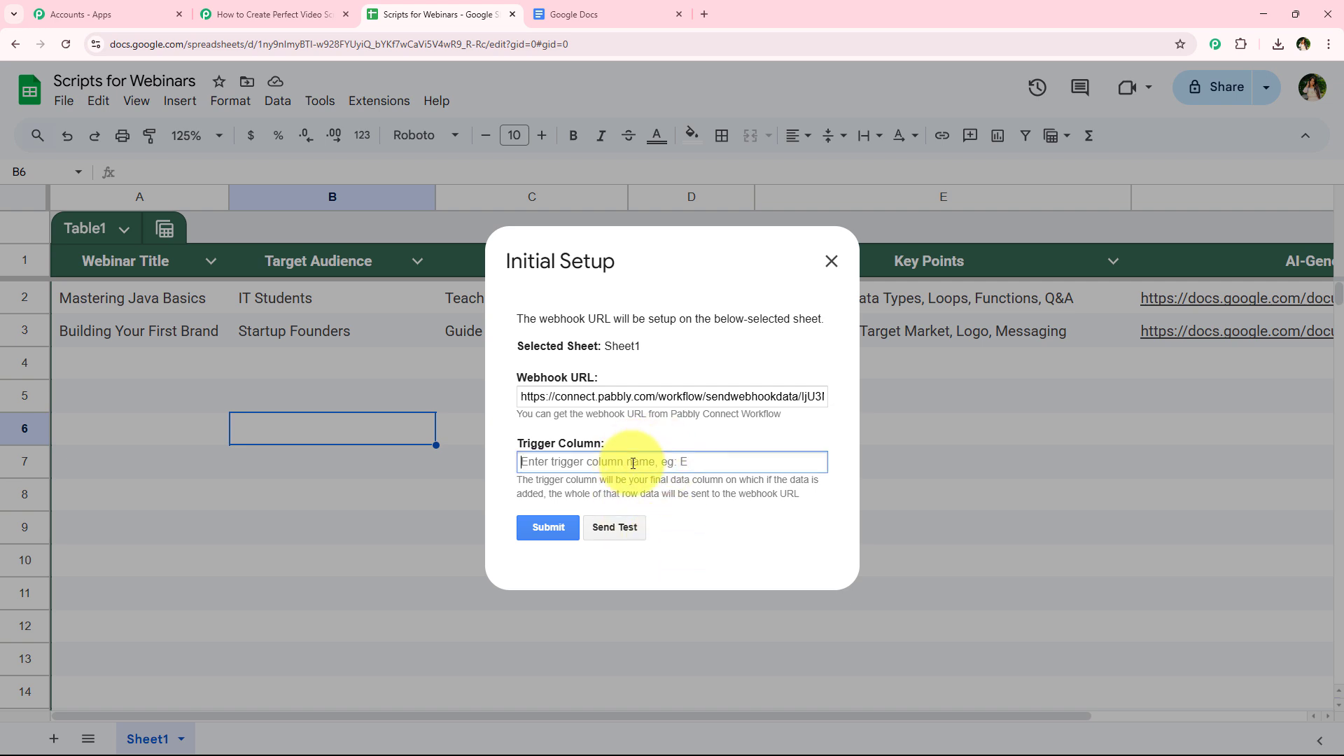
text(E)
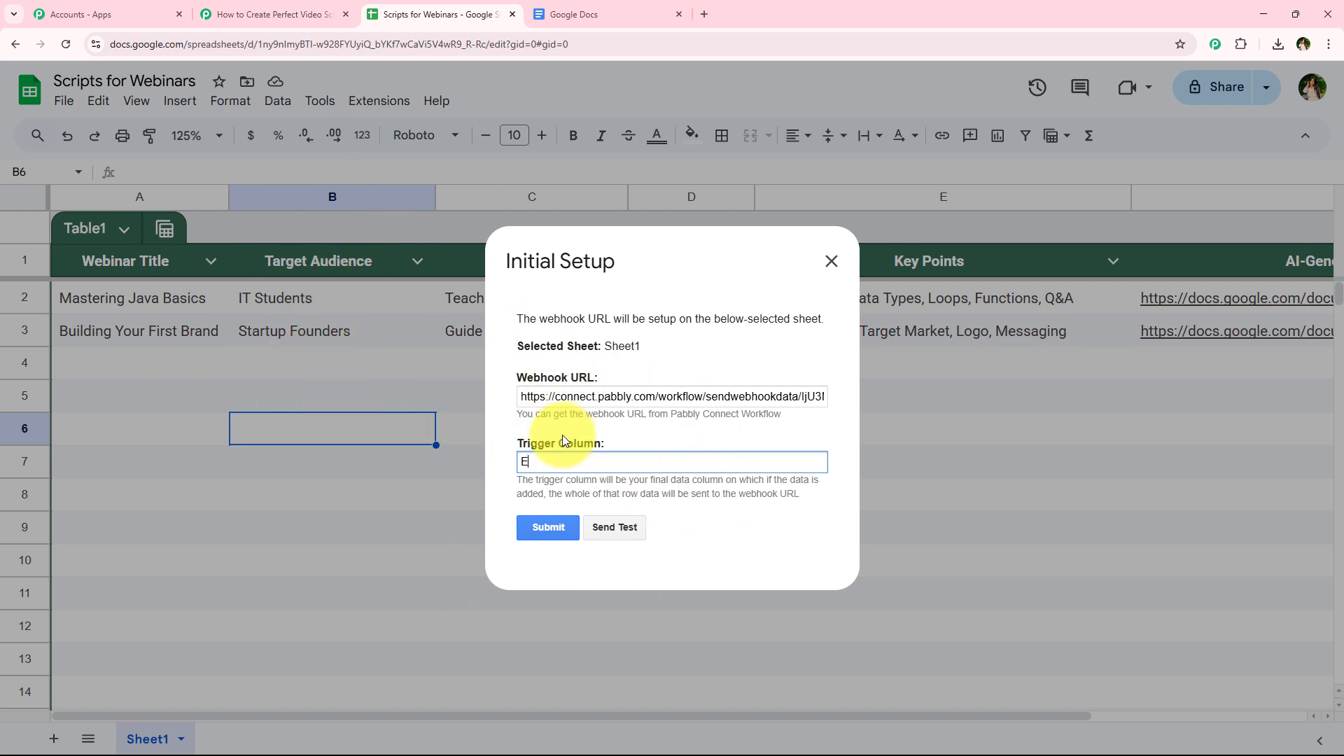
click(552, 524)
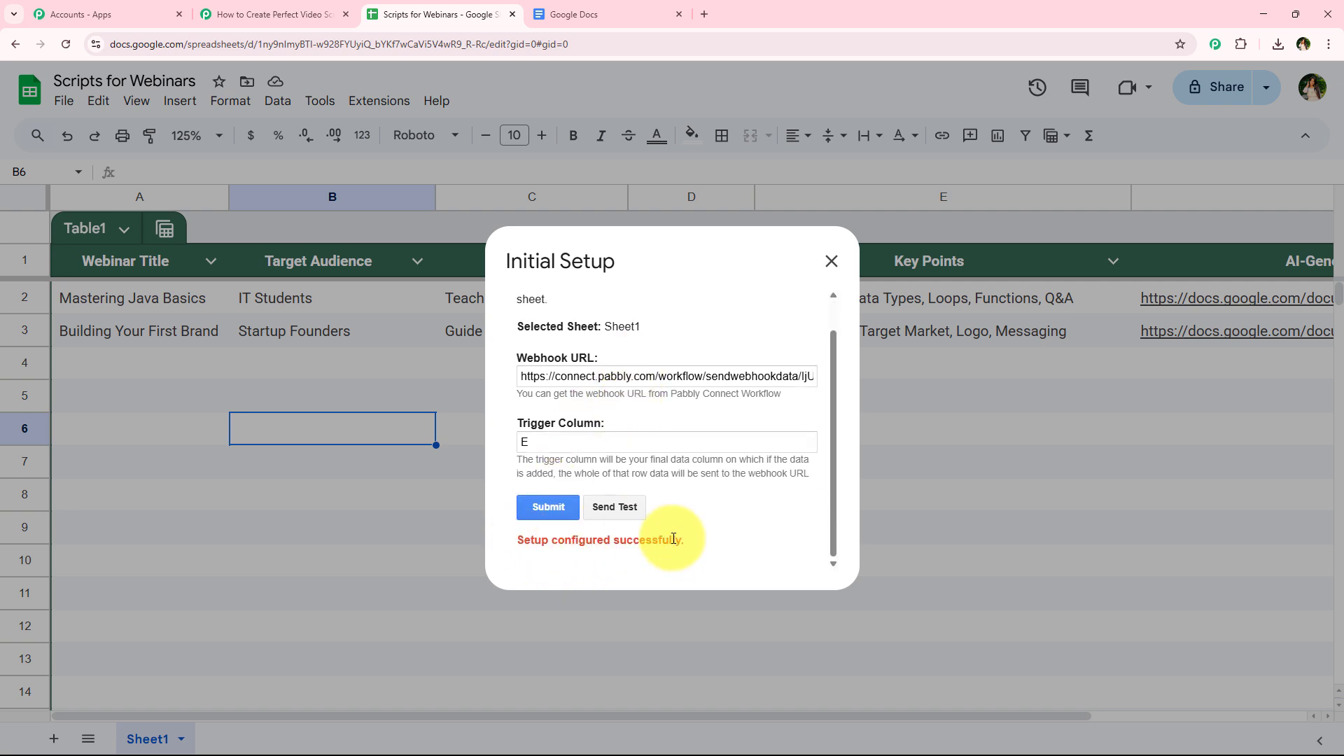
drag(692, 544, 438, 561)
click(721, 535)
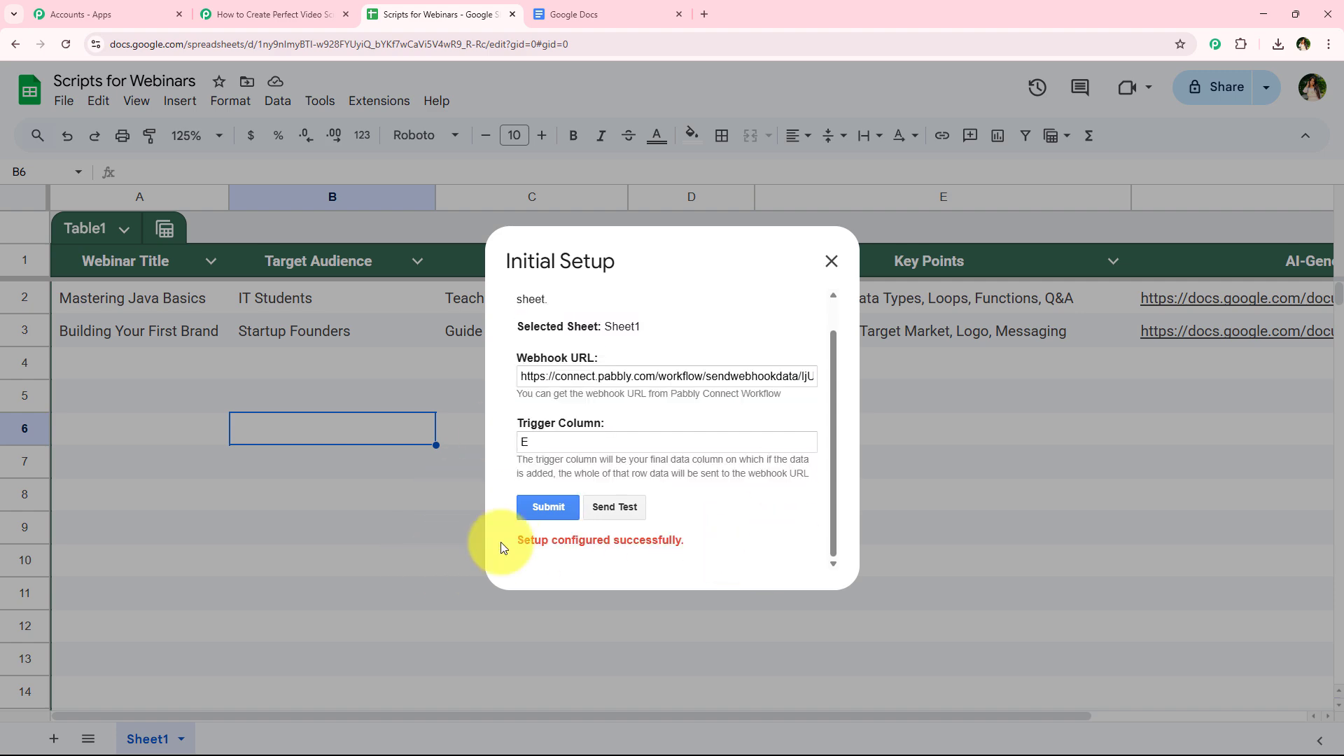
click(832, 262)
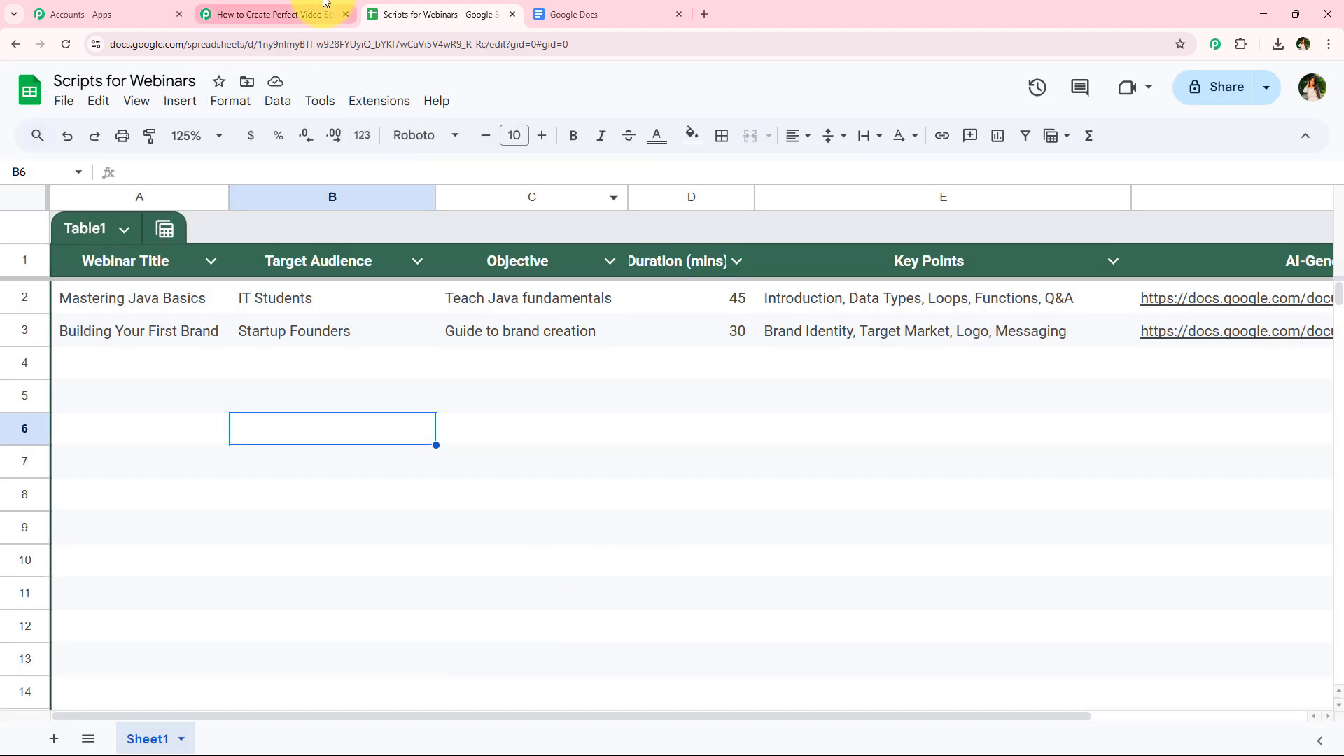
Step: Read the note about doing a test submission below the Google Sheets trigger in the Pabbly Connect workflow
click(273, 14)
scroll(276, 422, down, 4)
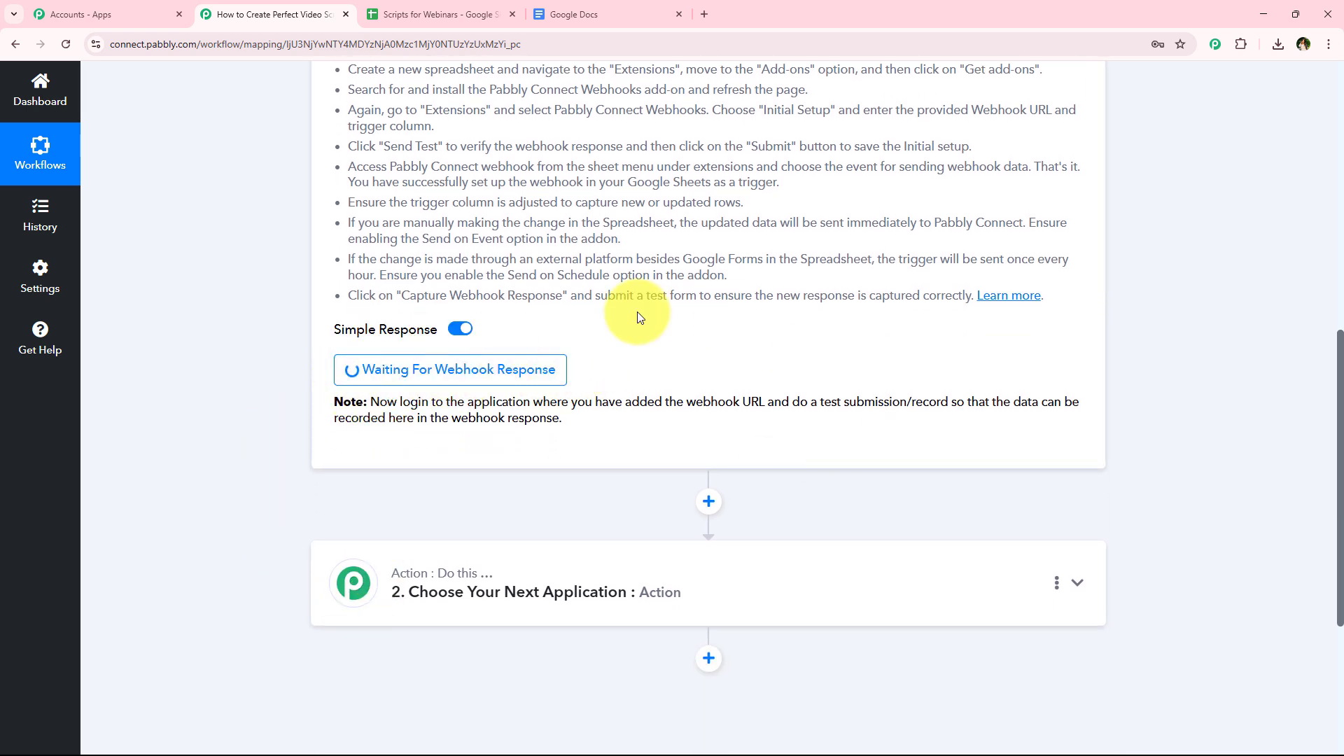
double_click(800, 402)
drag(903, 403, 938, 403)
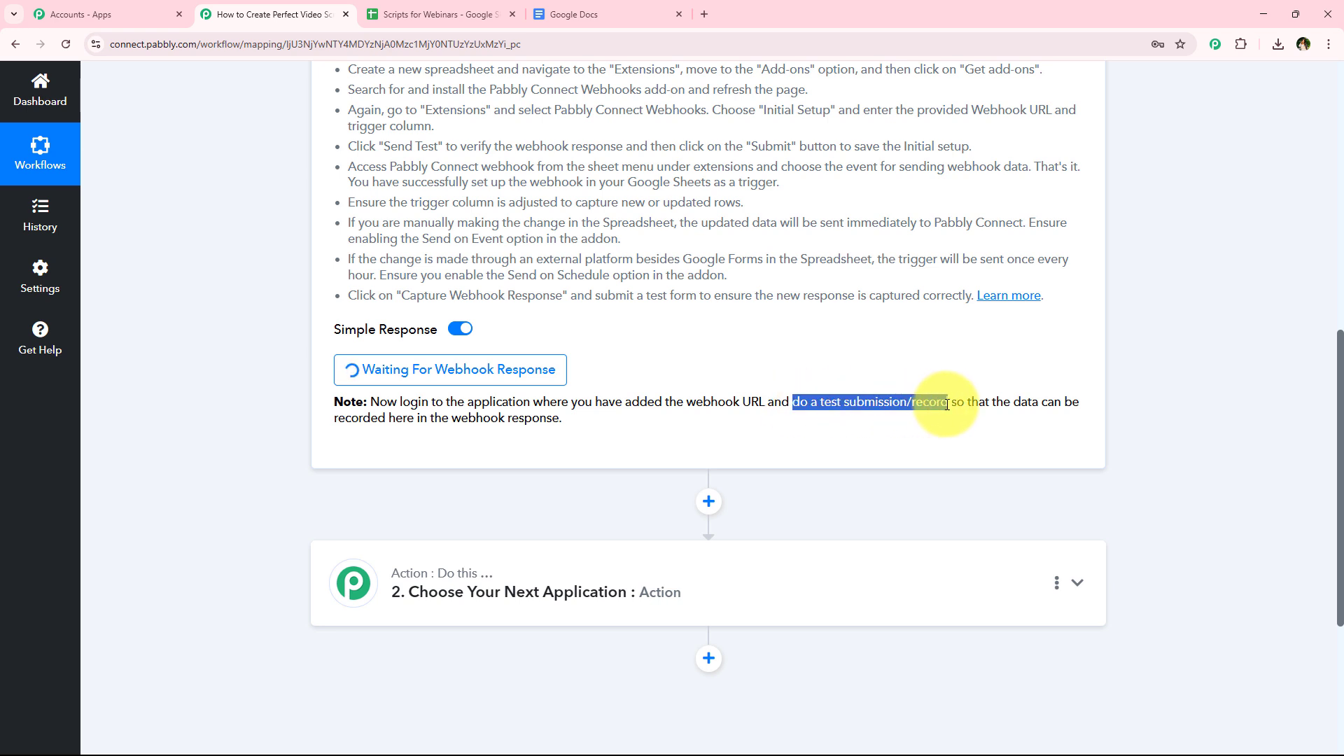
click(886, 520)
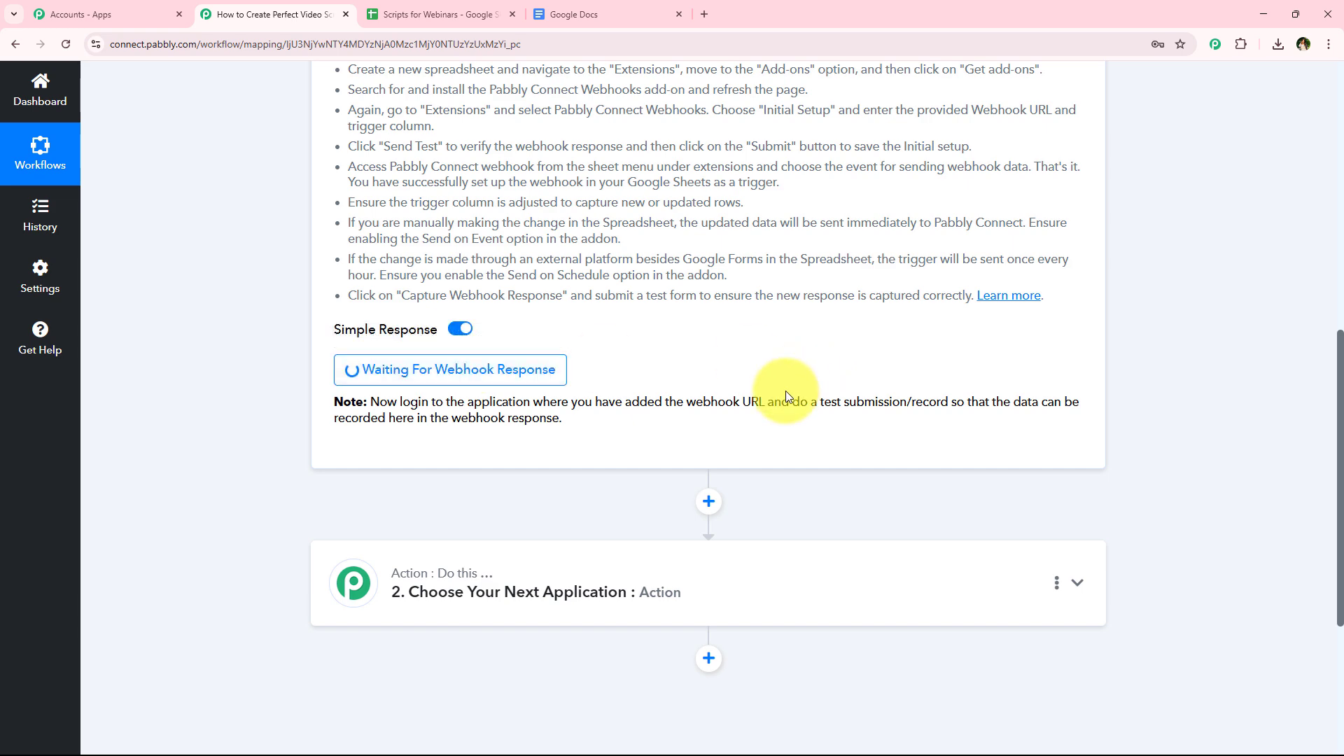
drag(786, 392, 946, 403)
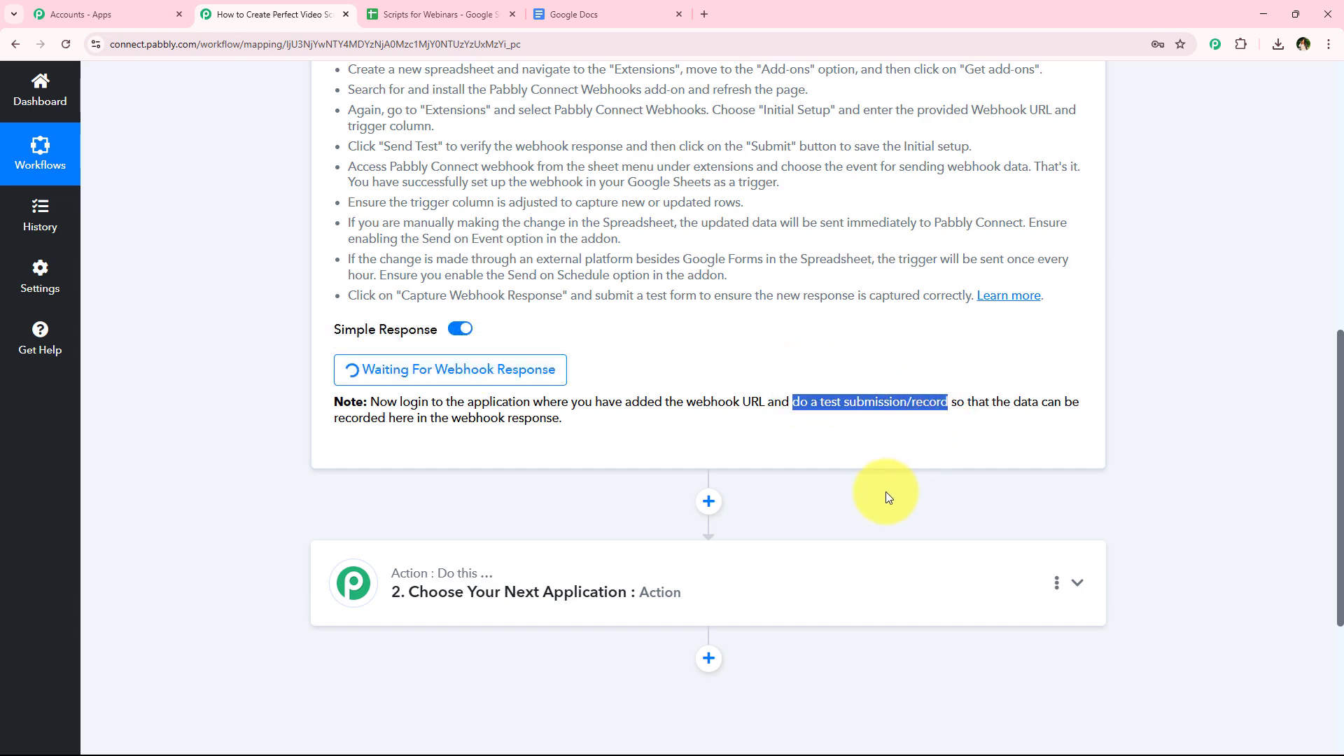
Step: Enable Send On Event for the Pabbly Connect Webhooks extension in the Scripts for Webinars spreadsheet
click(392, 17)
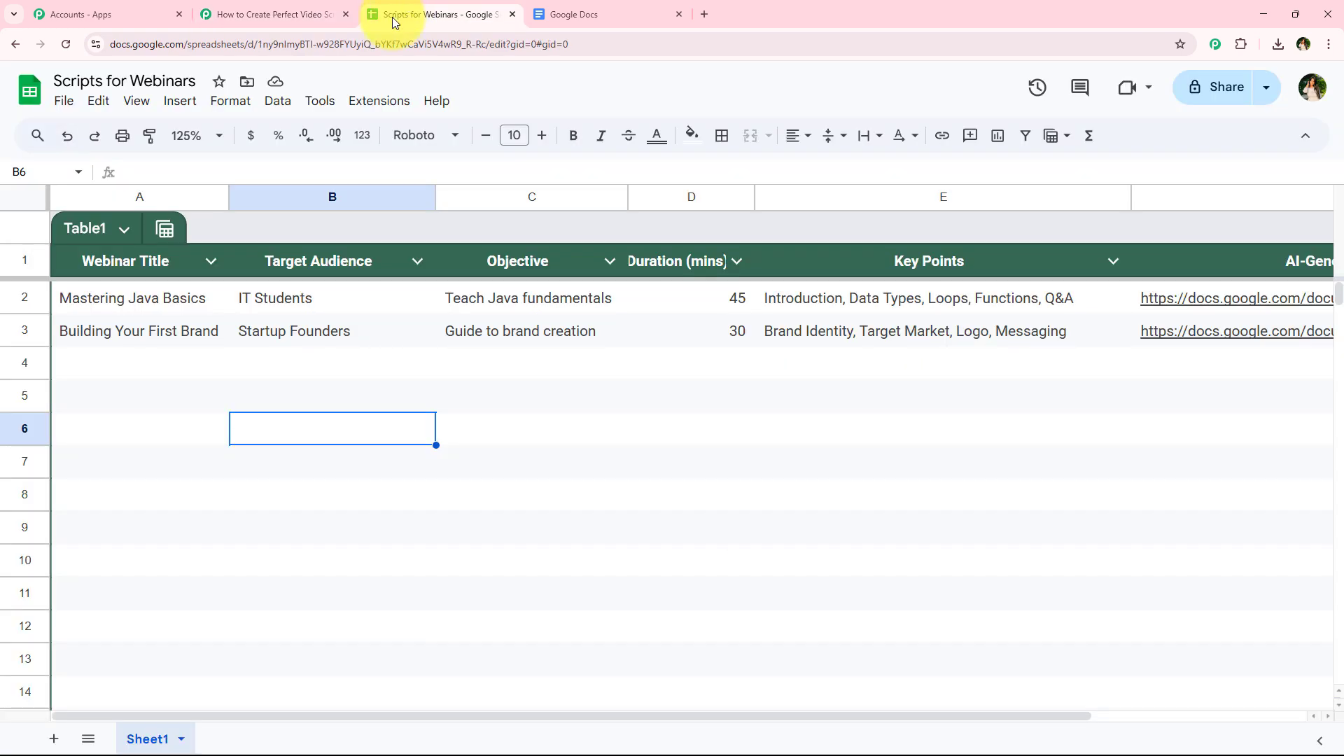
click(373, 105)
mouse_move(420, 300)
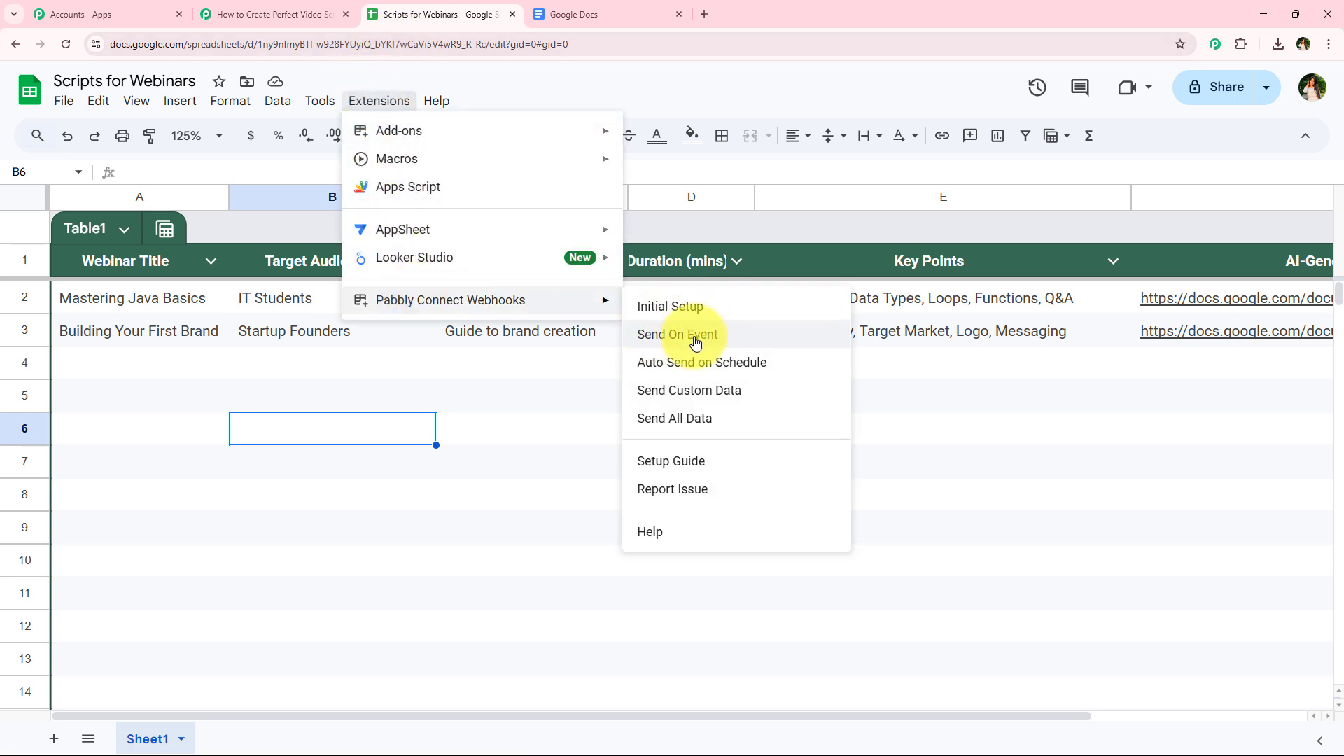
click(831, 340)
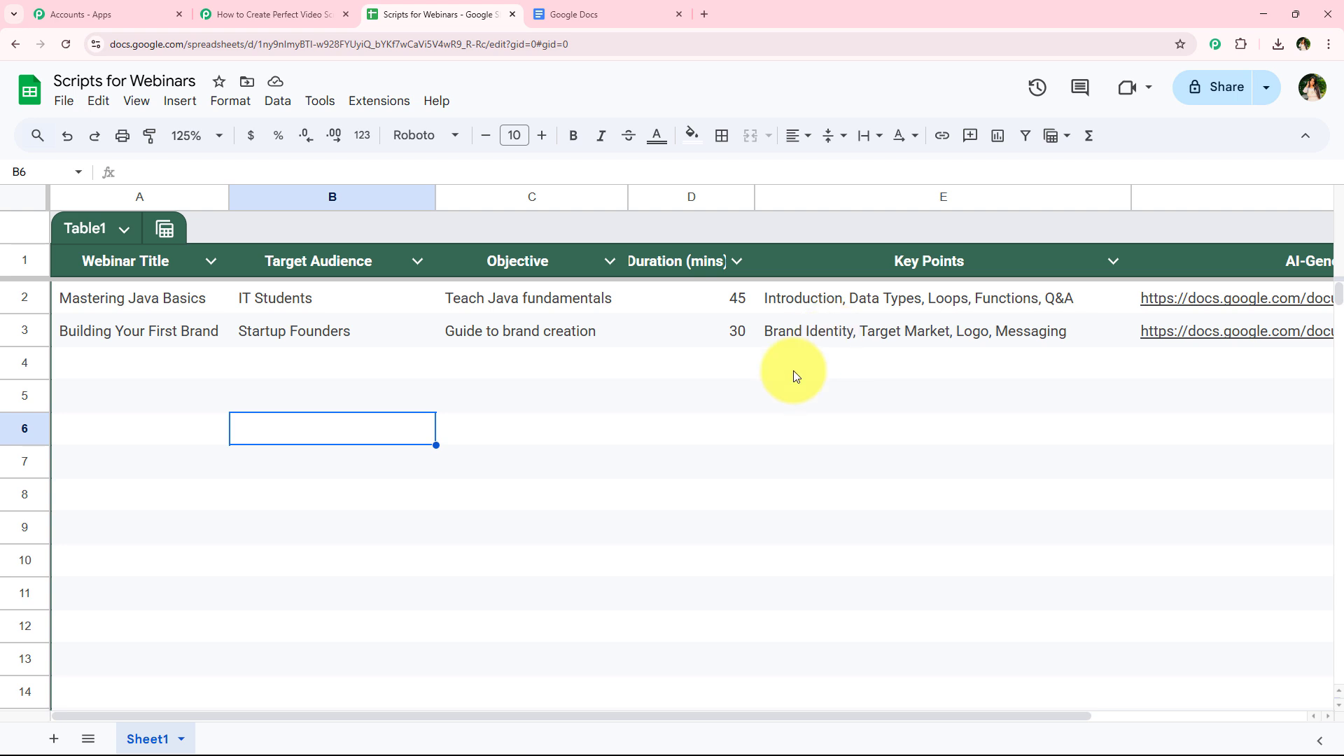
Step: Check the trigger's webhook capture status in the workflow and return to the Scripts for Webinars spreadsheet
click(286, 9)
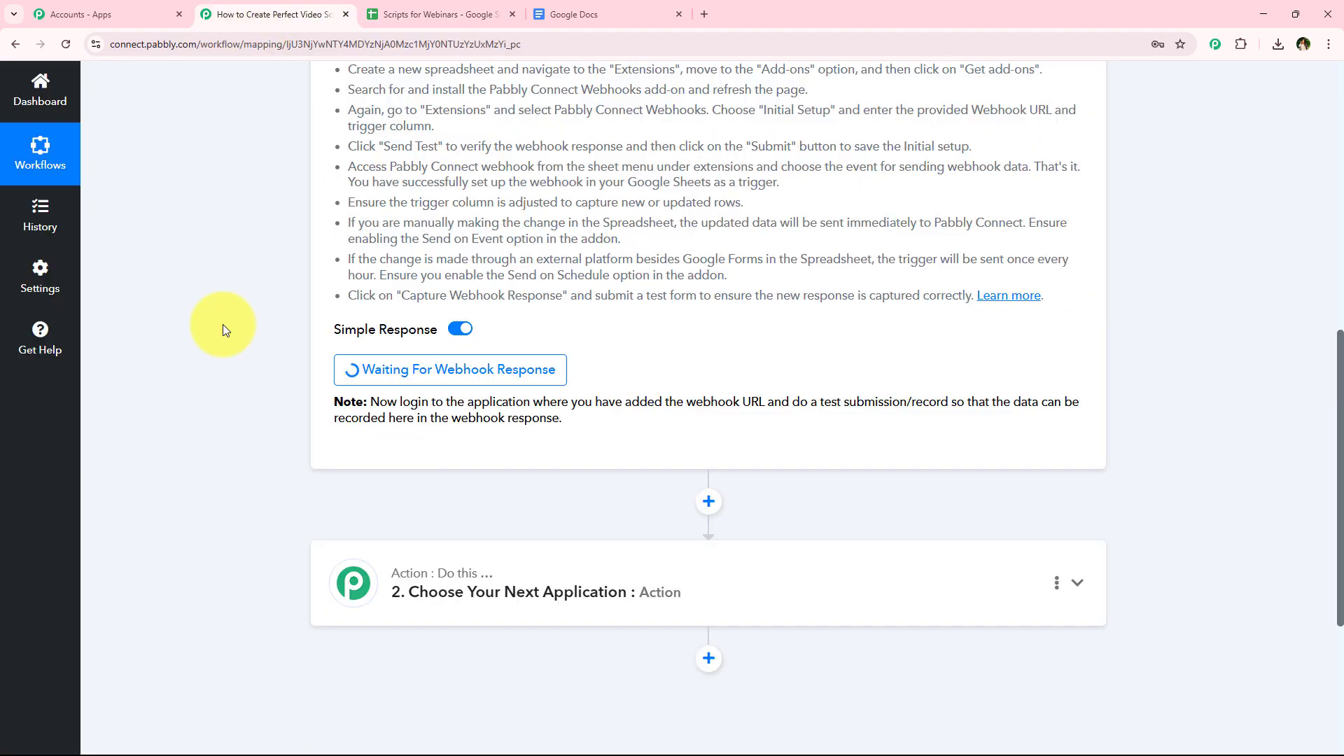
click(378, 14)
click(382, 101)
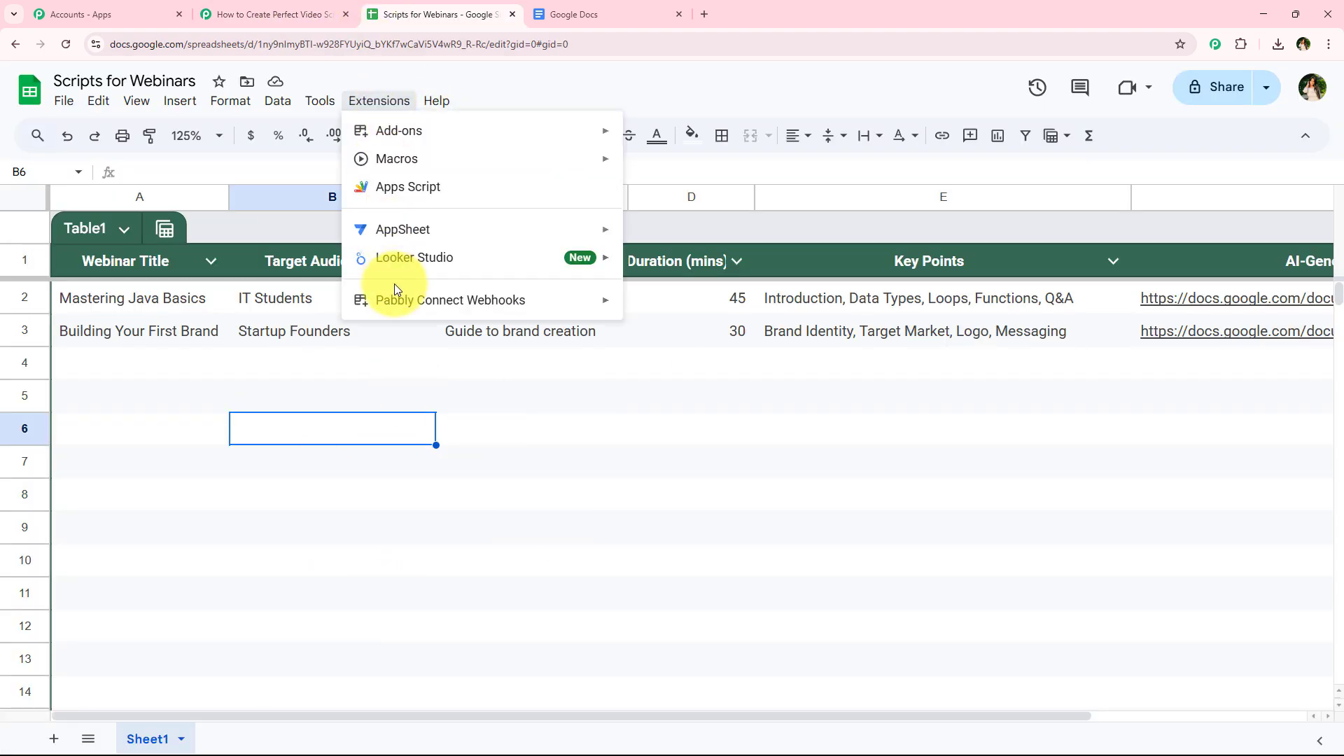
mouse_move(390, 299)
click(634, 364)
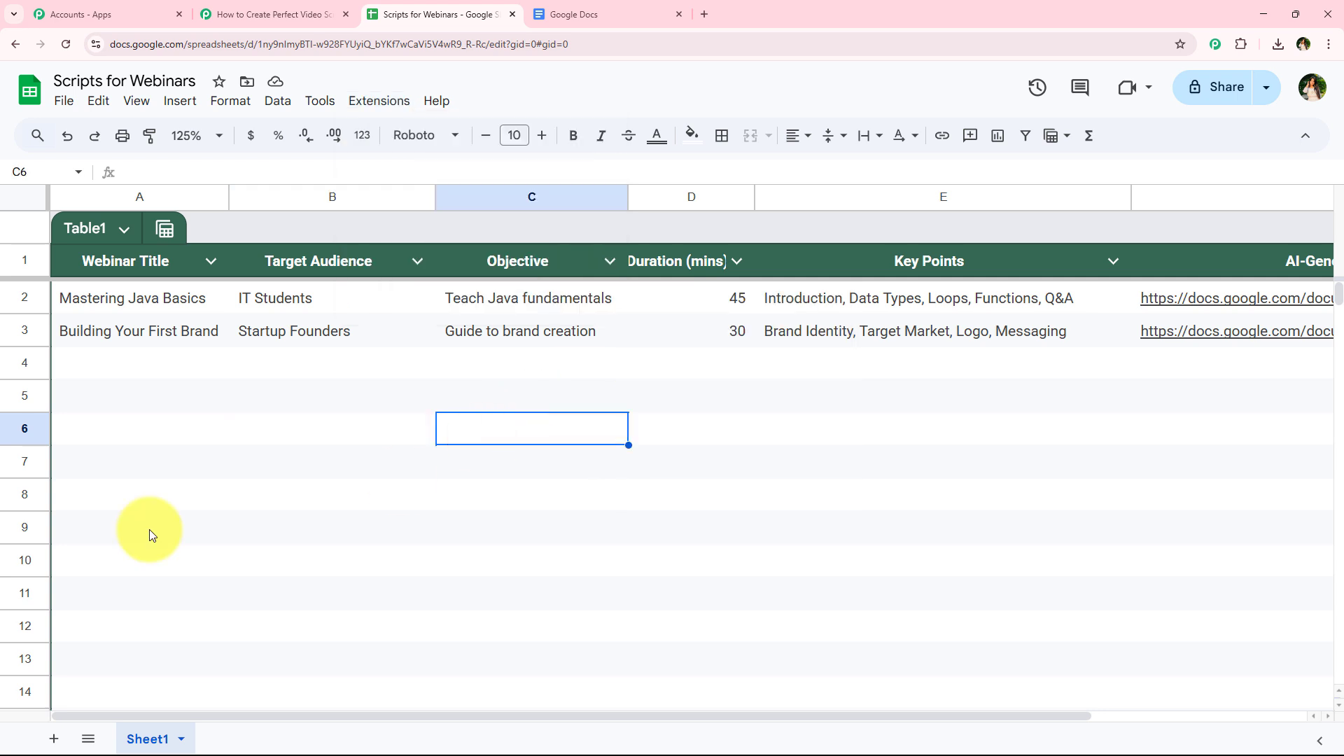
drag(161, 362, 1069, 363)
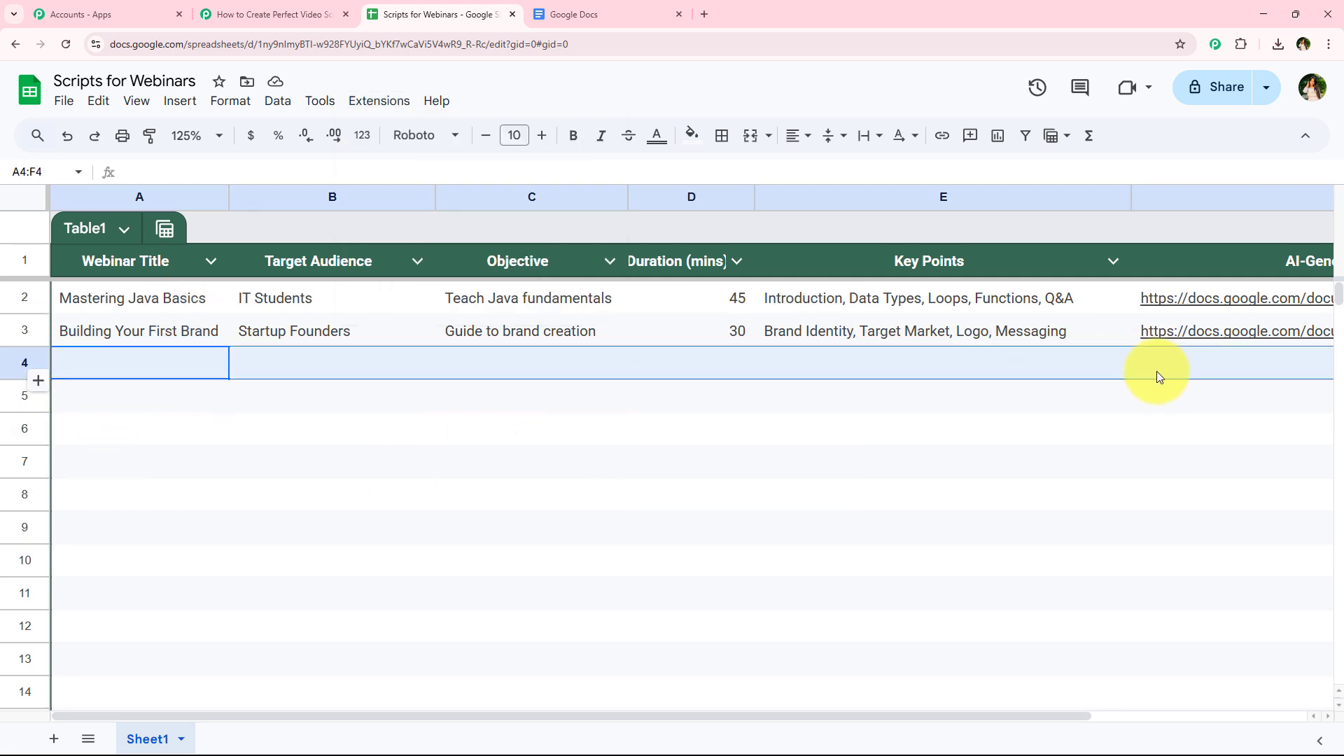
click(493, 526)
click(147, 370)
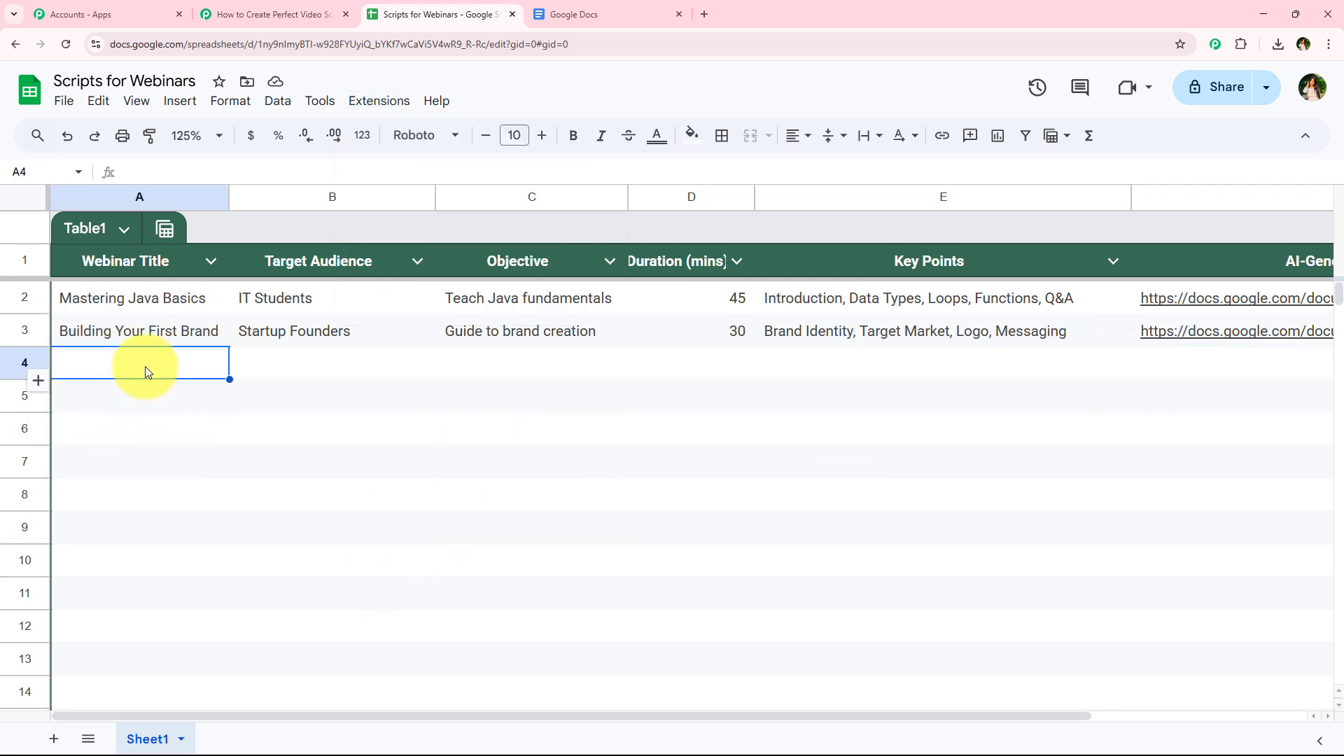
key(ctrl+z)
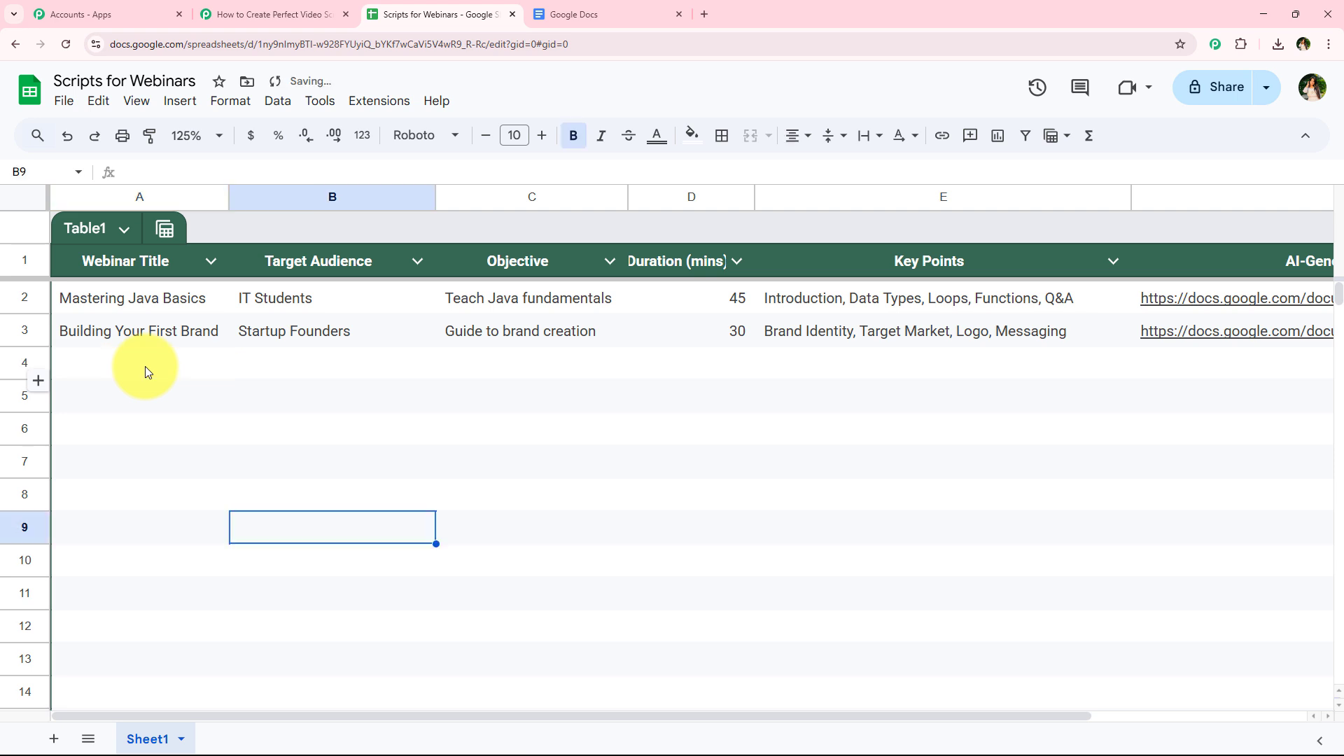
Step: Fill row 4 with webinar title "Instagram for Business", target audience "Small Business Owners", objective "Use Instagram to boost sales" and duration 15
click(145, 367)
text(Instagram for Business)
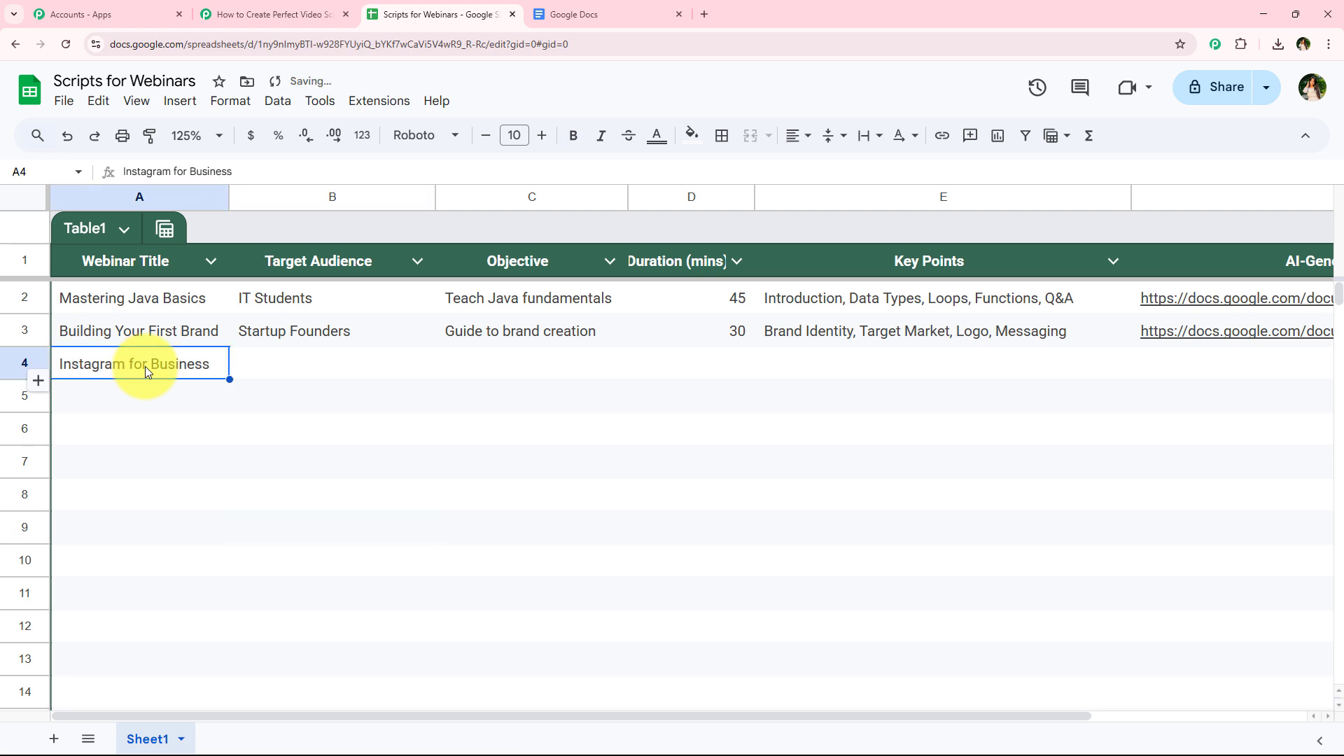
key(Tab)
text(Small Business Owners)
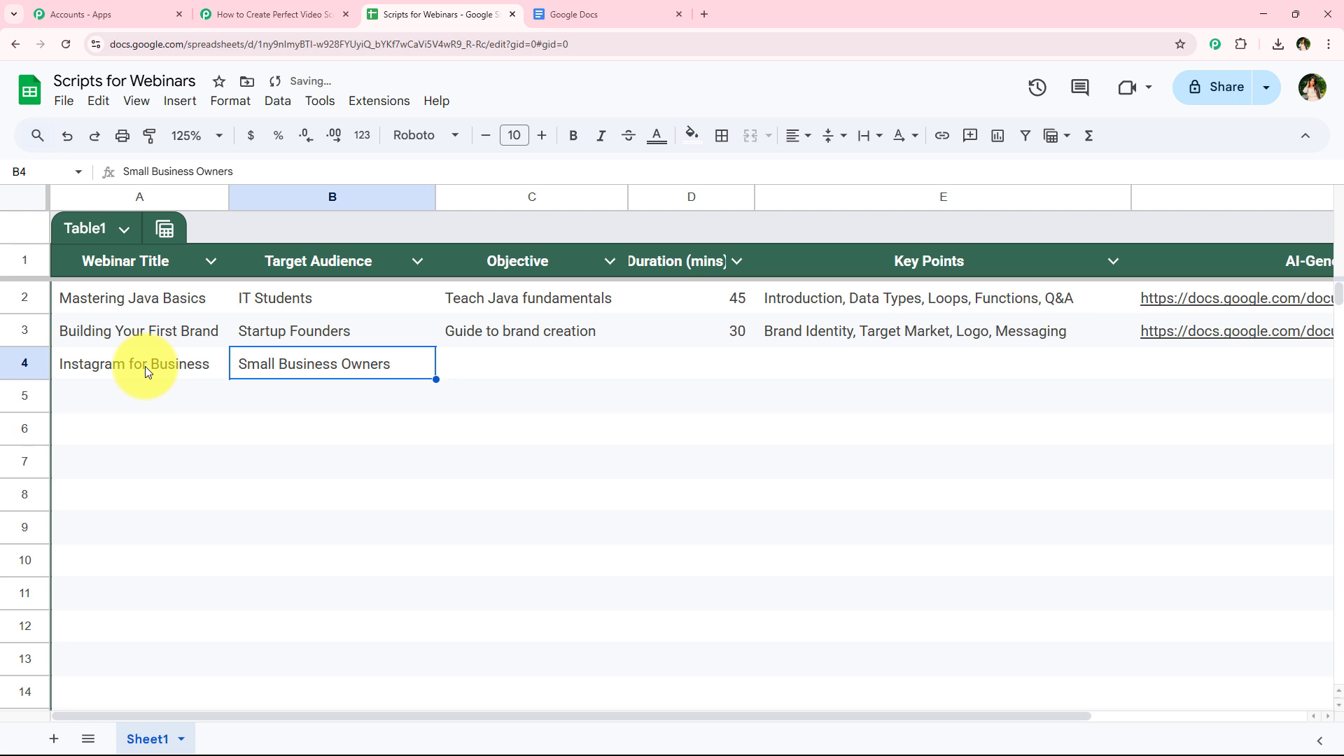
key(Tab)
text(Use Instagram to boost sales)
key(Tab)
text(15)
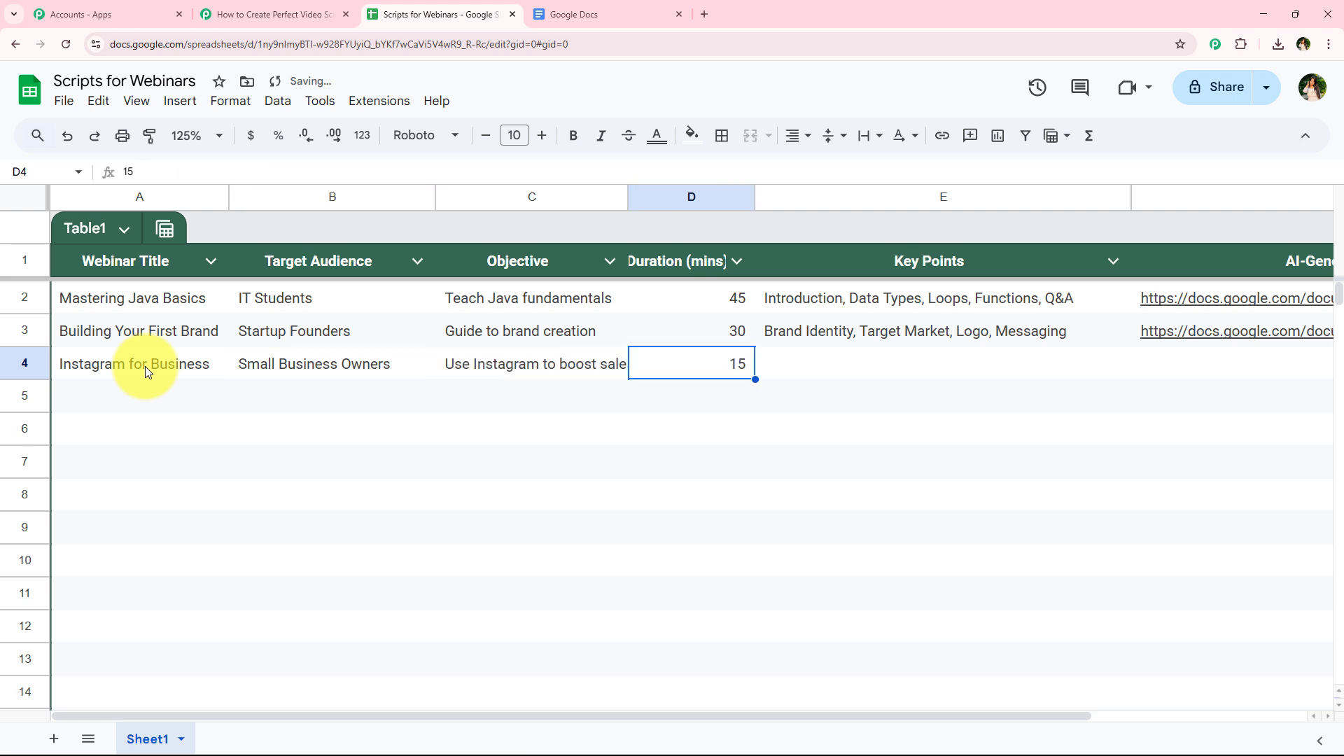
Step: Enter "Profile Setup, Content Strategy, Reels, Engagement Tips" as row 4's key points and fit the Objective column's width to its content
click(956, 361)
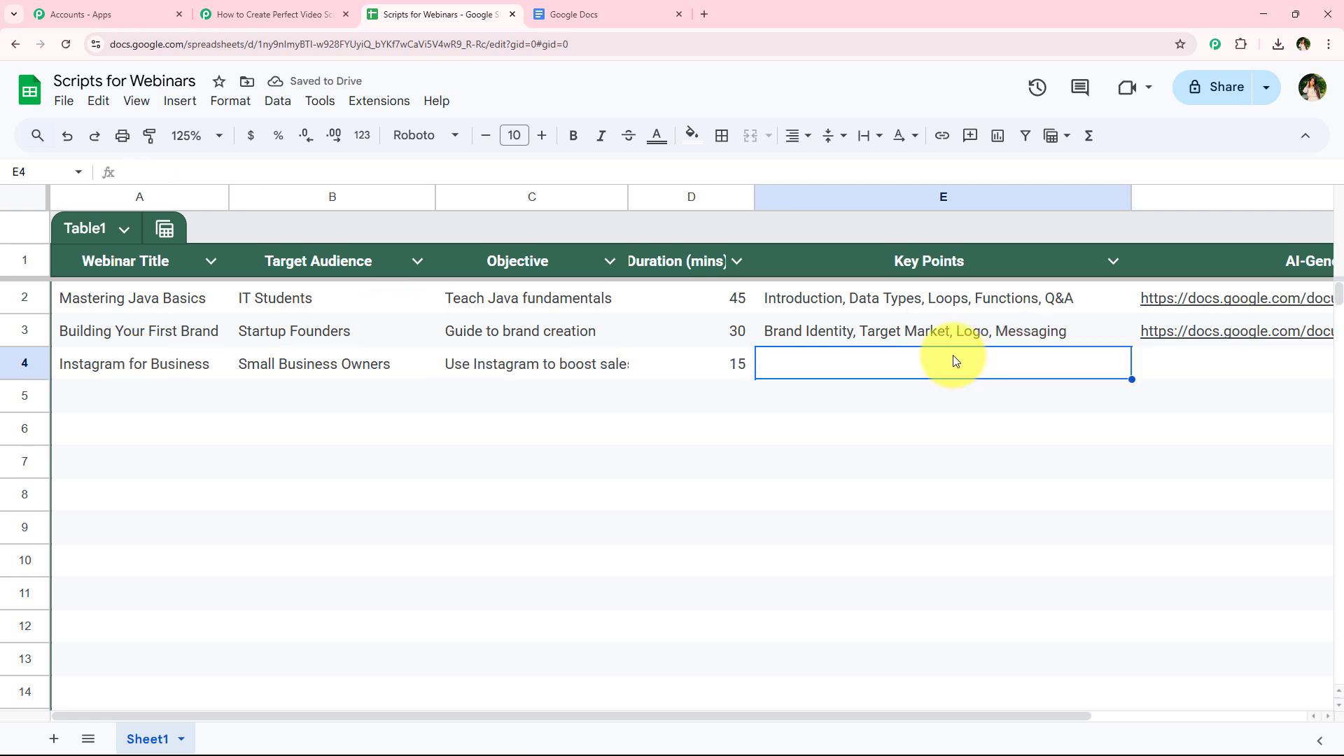
text(Profile Setup, Content Strategy, Reels, Engagement Tips)
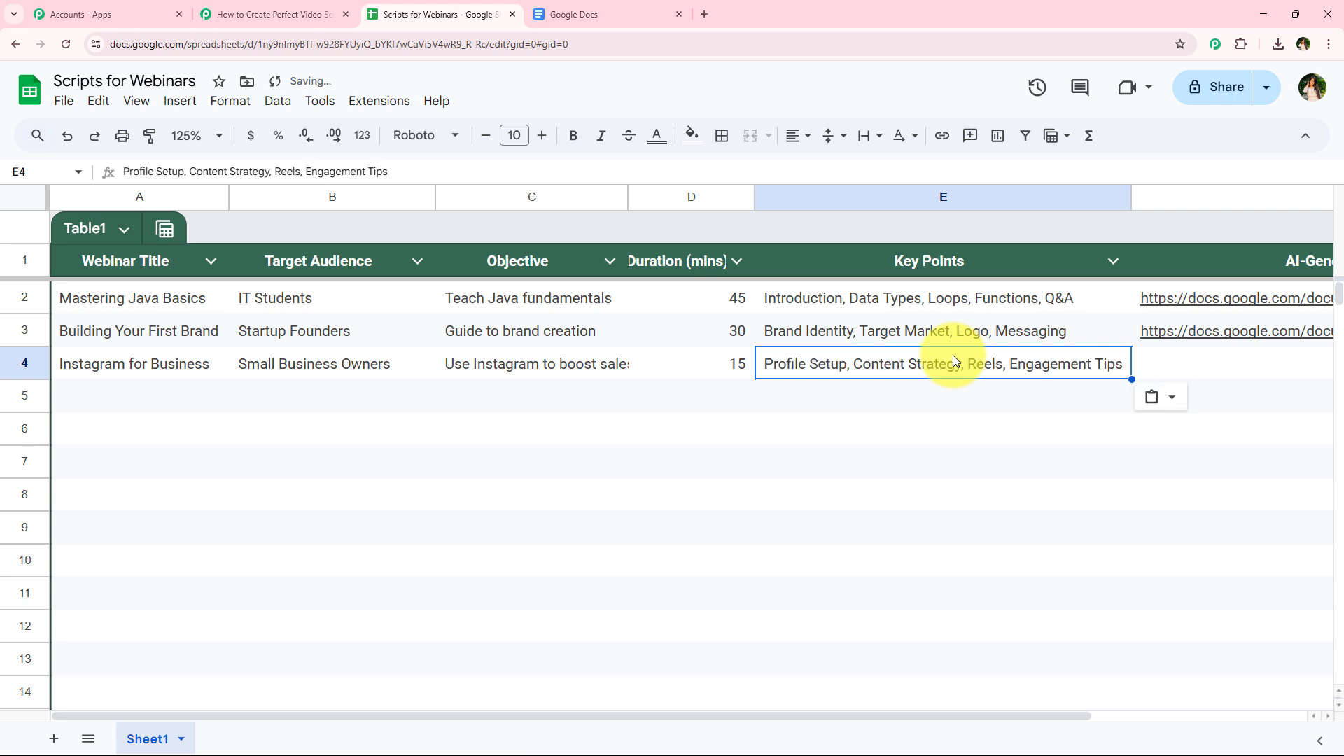
click(955, 409)
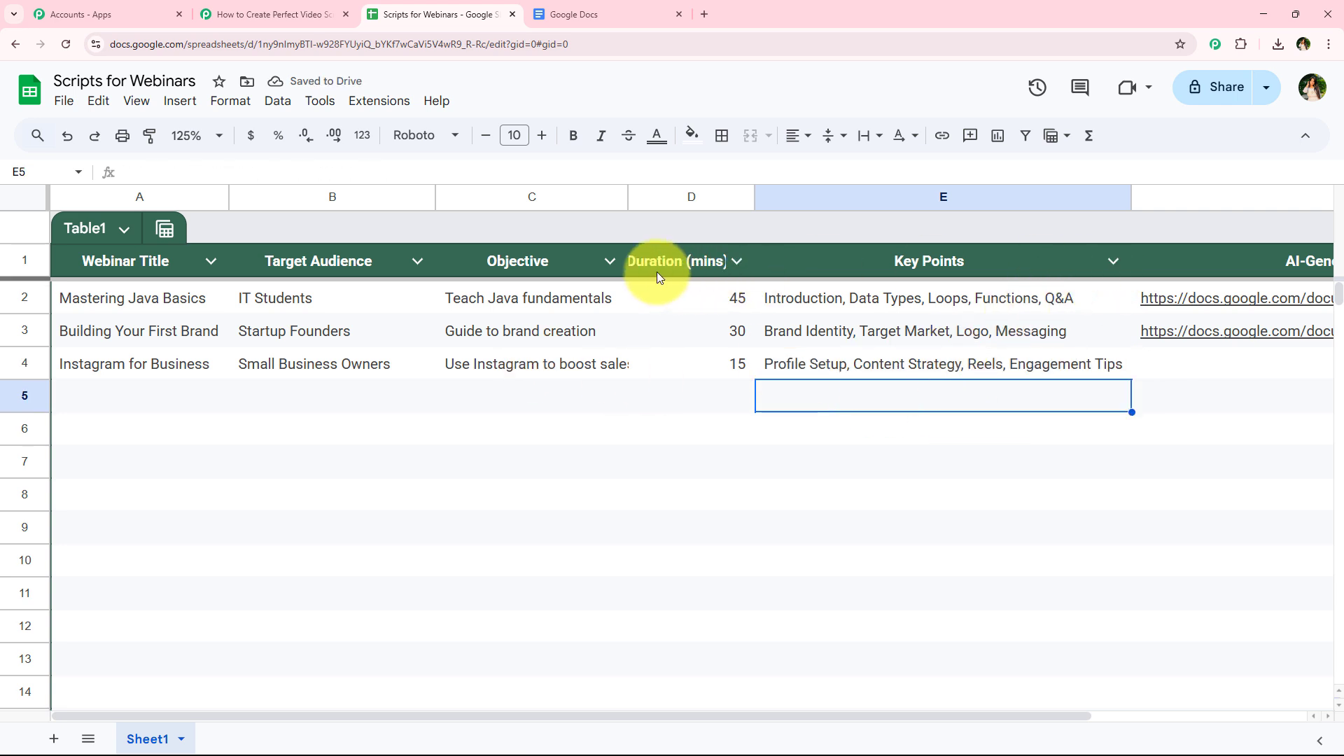
double_click(628, 196)
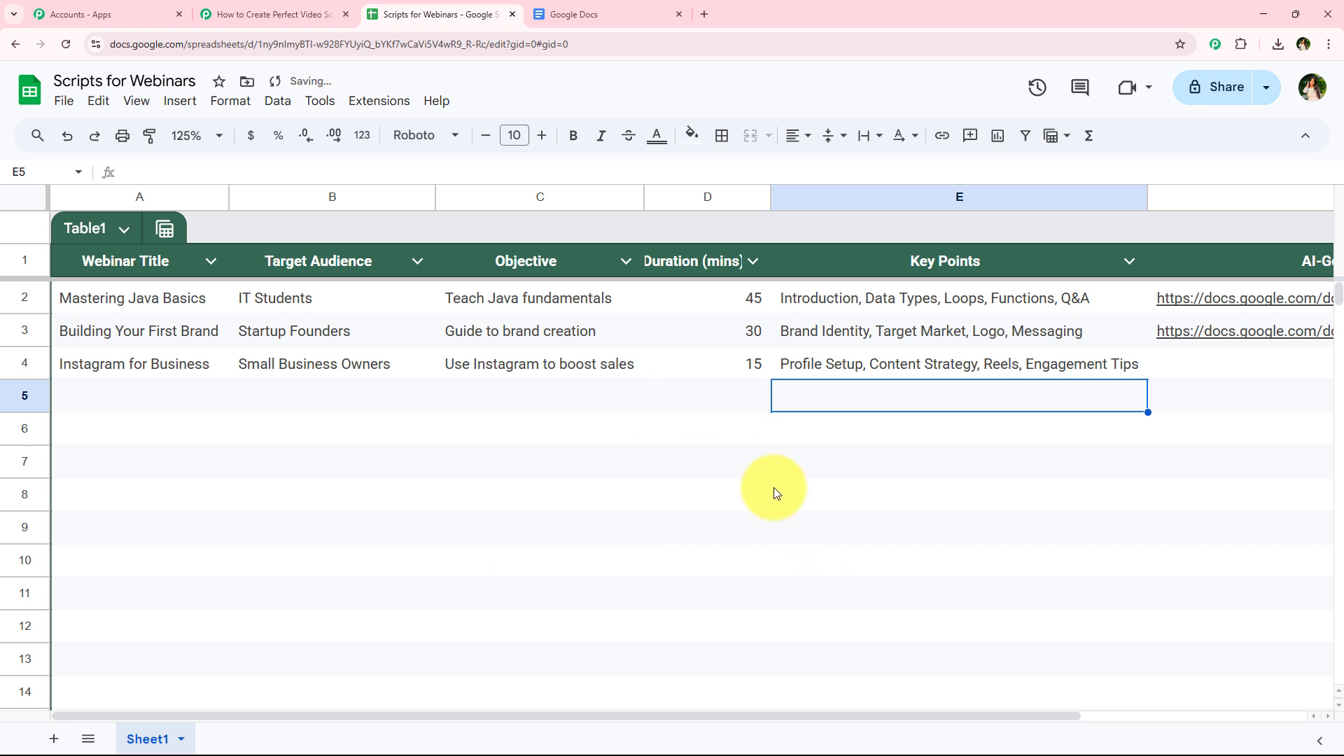
drag(783, 711, 629, 714)
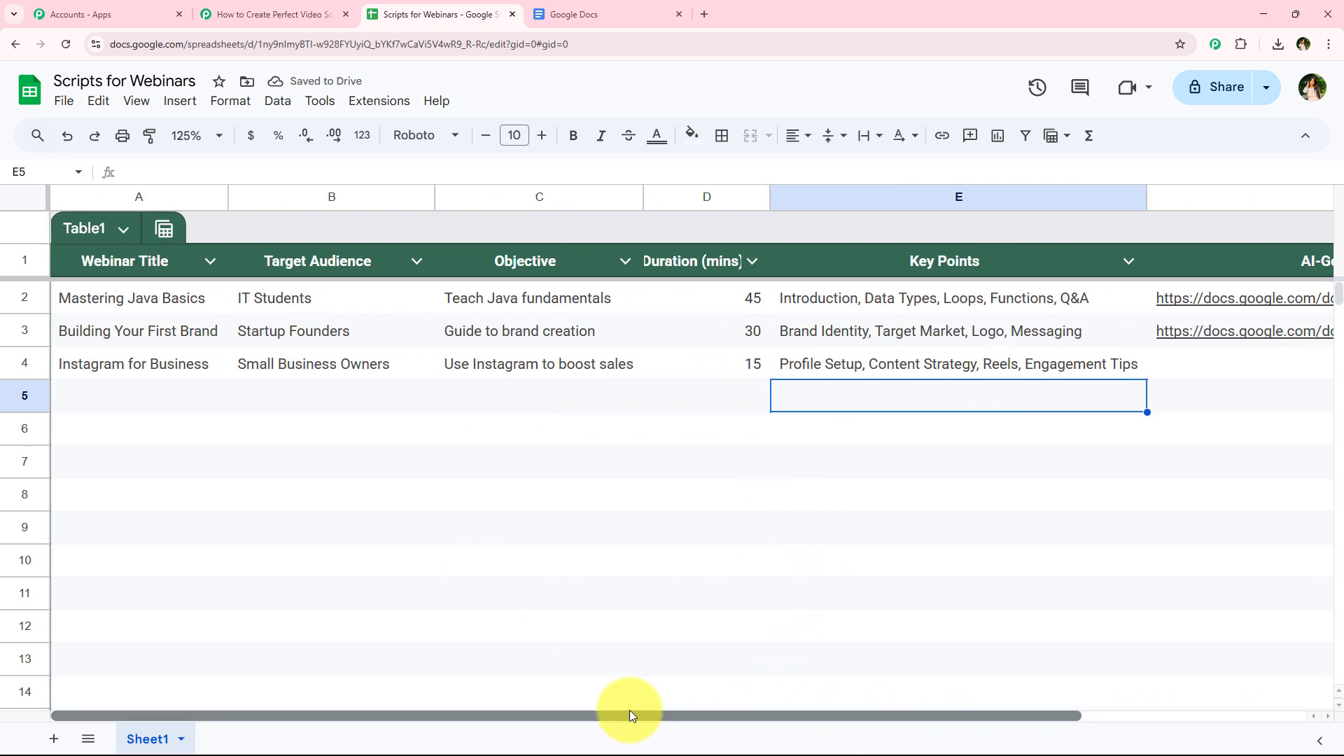
Step: Review the webhook response captured by the workflow's trigger, comparing the title, audience, objective, key points and duration with the new row
click(312, 10)
scroll(262, 308, down, 5)
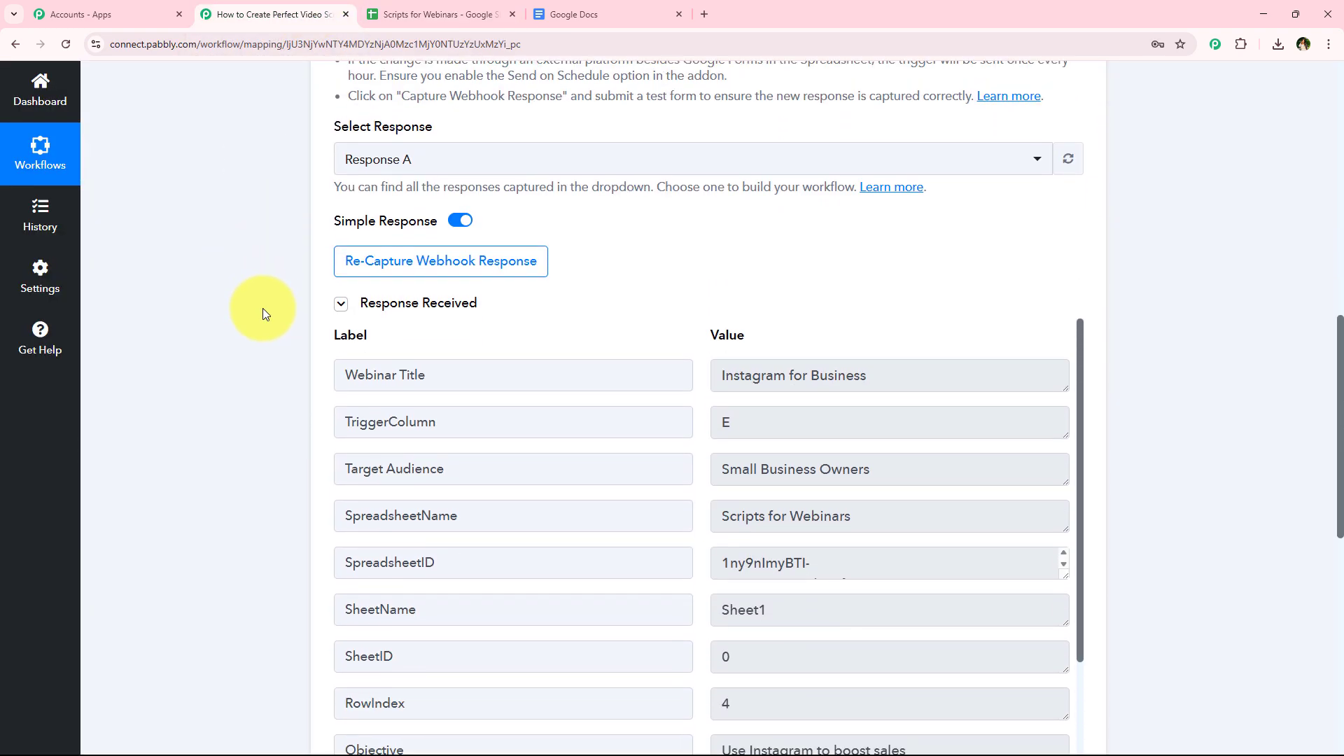
scroll(263, 314, down, 1)
scroll(576, 321, down, 2)
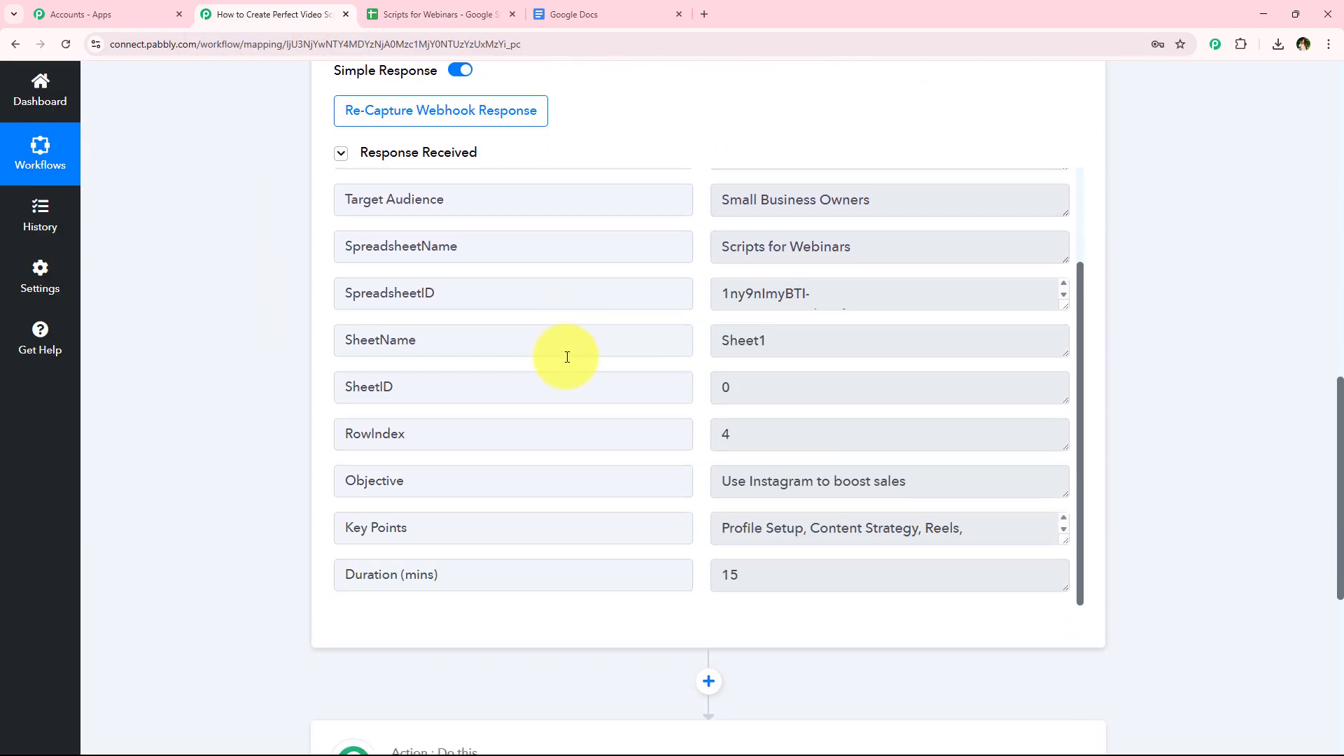
scroll(567, 357, up, 2)
scroll(566, 361, down, 2)
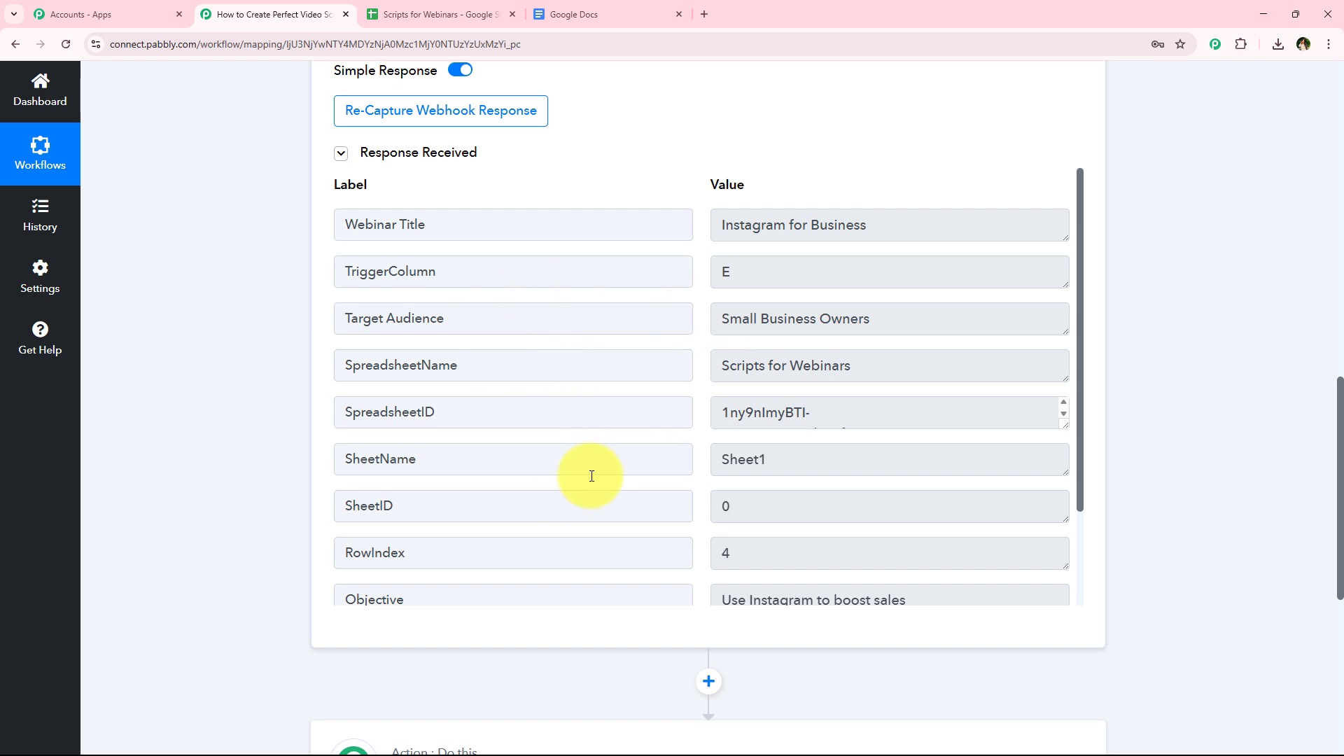
scroll(637, 434, down, 2)
scroll(630, 444, up, 2)
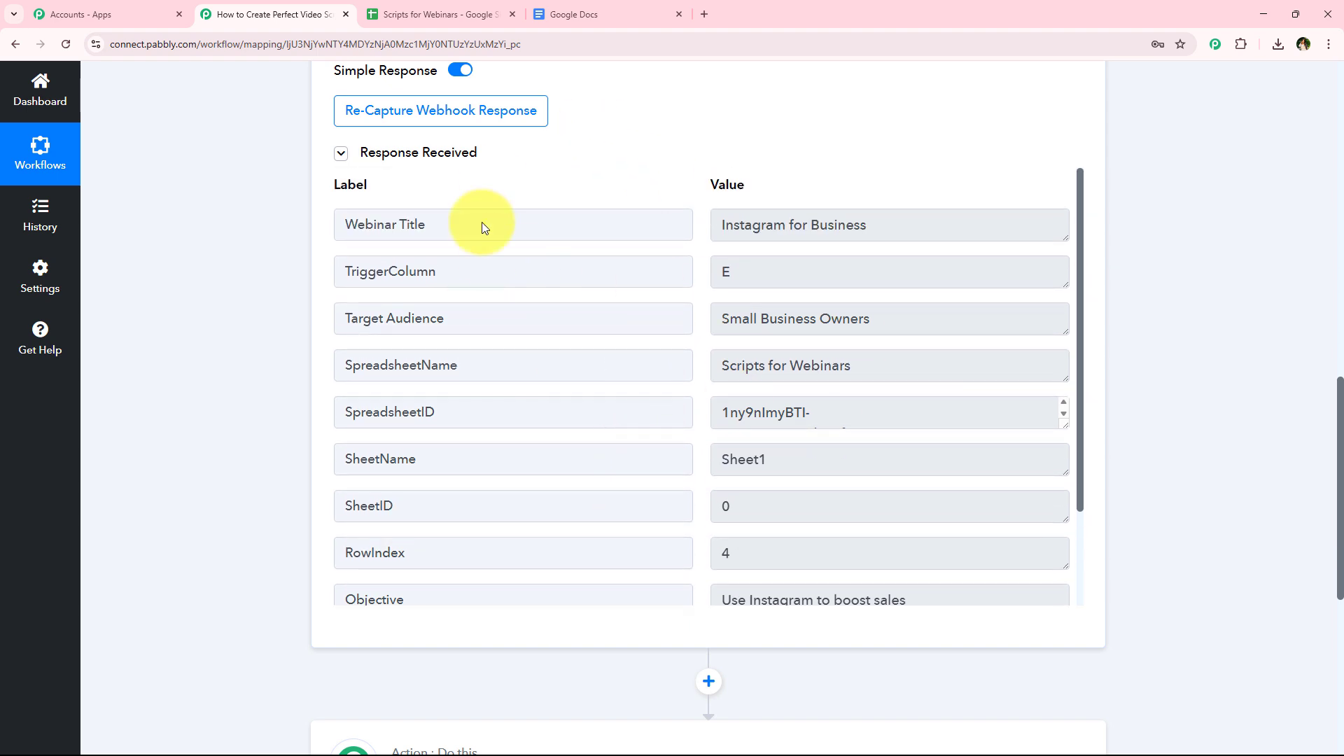
drag(960, 231, 585, 210)
scroll(770, 294, down, 1)
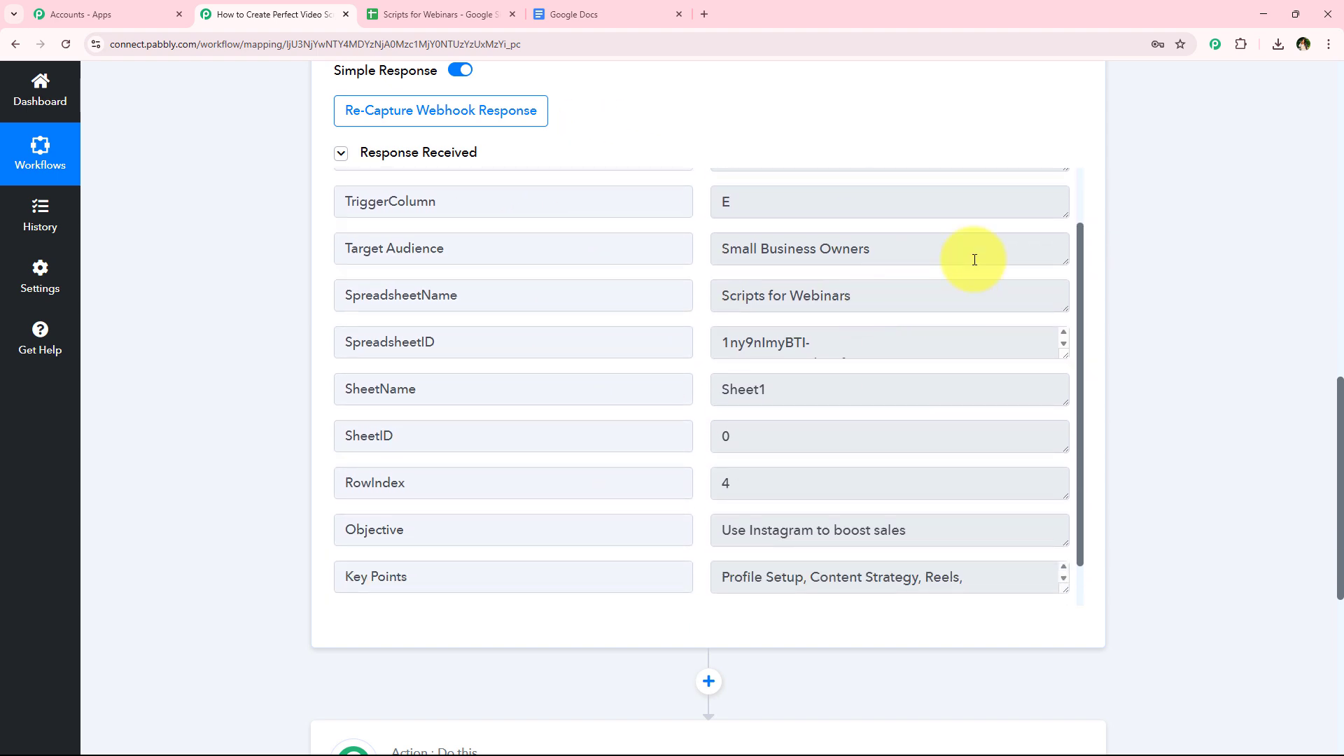
drag(975, 258, 384, 249)
scroll(771, 450, down, 1)
drag(980, 481, 464, 480)
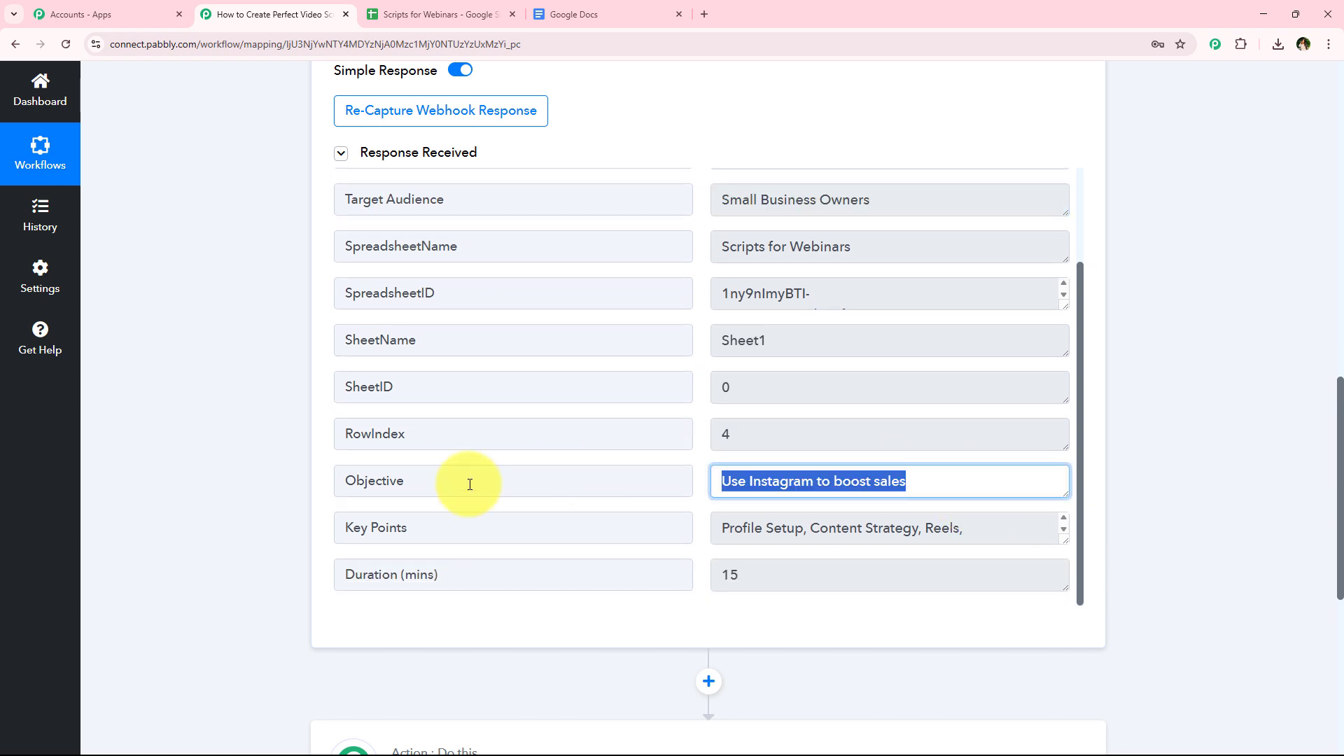
drag(1039, 540, 406, 528)
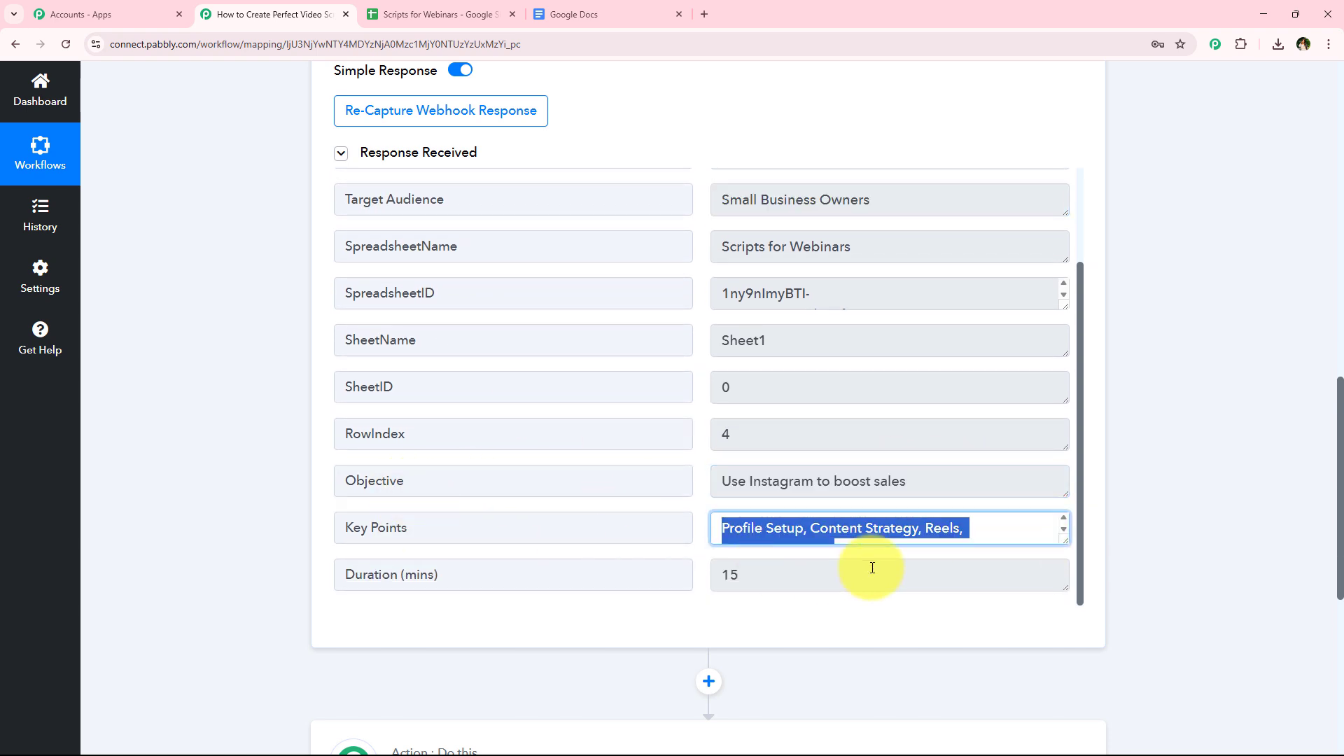
drag(870, 570, 434, 555)
Step: Collapse the Google Sheets trigger step of the workflow
scroll(538, 469, up, 3)
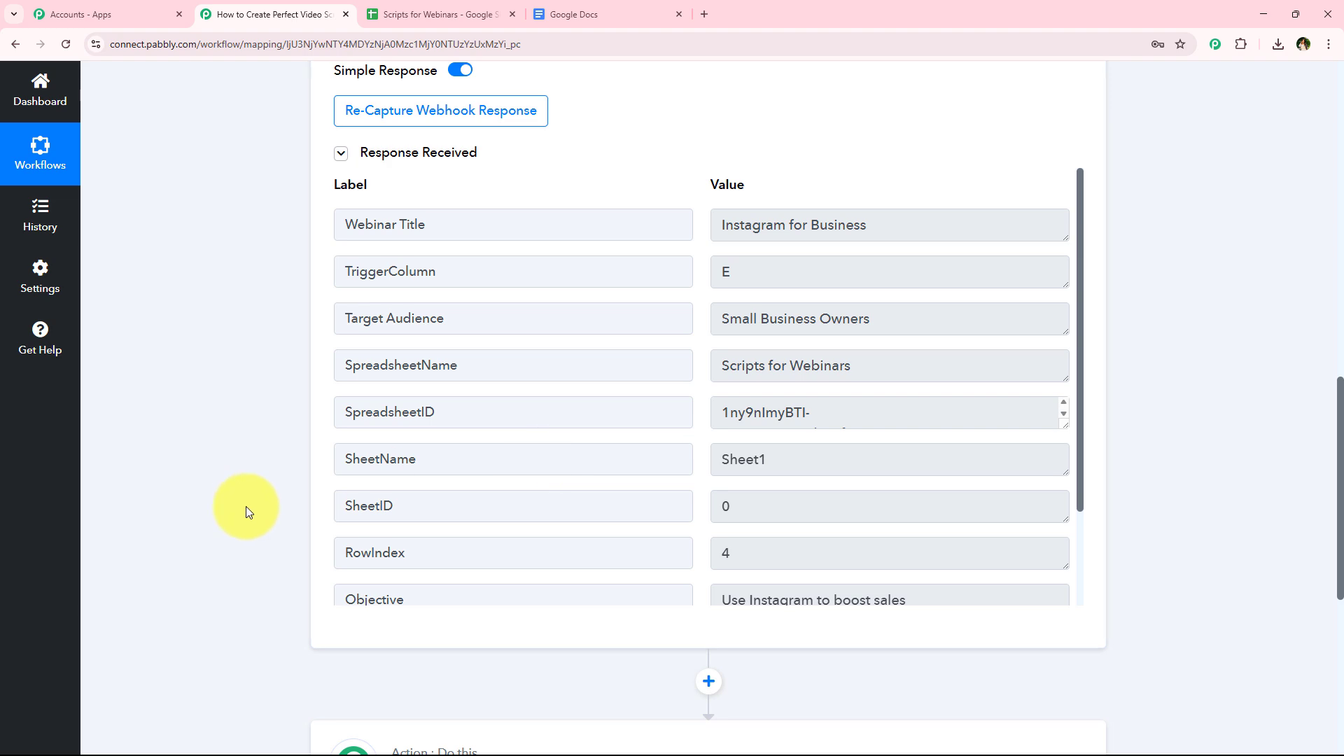
scroll(245, 392, up, 10)
click(653, 352)
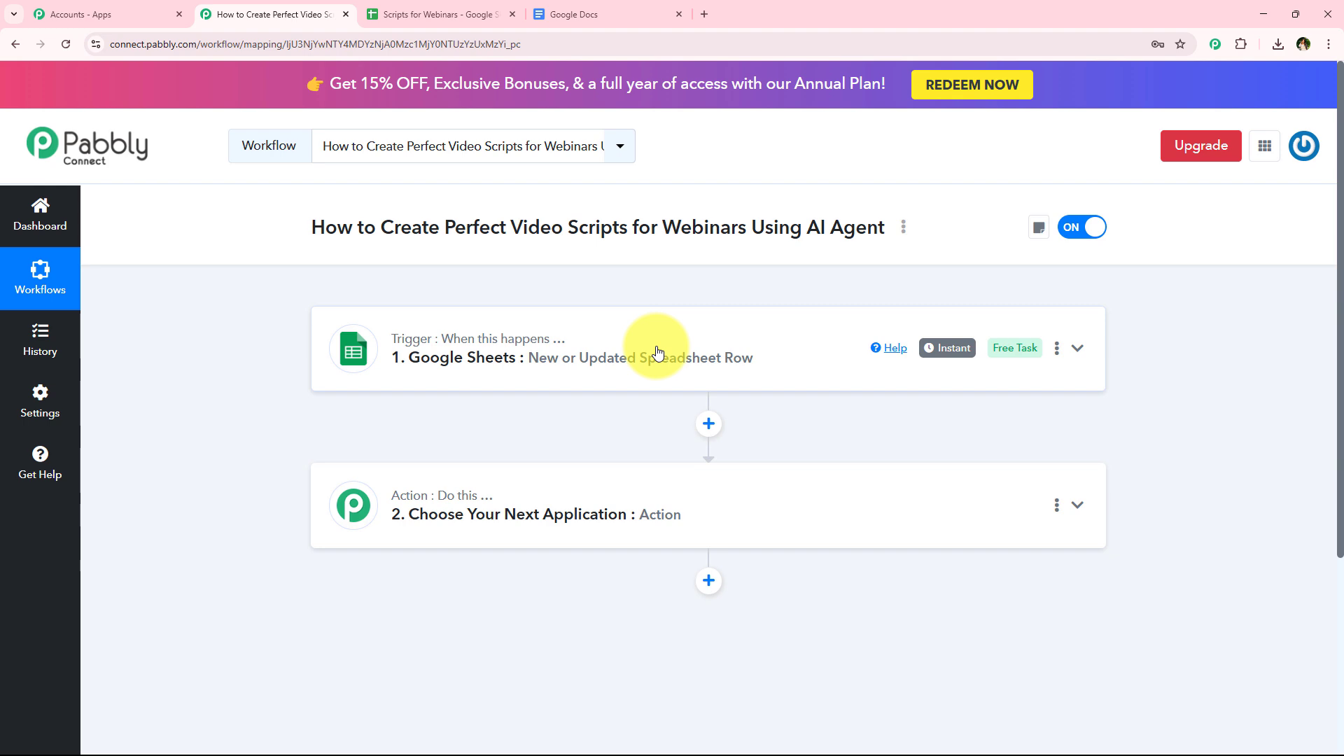
Step: Check the webinar rows in the Scripts for Webinars spreadsheet, and return to the workflow to review its title
click(387, 14)
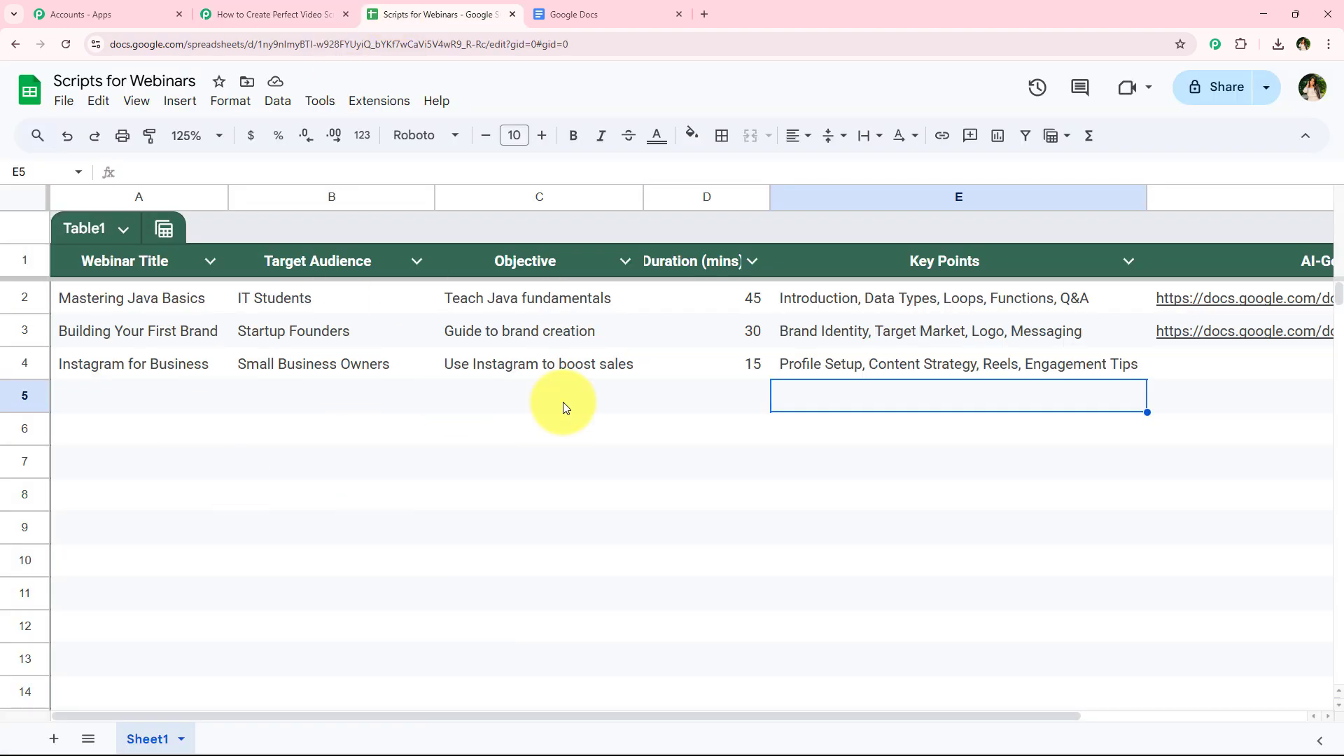
click(315, 9)
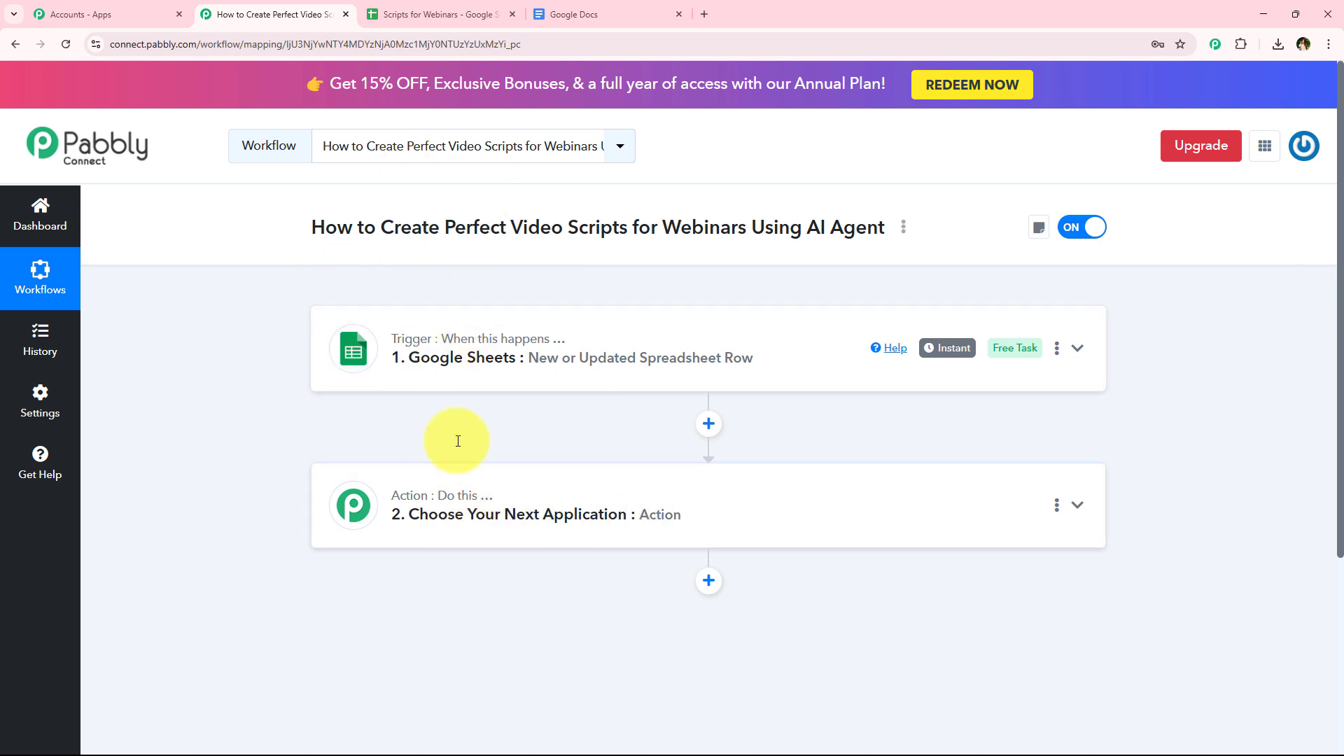
drag(381, 228, 887, 229)
click(585, 580)
click(850, 645)
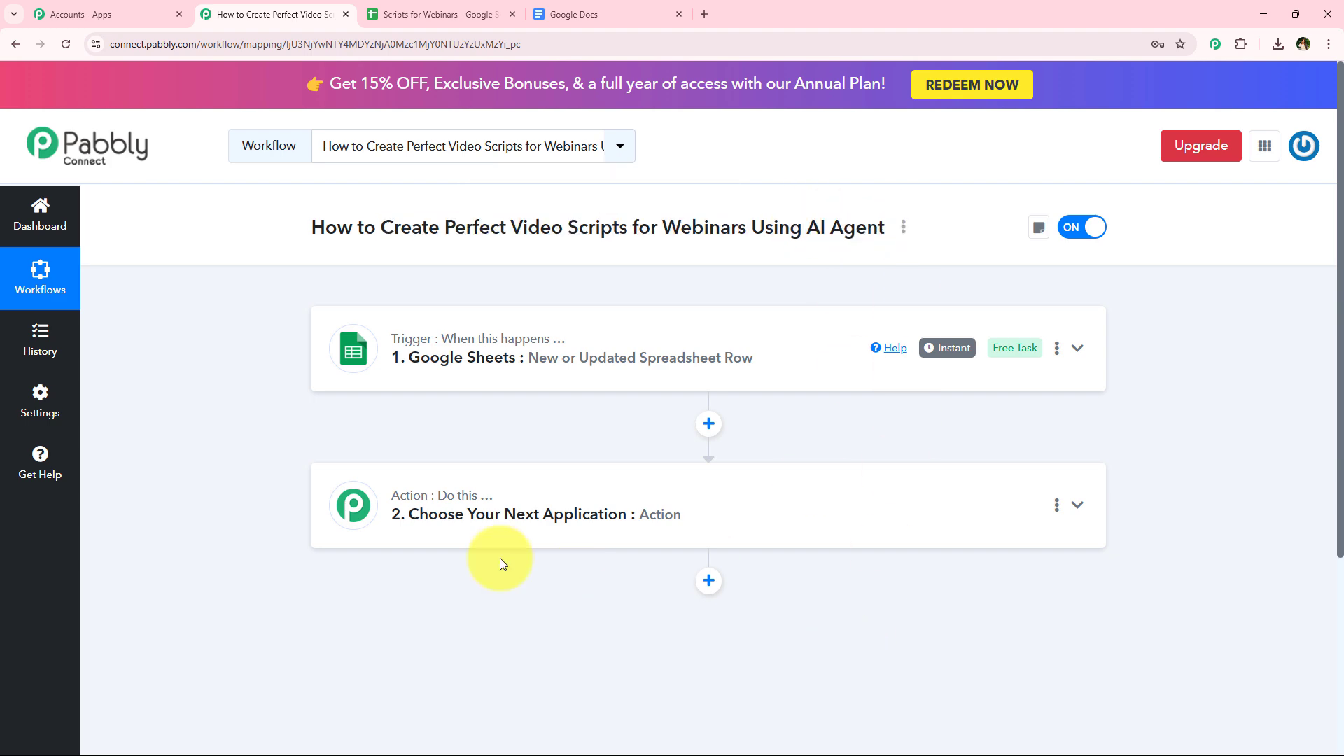
Step: Set the workflow's second step to the OpenAI (ChatGPT, DALL-E, Whisper) app with ChatGPT as the action event
click(444, 504)
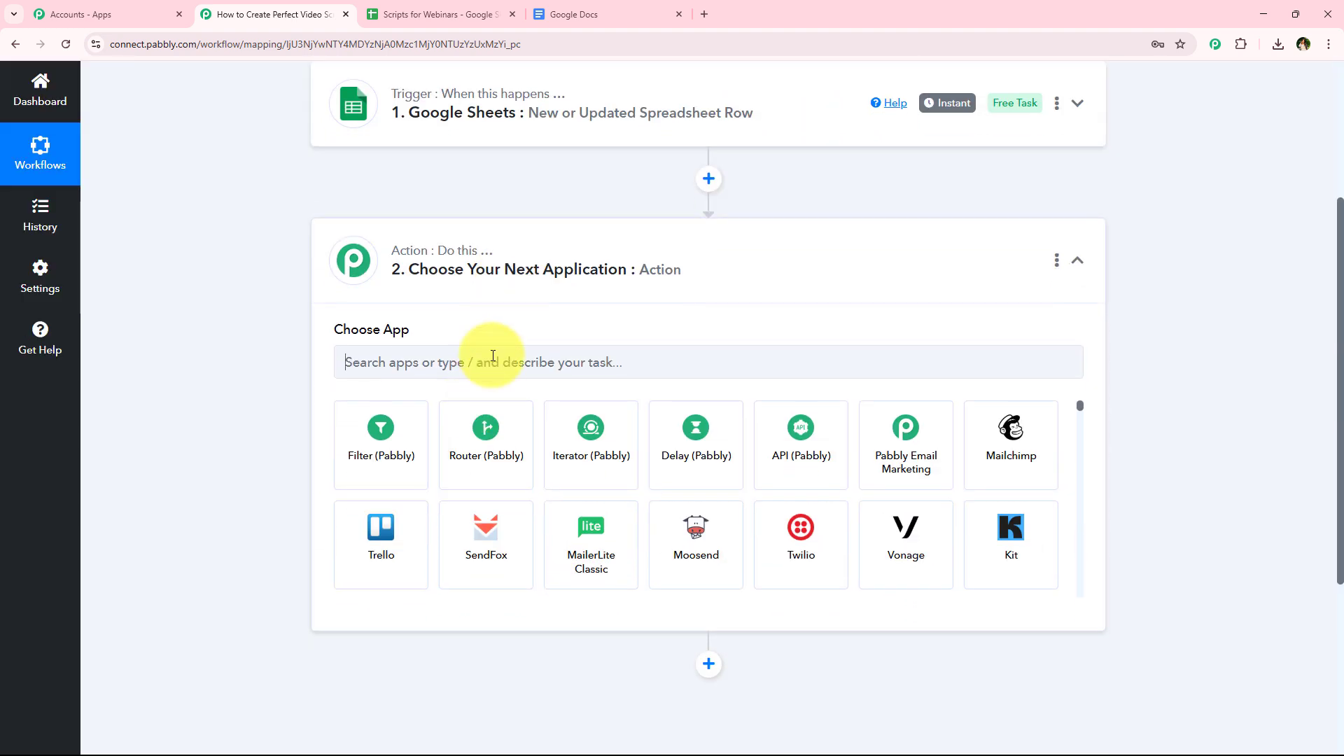
click(493, 359)
text(OpenA)
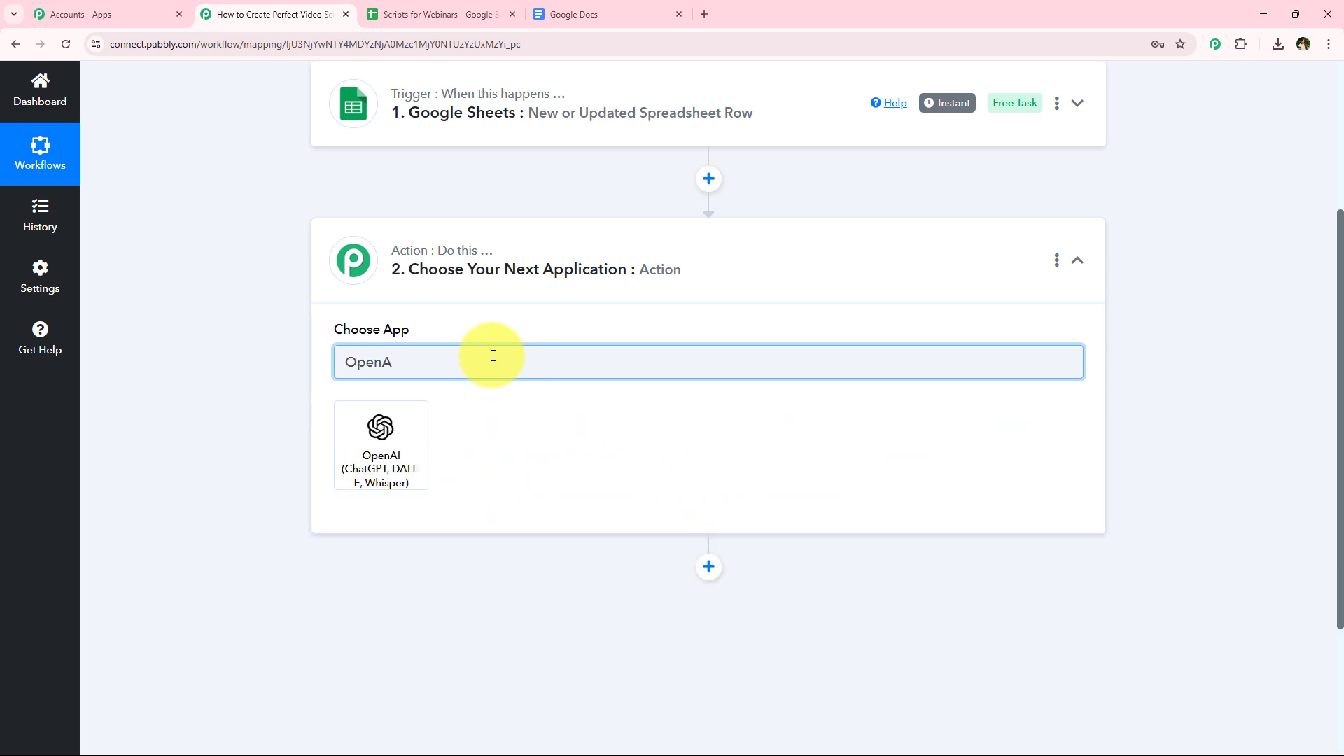
text(I)
click(384, 420)
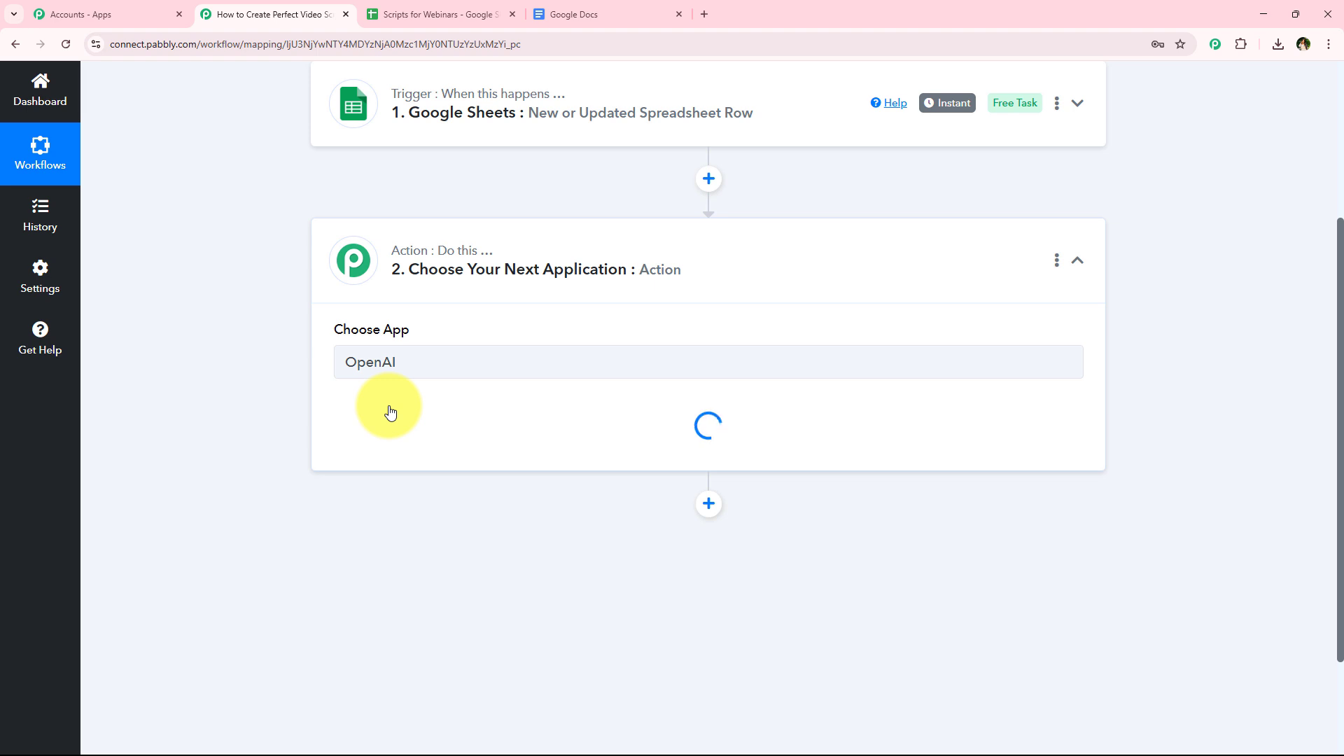
click(381, 434)
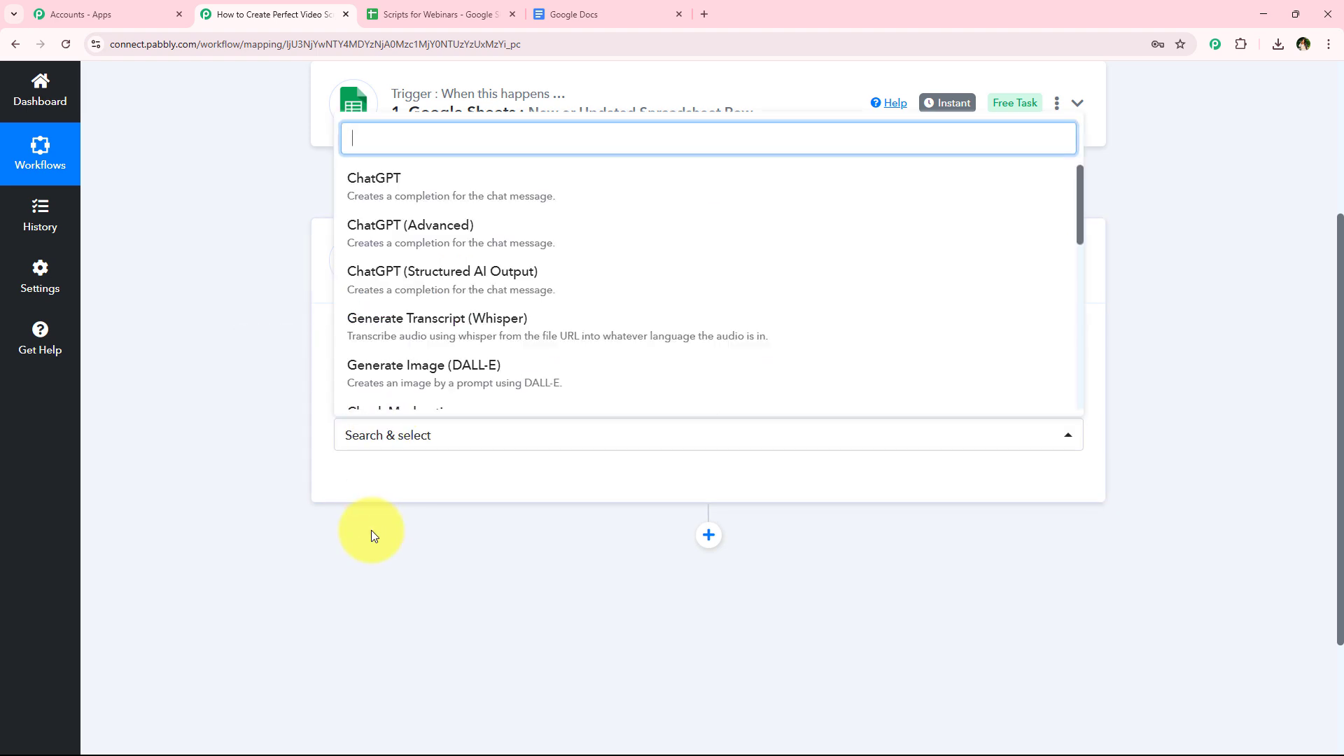
click(384, 190)
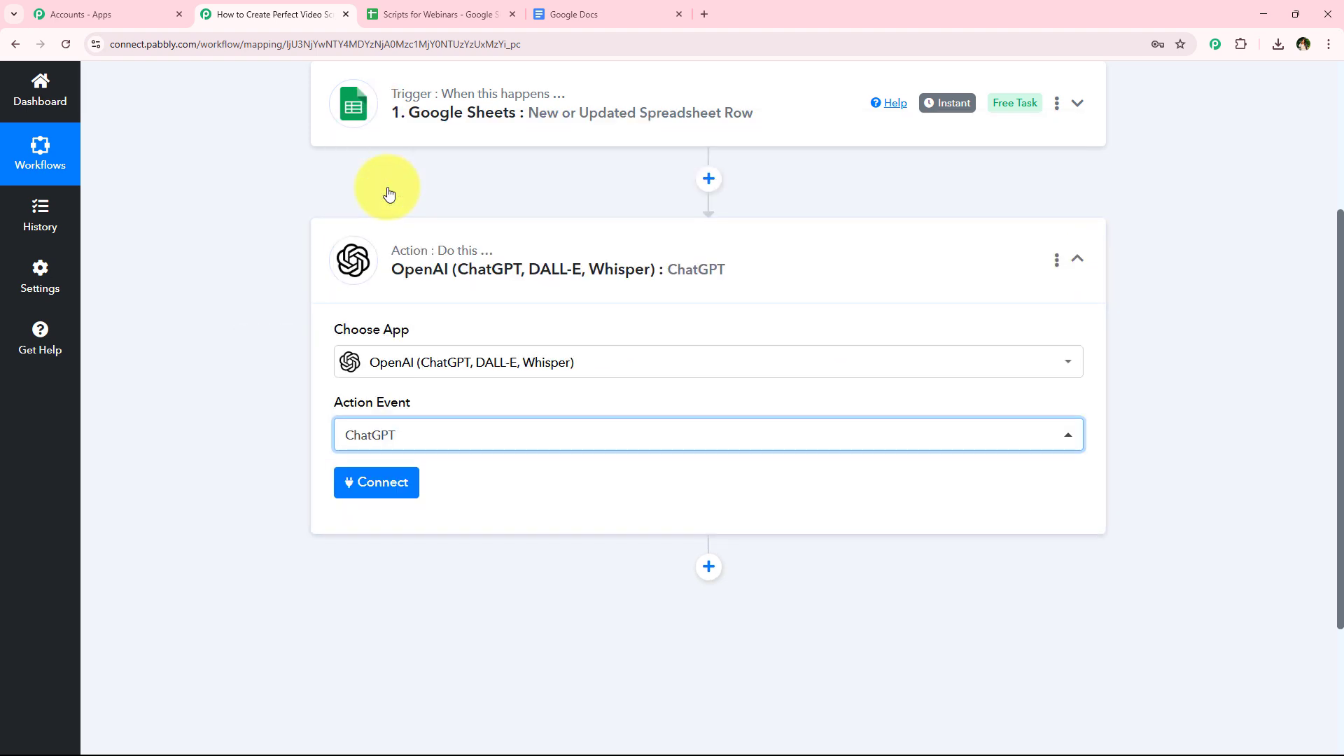
Step: Start adding a new OpenAI connection for the ChatGPT action and open the OpenAI API Keys page
click(381, 498)
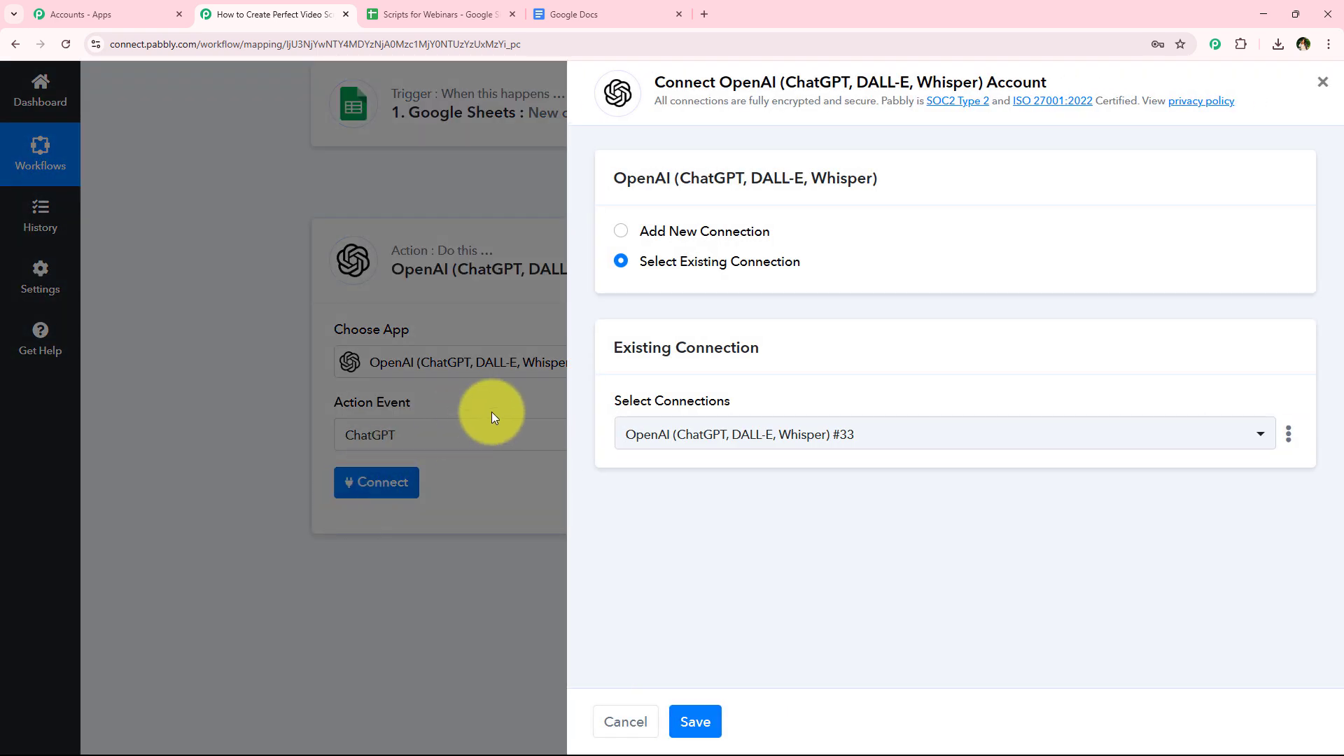
click(720, 233)
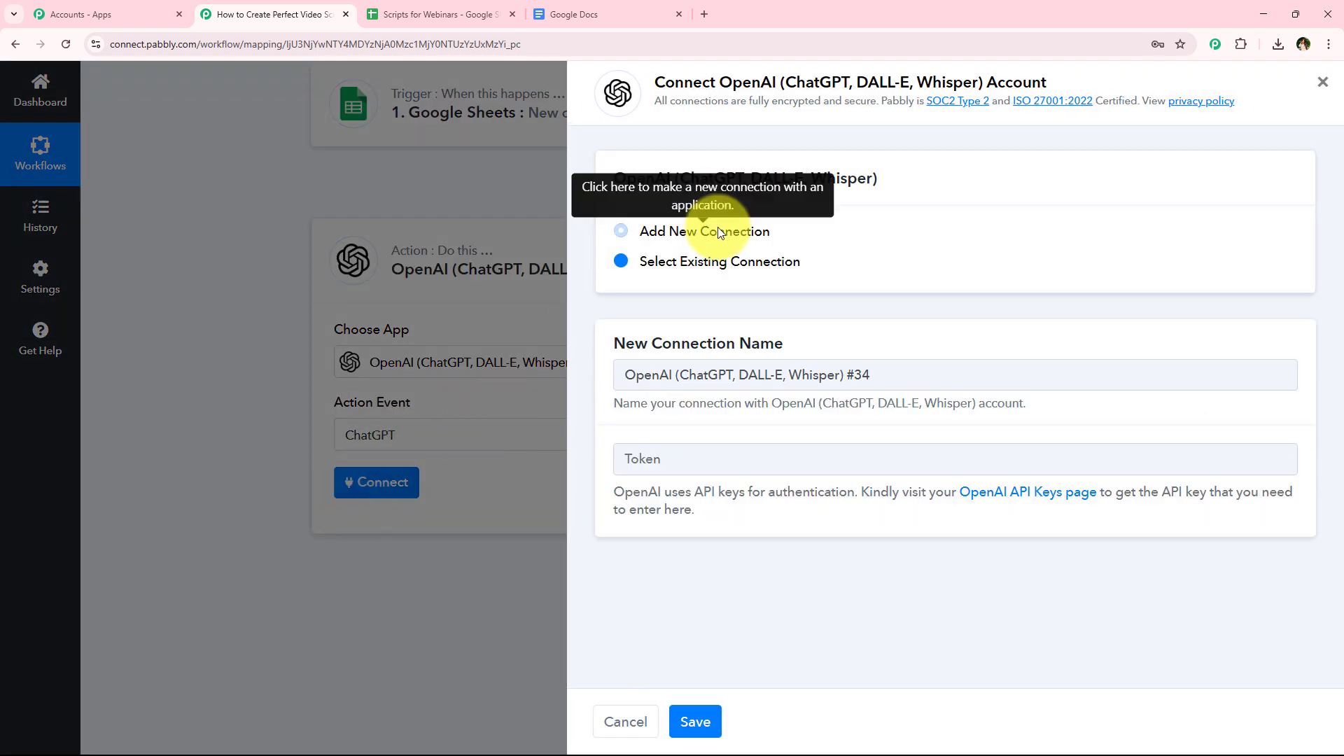
click(724, 265)
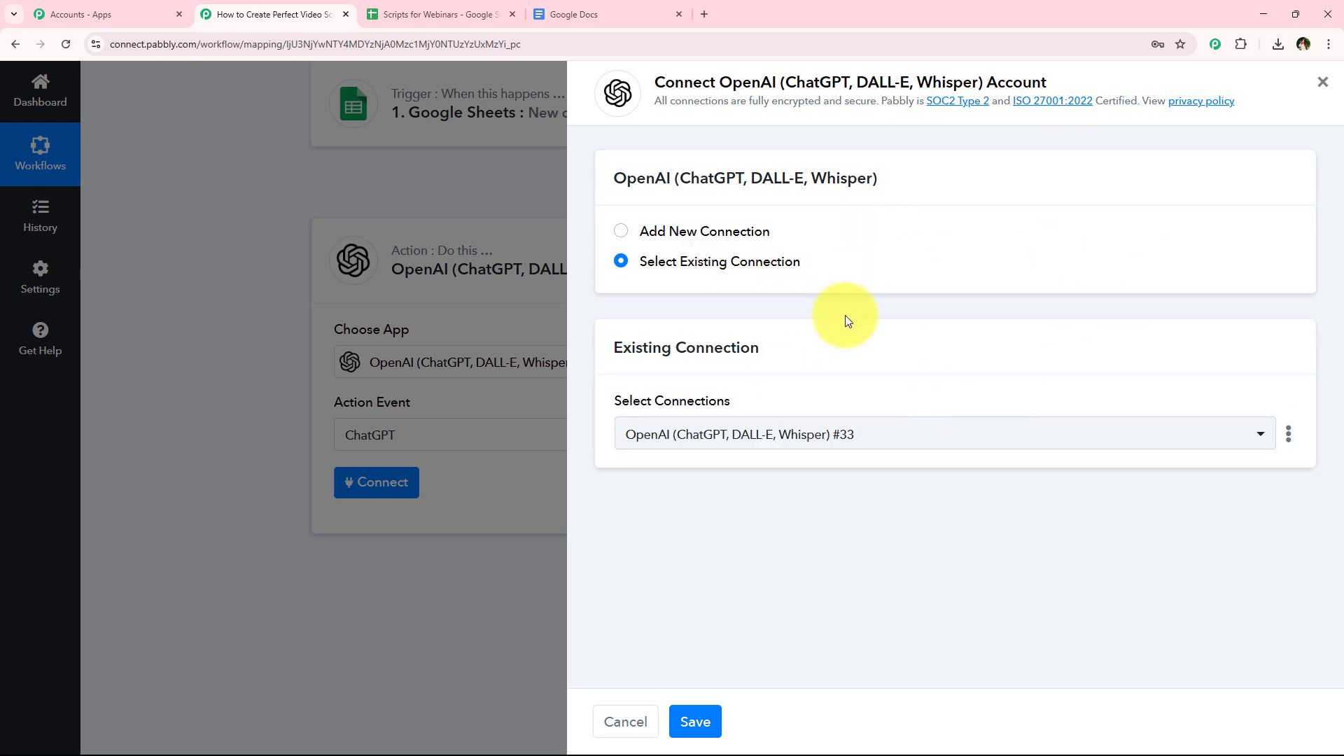
click(681, 237)
click(664, 265)
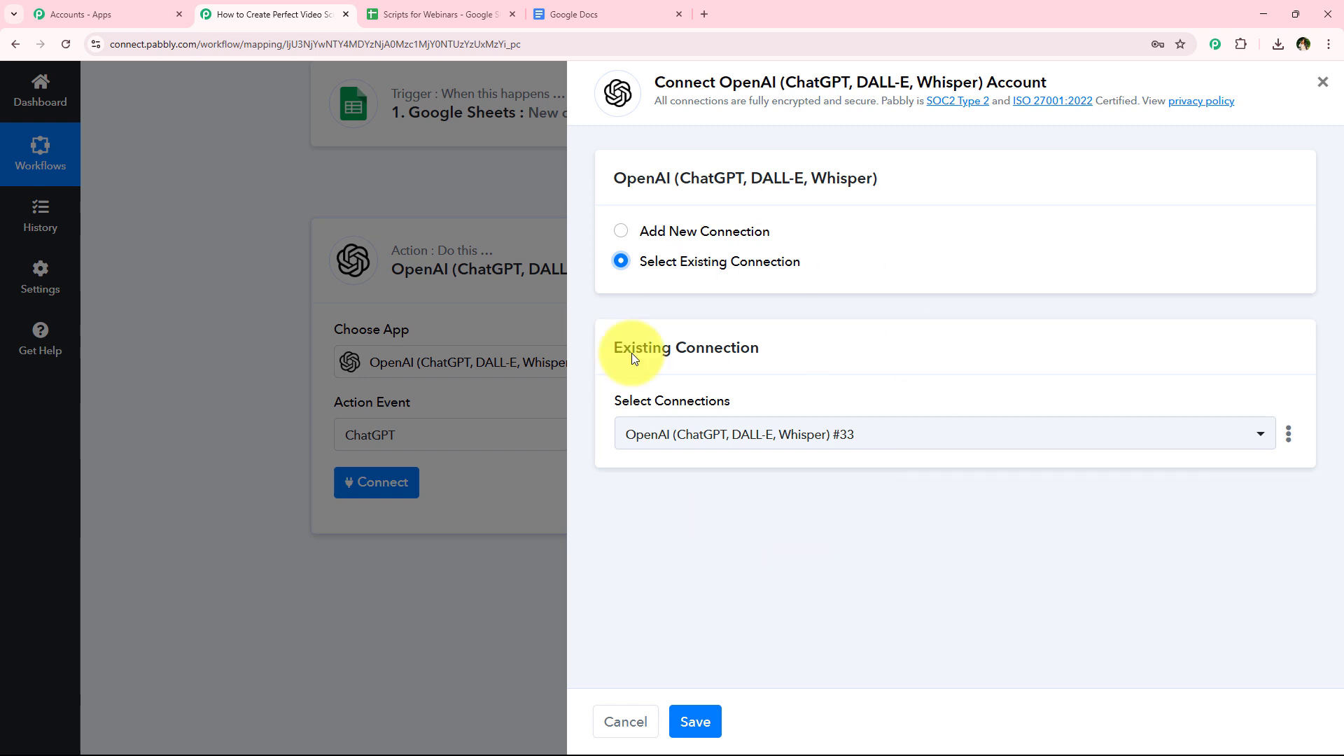
click(741, 238)
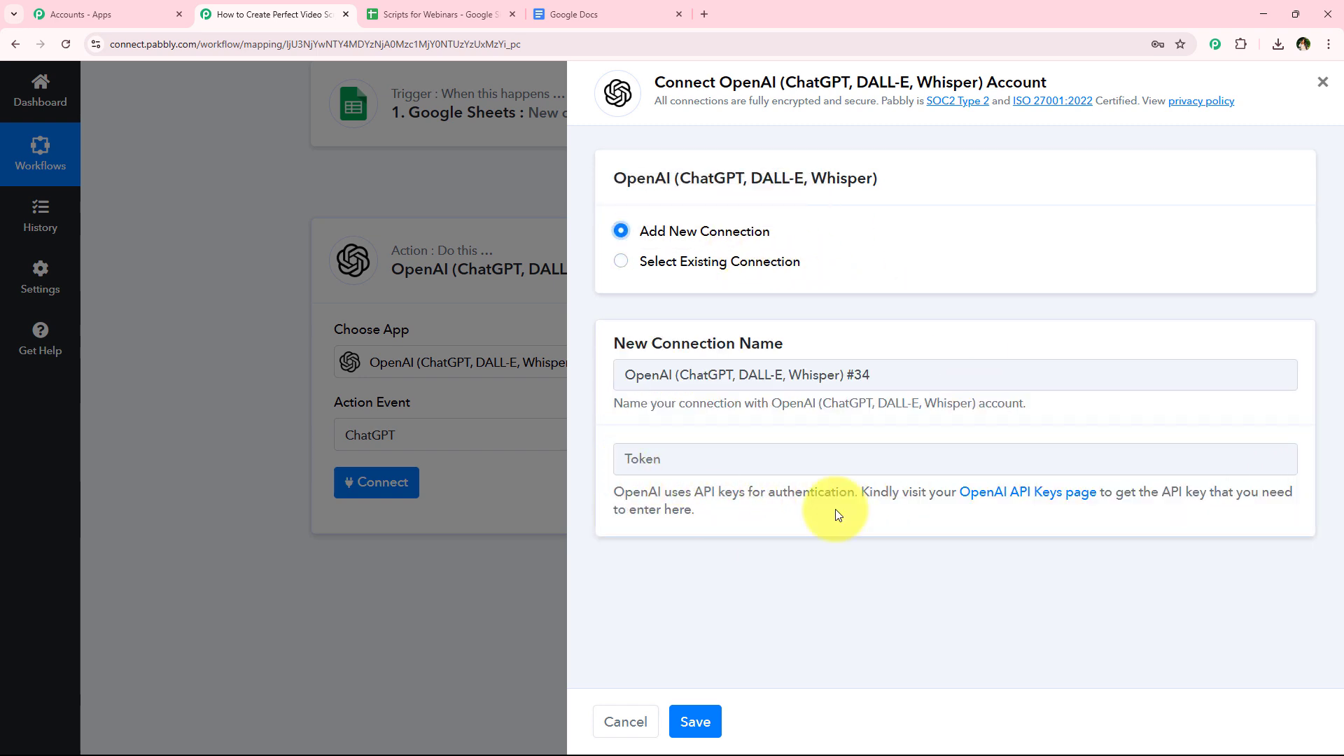
drag(860, 492, 882, 545)
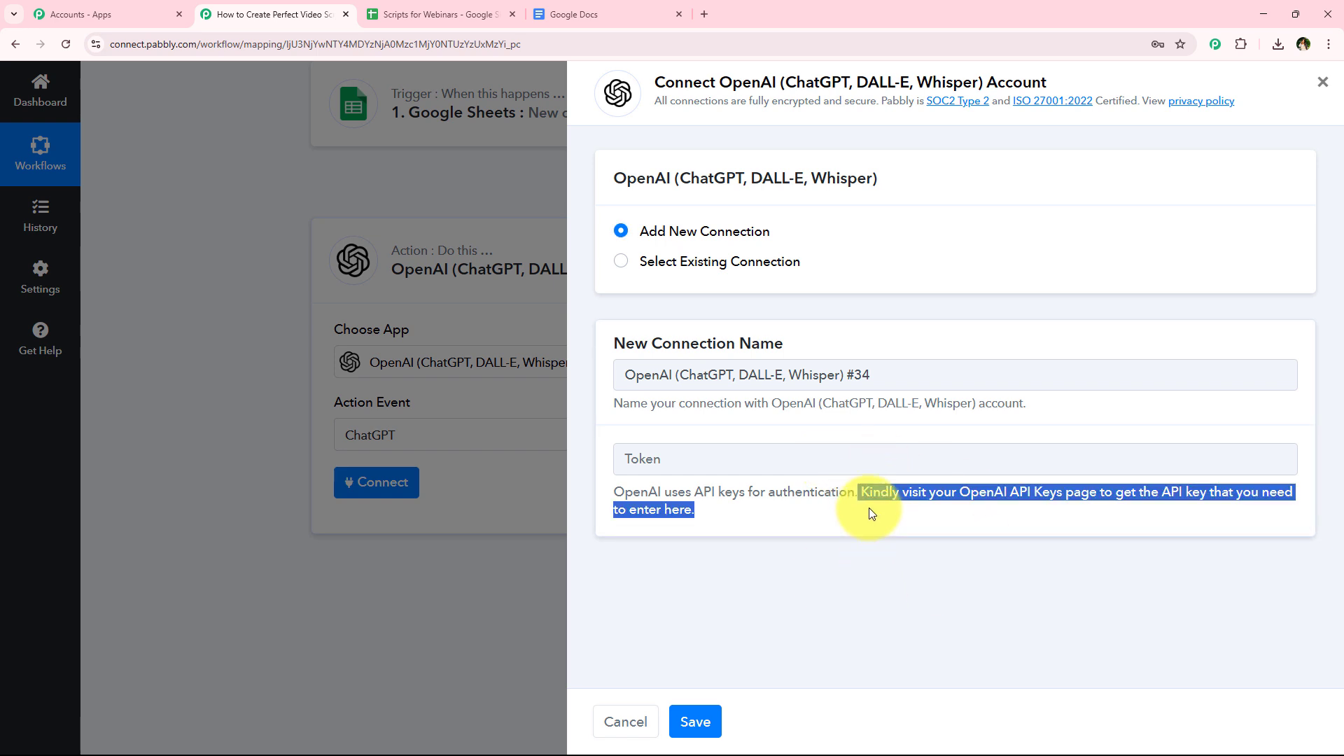
click(896, 492)
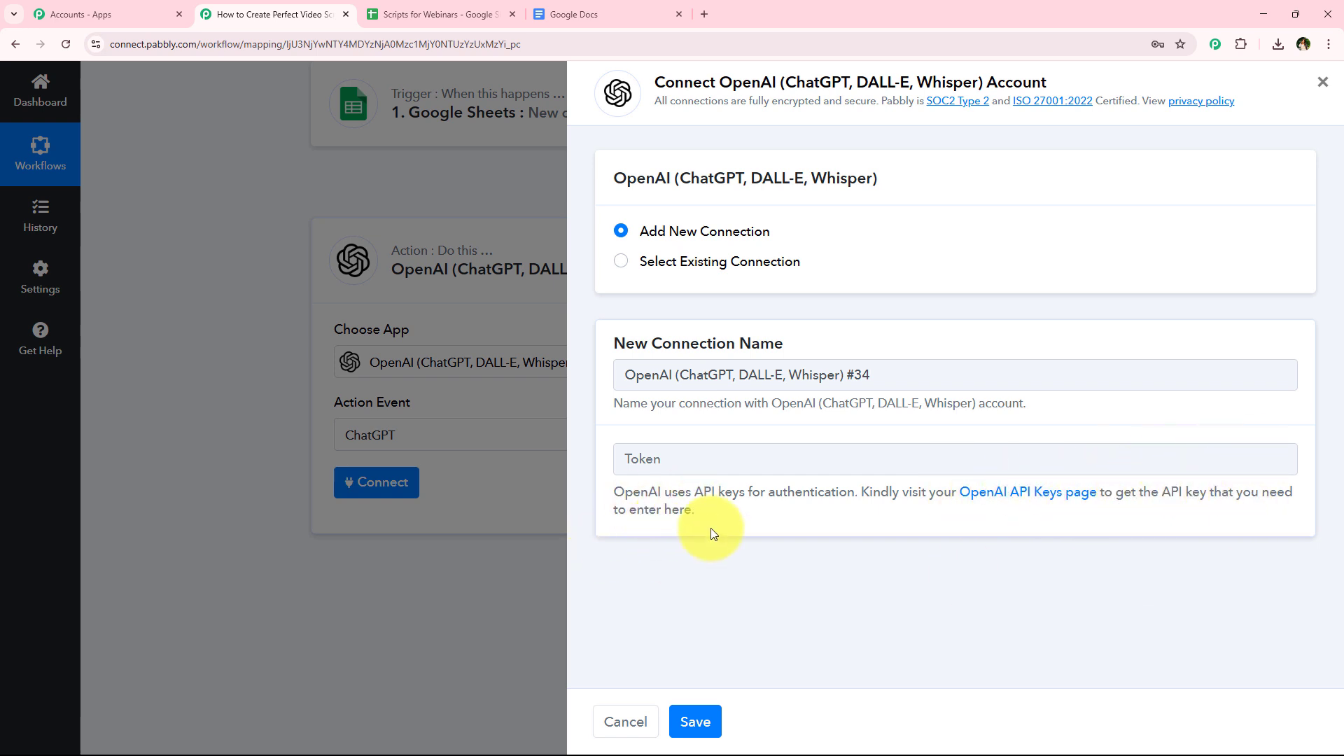
click(1019, 493)
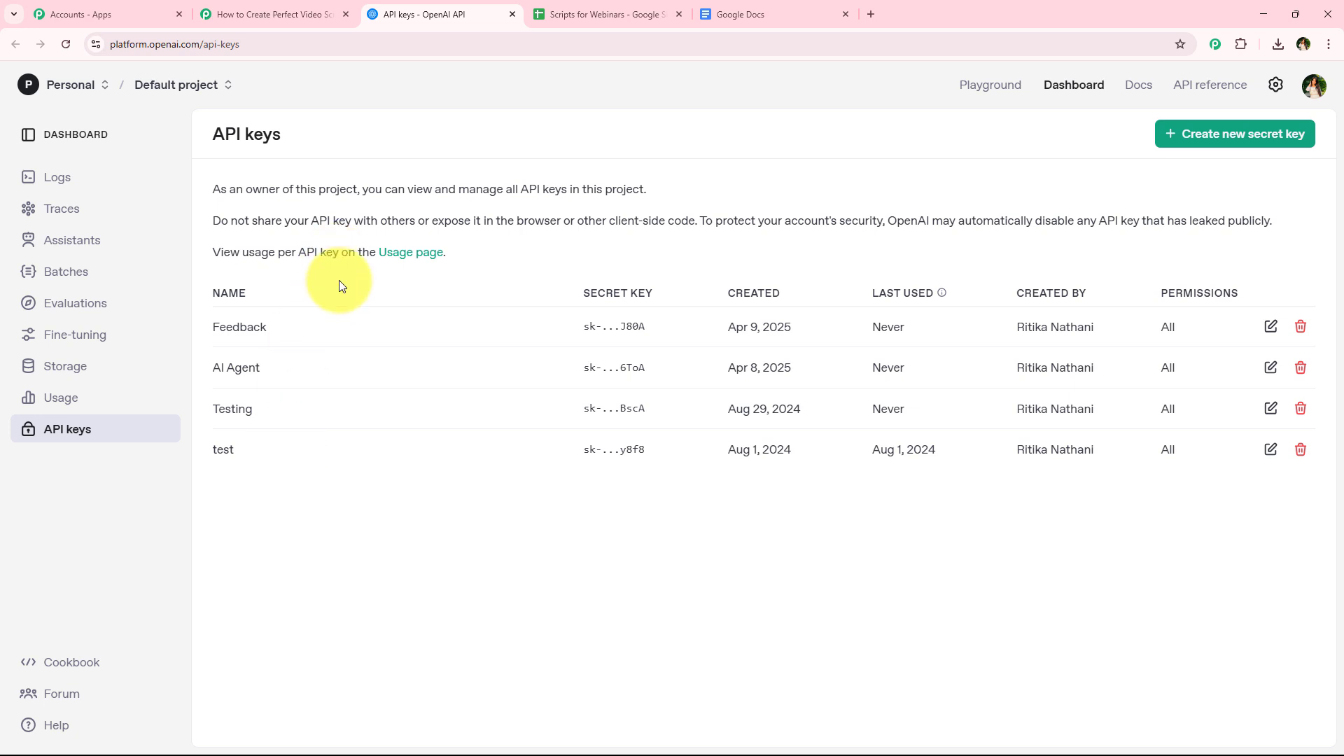
Step: Create a new OpenAI secret key named "Scripts" and copy it to the clipboard
drag(210, 126, 300, 138)
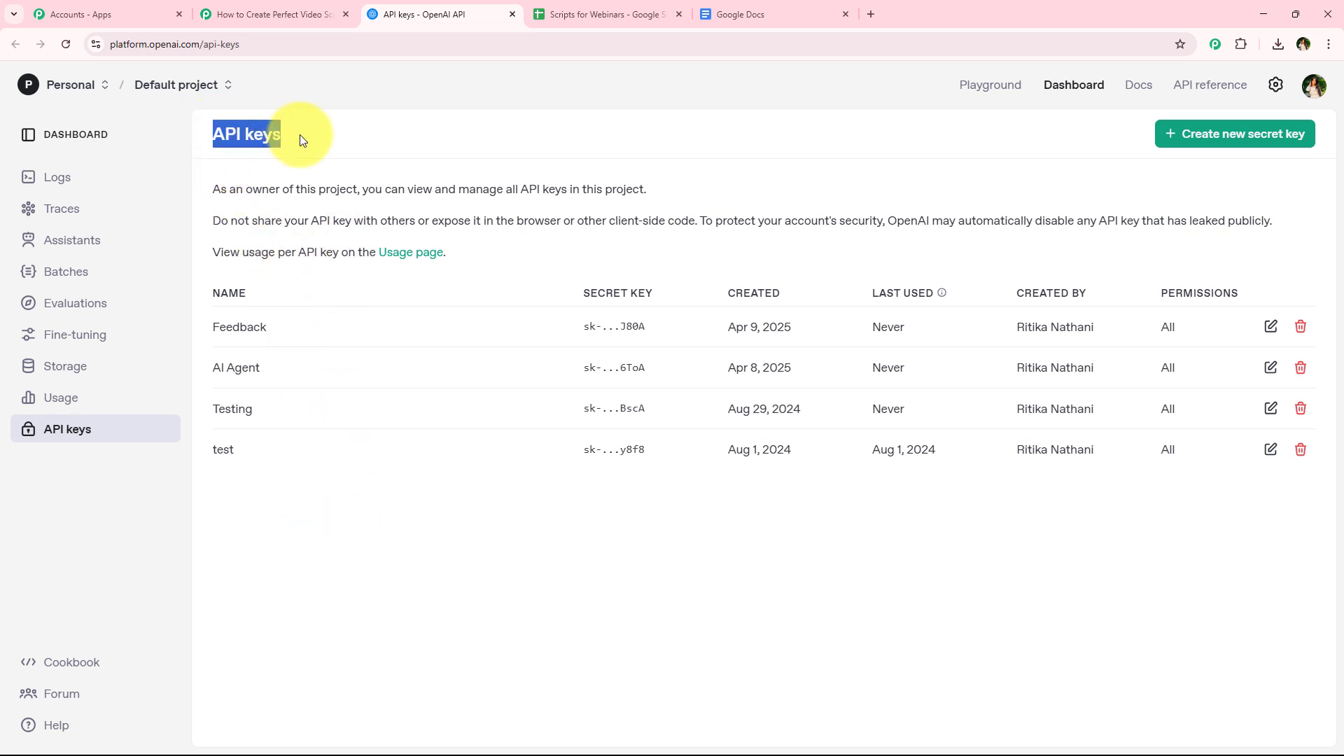
click(343, 523)
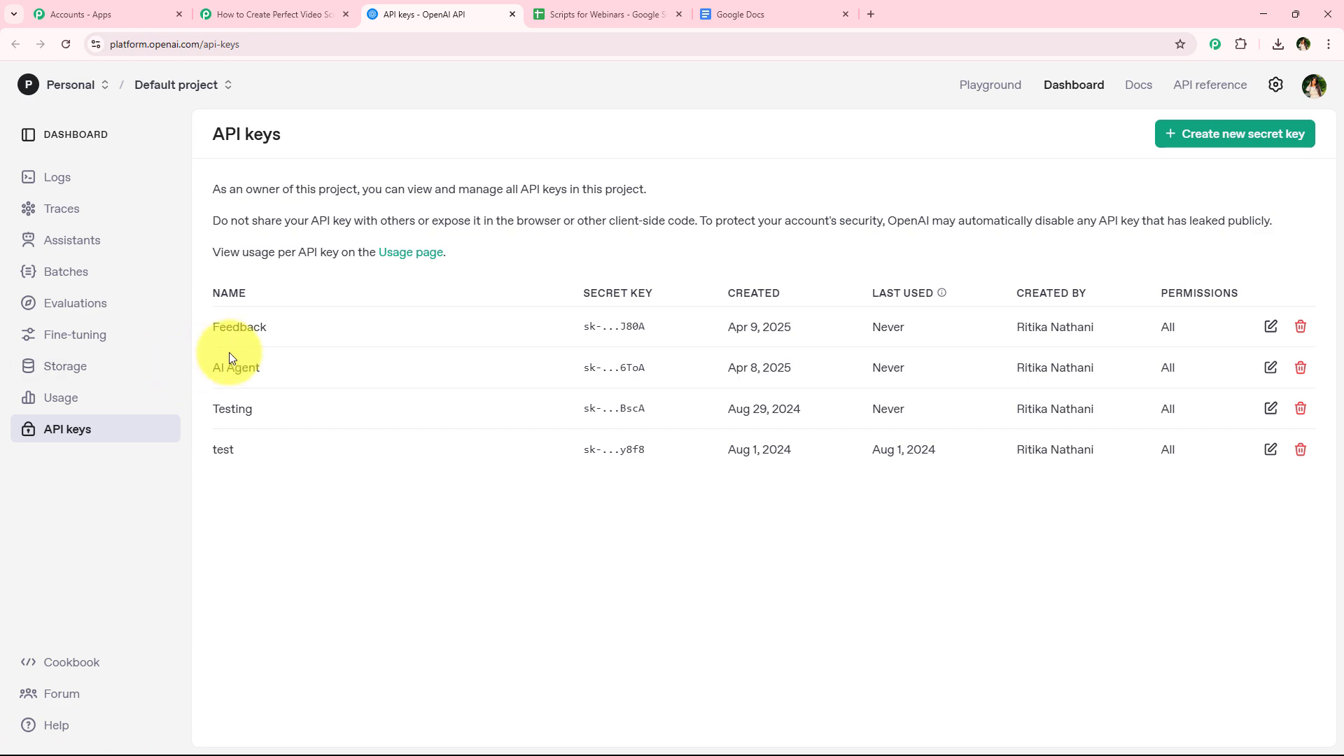
click(1219, 148)
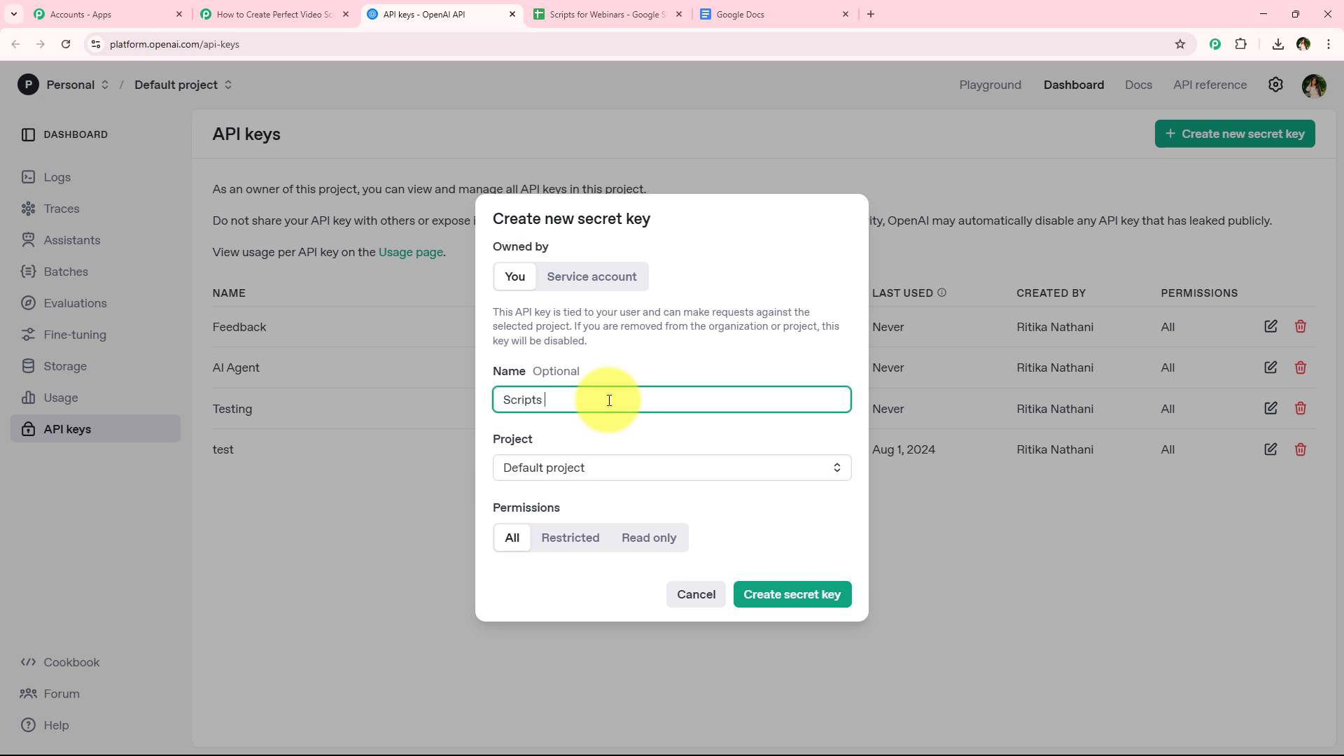
click(763, 595)
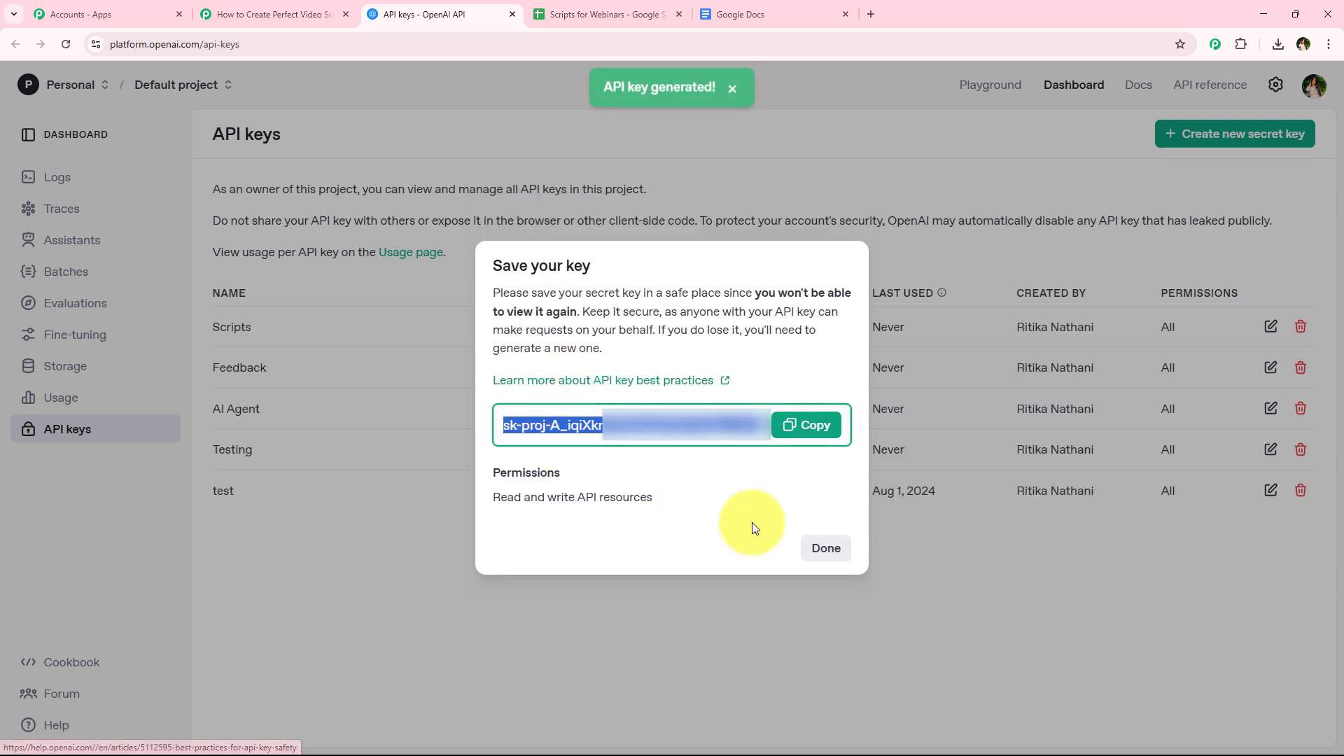
click(738, 515)
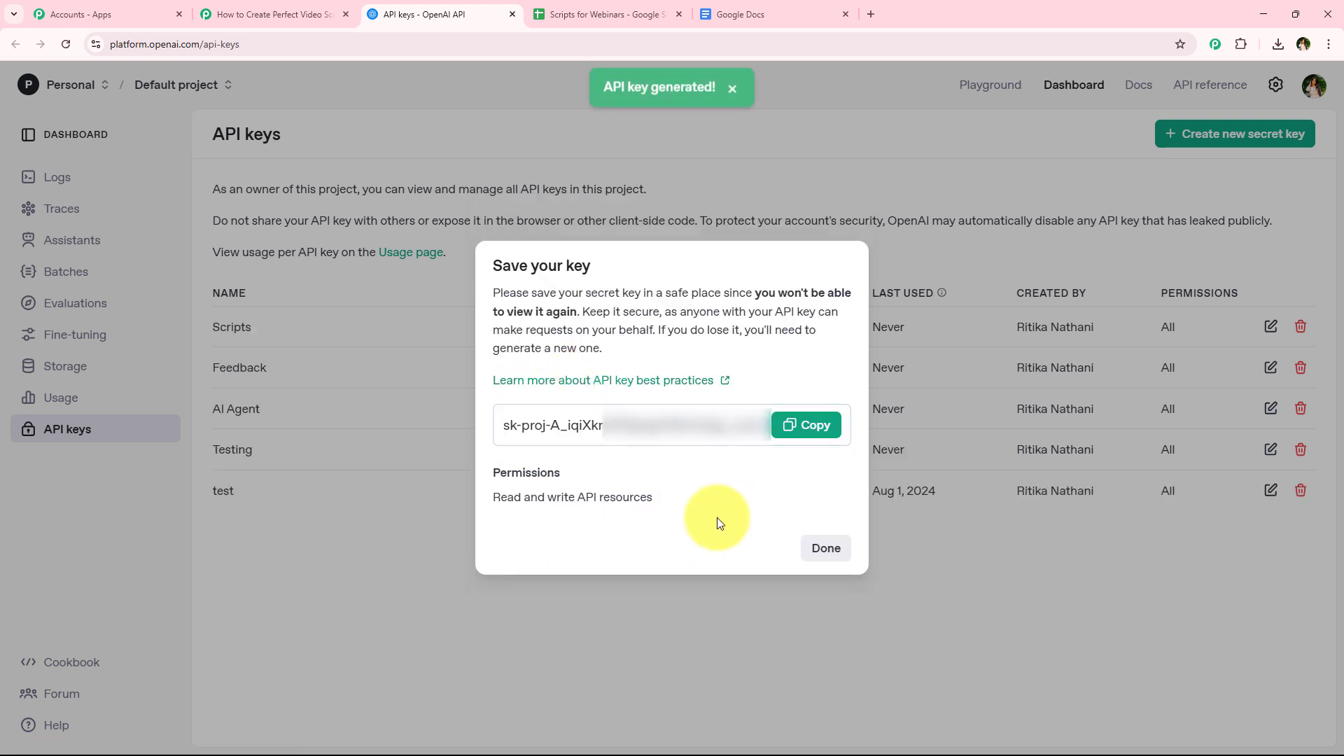
click(814, 420)
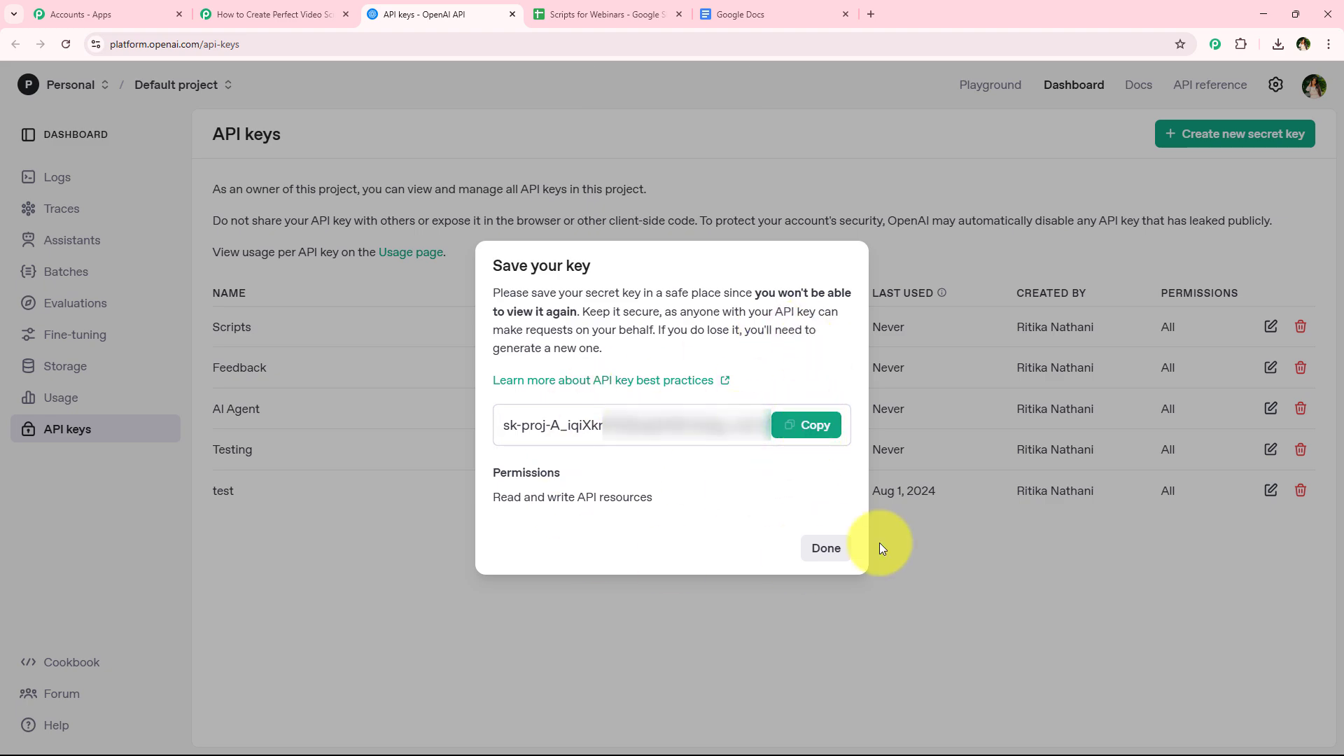
click(838, 549)
Step: Paste the copied API key as the token of the new OpenAI connection in the workflow
click(273, 14)
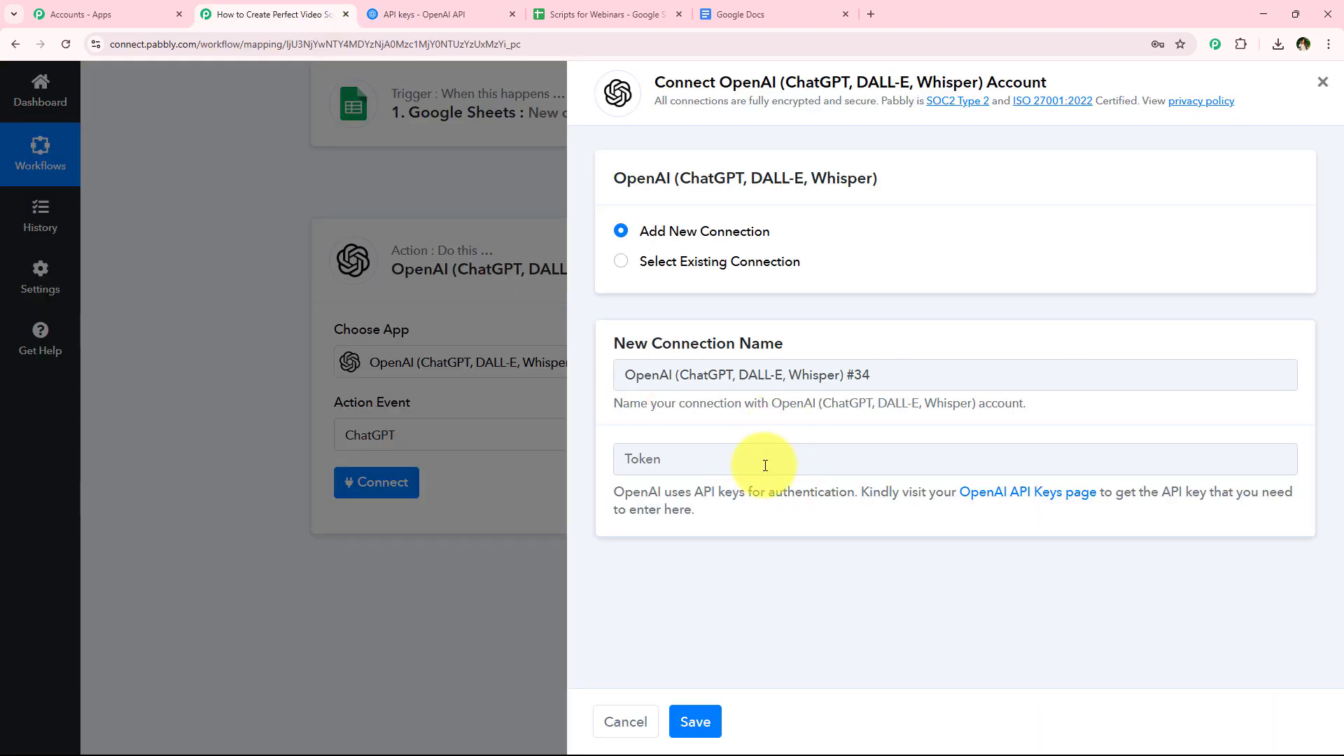
right_click(765, 463)
click(818, 274)
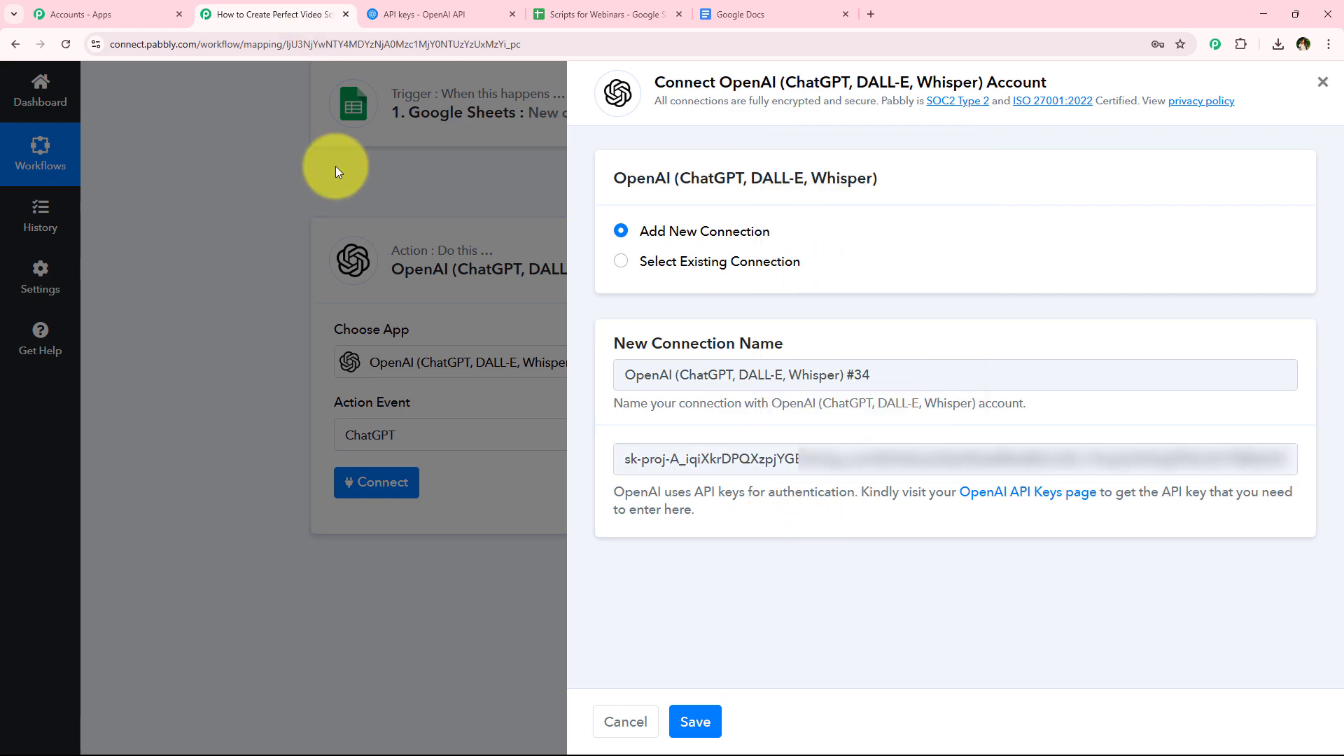
click(427, 14)
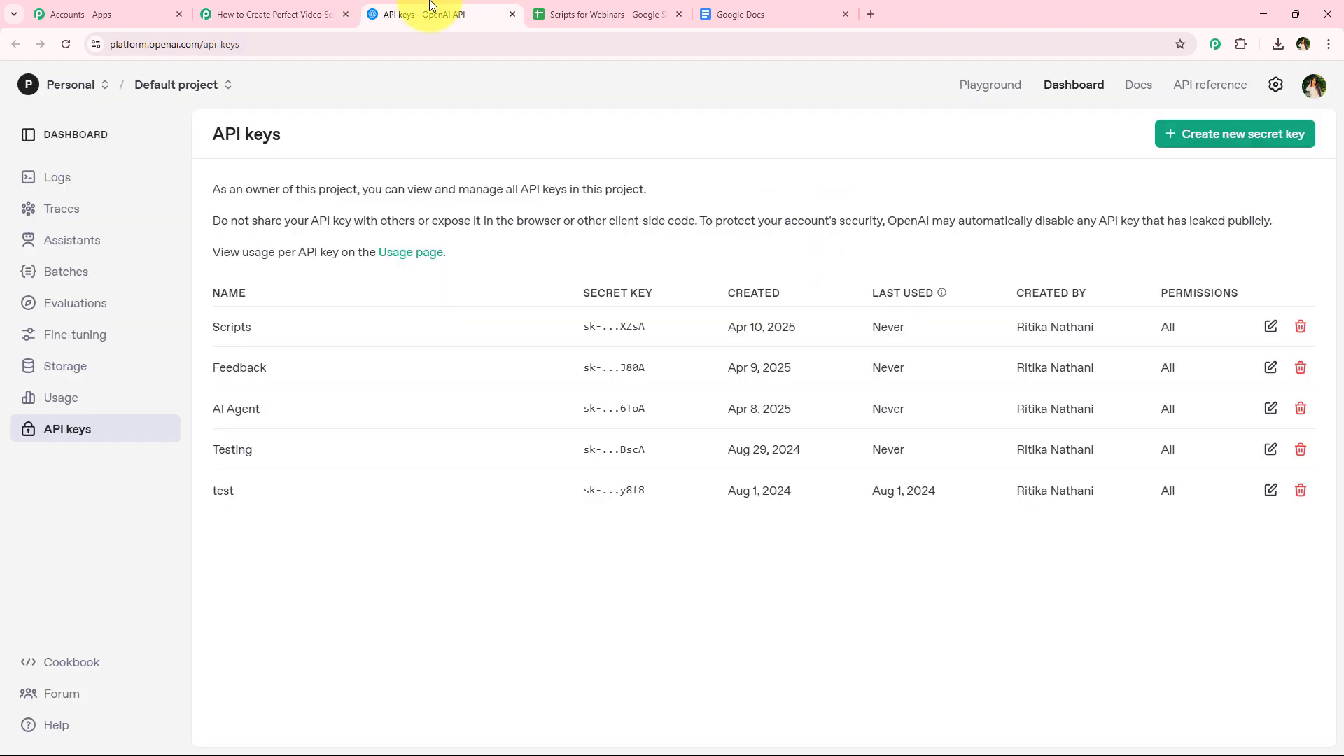
click(273, 14)
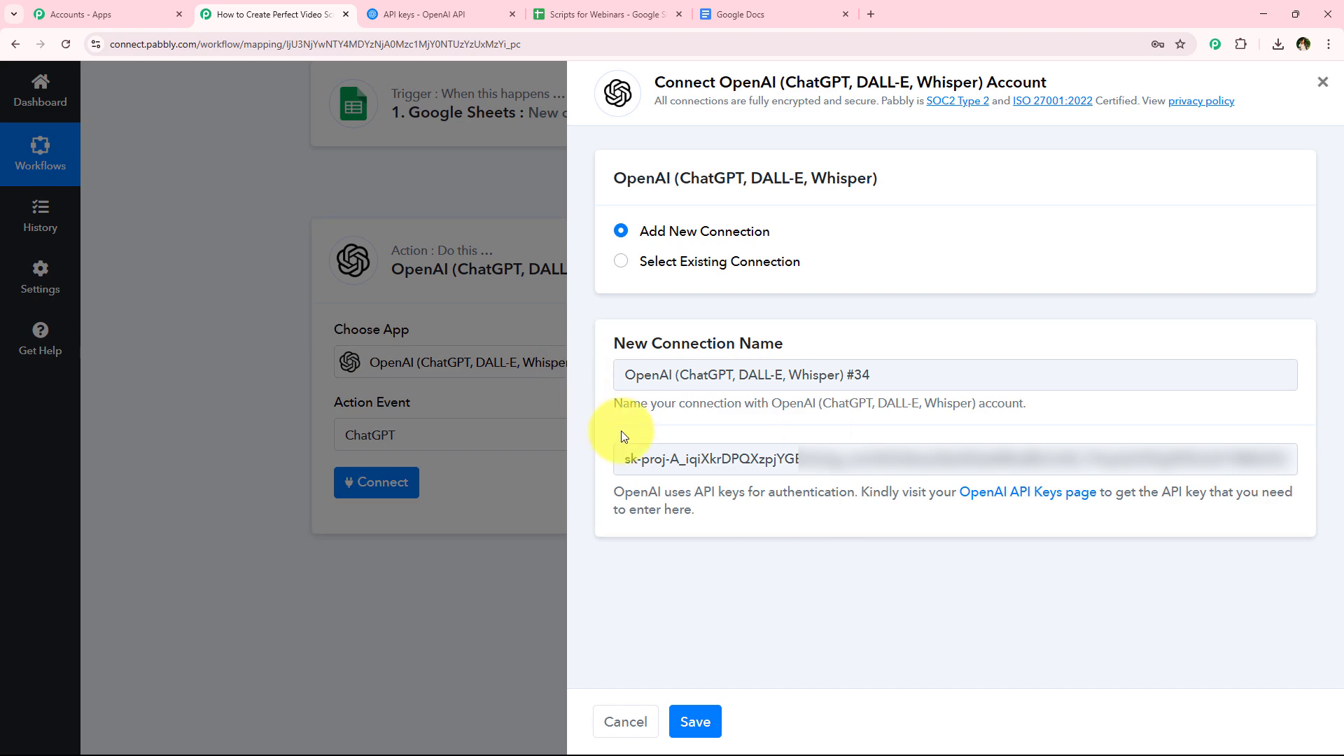
Step: Replace the connection's token with another OpenAI API key and save the connection
double_click(672, 455)
triple_click(673, 452)
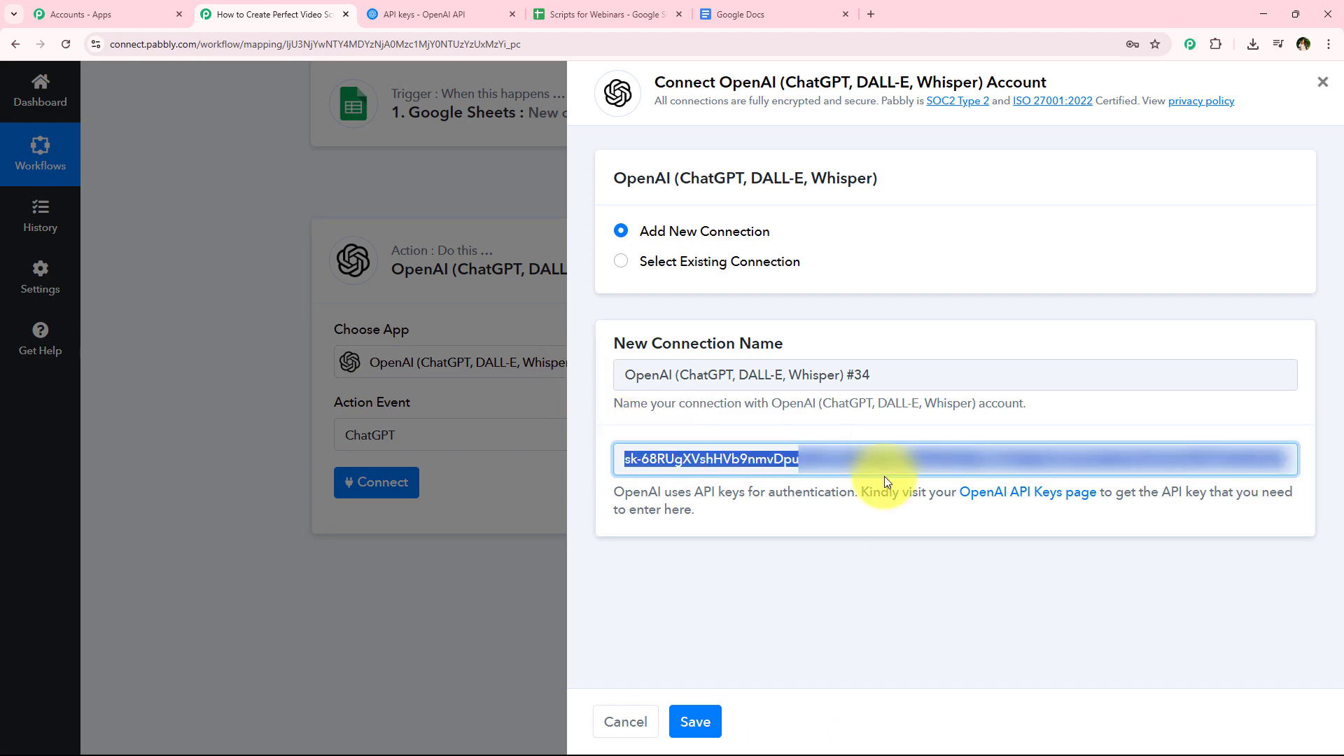
click(710, 705)
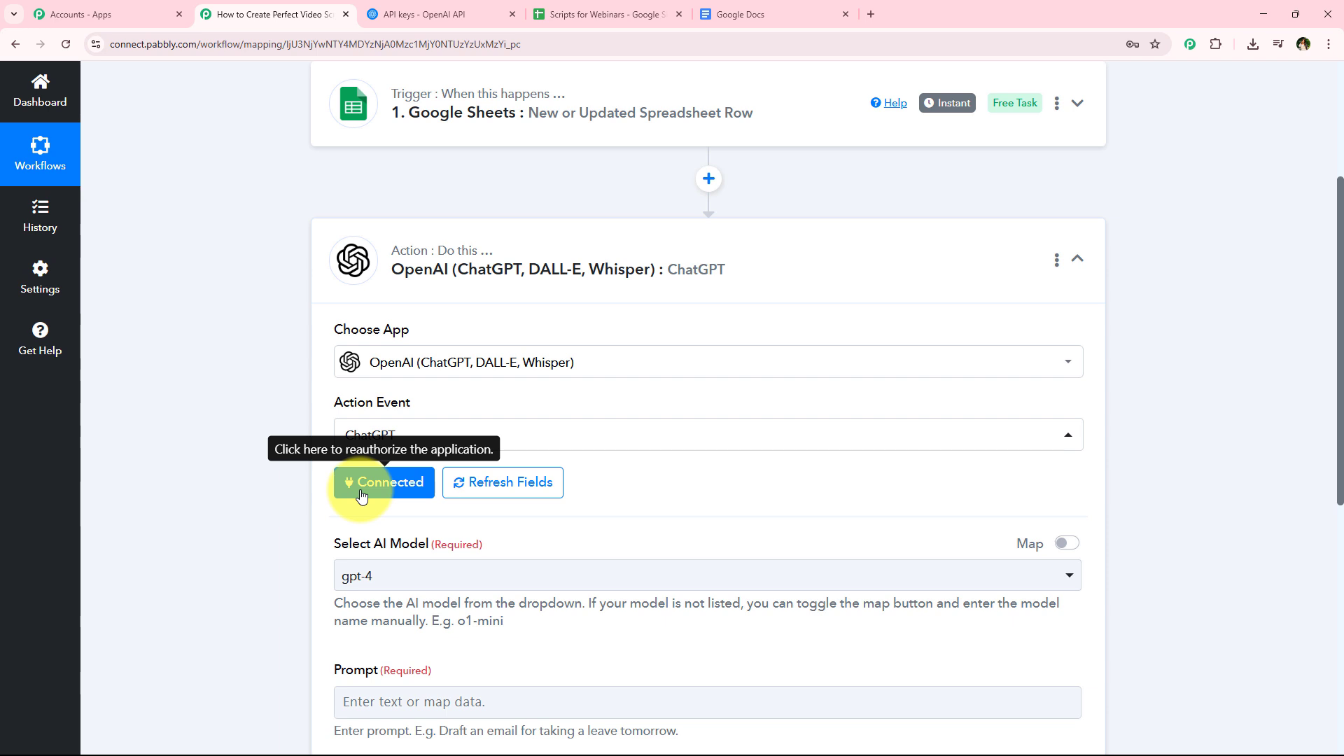
Step: Select gpt-4 as the AI model for the ChatGPT action
scroll(317, 510, down, 3)
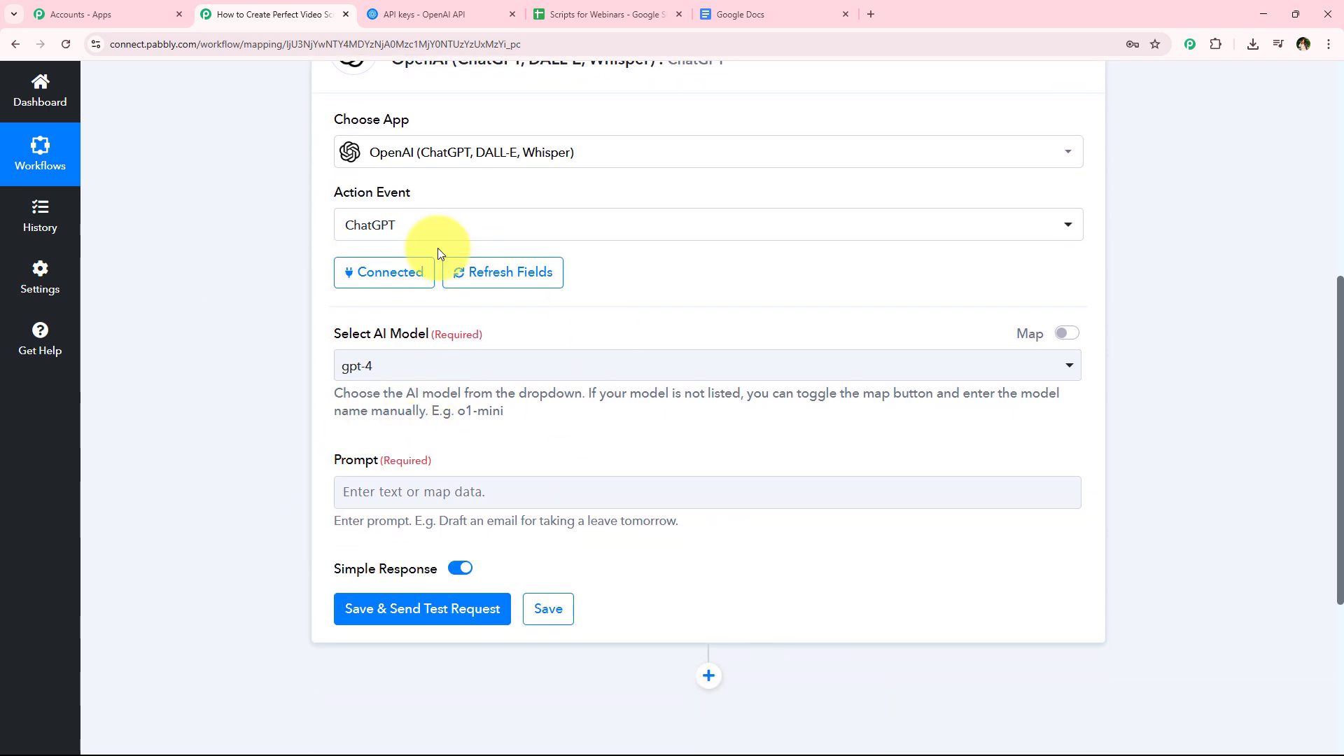
click(346, 364)
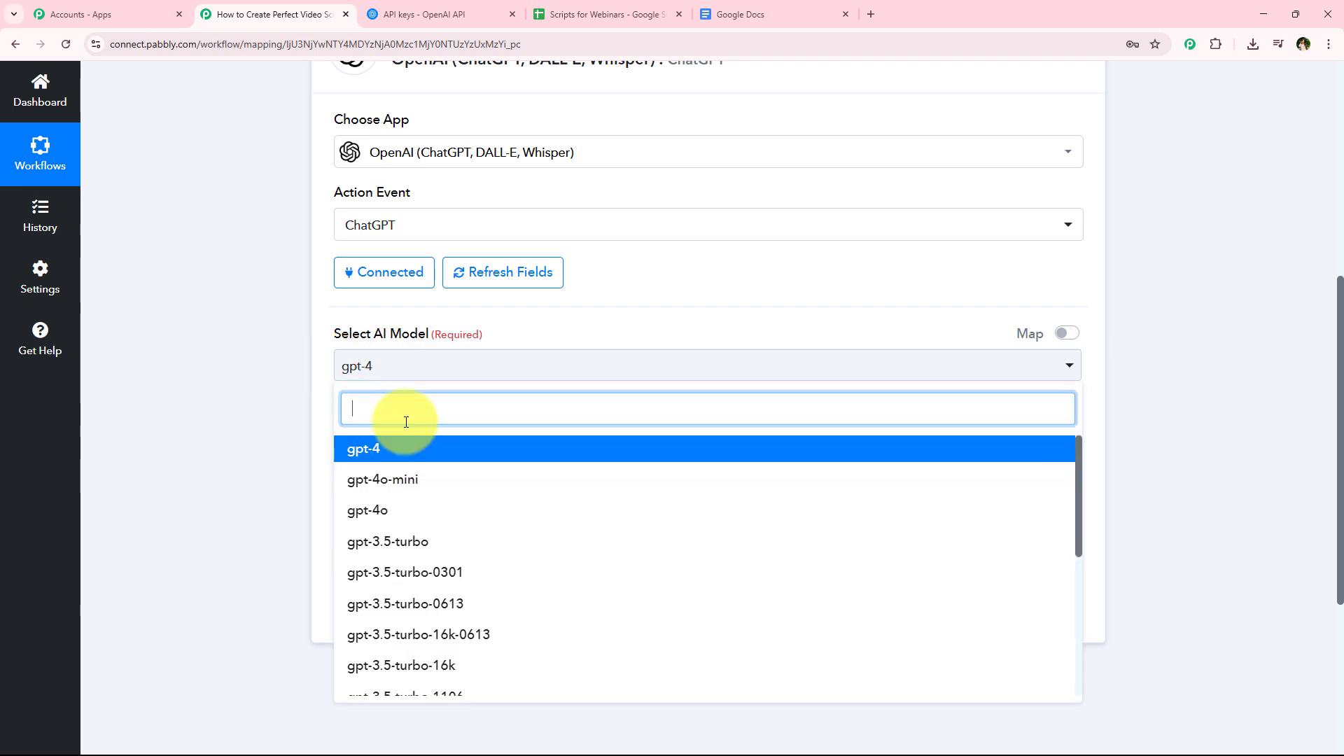
click(391, 454)
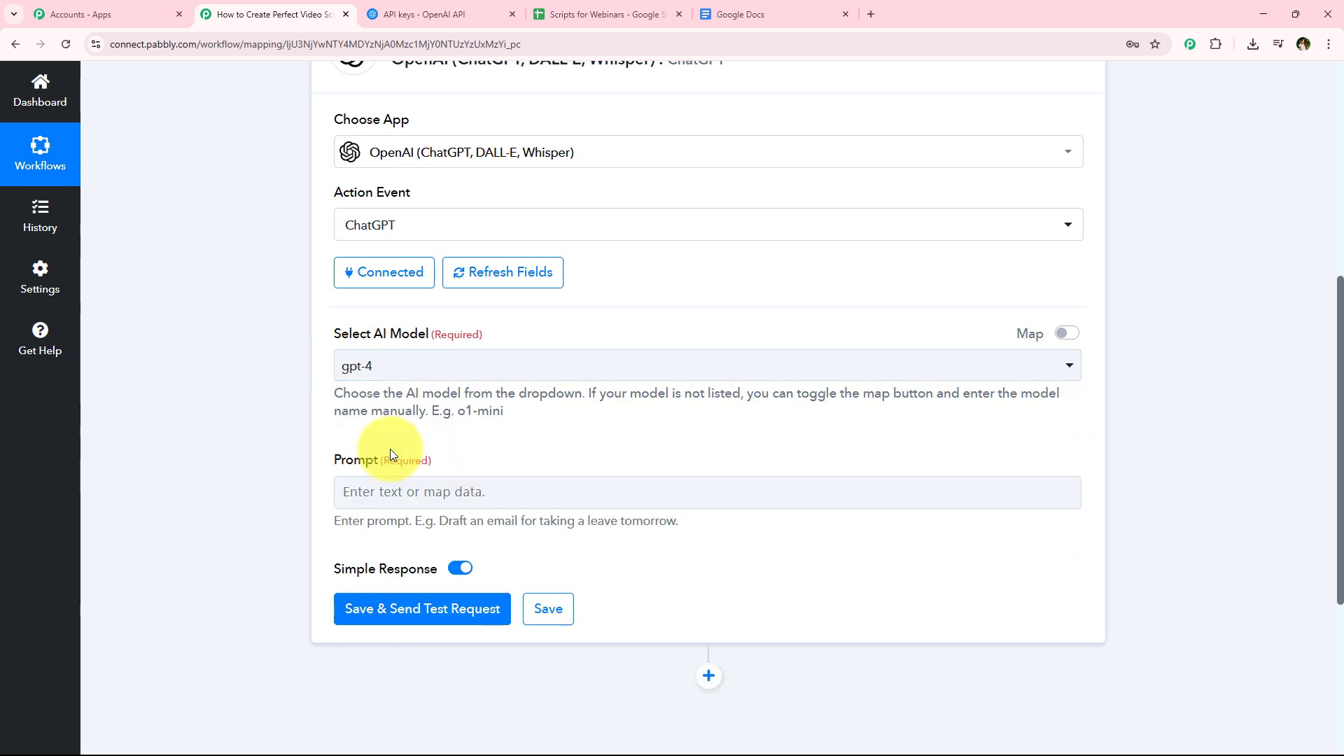
click(400, 379)
scroll(434, 564, down, 5)
click(274, 357)
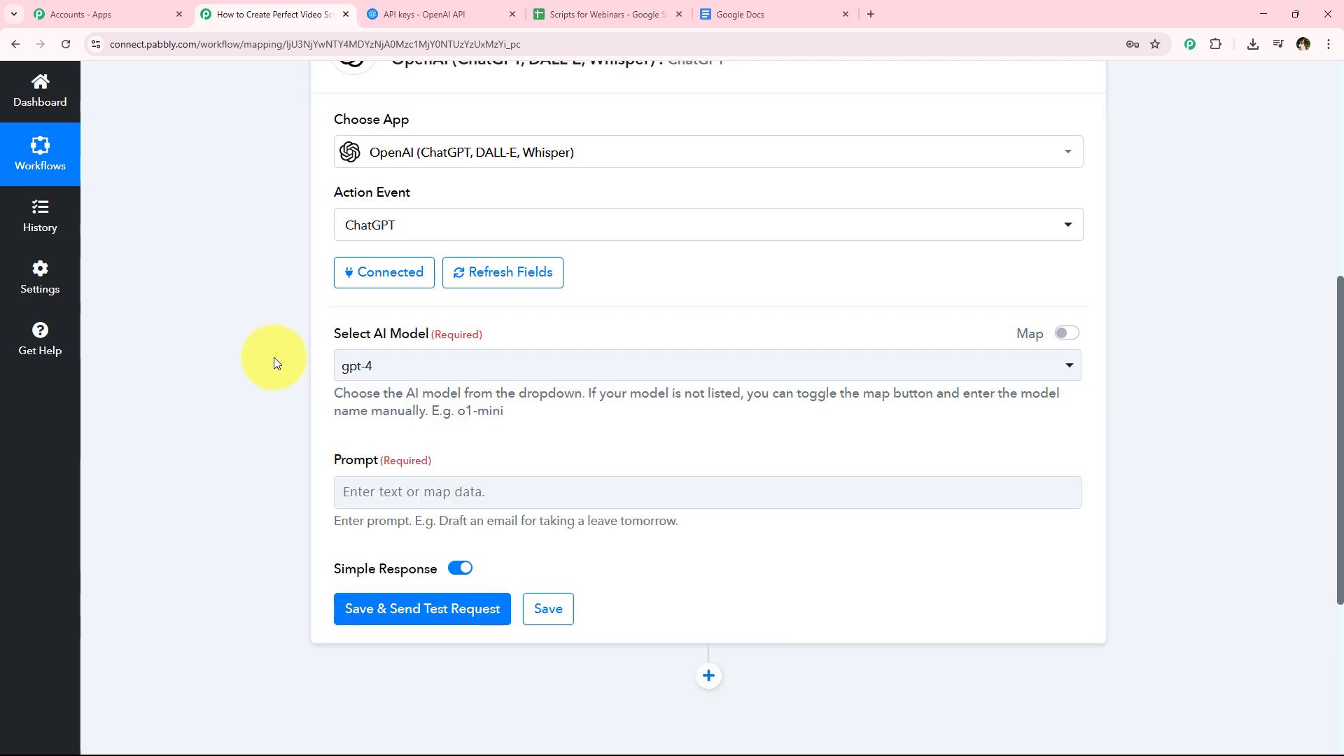
Step: Paste the webinar script prompt, with lines for Webinar Title, Target Audience, Objective, Duration and Key Points to Cover, into the ChatGPT action's prompt
scroll(274, 357, down, 2)
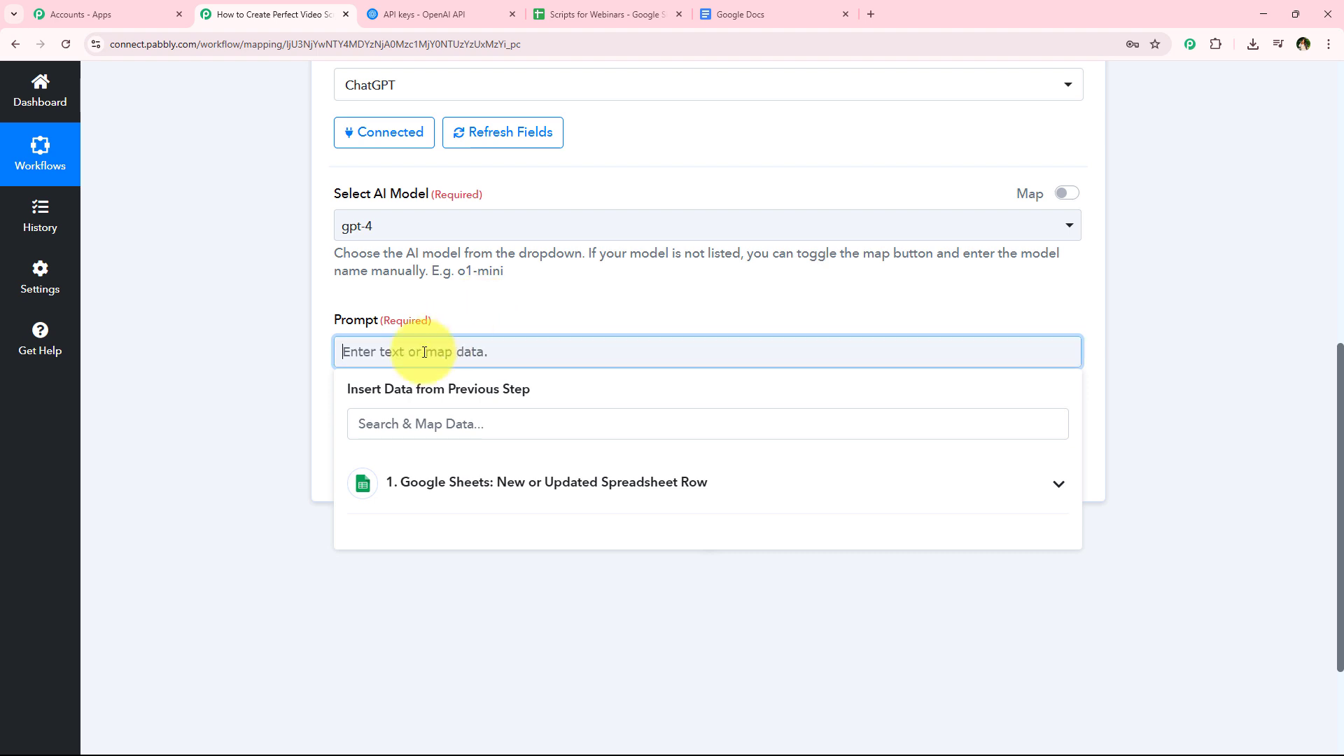
click(424, 352)
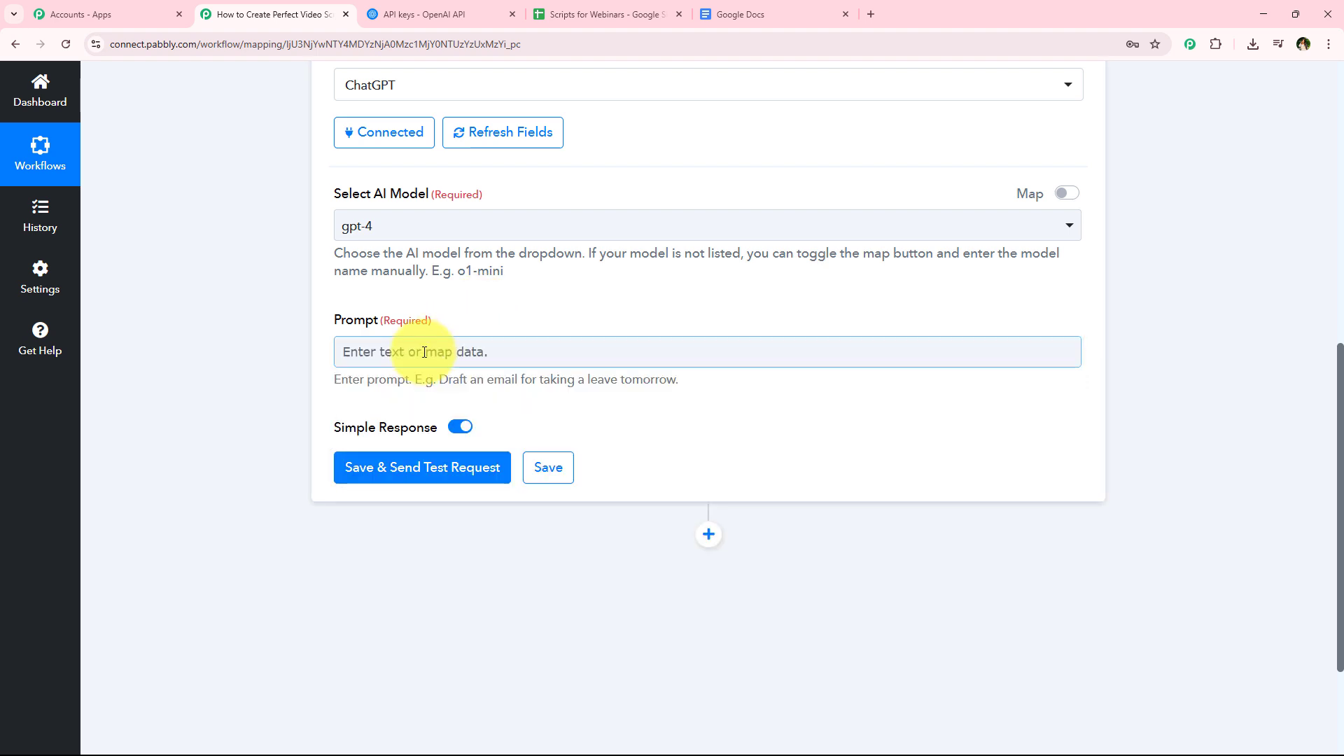
click(424, 352)
key(ctrl+v)
key(ctrl+a)
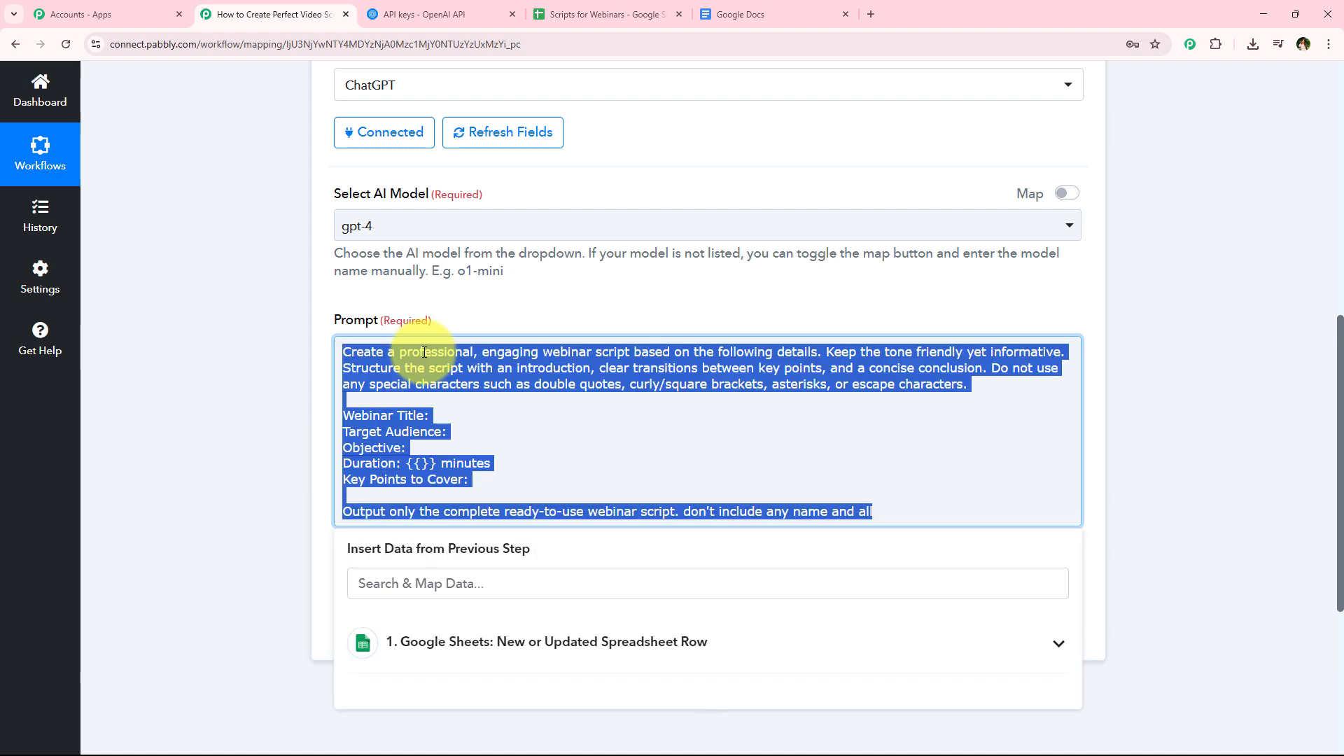
Step: Map the Webinar Title value from the Google Sheets trigger after the Webinar Title line of the prompt
click(213, 528)
click(497, 369)
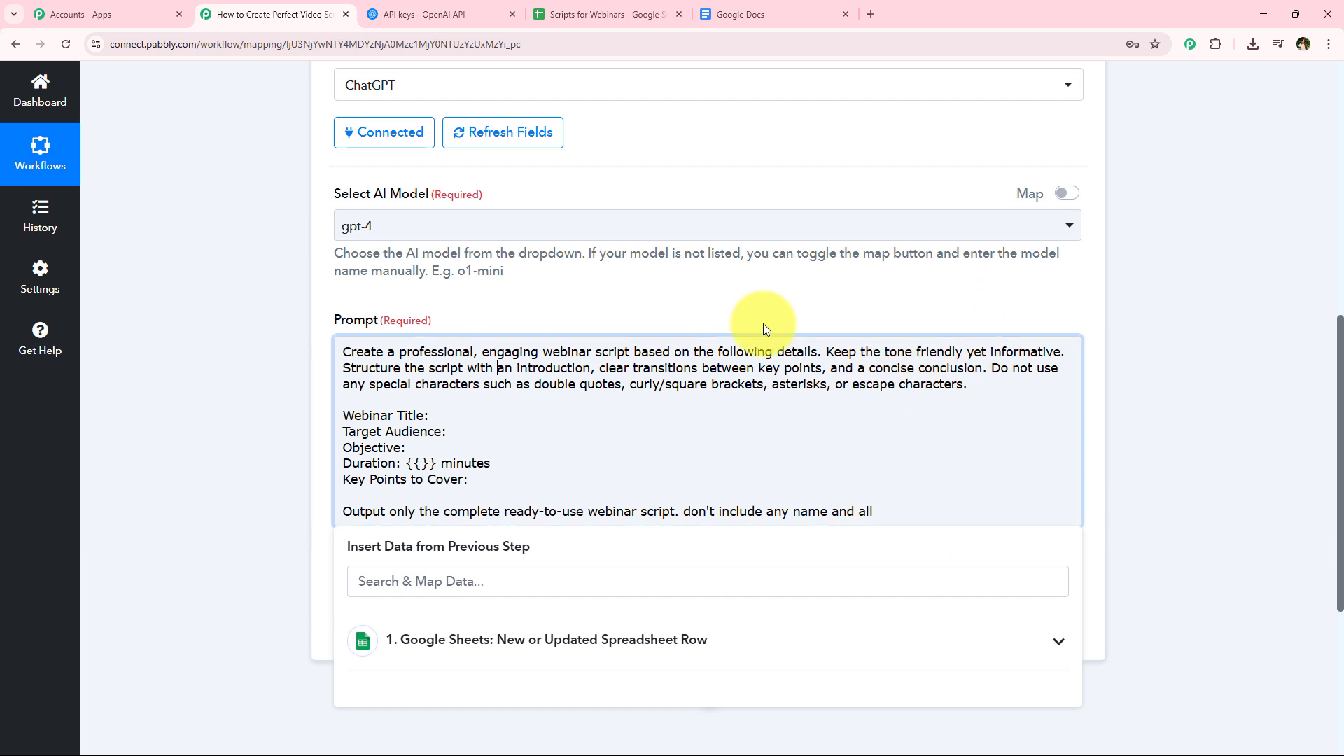
click(509, 433)
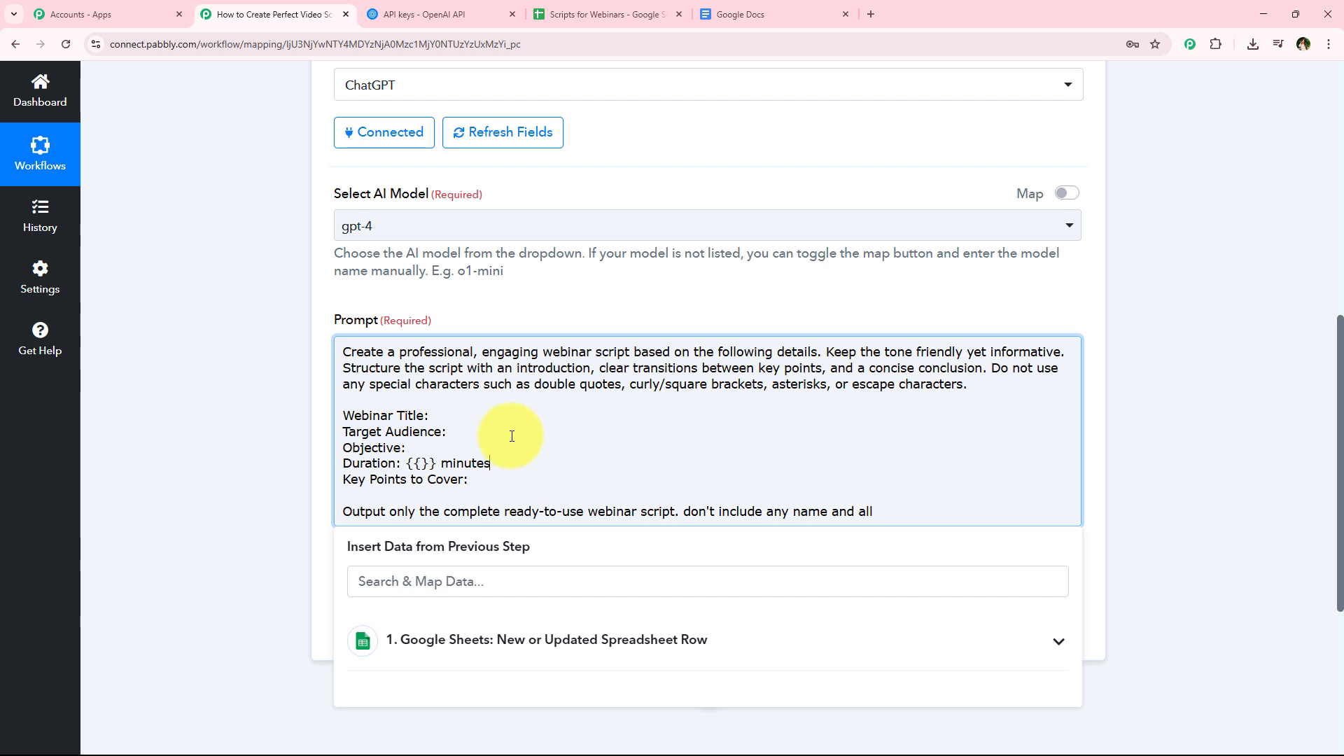
click(523, 412)
scroll(141, 426, down, 2)
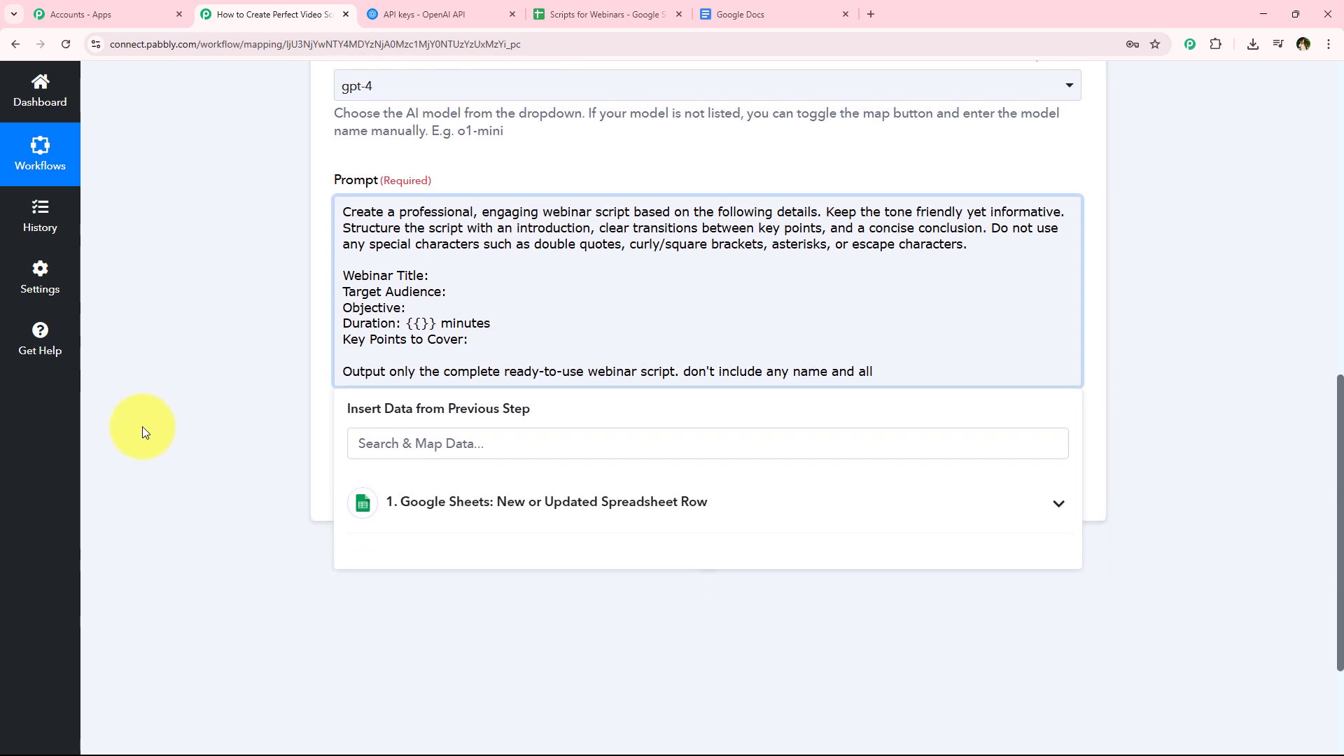
text(x)
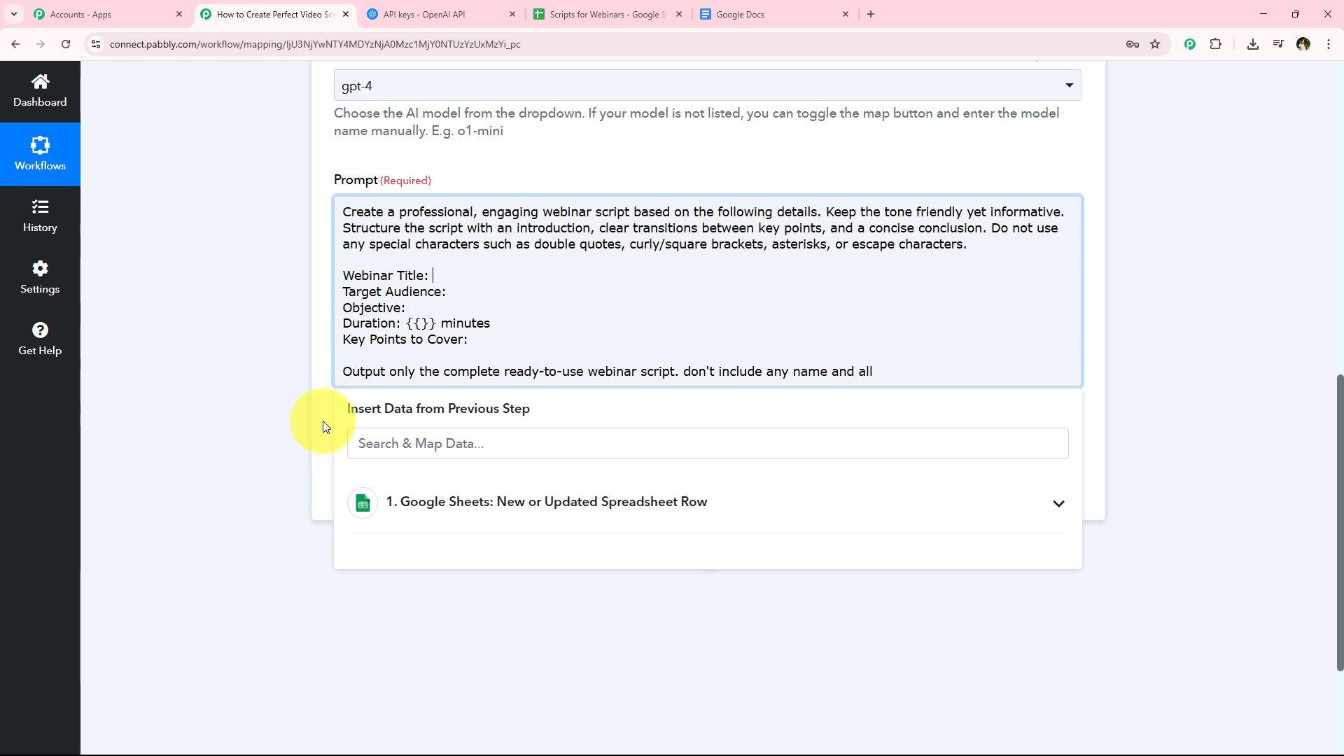
click(360, 522)
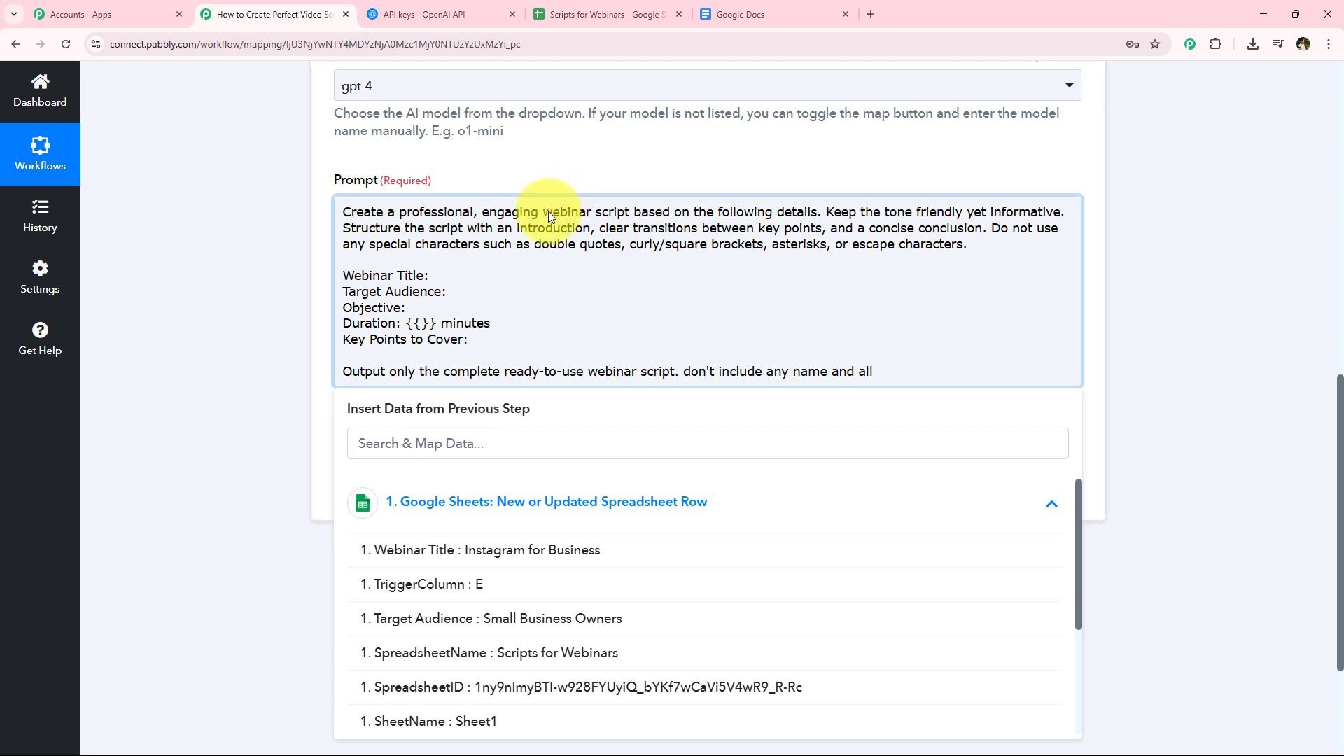
click(494, 276)
click(495, 489)
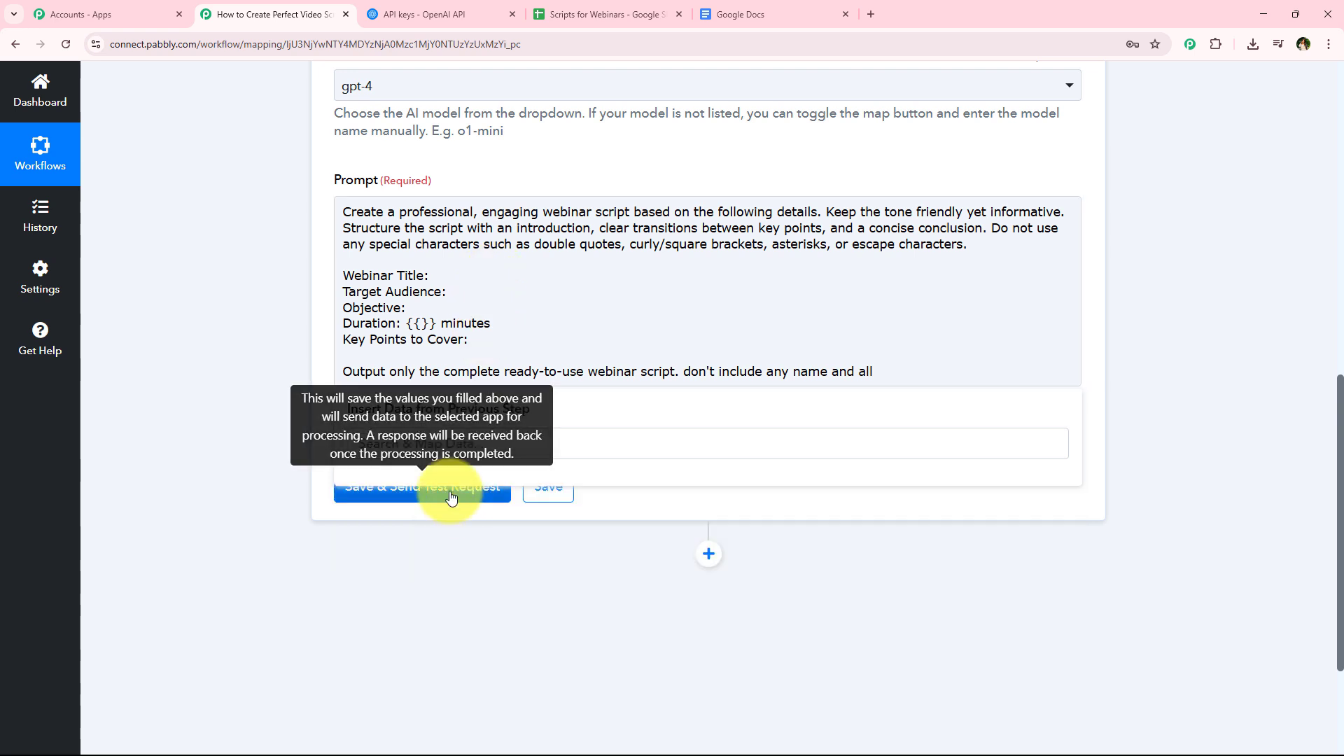
click(495, 273)
click(492, 501)
click(490, 549)
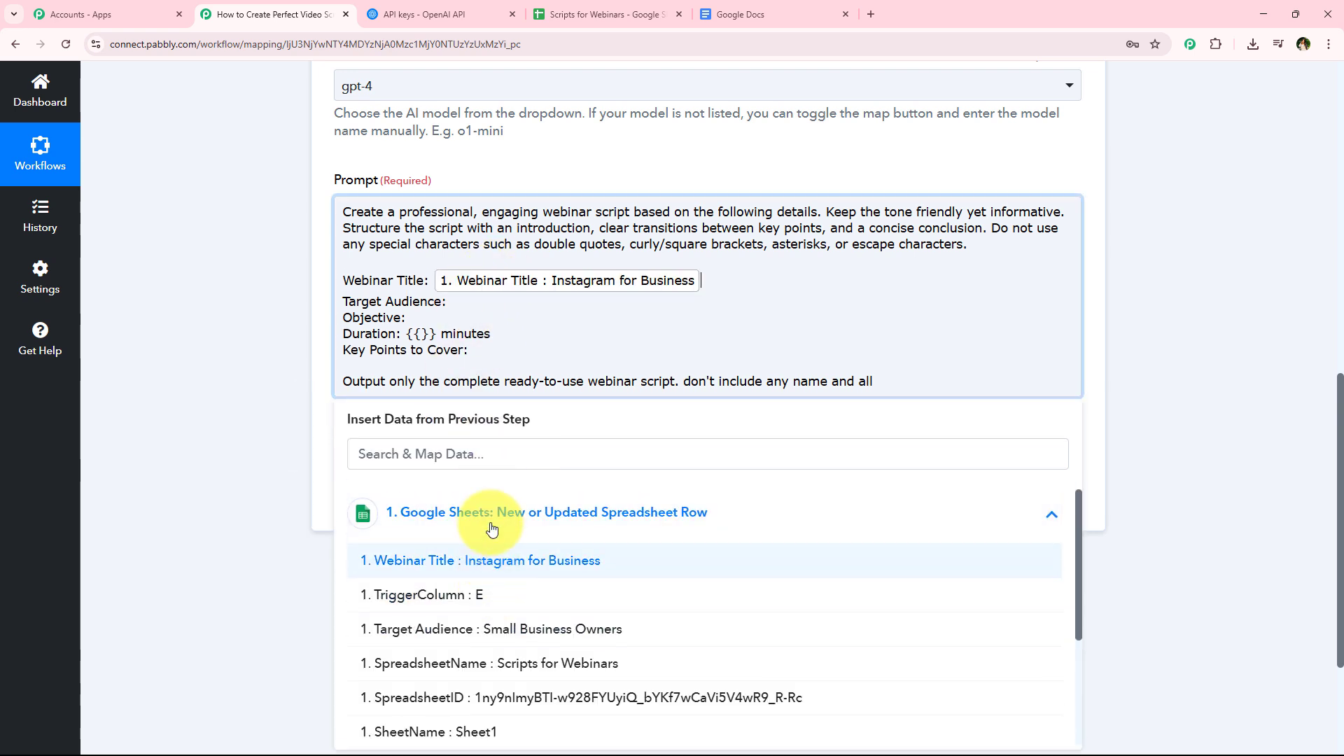
Step: Map the Target Audience value from the Google Sheets trigger after the prompt's Target Audience line
click(481, 308)
click(495, 495)
click(300, 356)
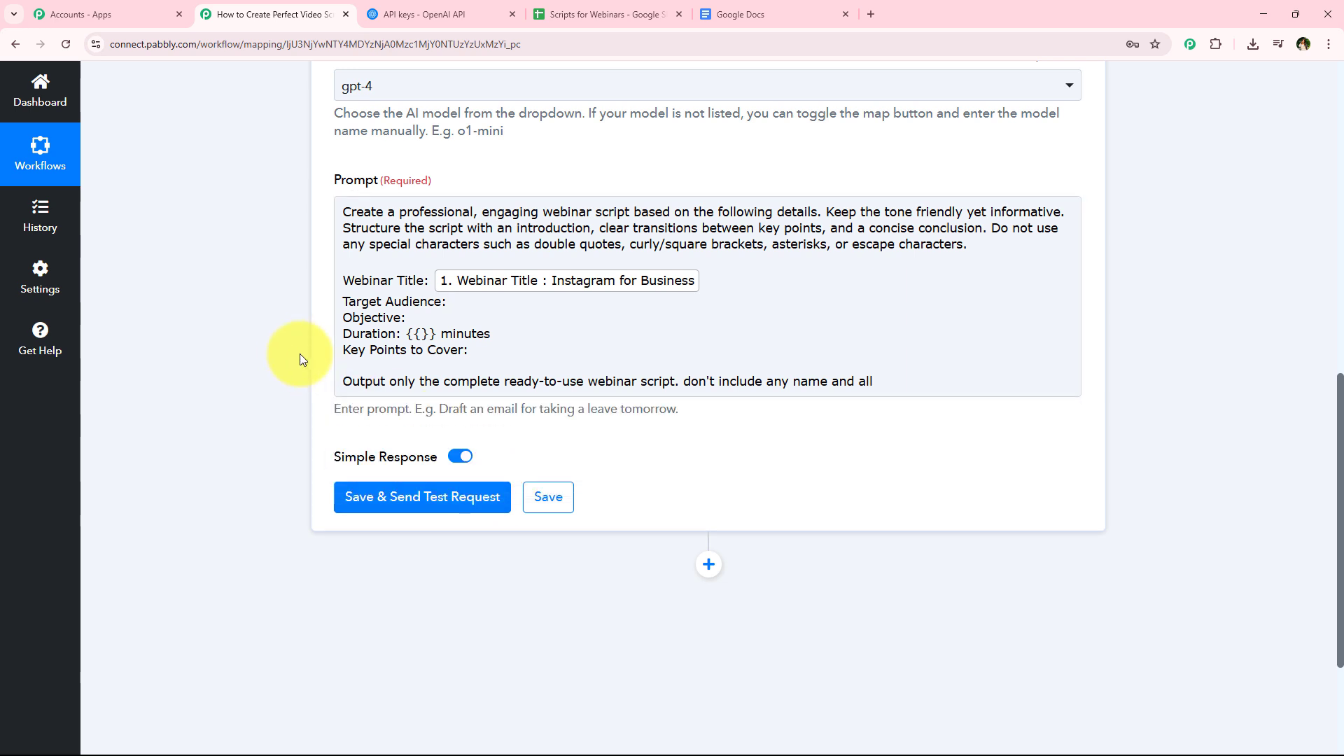
click(477, 303)
click(524, 523)
scroll(516, 588, down, 3)
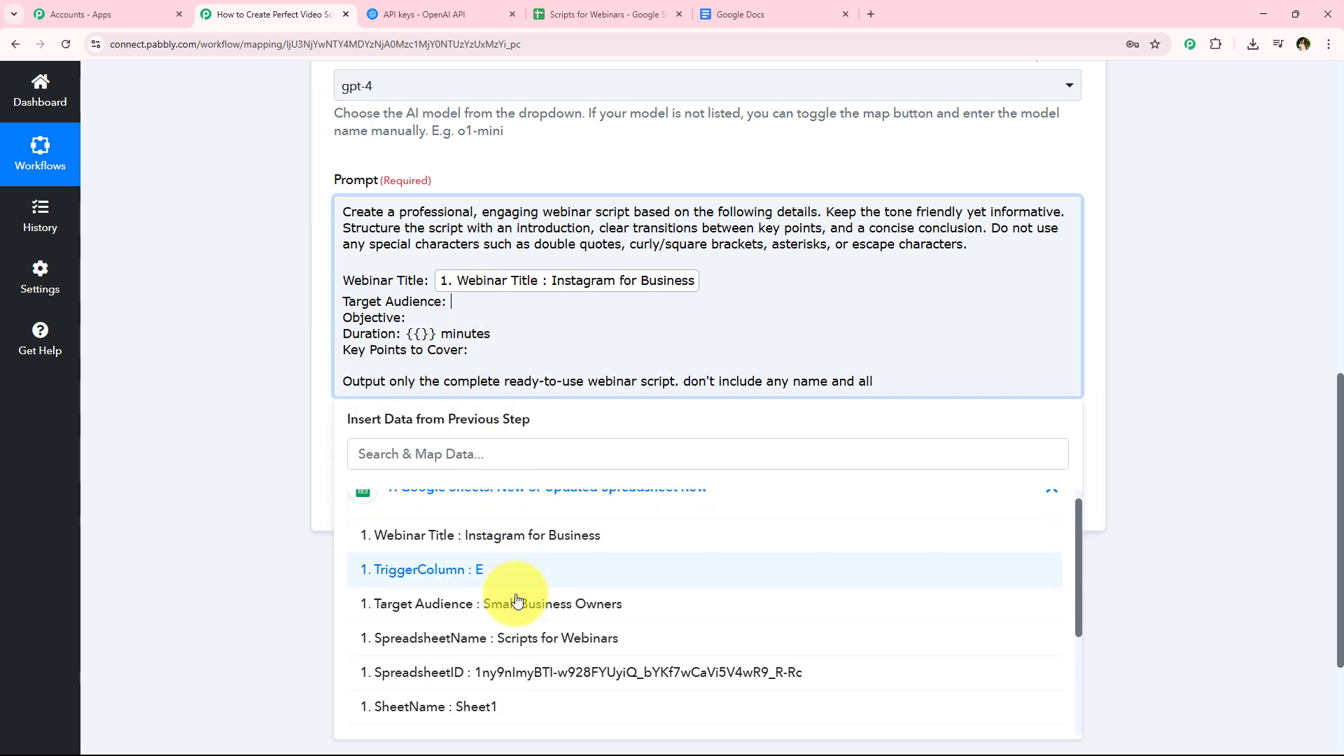
scroll(532, 590, up, 1)
click(532, 586)
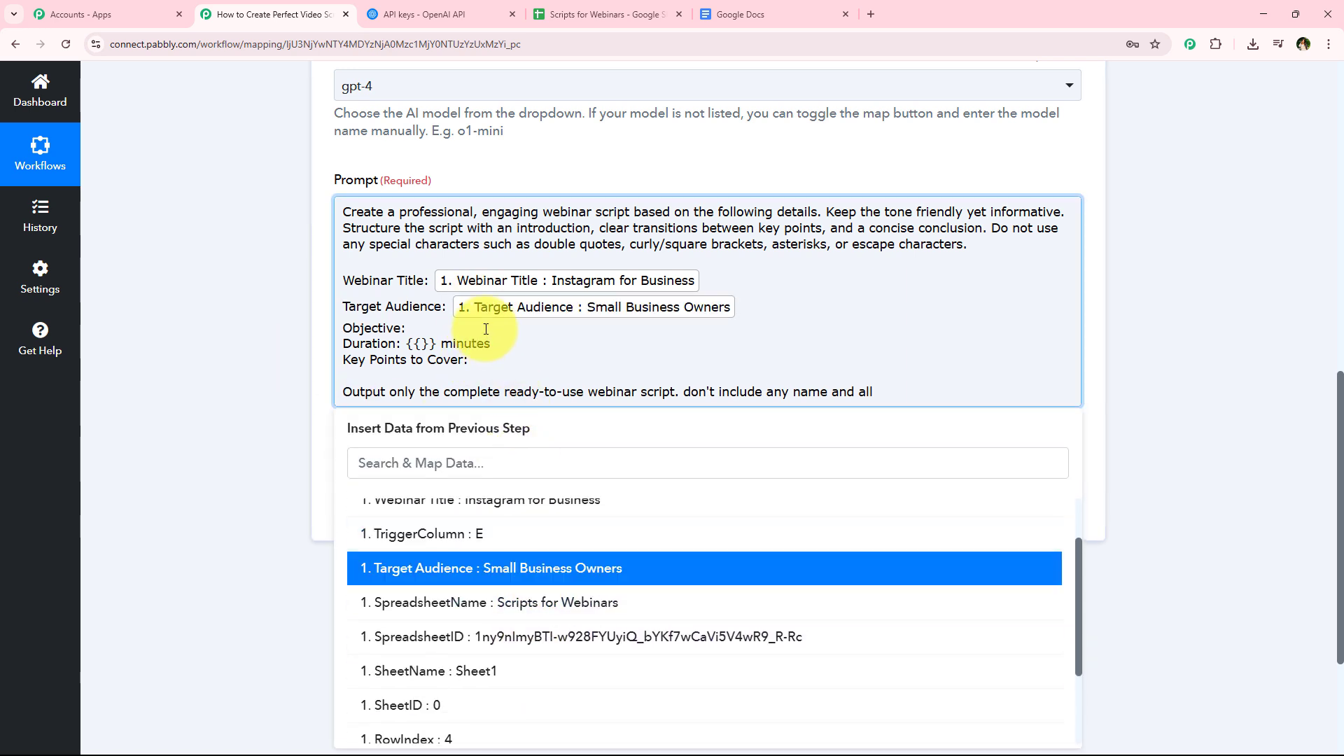
Step: Map the sheet's Objective value after the Objective line of the prompt
click(419, 328)
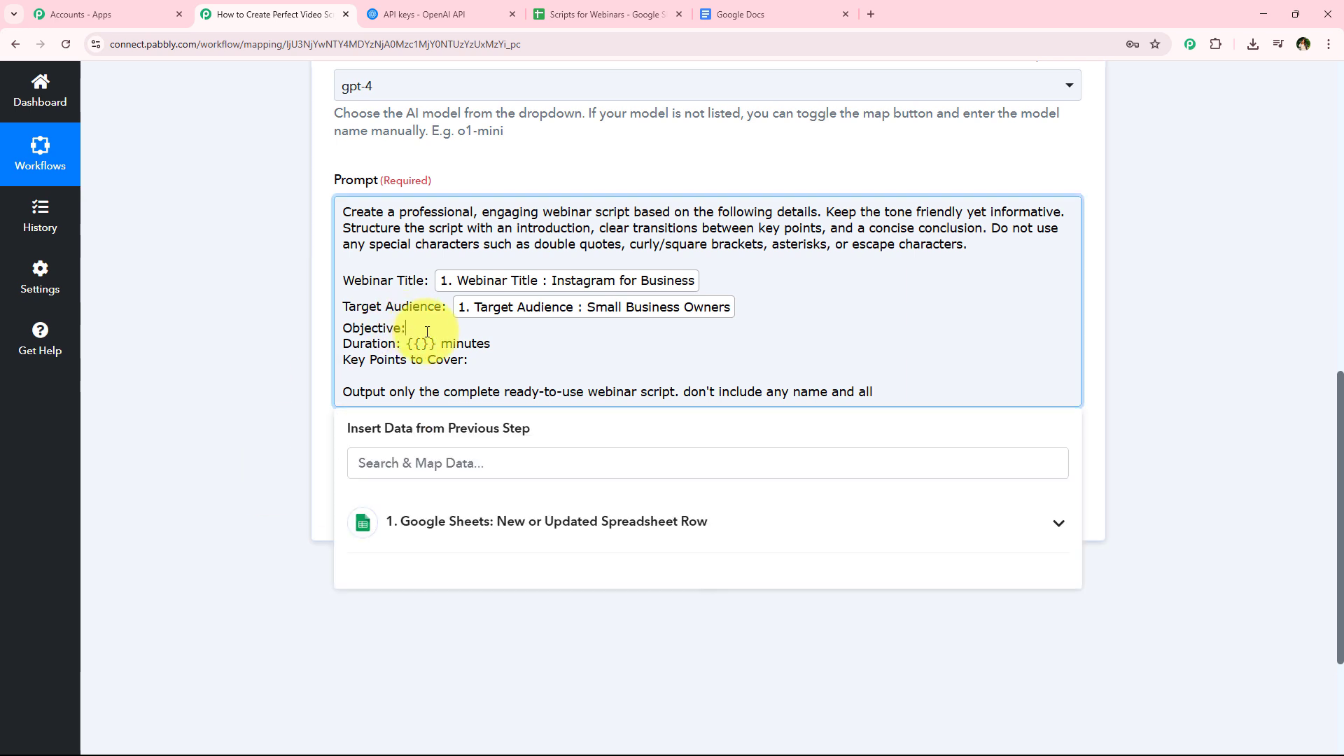
click(482, 523)
scroll(493, 619, down, 2)
click(490, 703)
Step: Replace the {{}} placeholder in the prompt's Duration line with the mapped Duration (mins) value
double_click(420, 354)
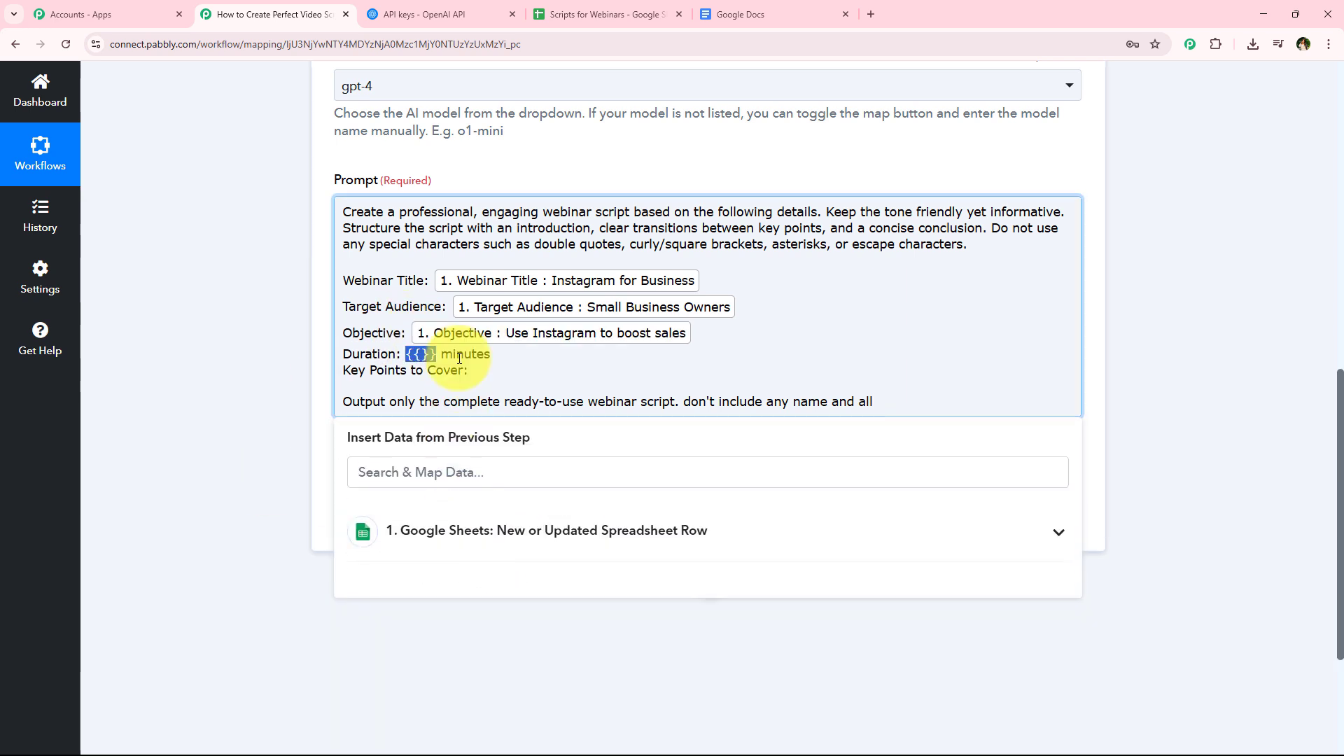
click(480, 532)
scroll(455, 700, down, 3)
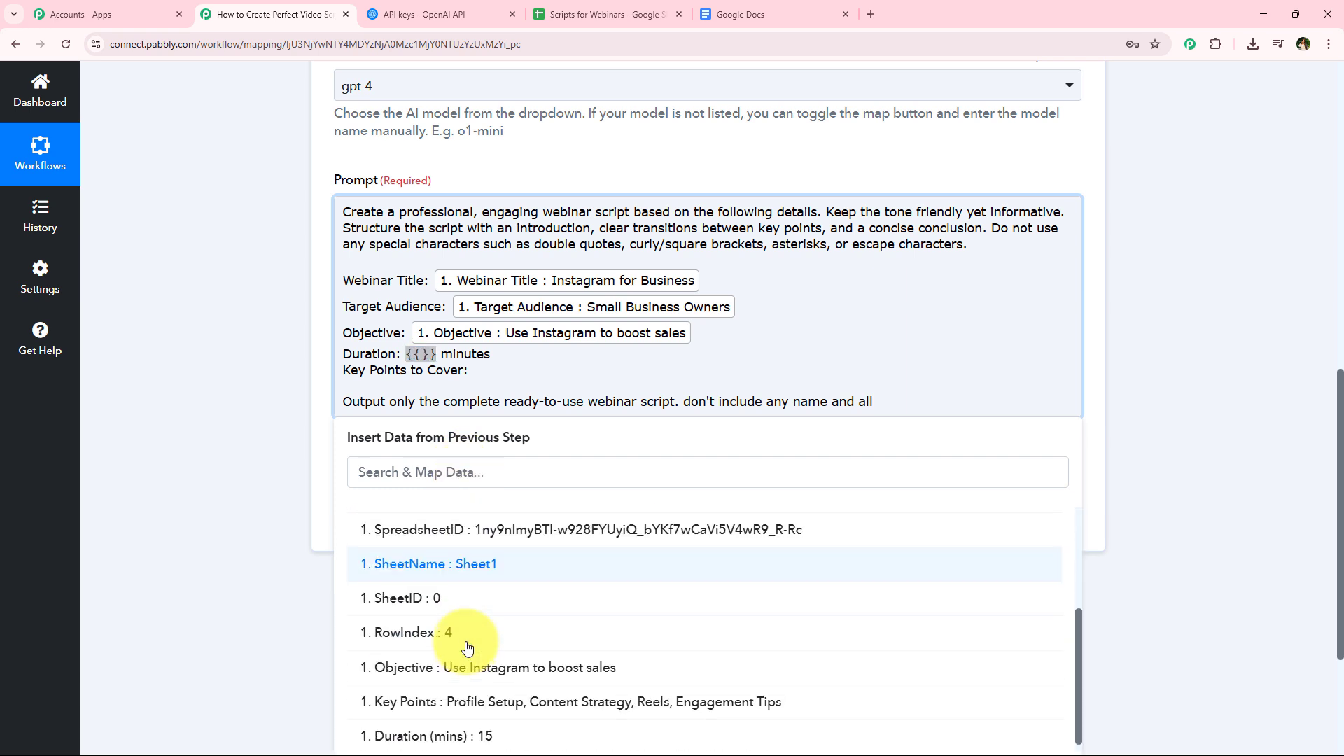
click(466, 733)
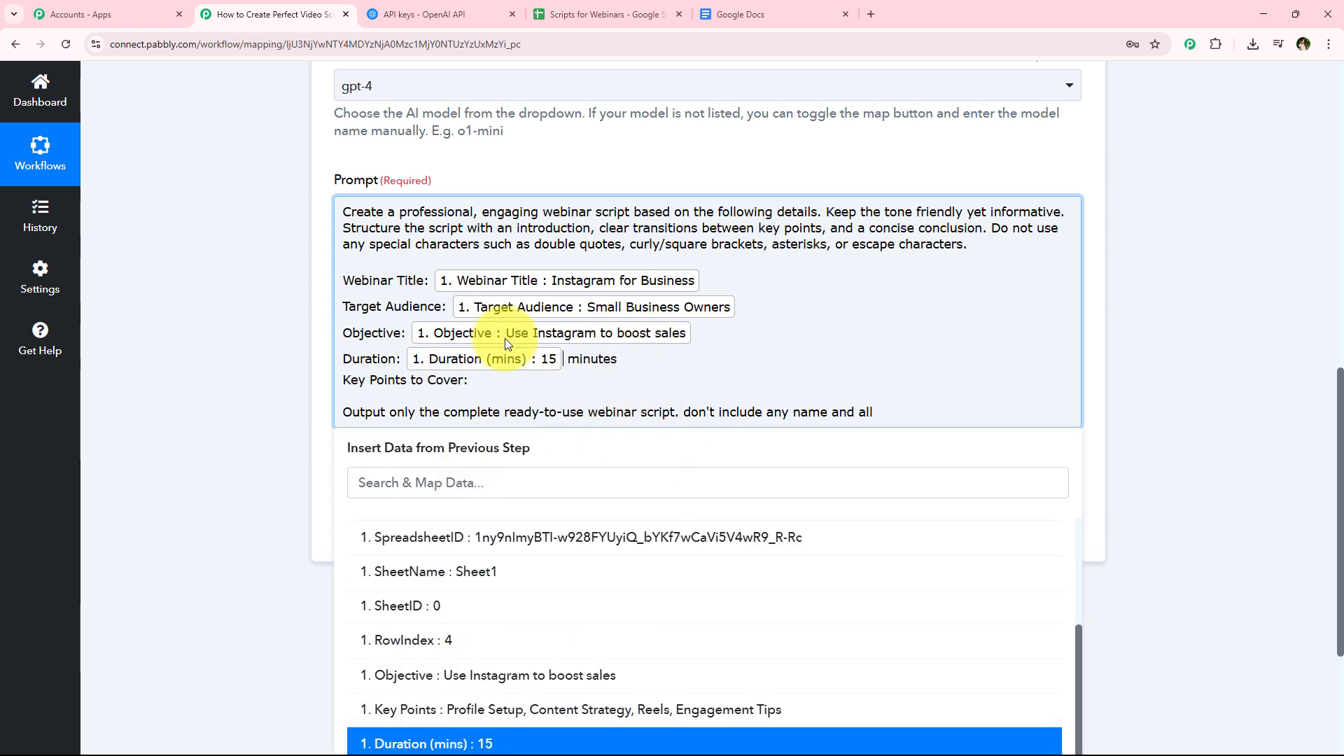
Step: Map the sheet's Key Points value after the prompt's Key Points to Cover line
click(545, 384)
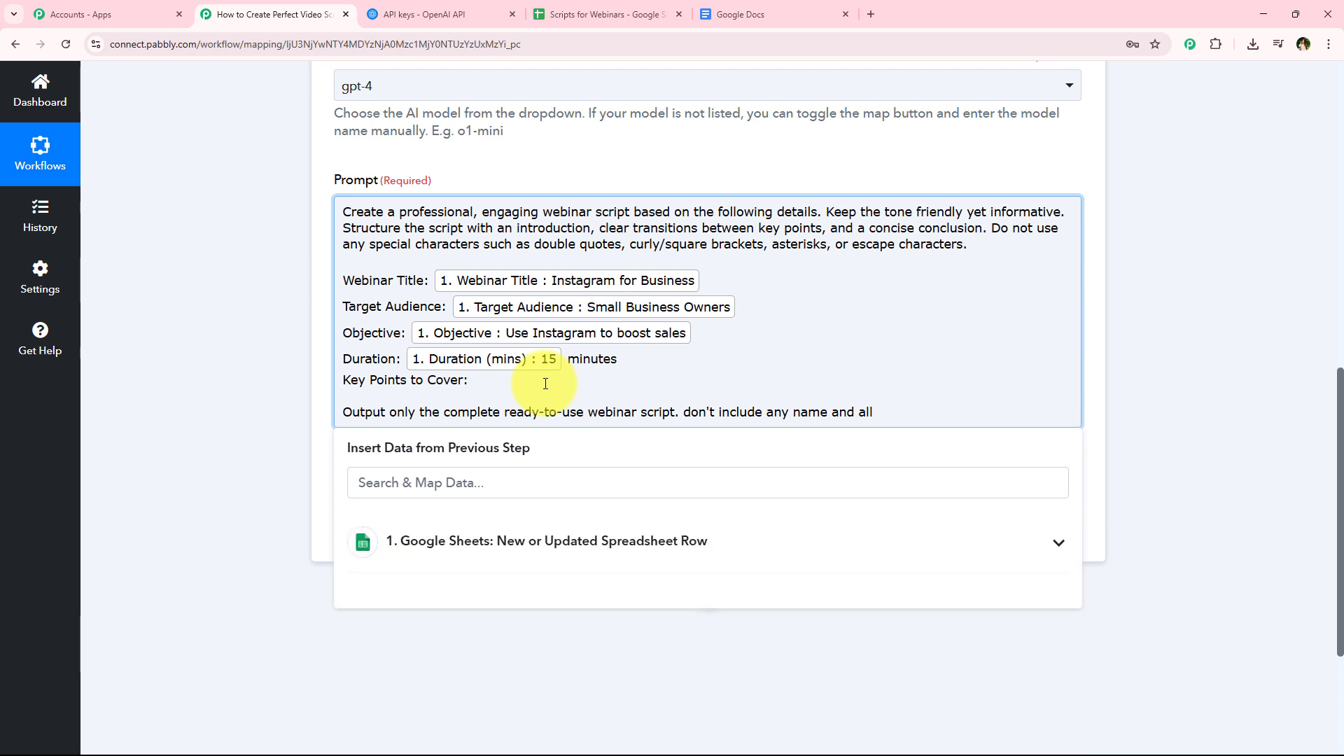
click(528, 553)
scroll(532, 609, down, 4)
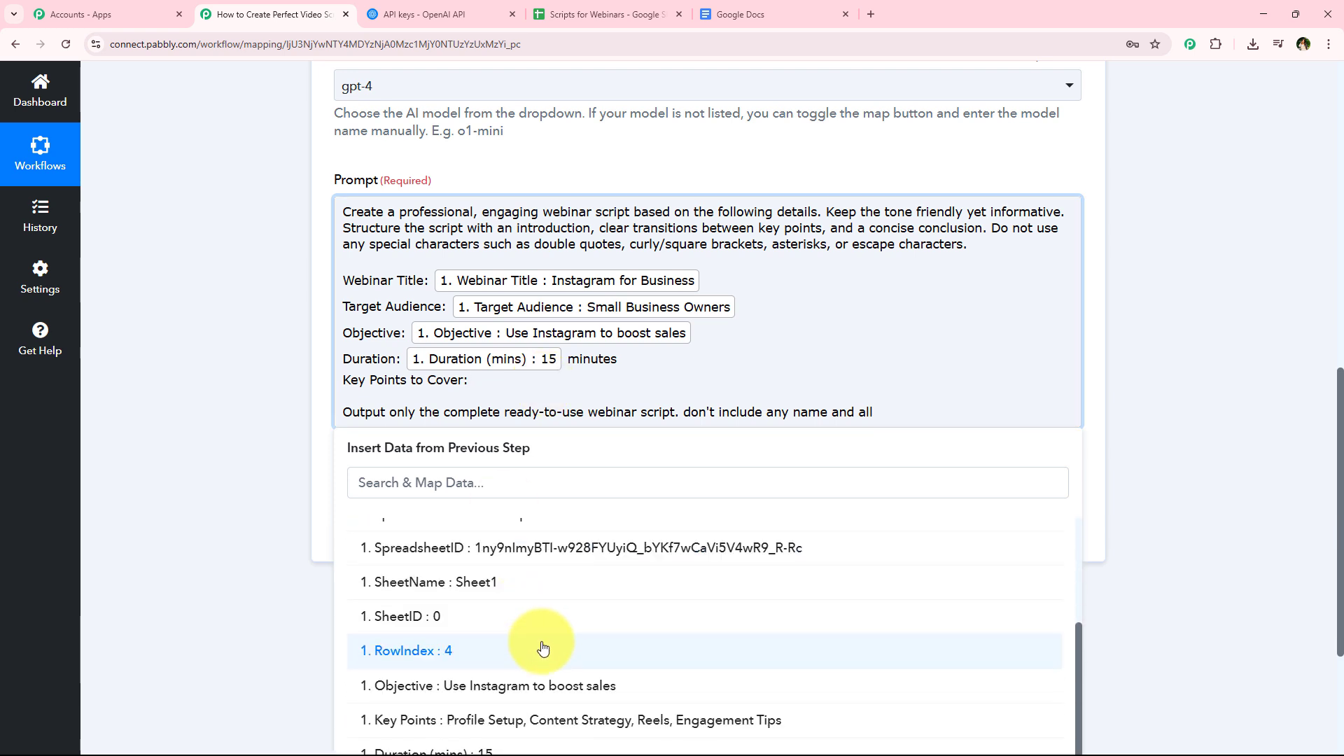
click(504, 719)
click(245, 366)
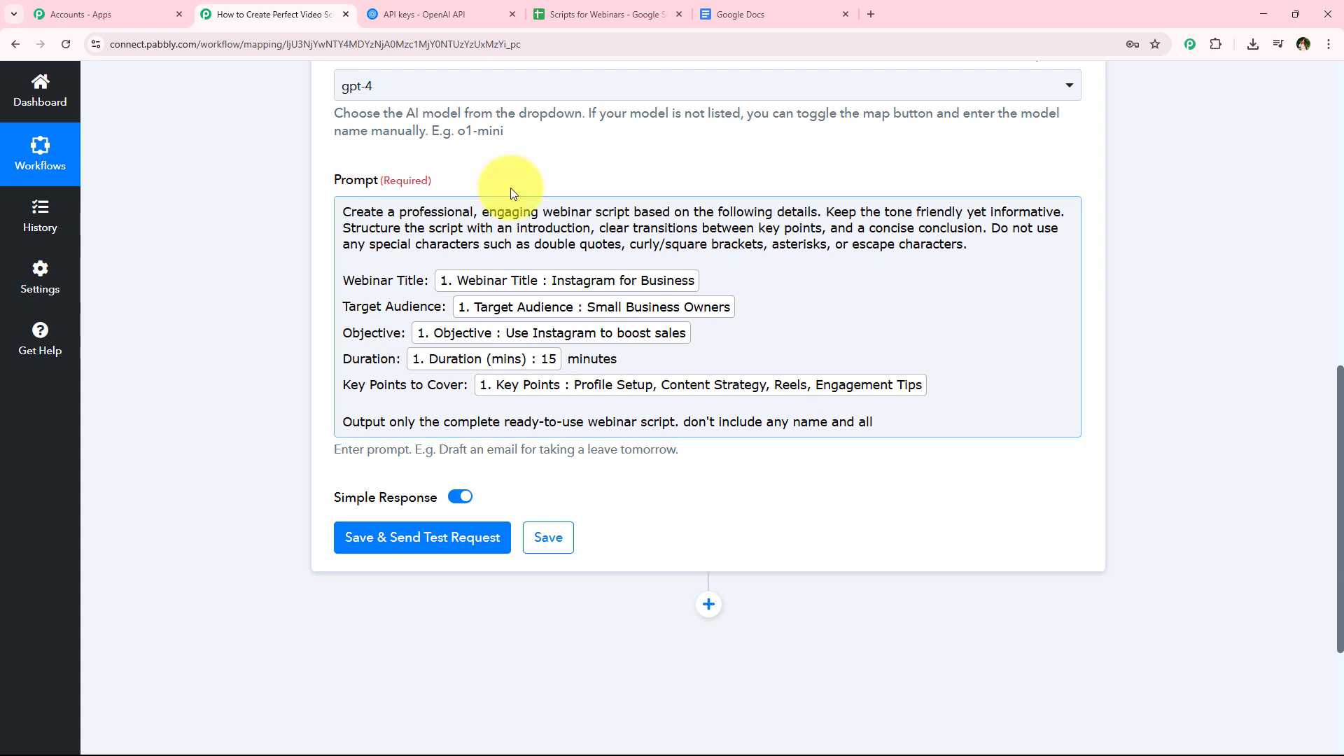
Step: Save the ChatGPT action and send a test request to generate the webinar script
click(438, 546)
scroll(283, 410, down, 2)
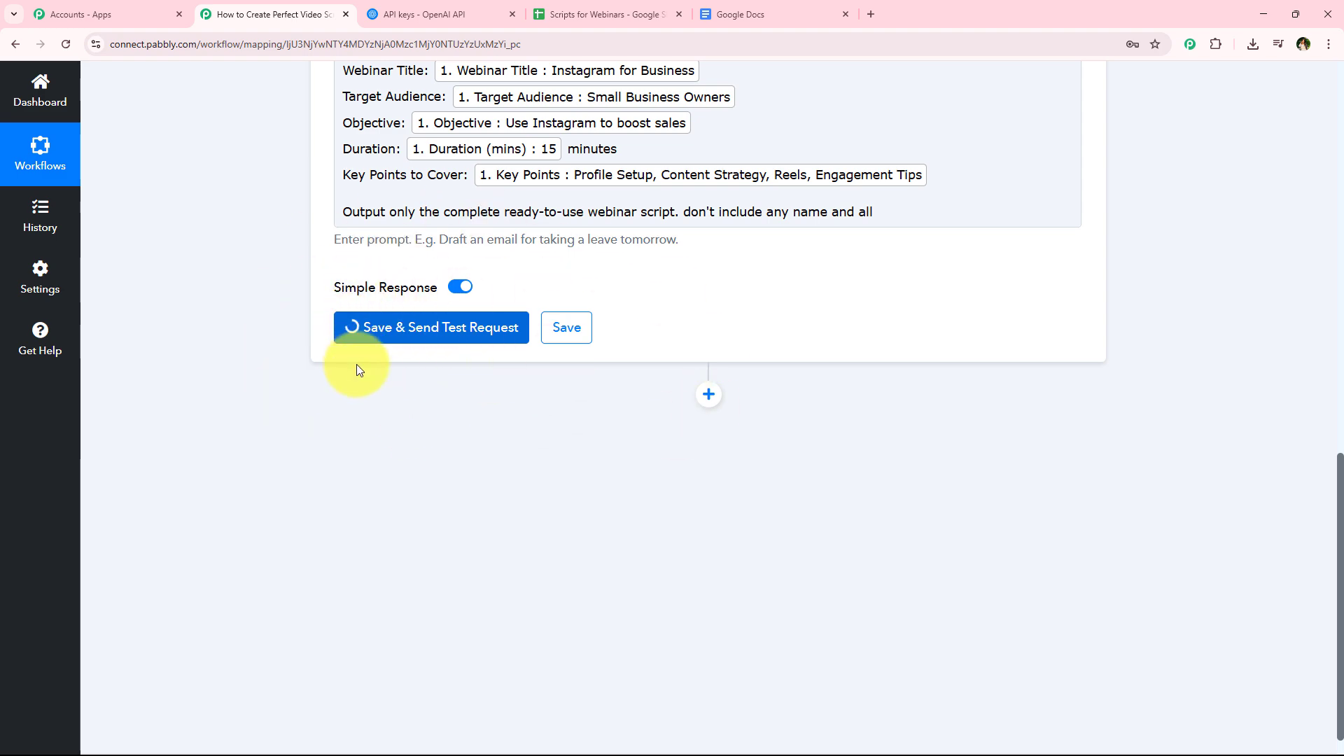
scroll(272, 404, up, 5)
scroll(240, 453, down, 3)
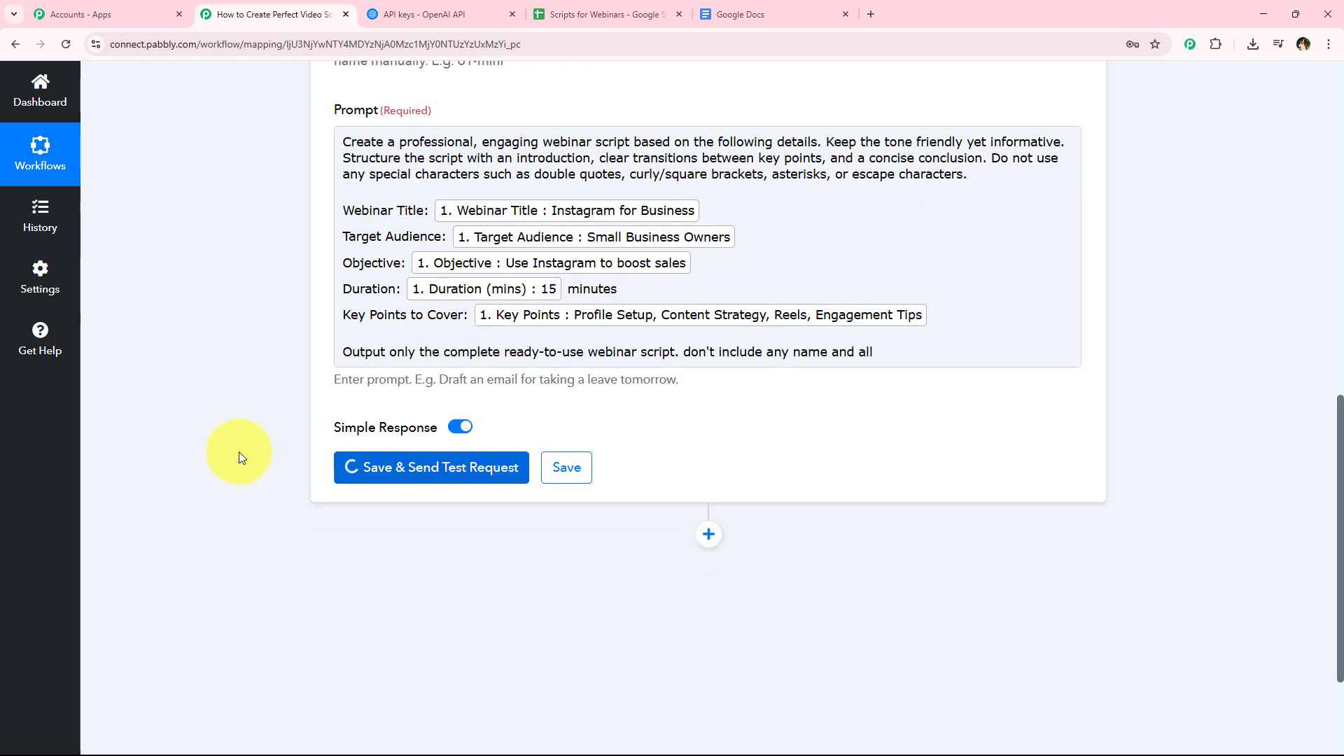
scroll(235, 456, down, 2)
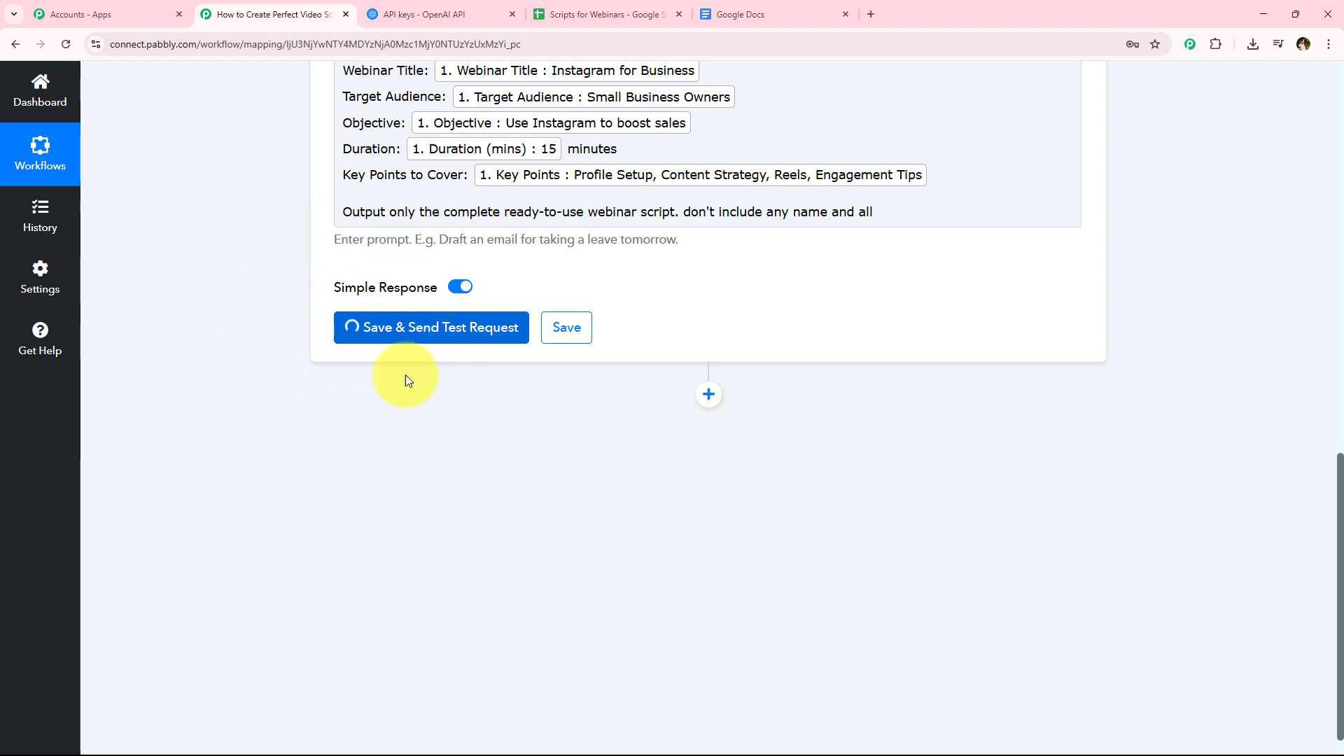
Step: Enlarge the Choices 0 Message Content value in the ChatGPT response and read through the generated script
scroll(293, 378, down, 4)
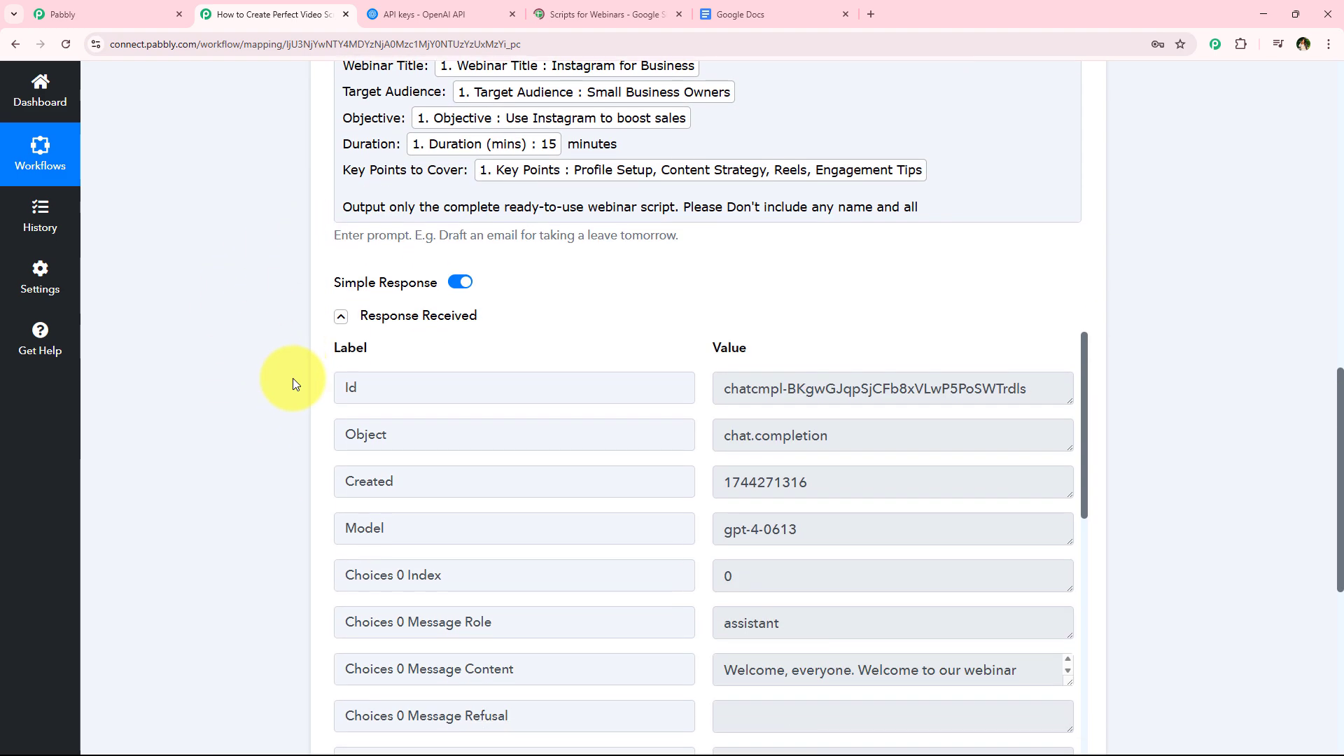
scroll(921, 350, down, 3)
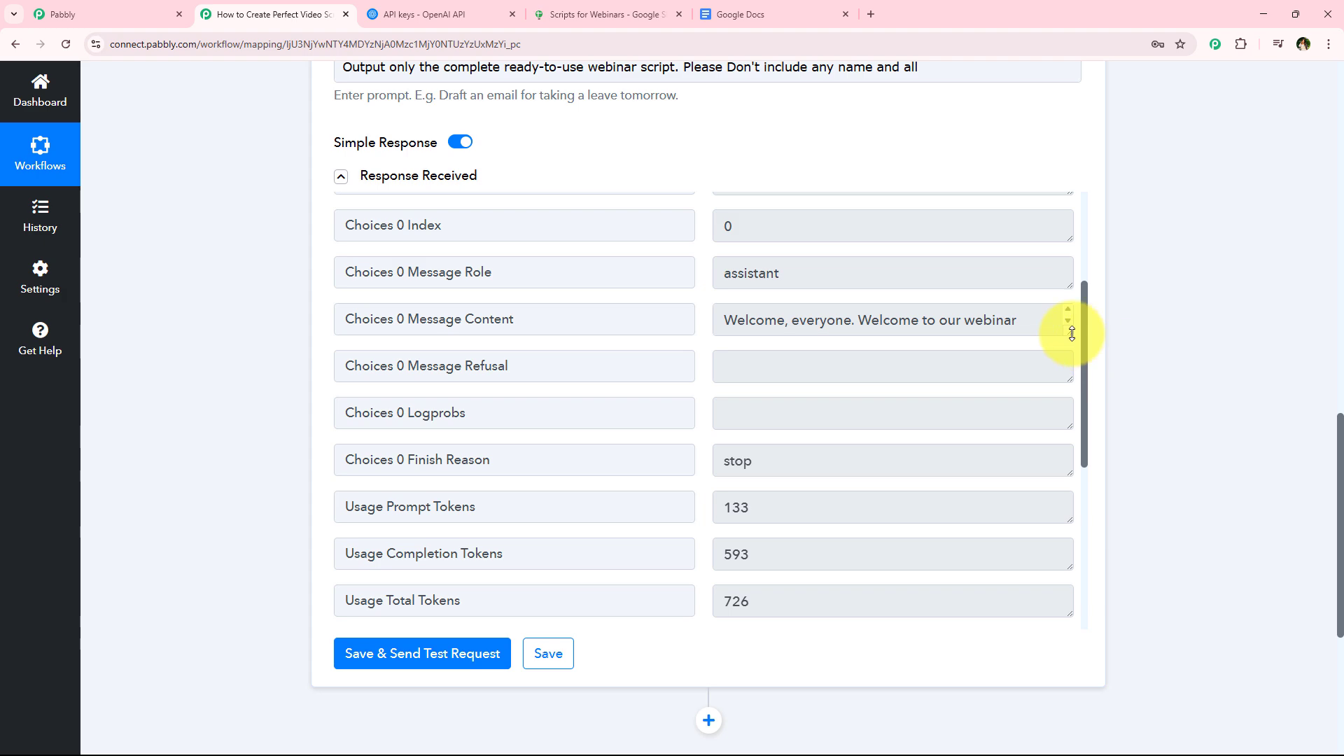
drag(1072, 334, 1068, 606)
scroll(826, 434, down, 10)
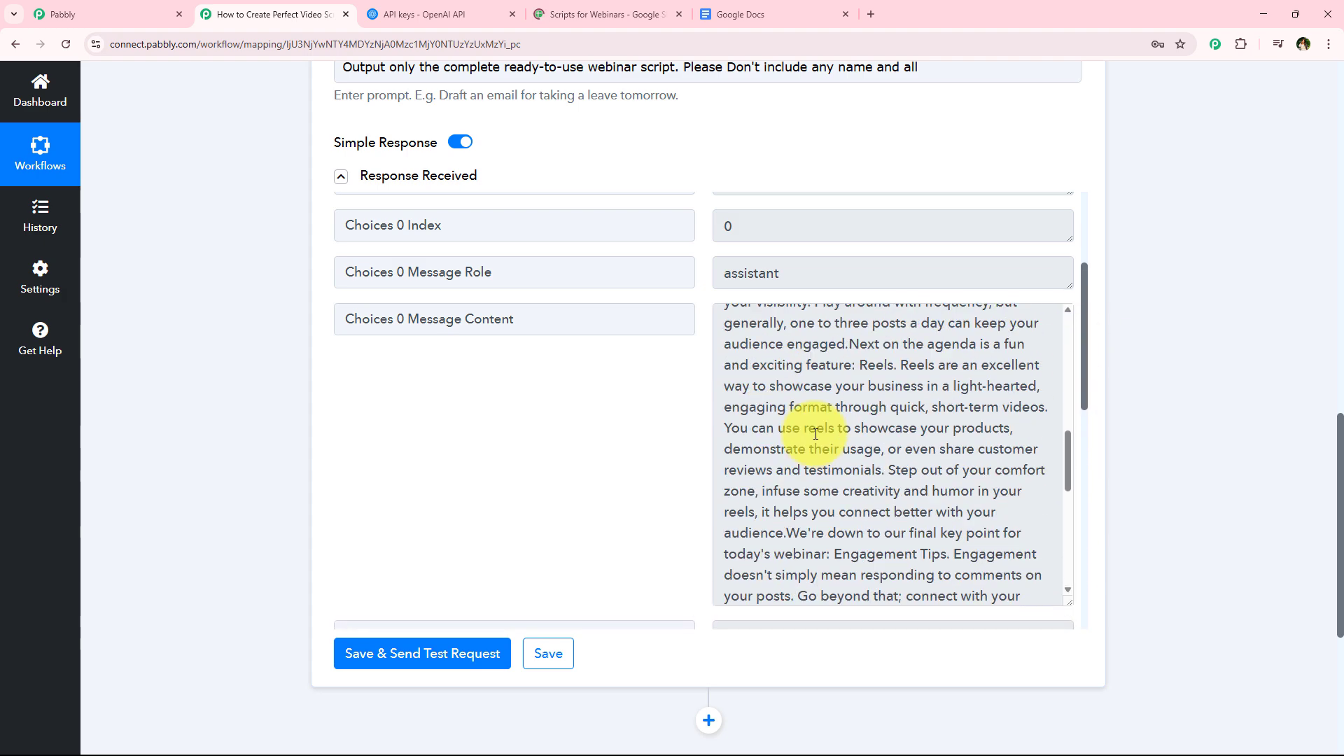
scroll(816, 434, down, 10)
scroll(532, 462, up, 5)
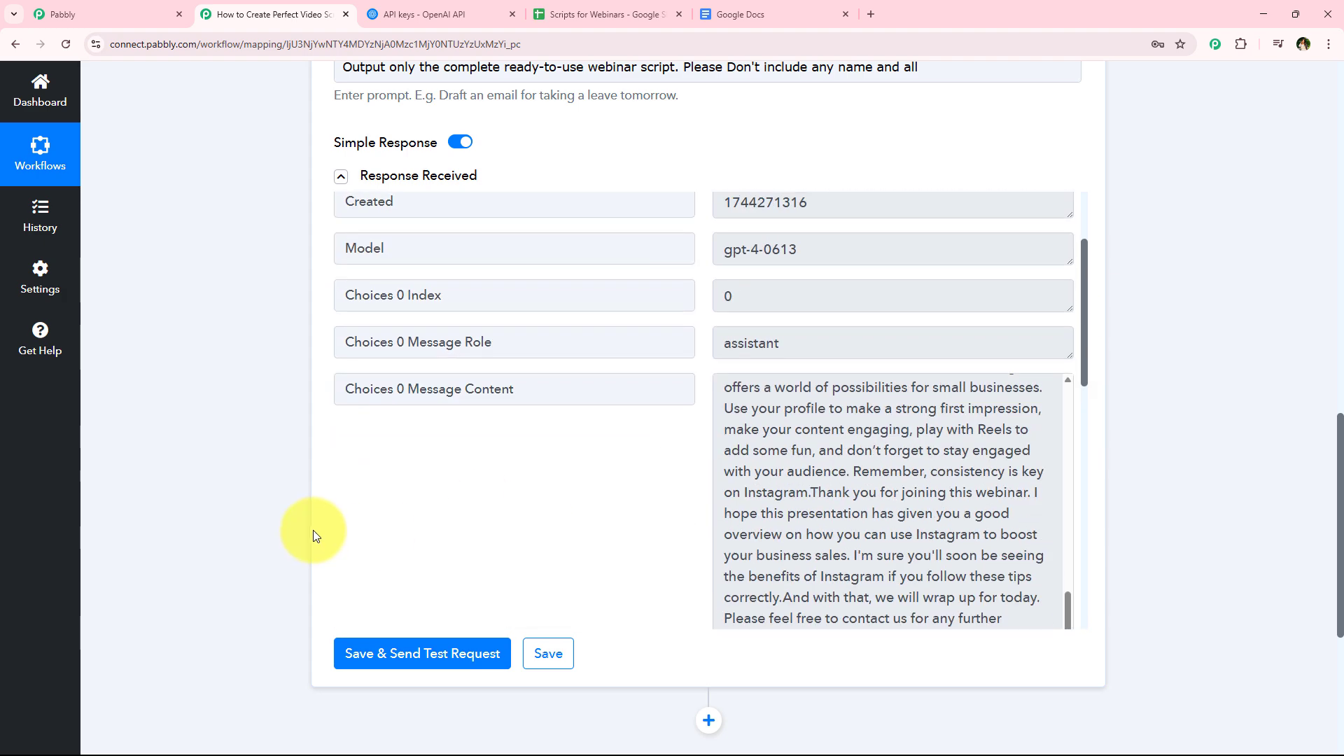
Step: Collapse the OpenAI ChatGPT action so that the workflow shows only its step headers
scroll(262, 529, up, 12)
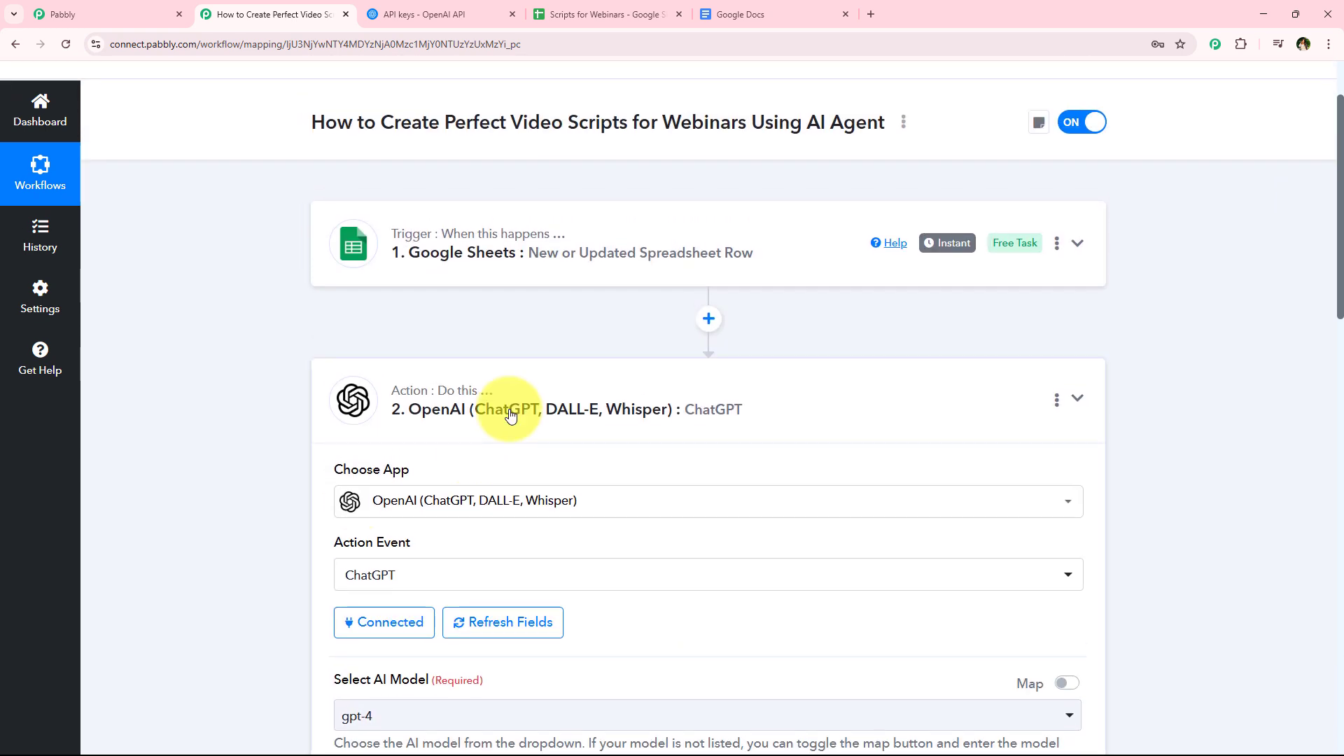
click(510, 414)
scroll(280, 420, up, 2)
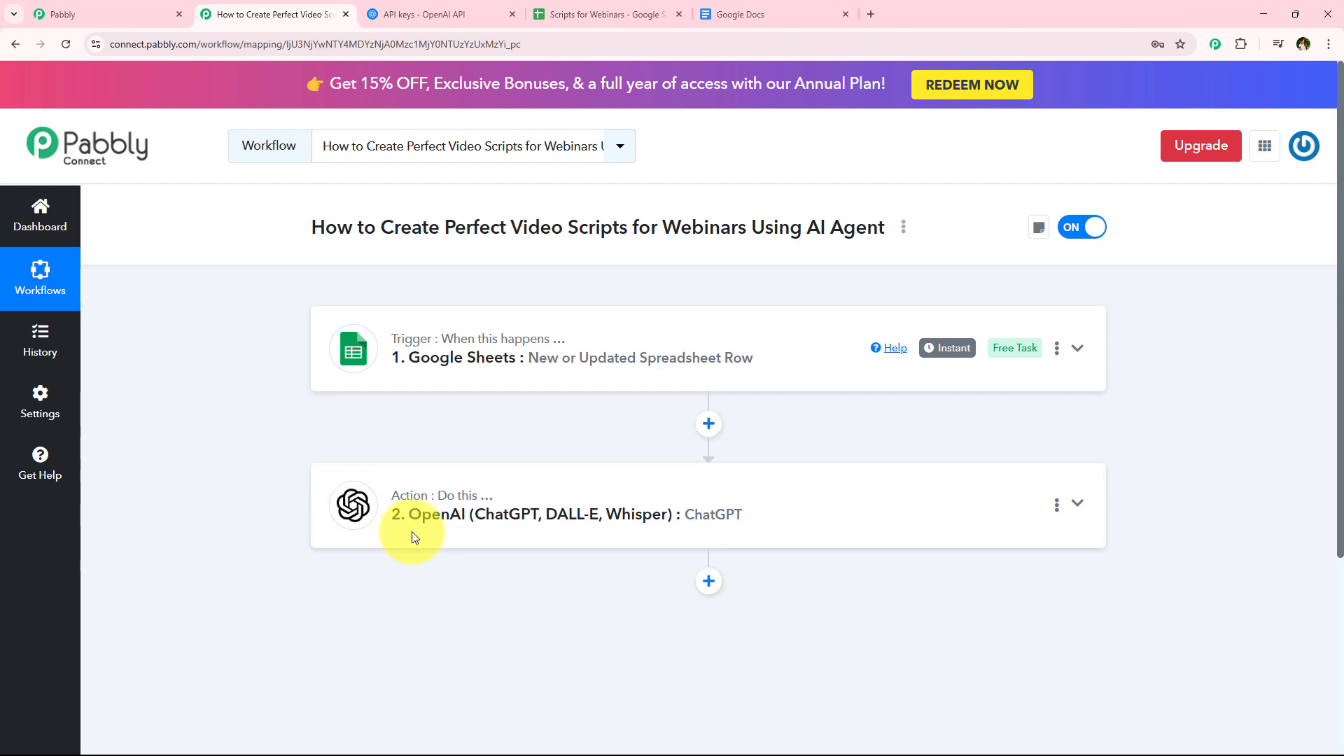
click(606, 14)
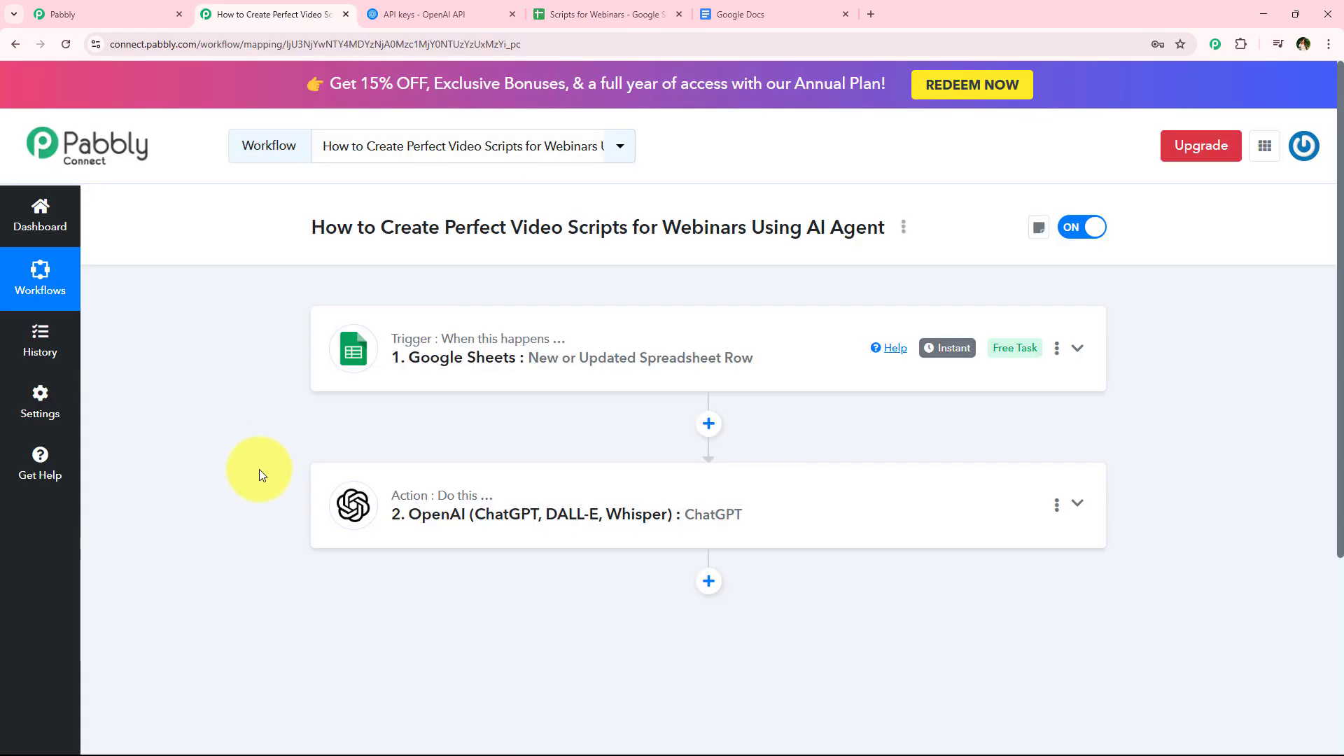
Step: Add a Google Docs action after the ChatGPT step with Create a Blank Document as its action event
scroll(273, 476, down, 4)
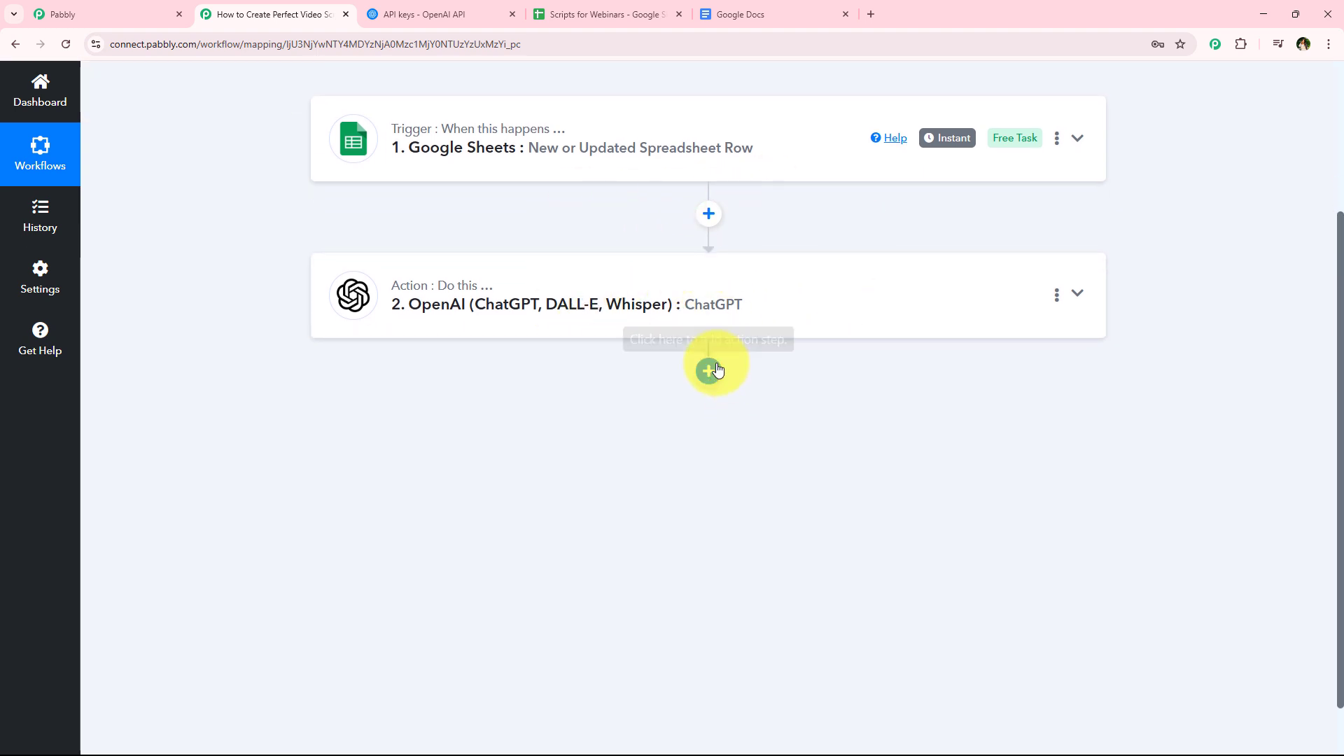
click(716, 370)
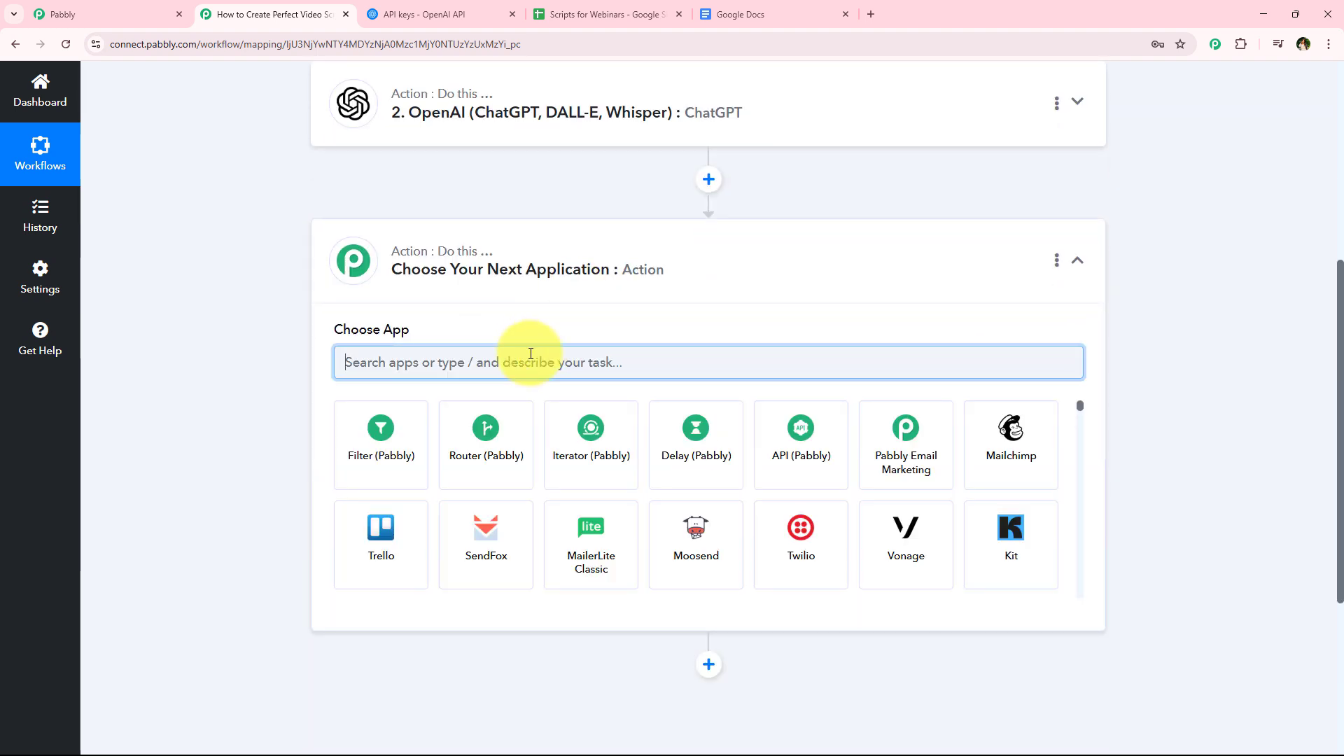
text(Doc)
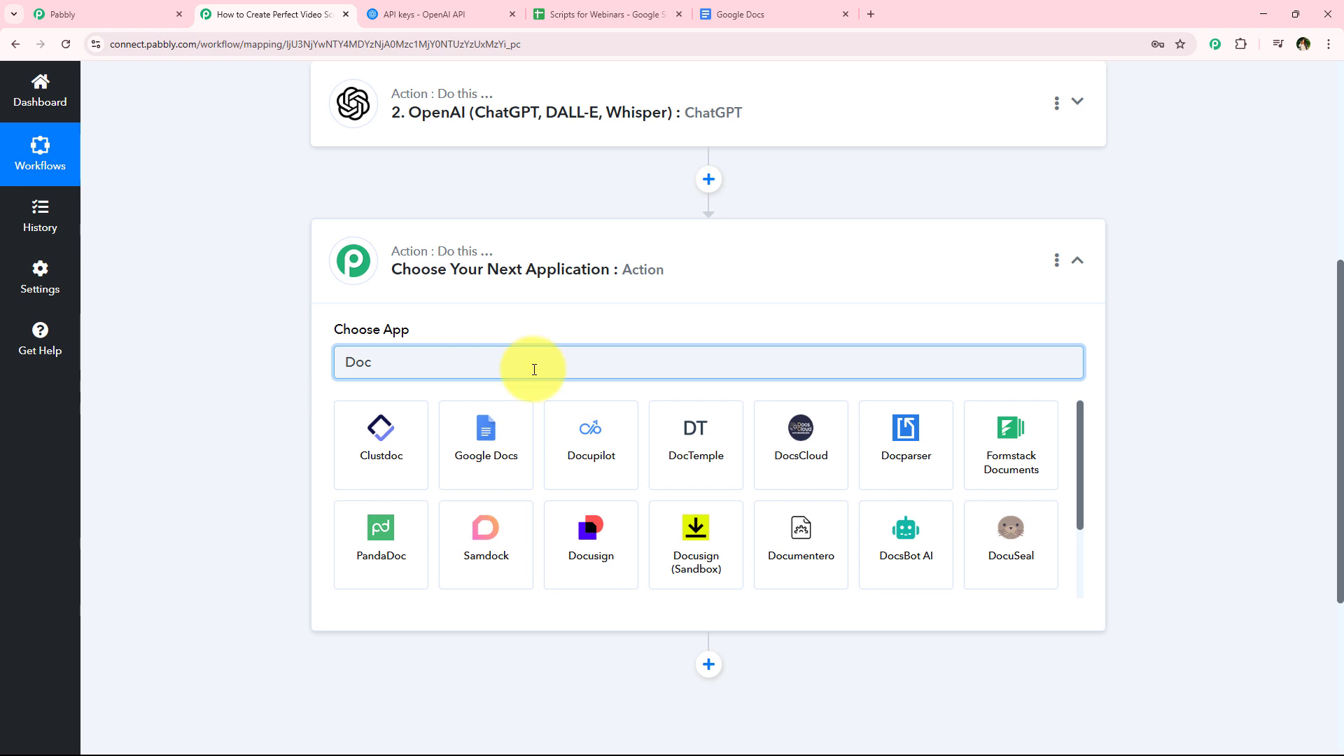
click(462, 463)
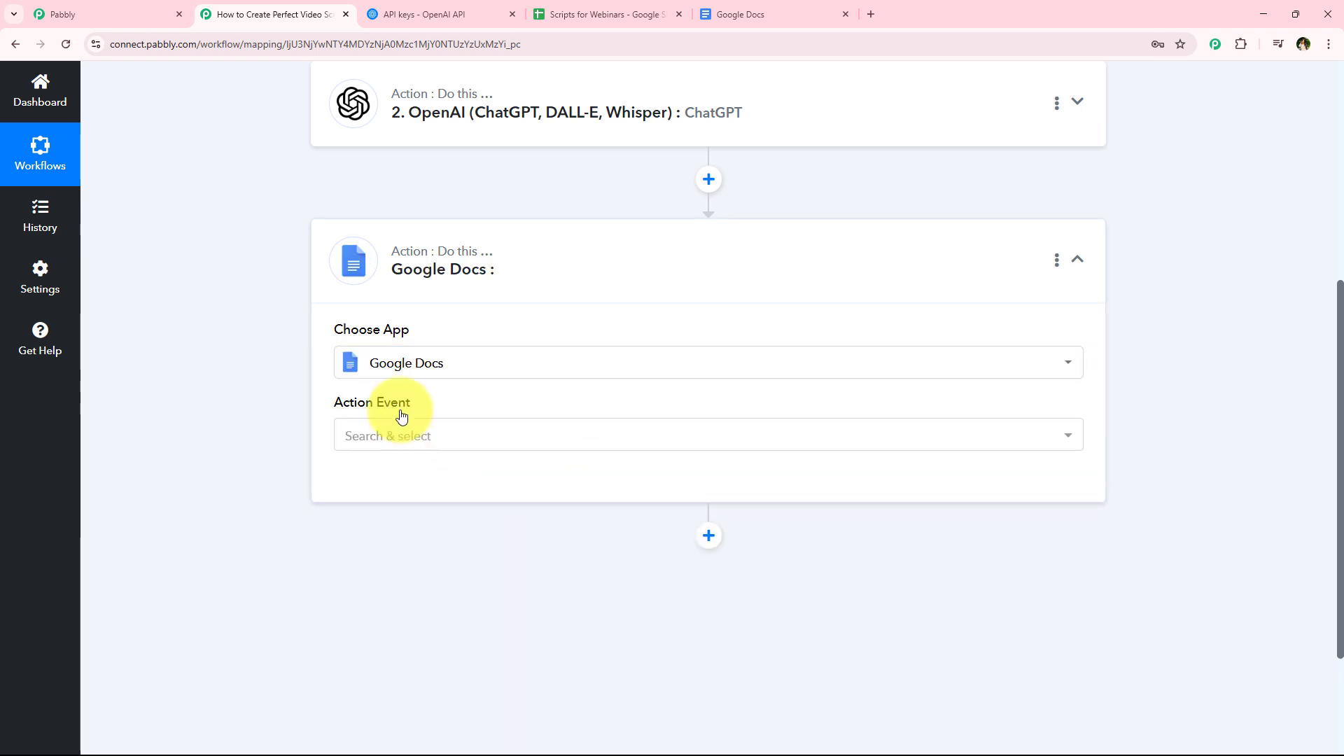
click(357, 445)
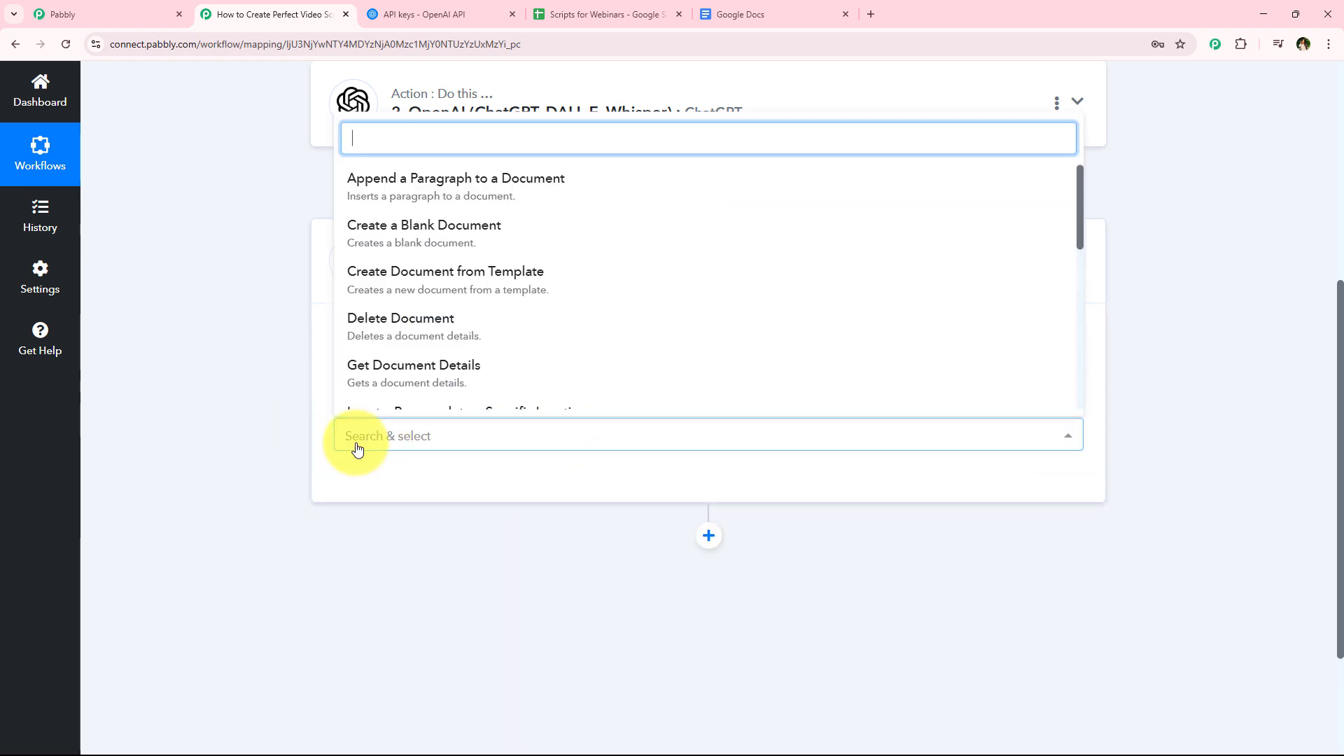
click(506, 234)
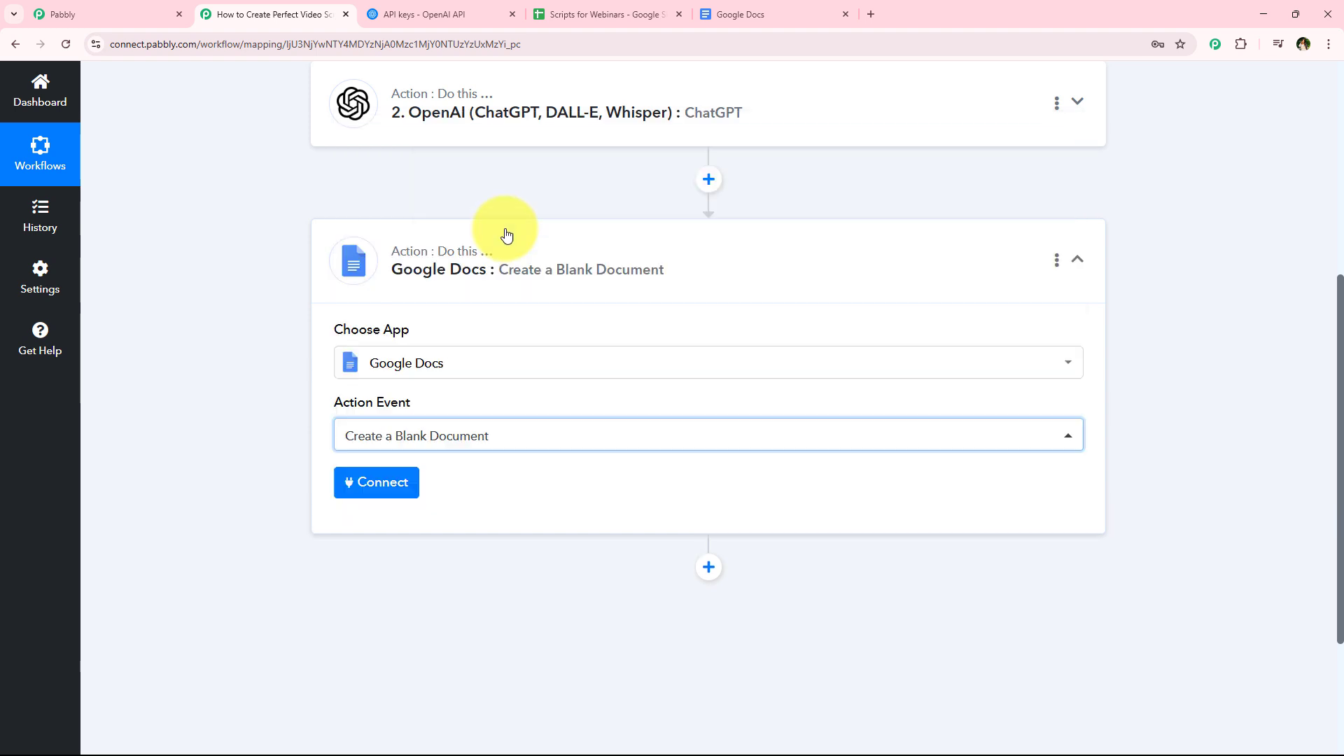
Step: Connect the Create a Blank Document action through a new Google Docs connection, signing in with the Pabbly Google account and allowing access
click(411, 490)
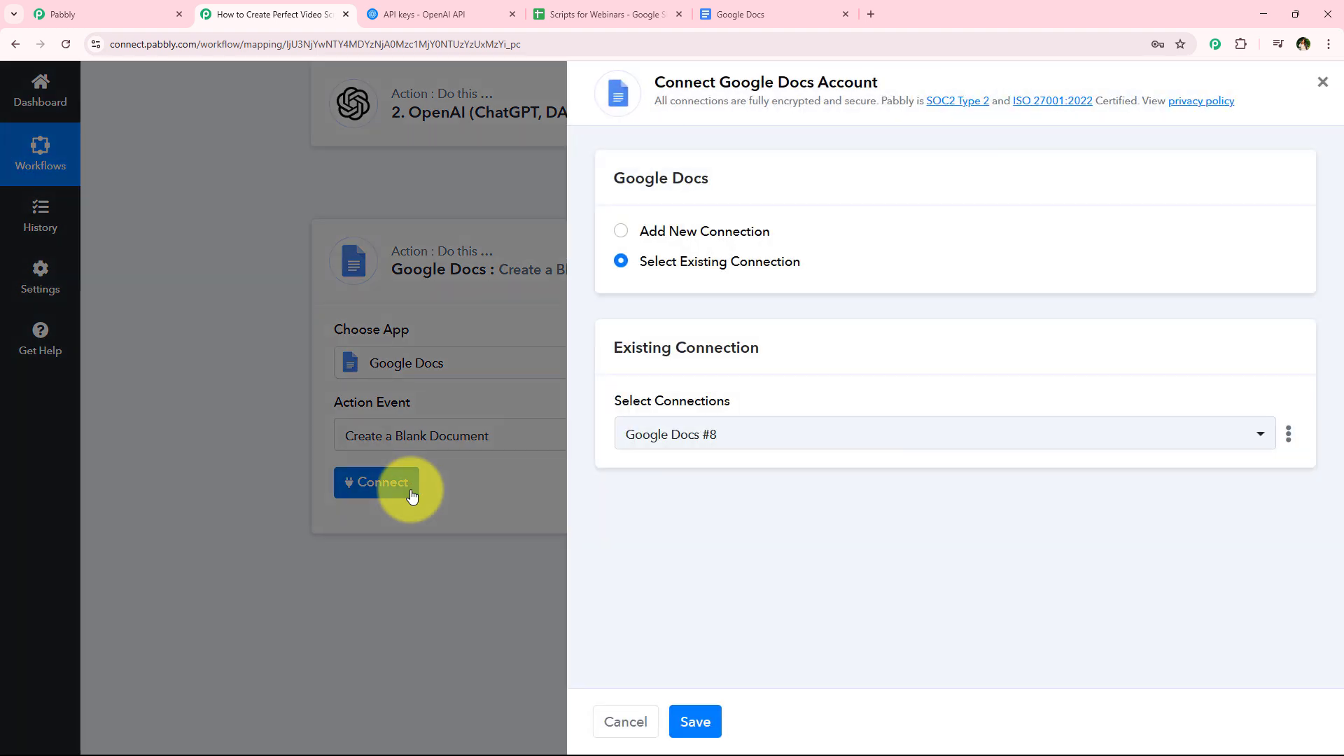
click(722, 233)
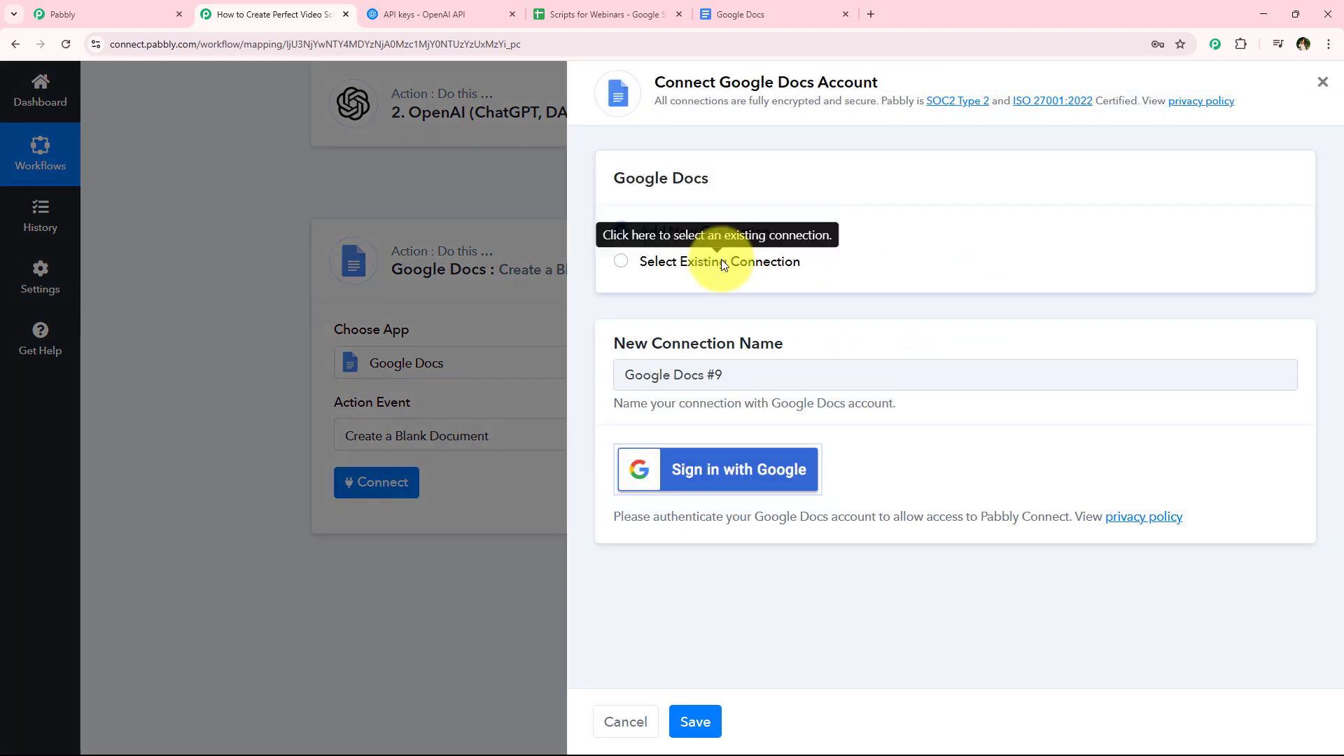
click(723, 261)
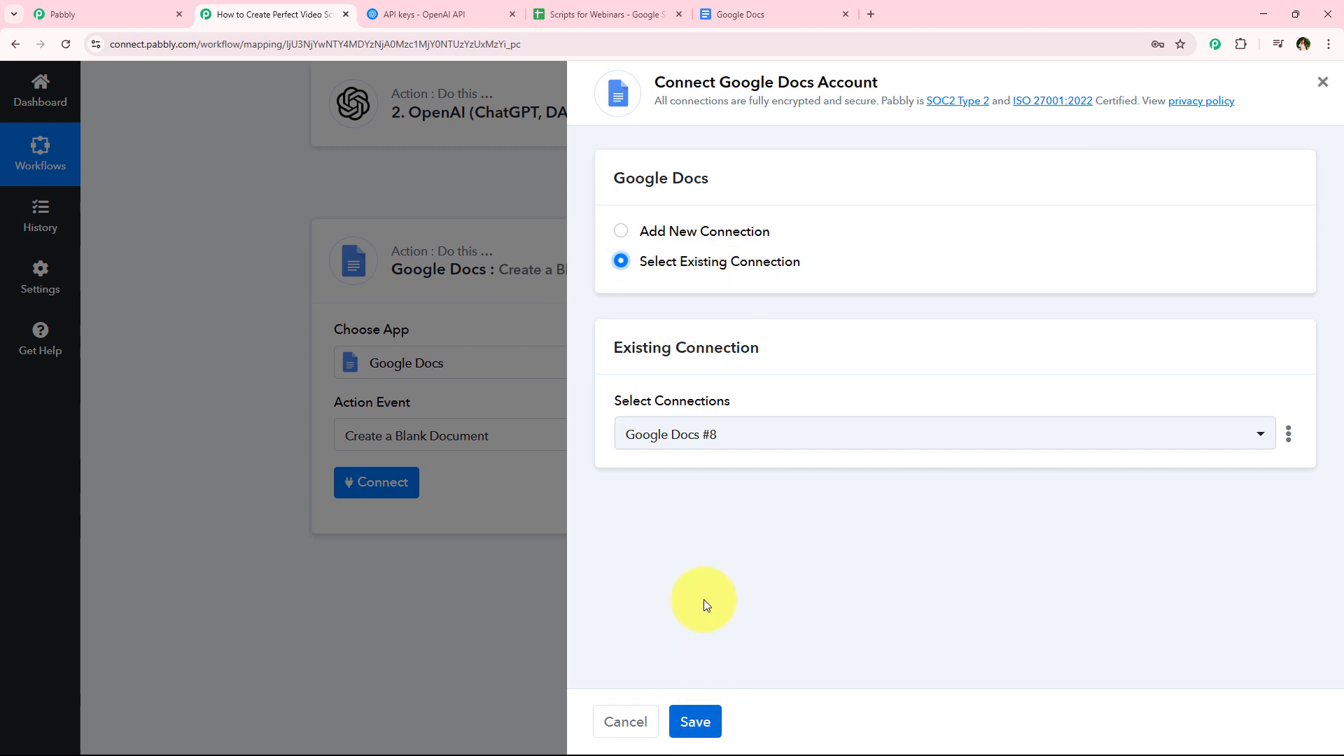
click(712, 232)
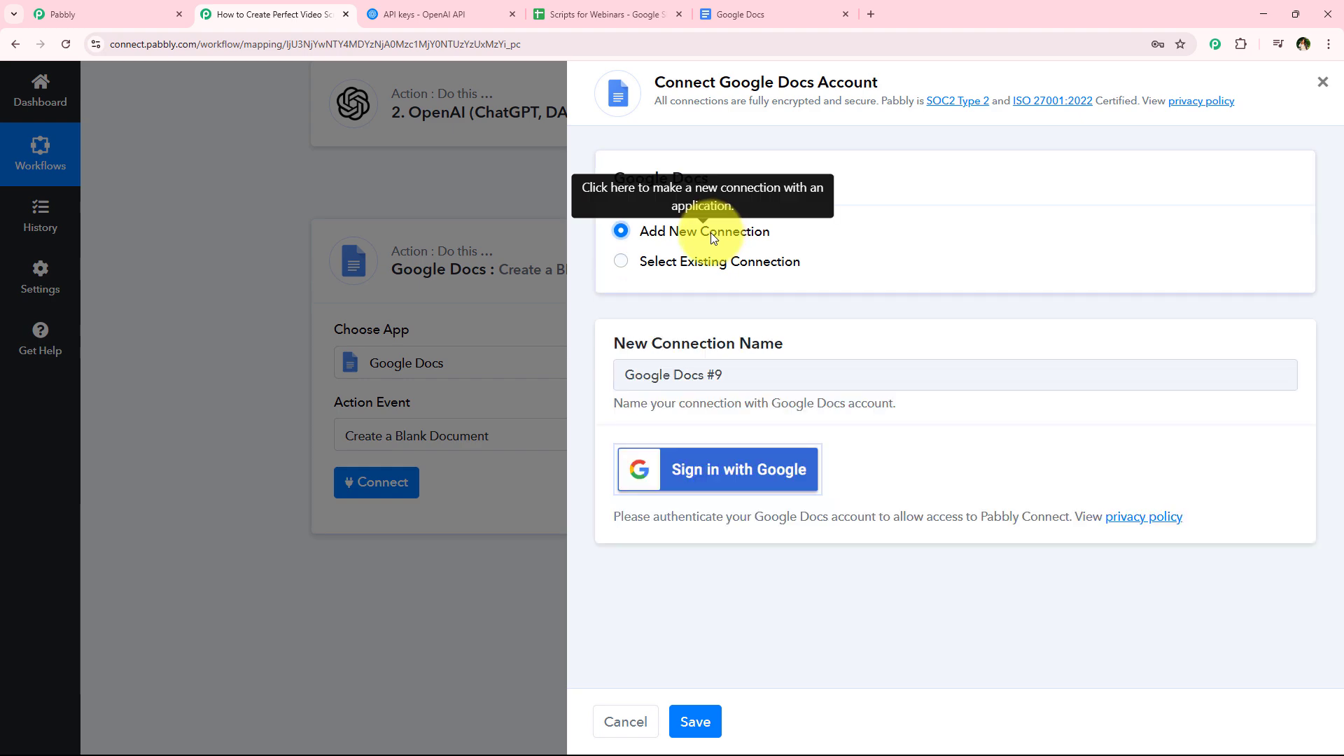
click(760, 474)
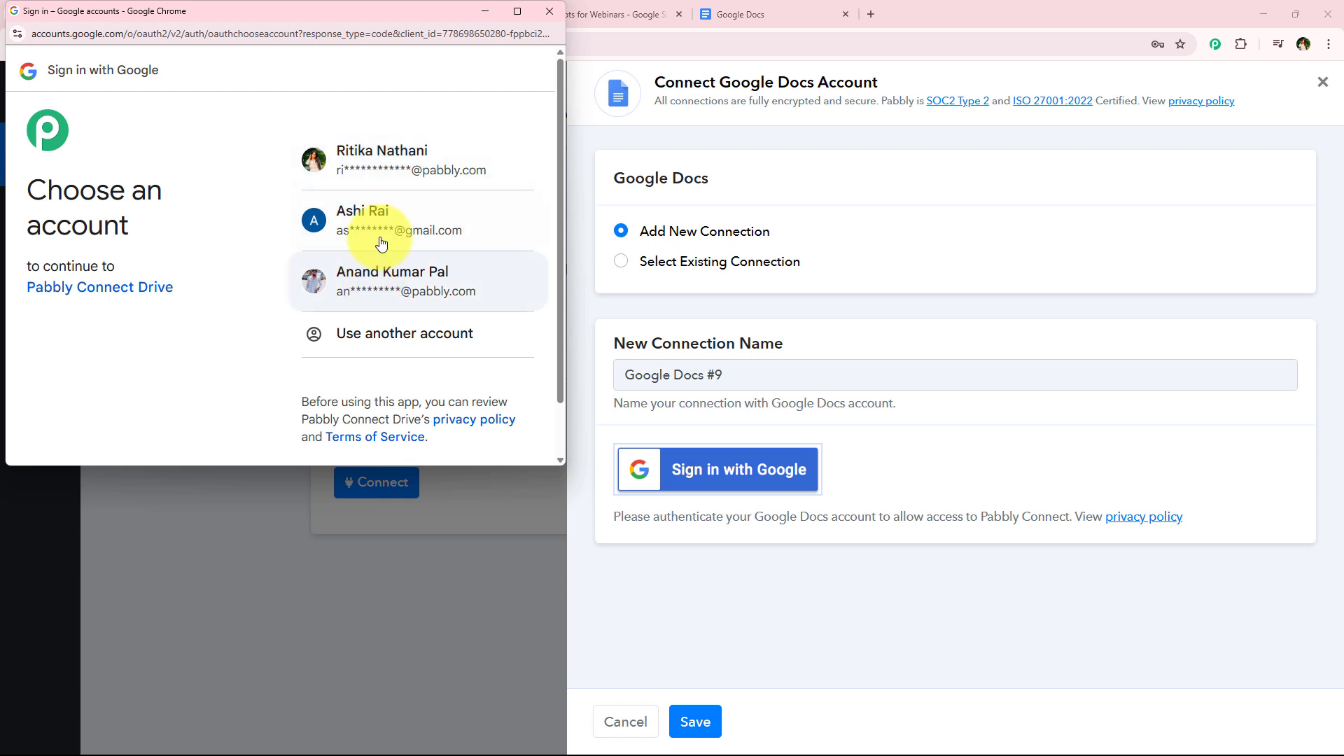
click(390, 162)
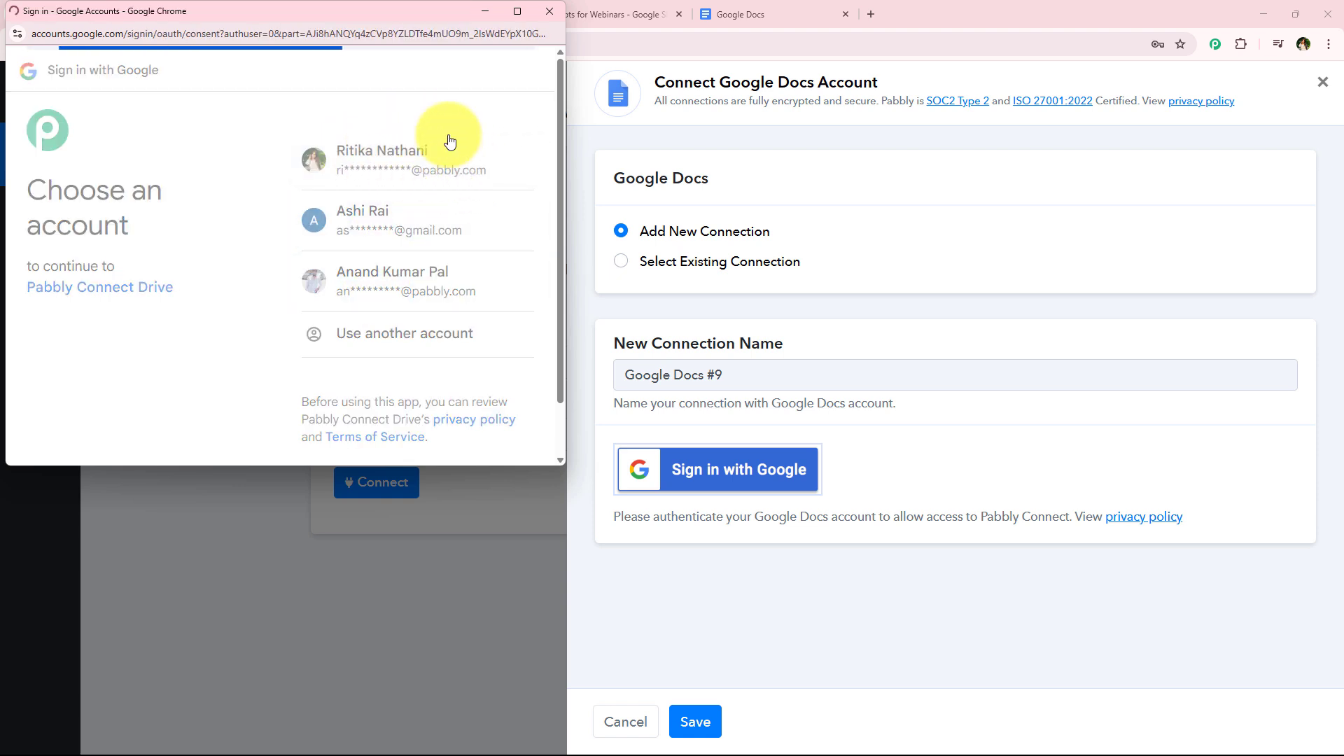
drag(256, 471, 255, 658)
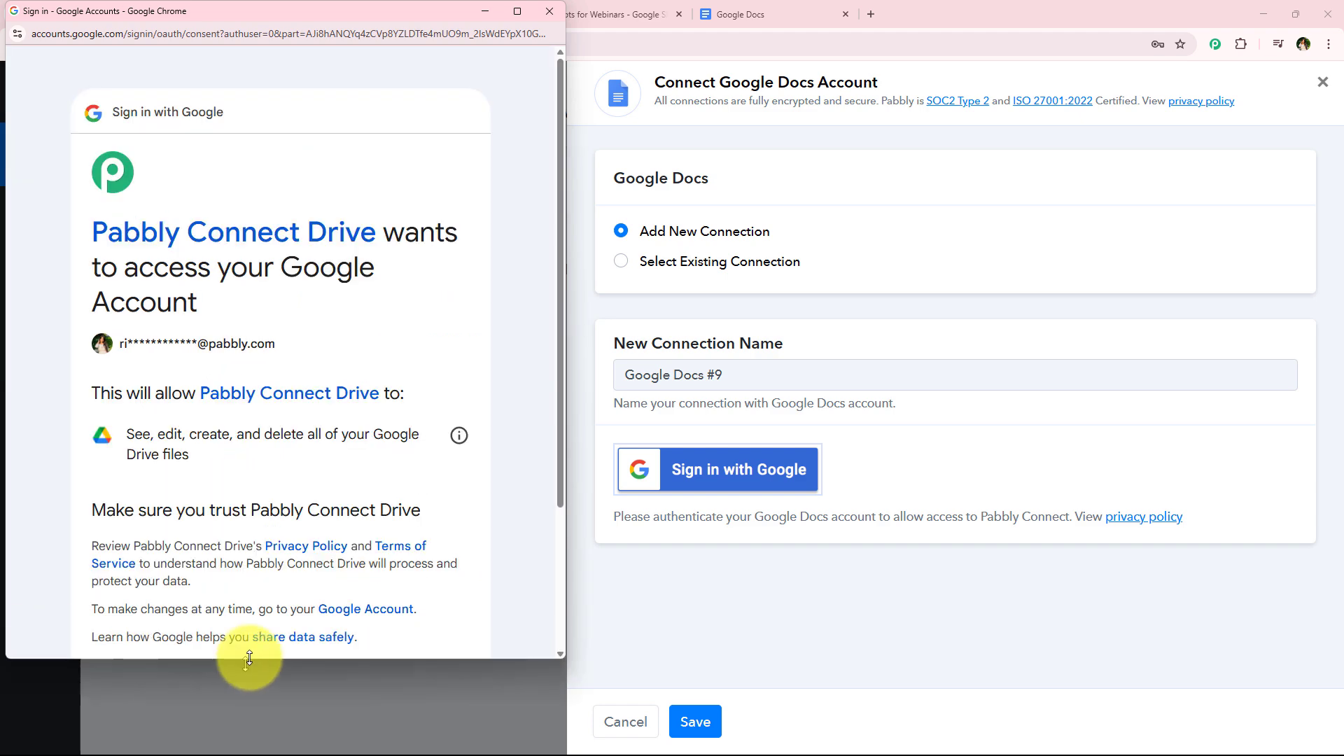
scroll(322, 359, down, 3)
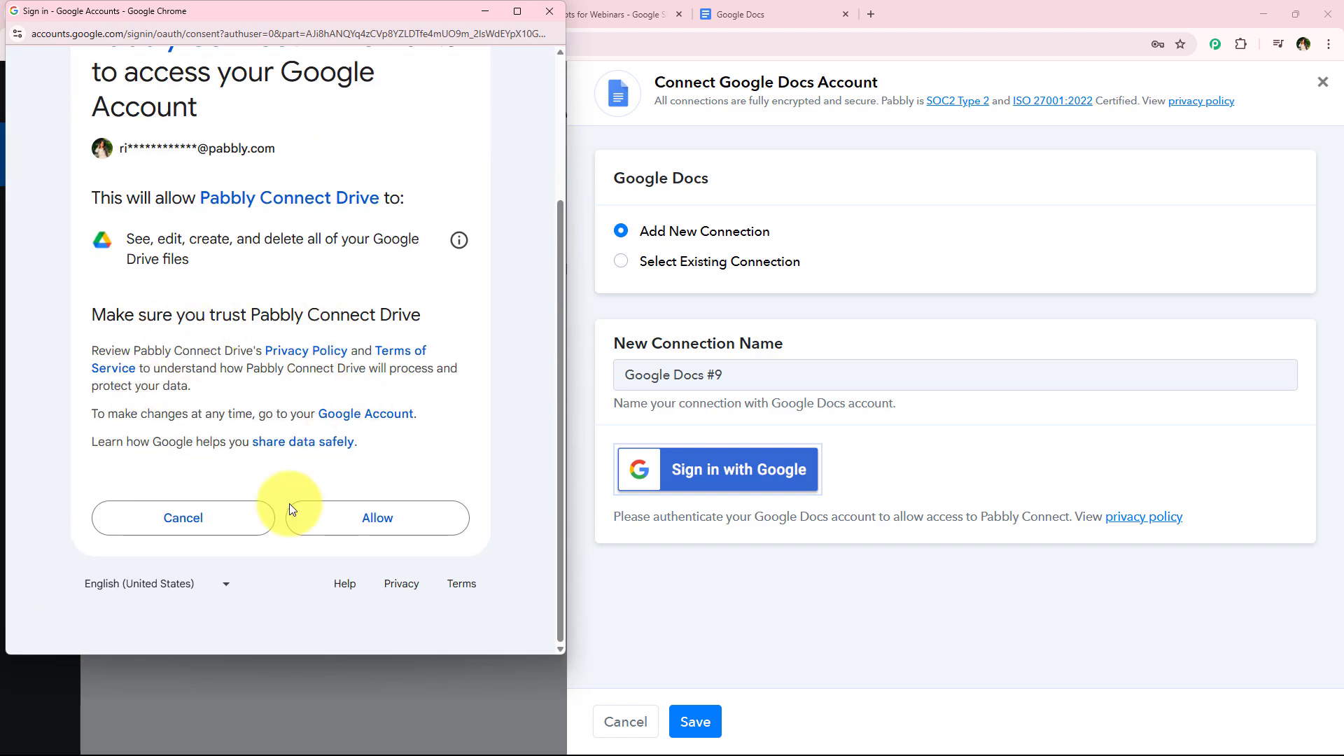
click(408, 516)
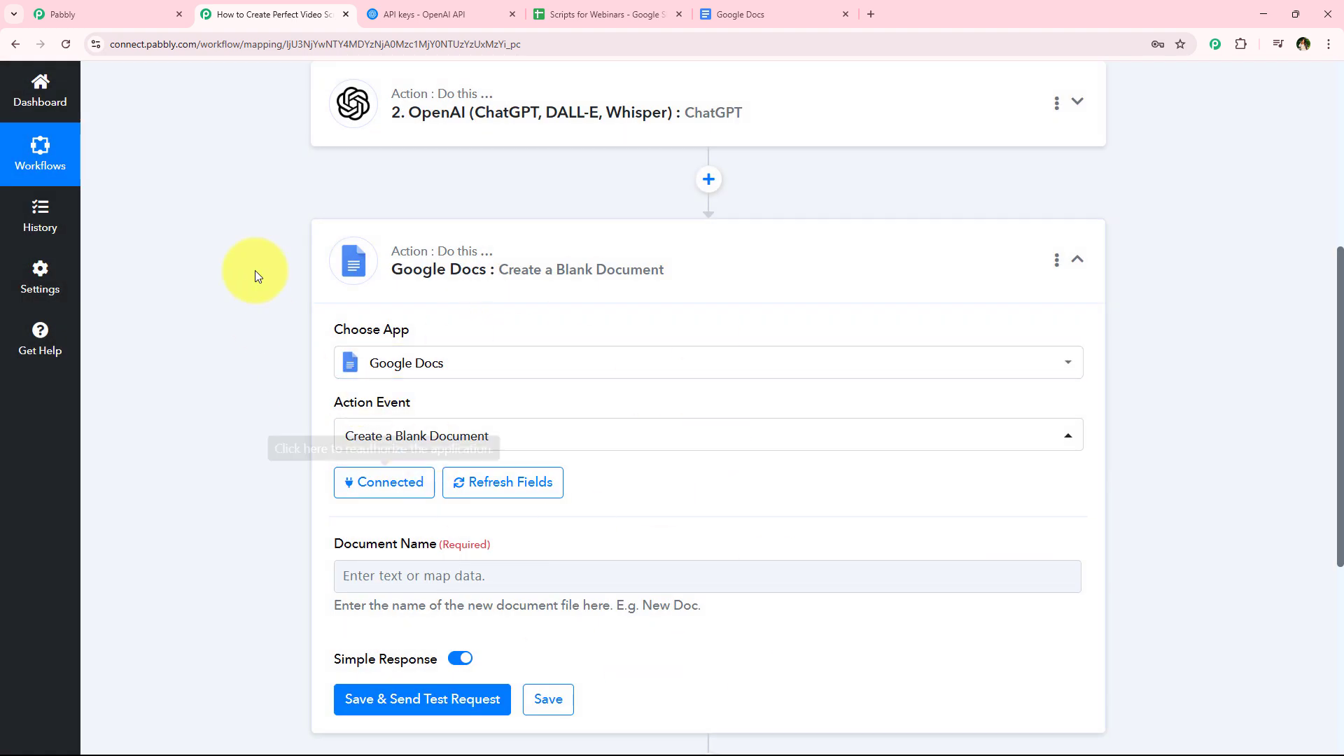
Step: Map the Webinar Title from the Google Sheets trigger as the Document Name of the blank document
scroll(279, 464, down, 1)
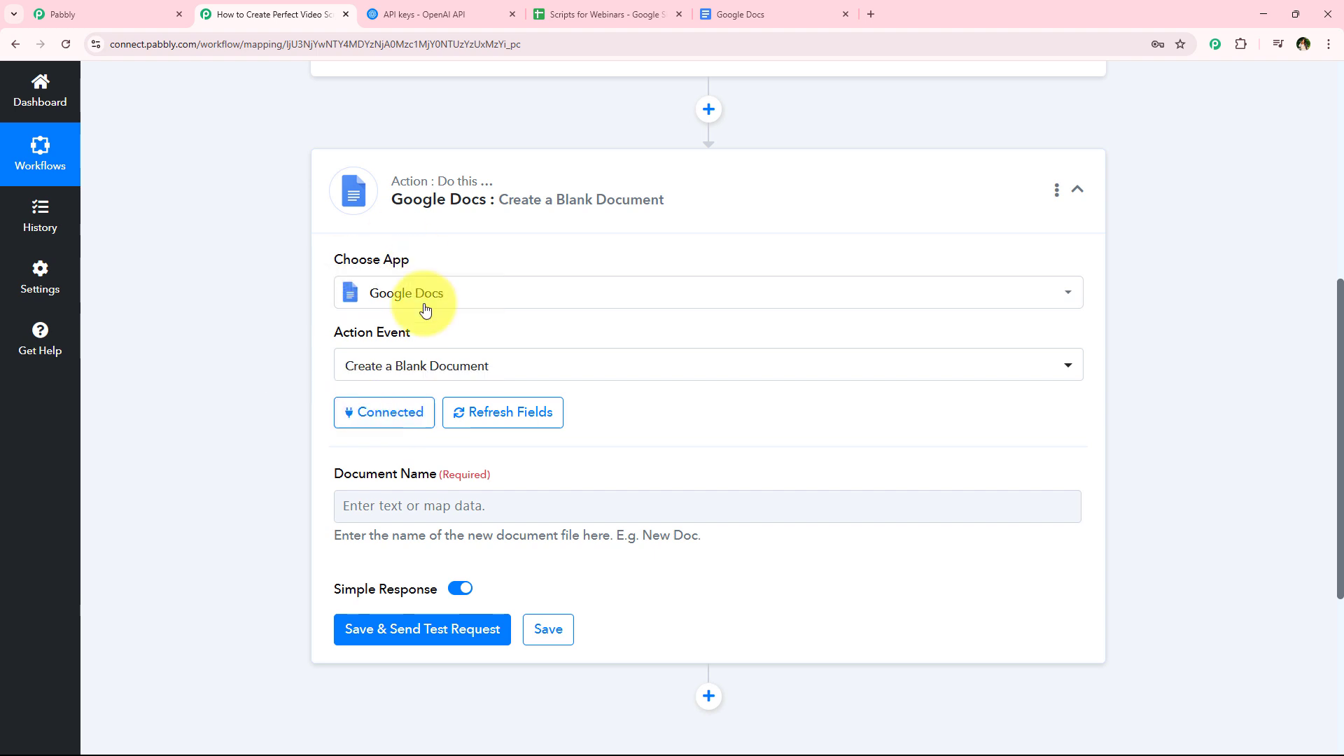
scroll(238, 615, down, 2)
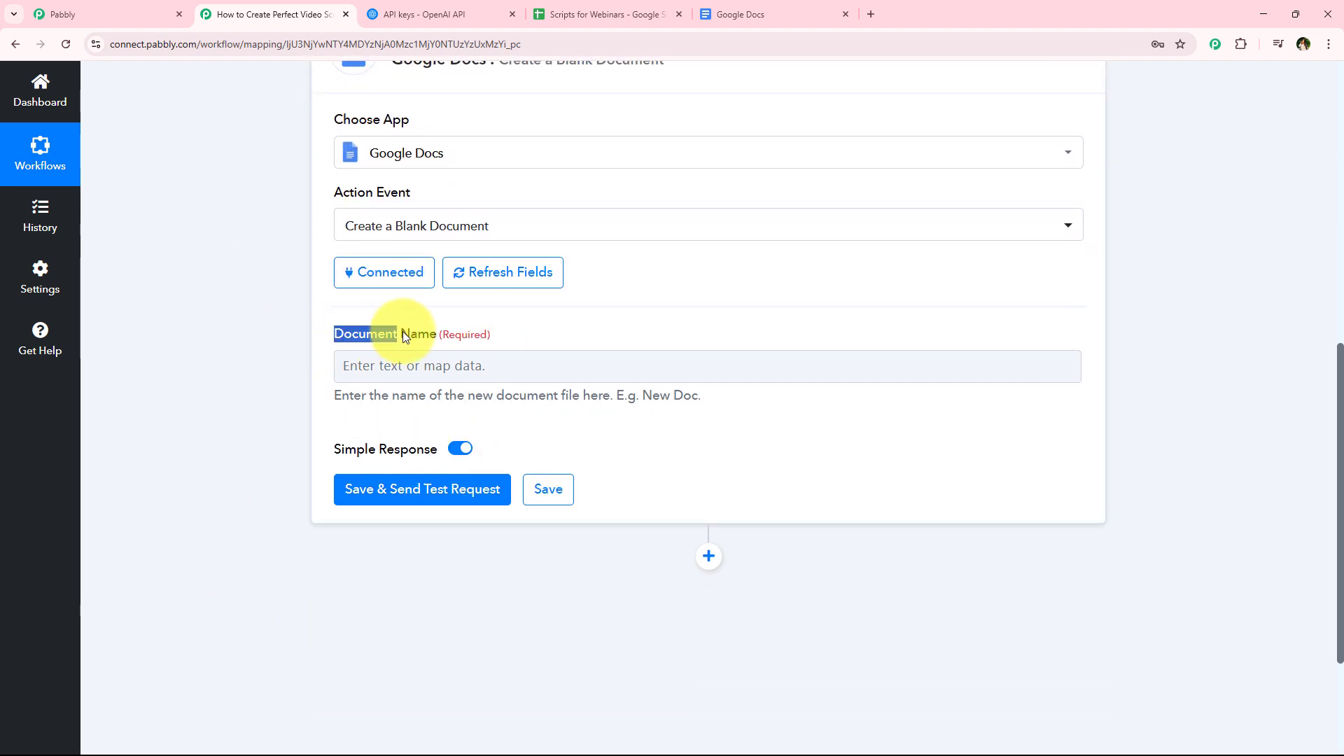
click(429, 364)
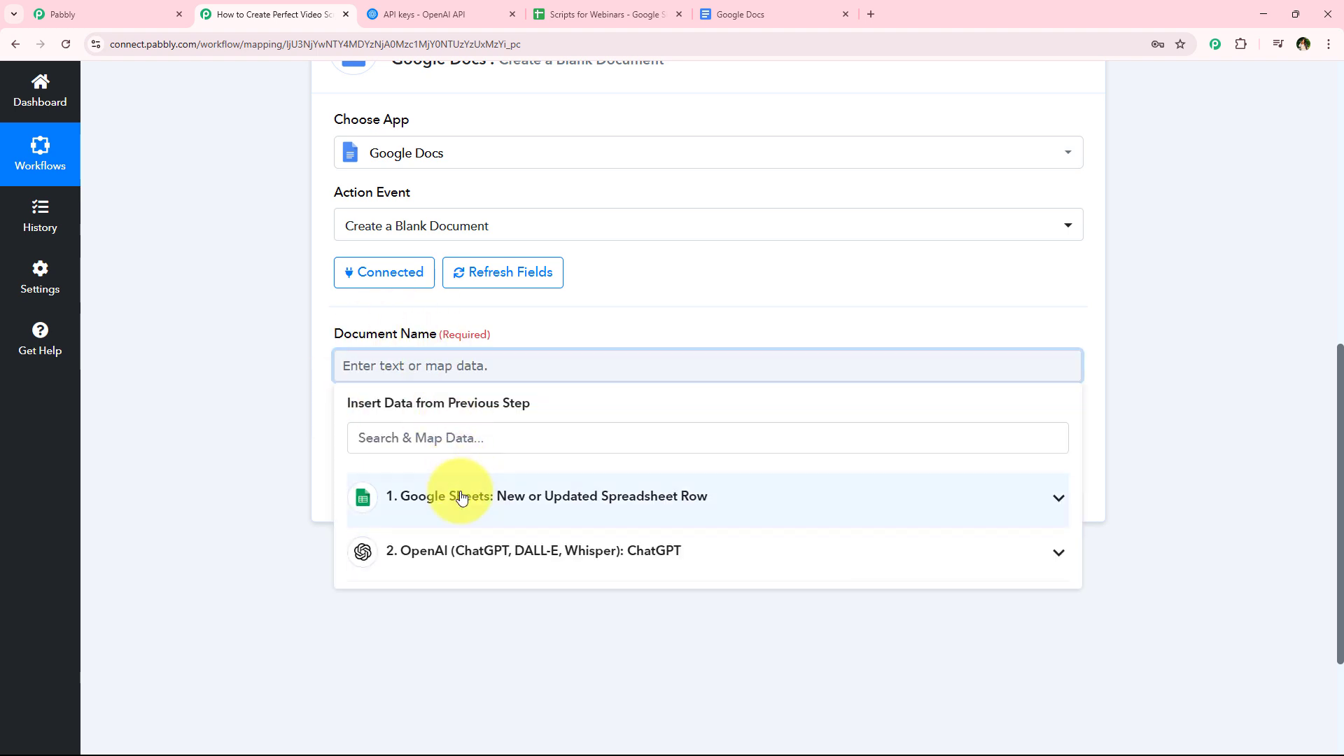
click(494, 514)
click(570, 544)
click(173, 326)
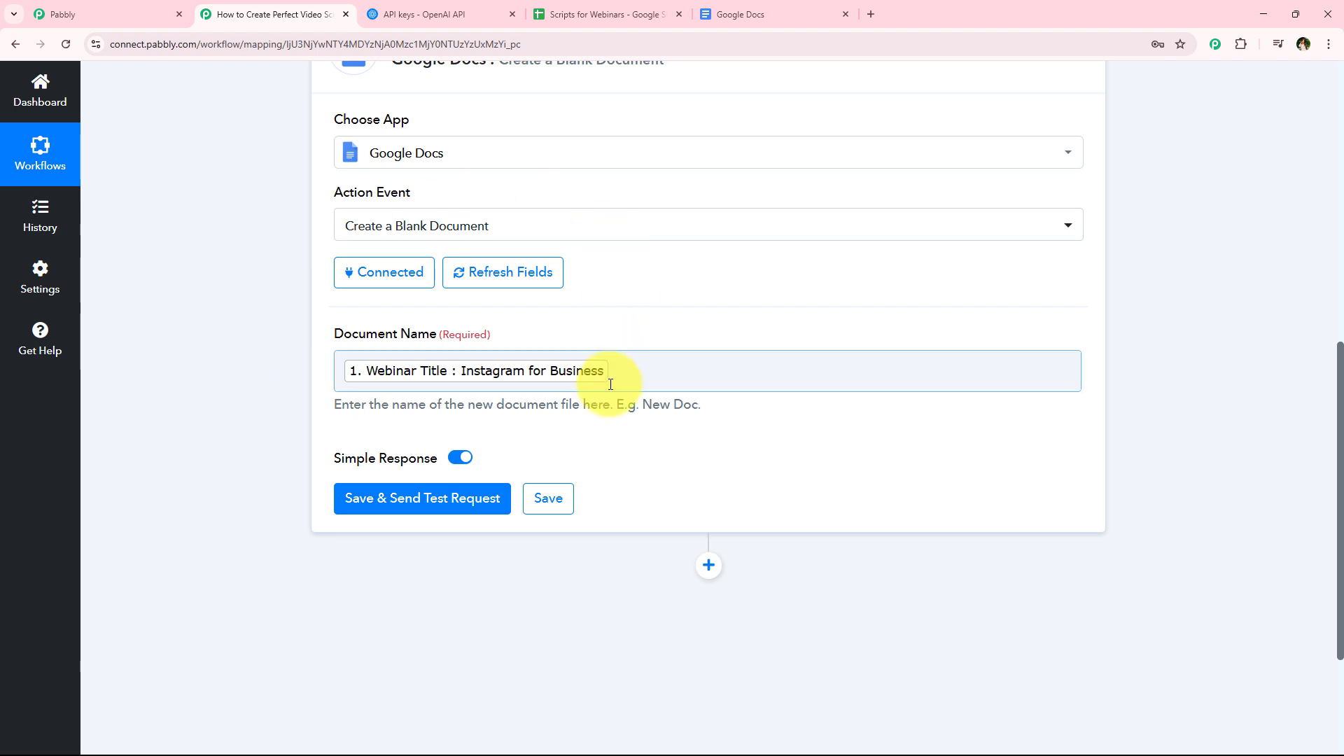
Step: Save the Create a Blank Document action with a test request, look through the response and collapse the step
click(379, 499)
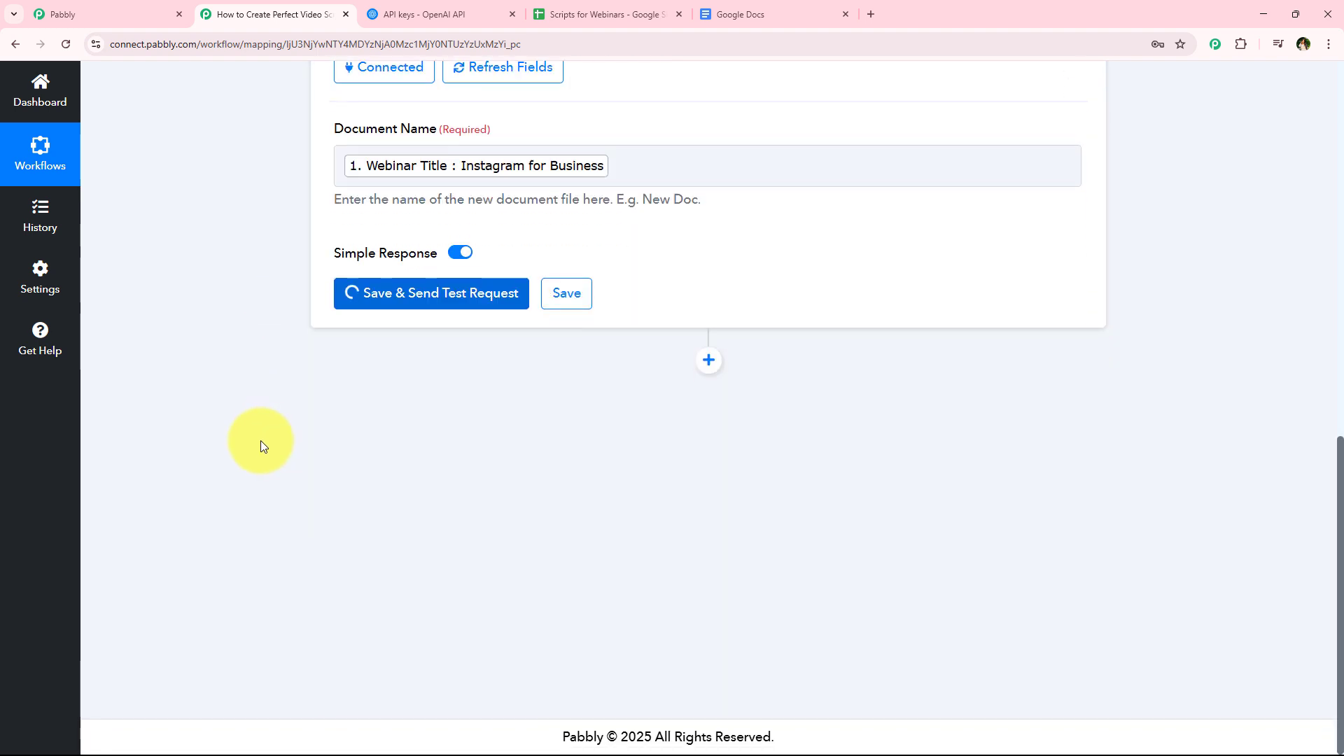
scroll(258, 444, down, 3)
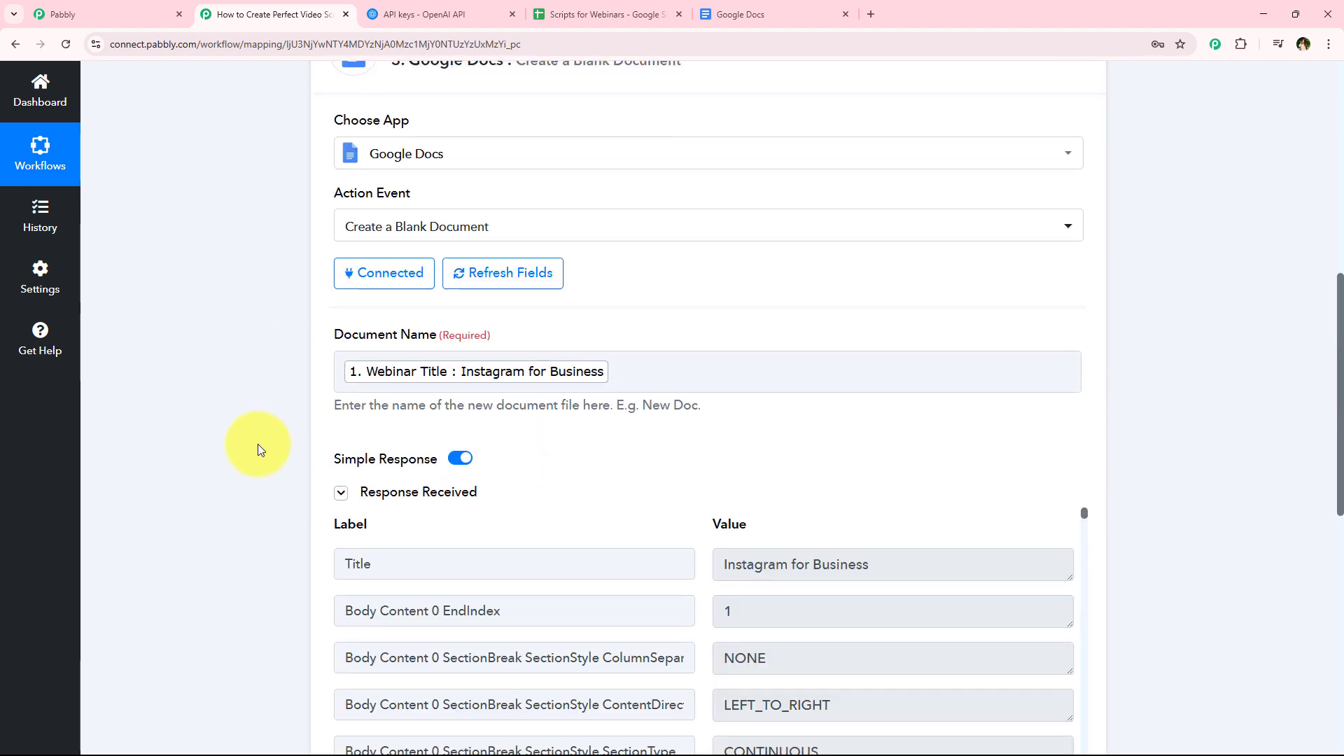
scroll(719, 516, down, 12)
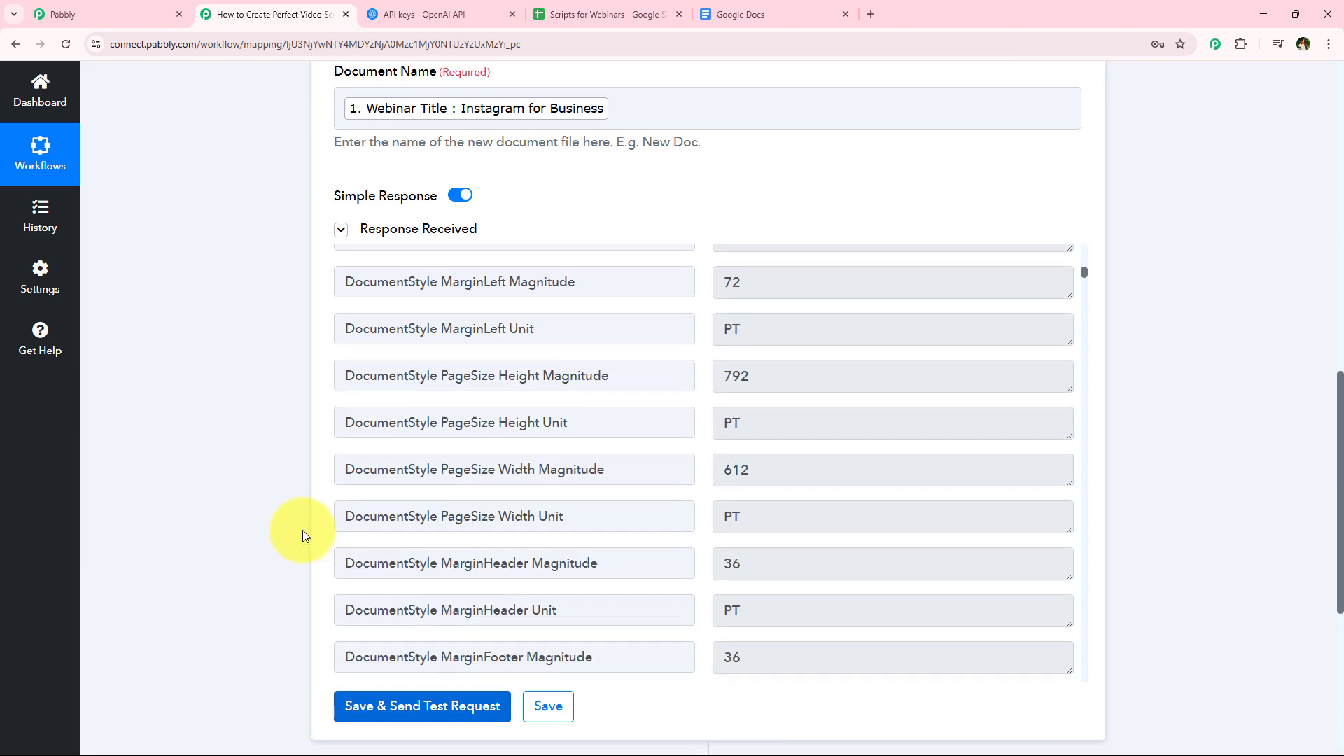
scroll(302, 534, up, 7)
scroll(420, 490, up, 1)
scroll(561, 329, down, 2)
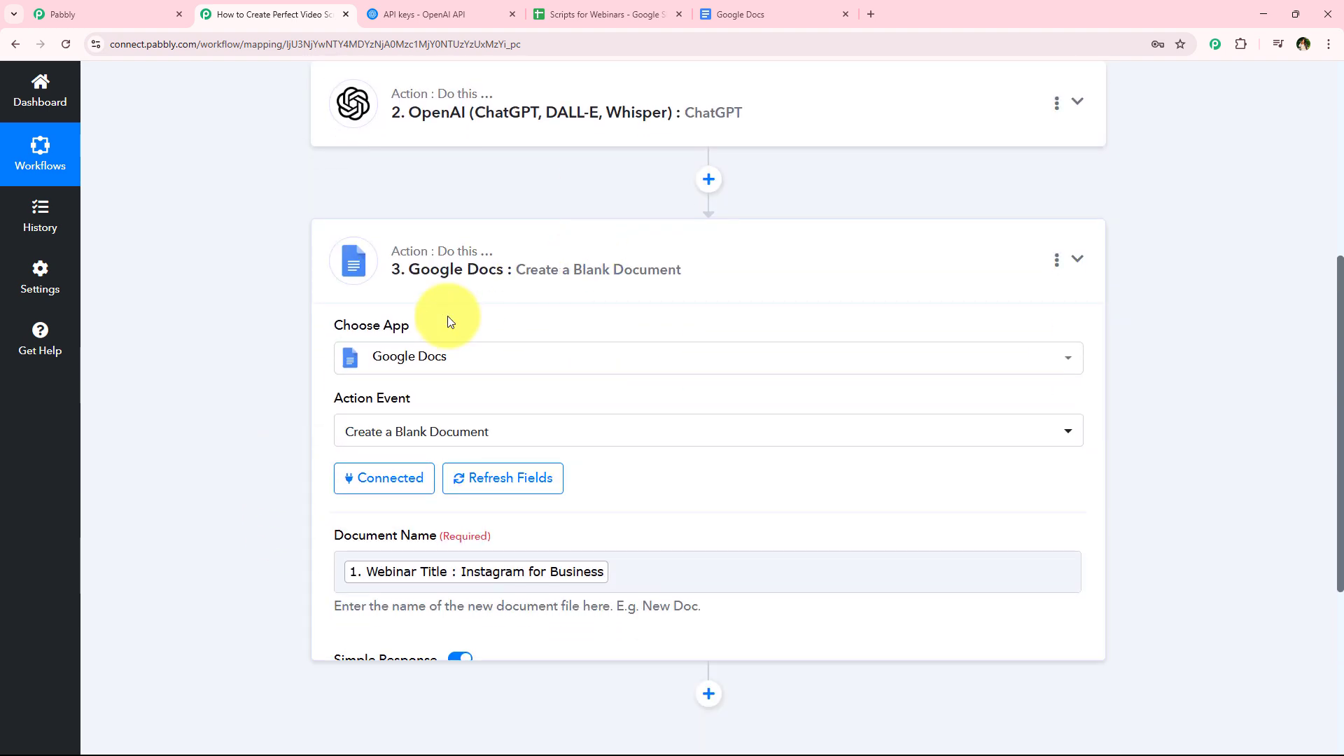
click(447, 317)
Step: Add another Google Docs action after step 3 with Append a Paragraph to a Document as its action event
scroll(435, 409, up, 4)
scroll(435, 474, down, 2)
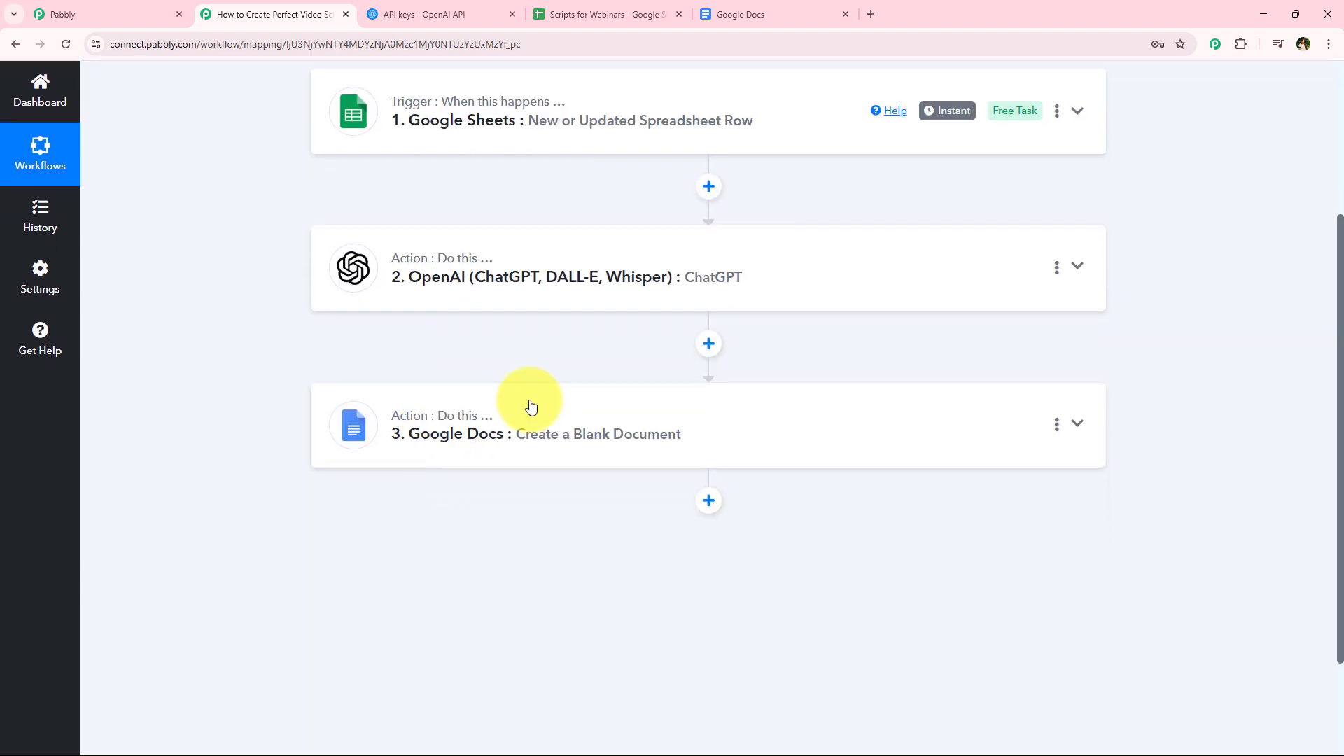
click(708, 500)
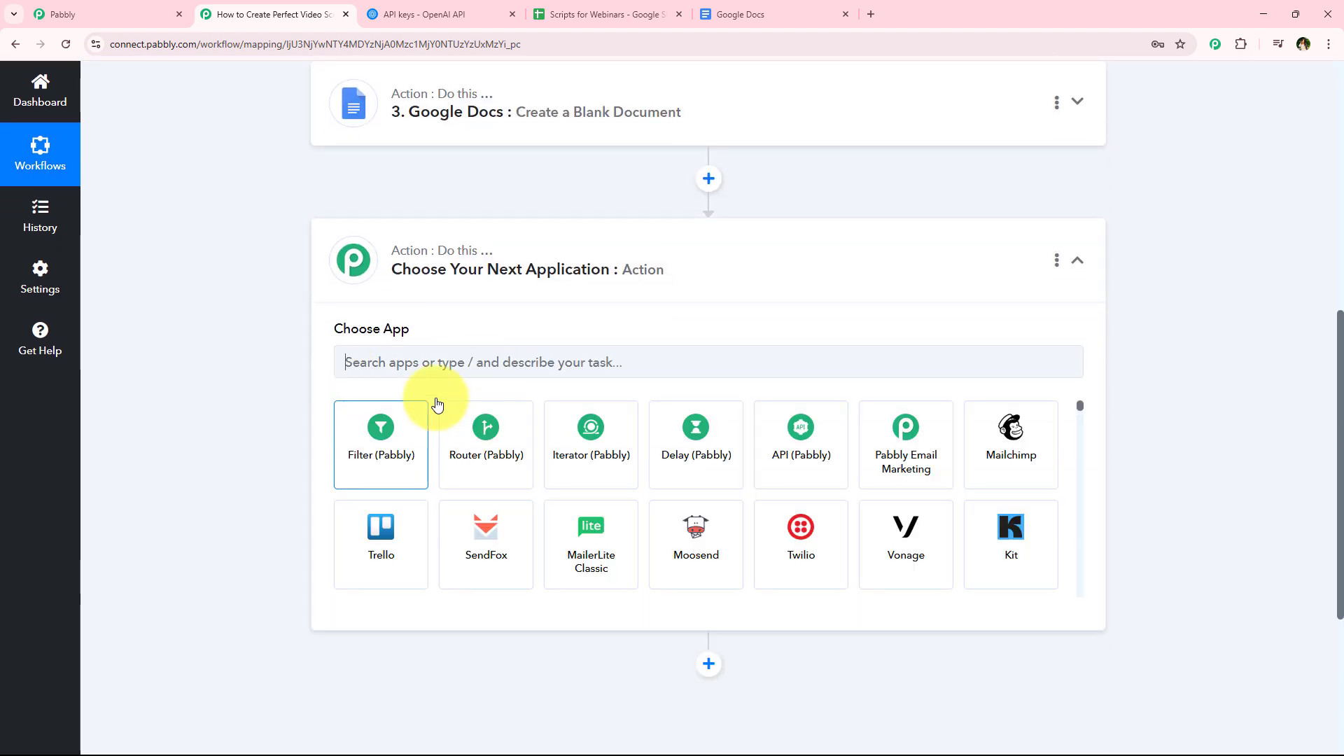
text(Doc)
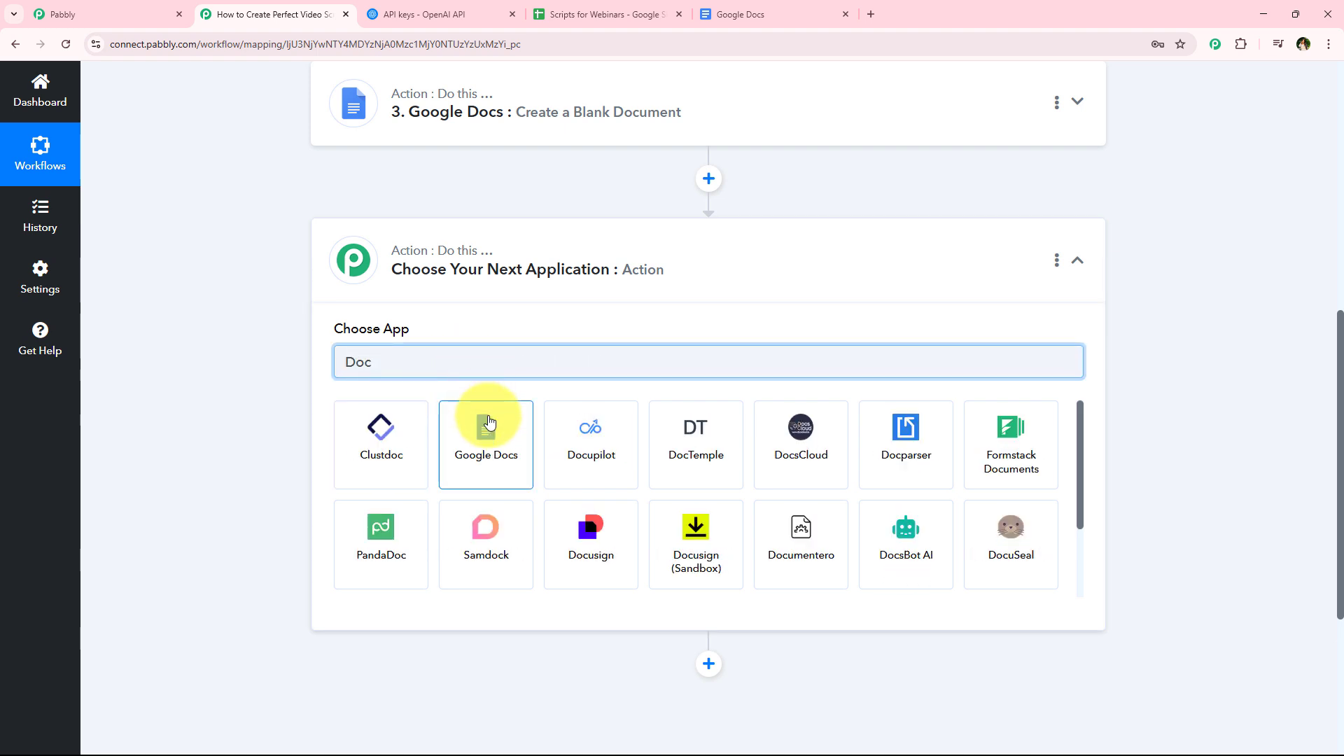
click(489, 422)
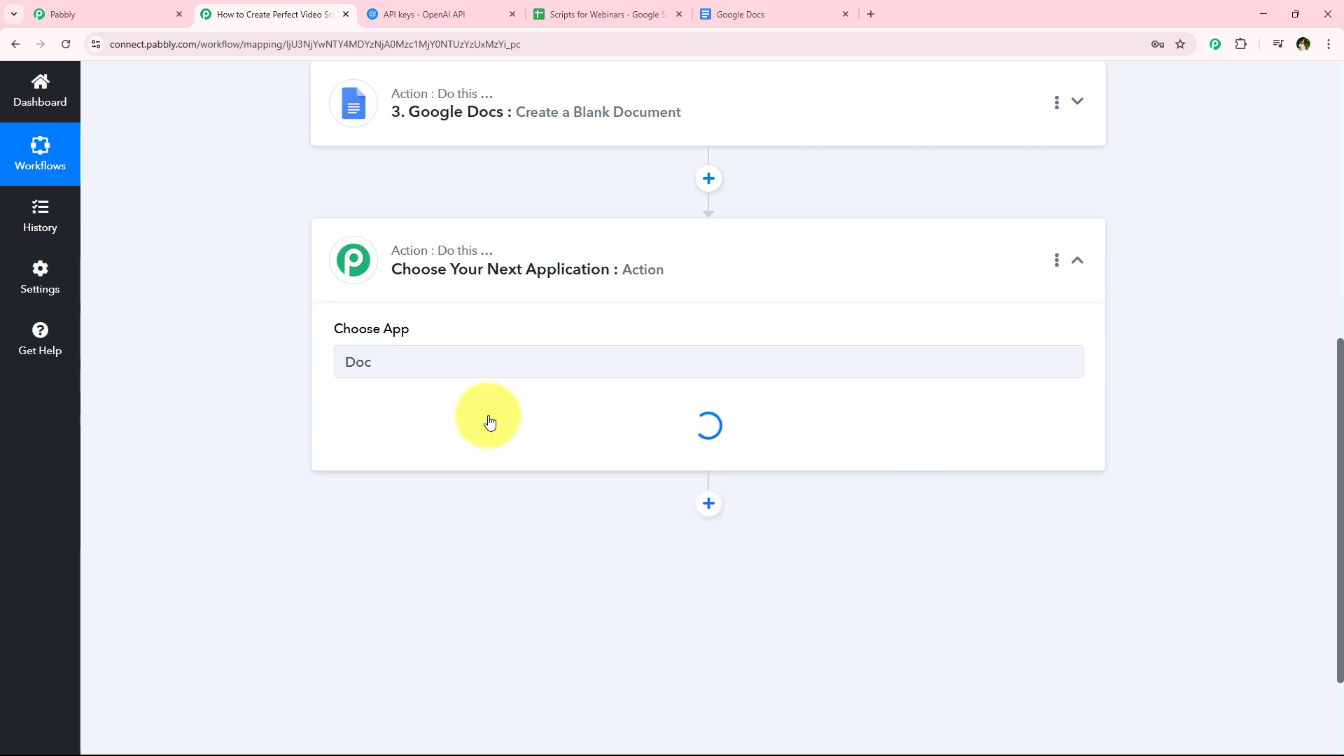
click(409, 438)
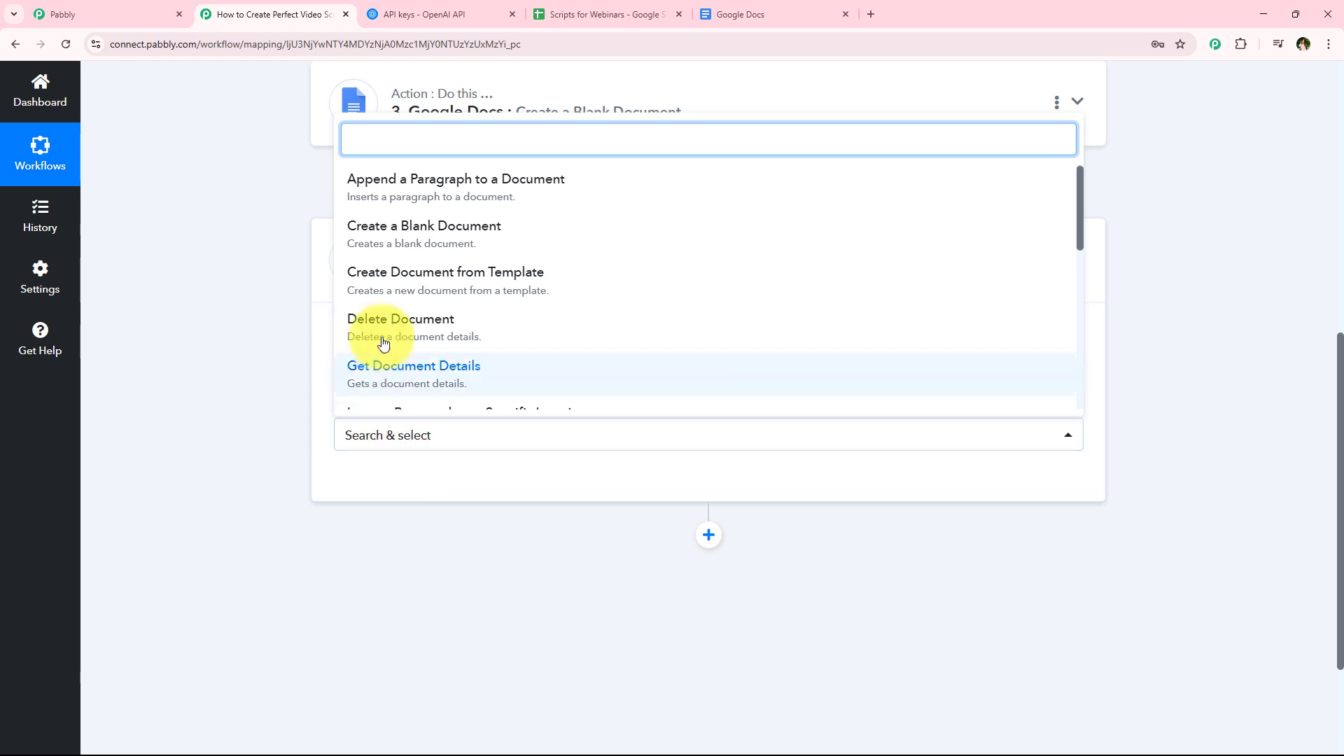
click(406, 202)
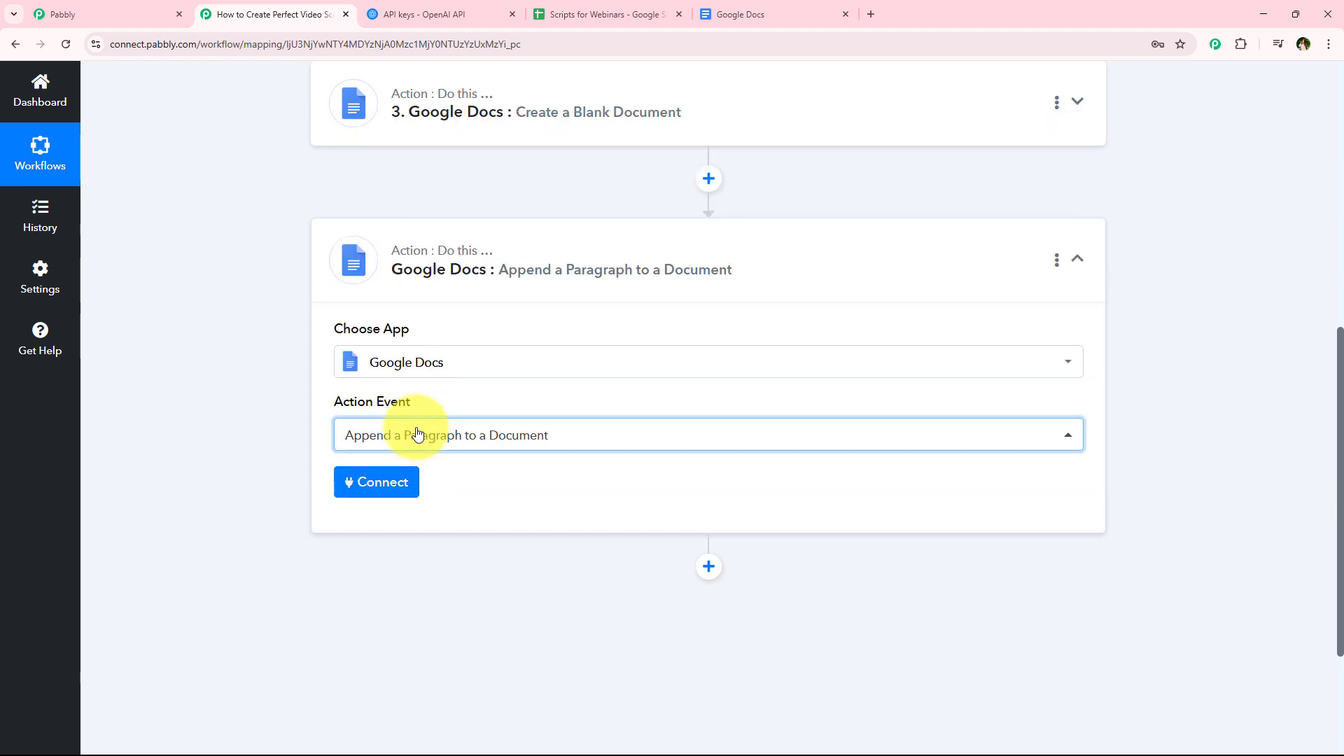
Step: Connect the Append a Paragraph action using the existing connection Google Docs #9 and save it
click(392, 491)
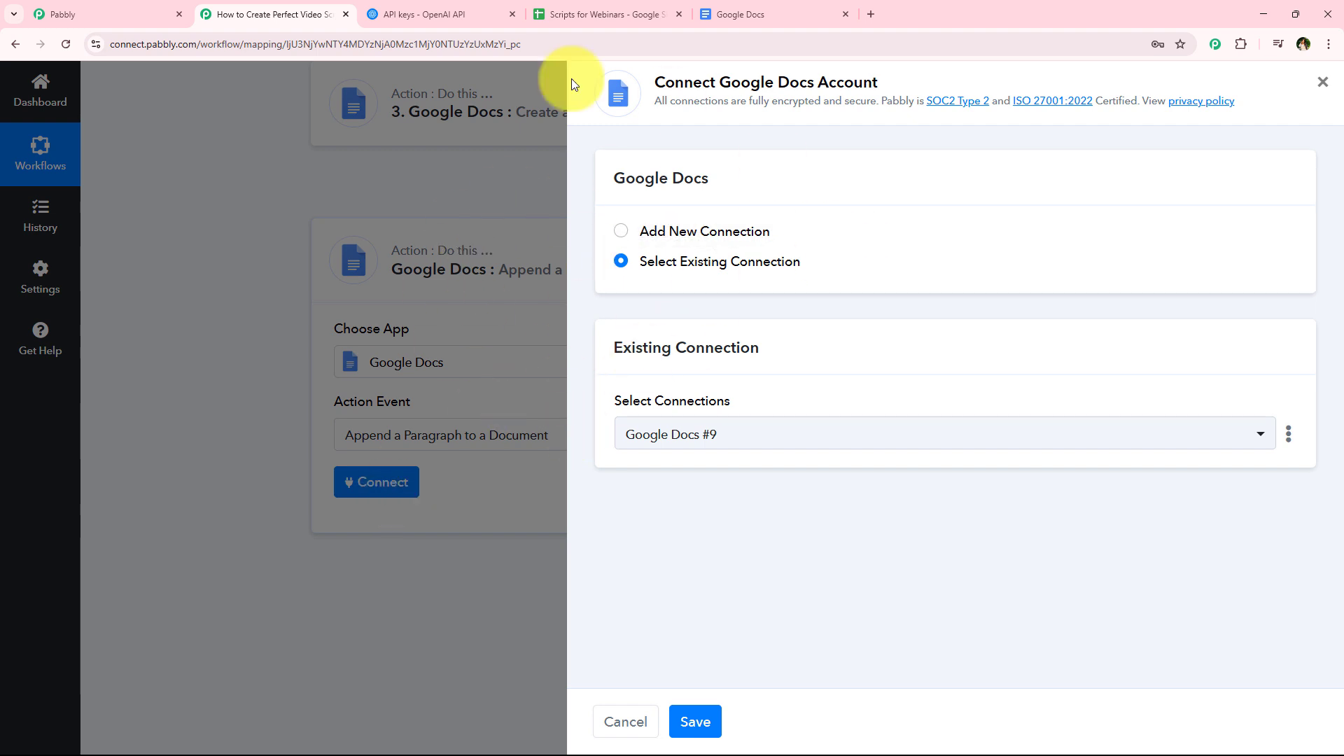
click(686, 262)
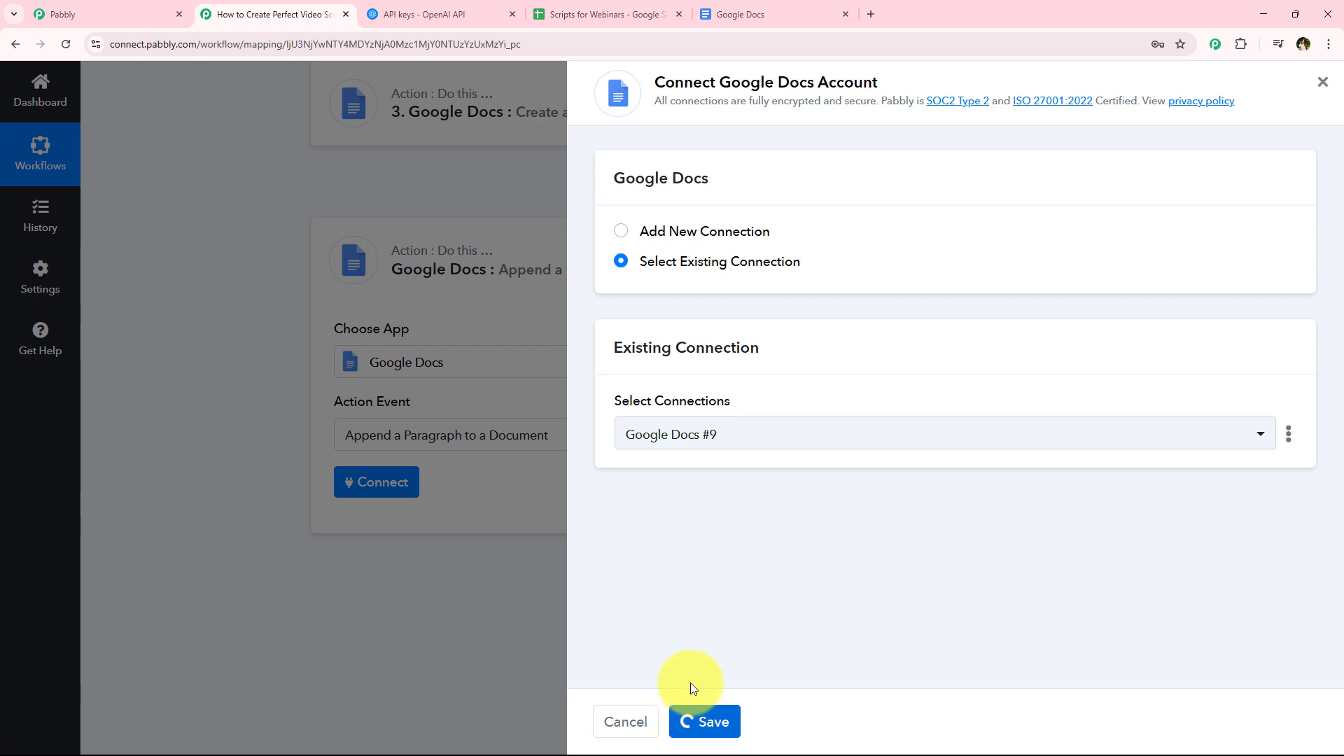
scroll(301, 464, down, 2)
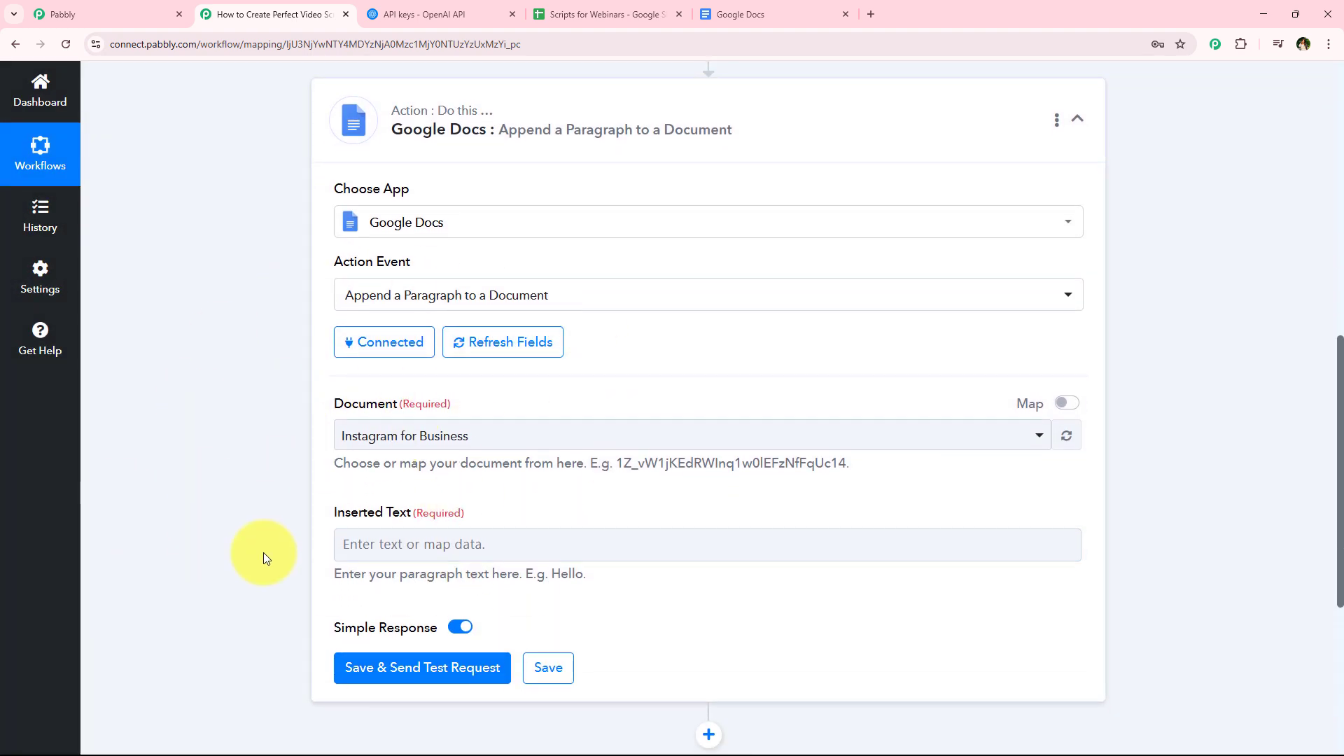
Step: Enable mapping for the Document field and replace its fixed ID with the DocumentId from the Create a Blank Document step
click(548, 448)
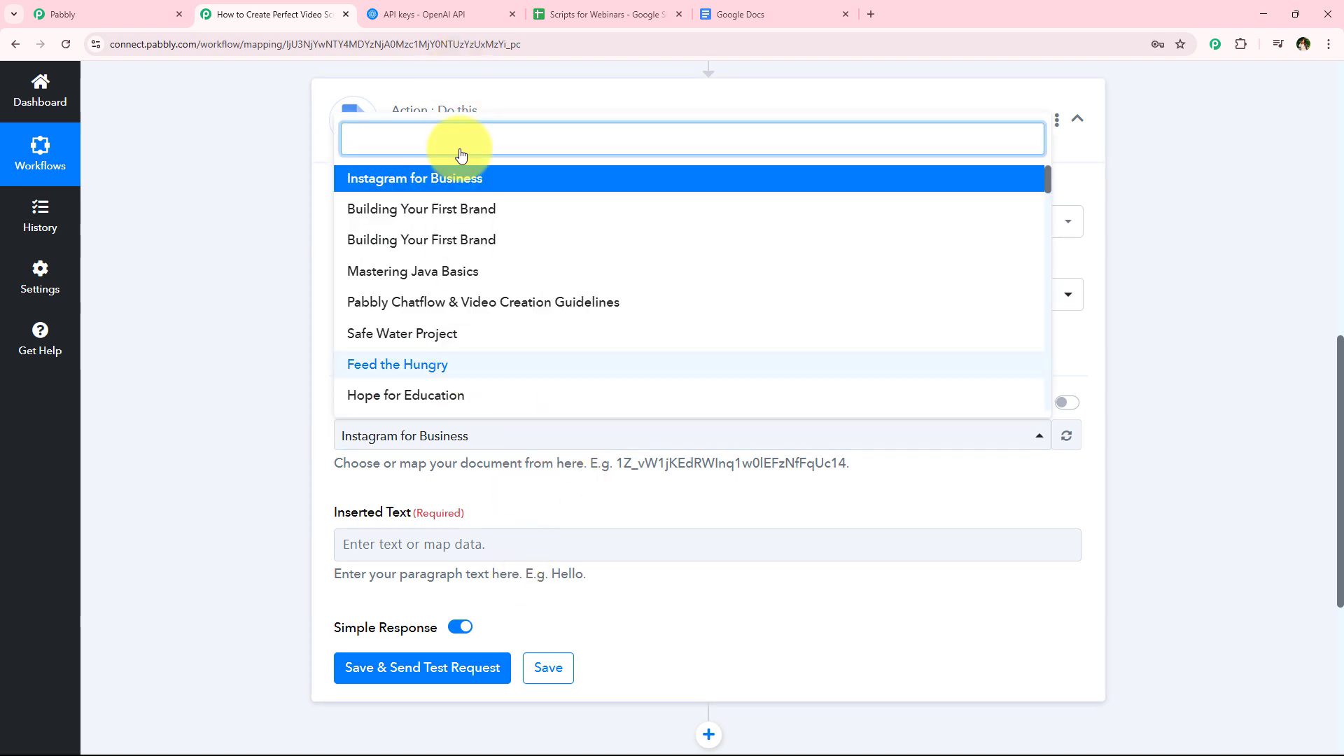
click(280, 480)
click(1067, 402)
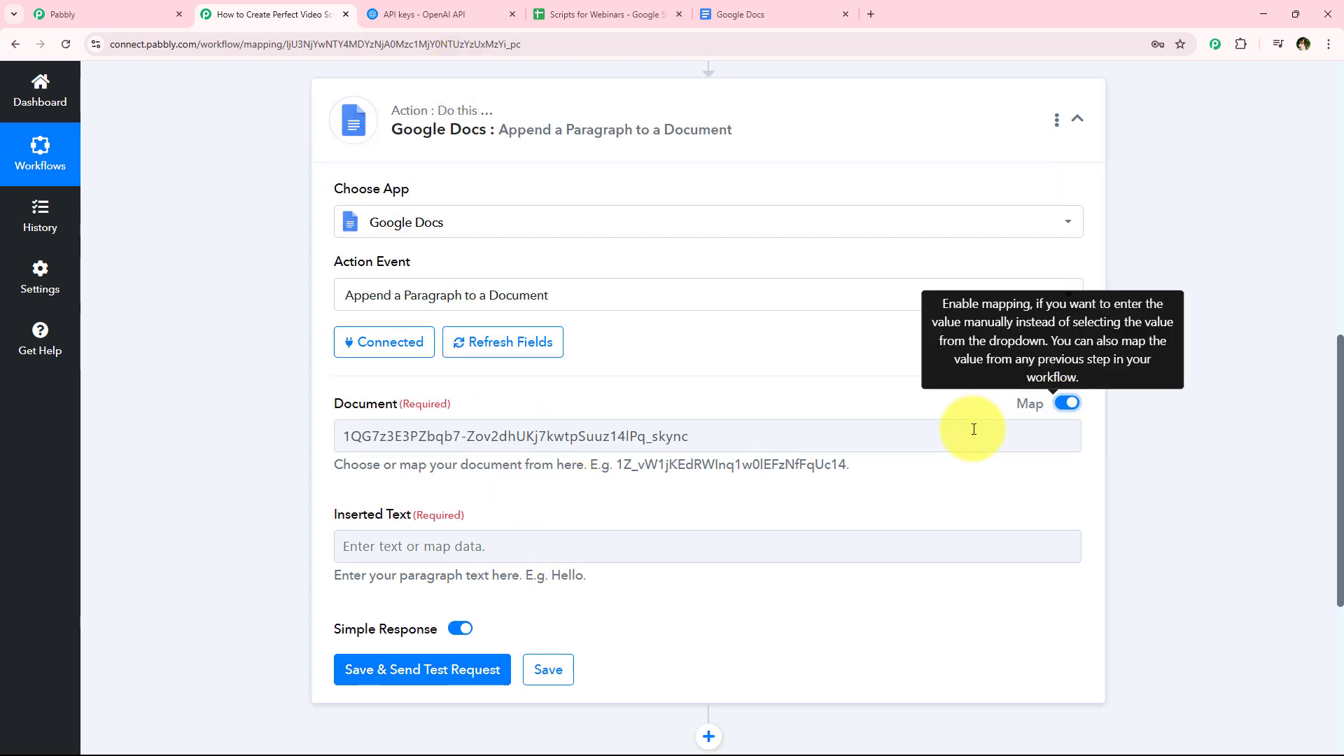
click(824, 429)
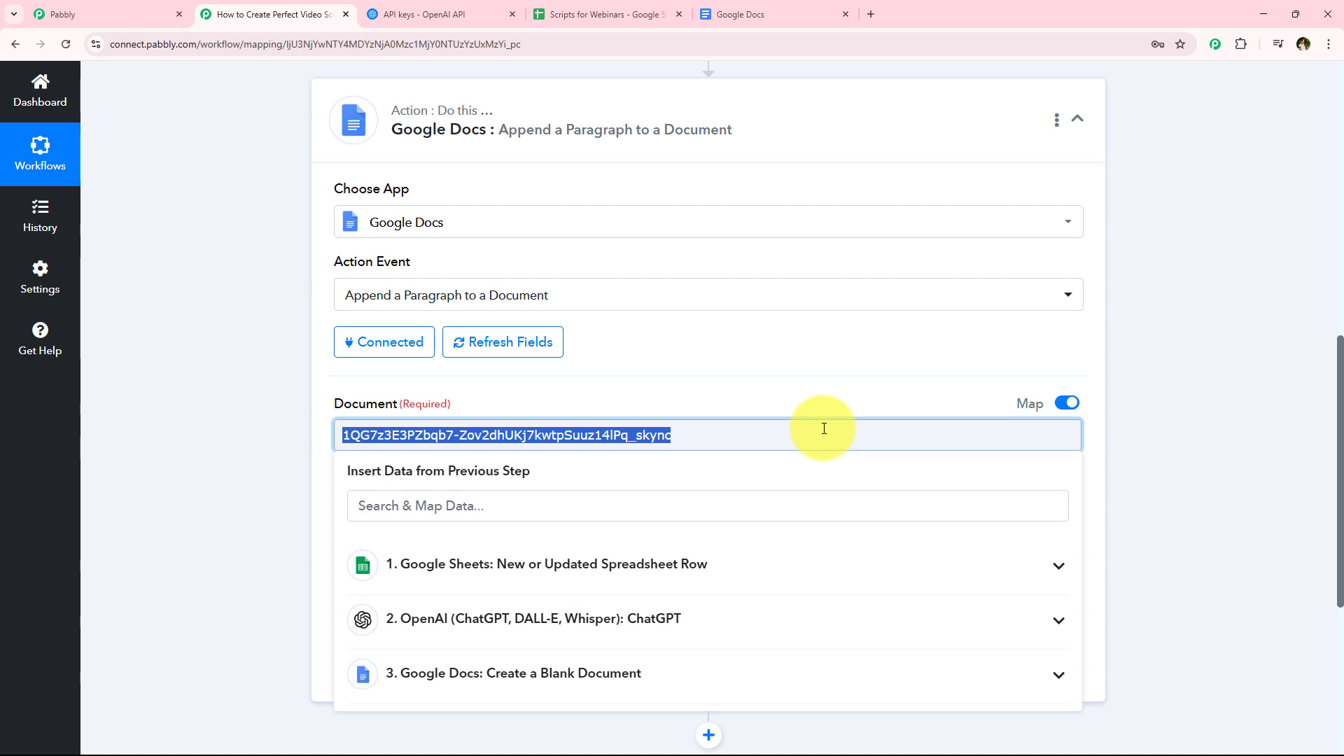
key(BackSpace)
scroll(345, 511, down, 1)
click(383, 444)
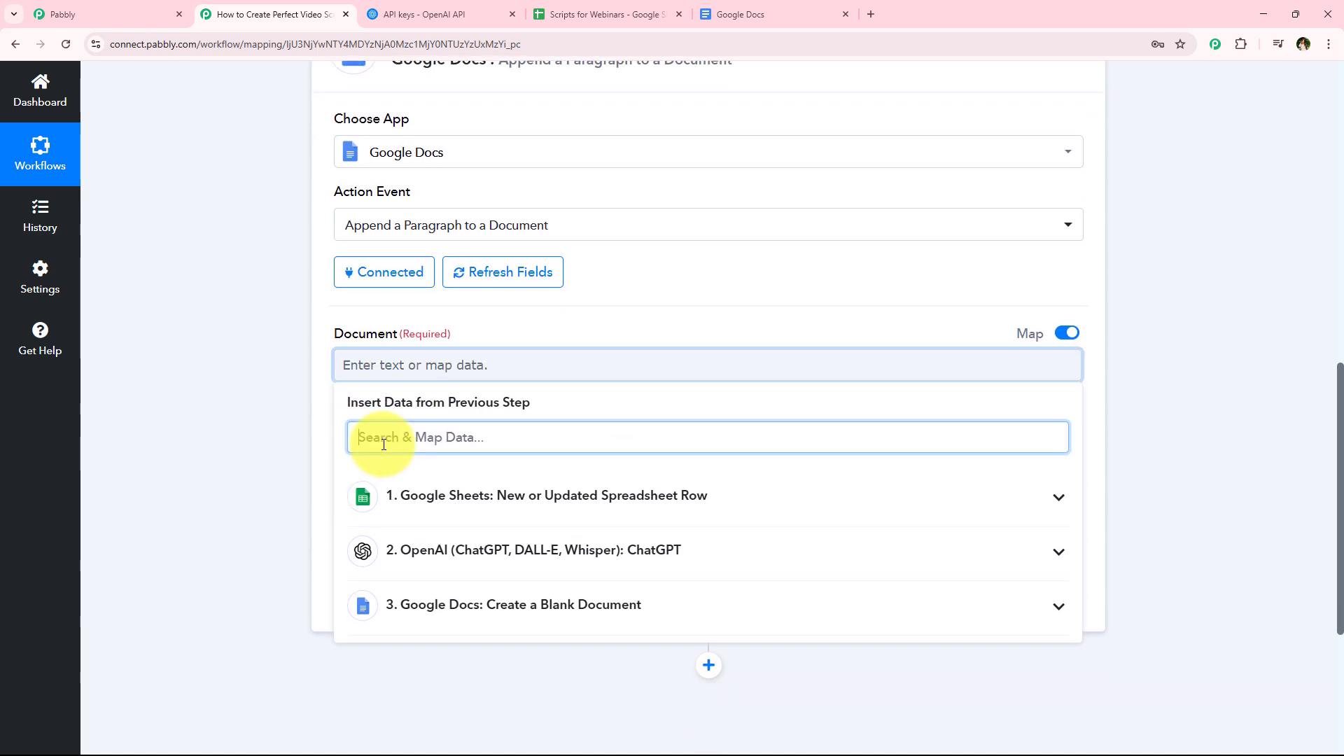
text(Do)
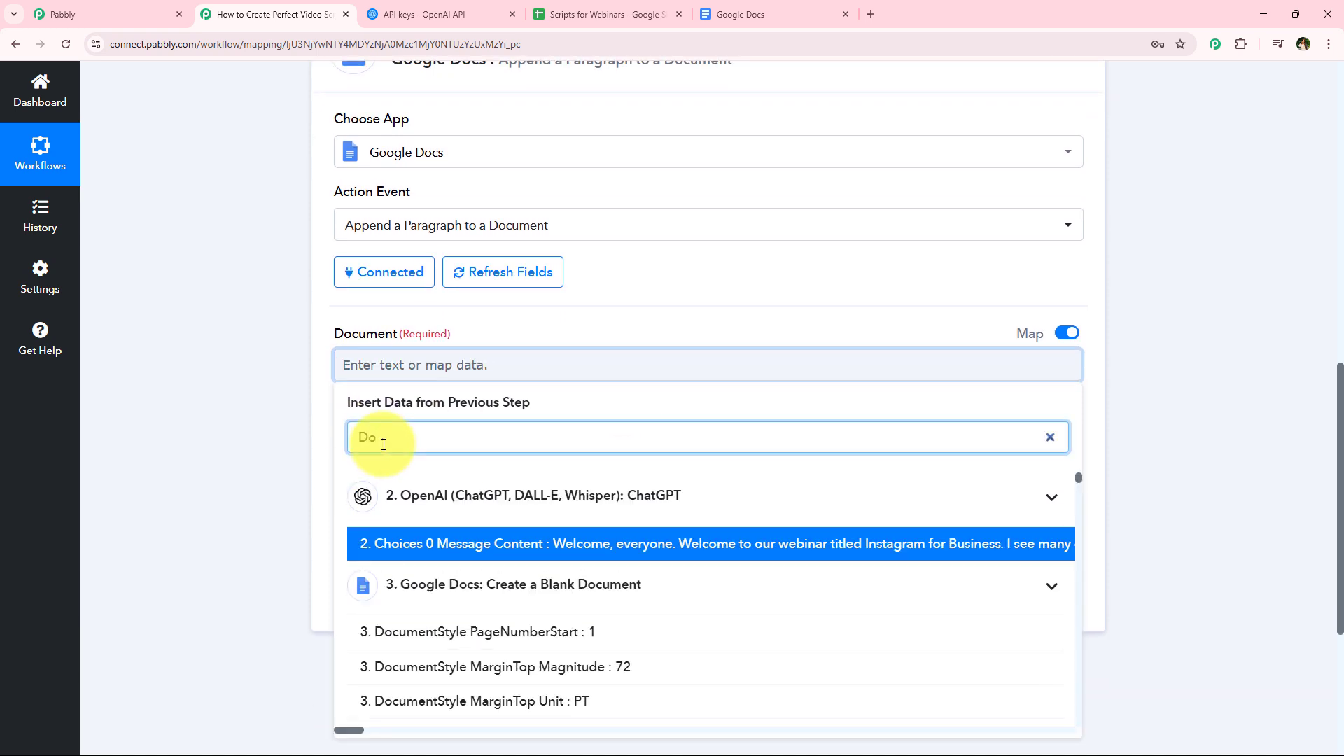
text(cu)
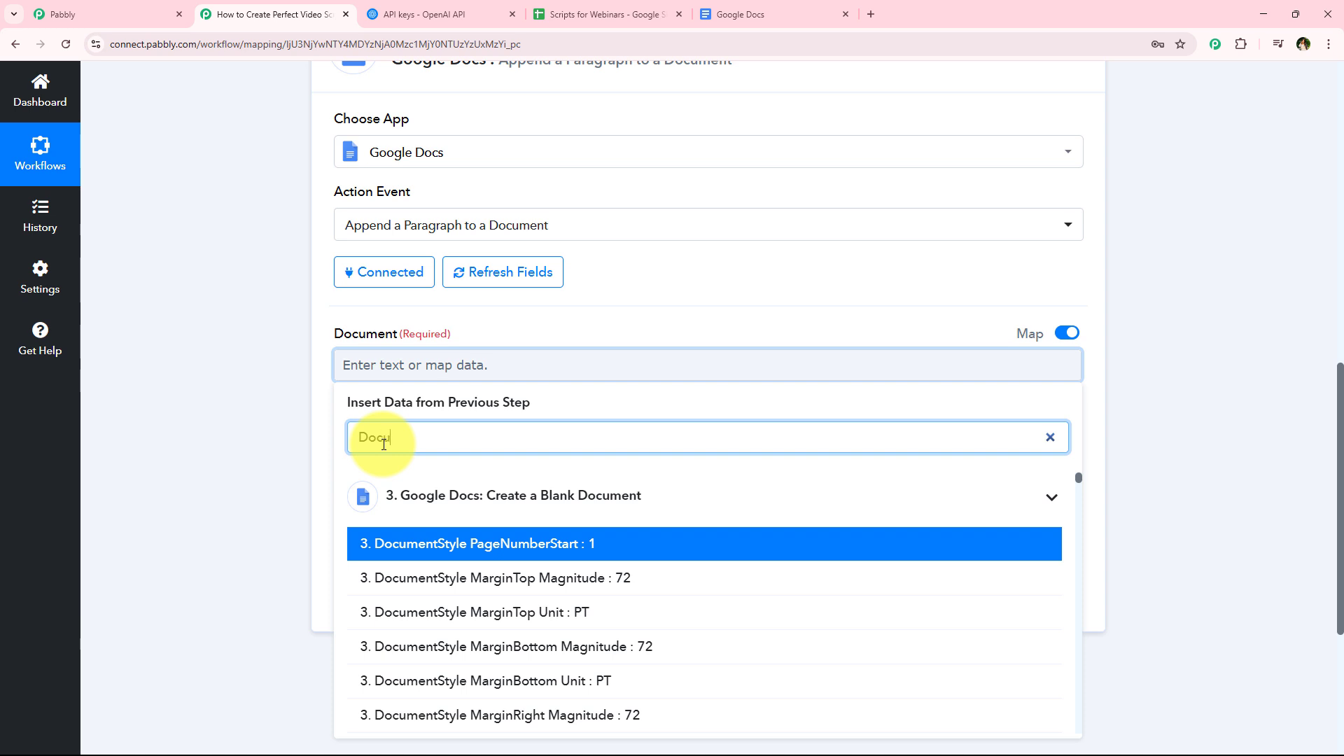
text(mentId)
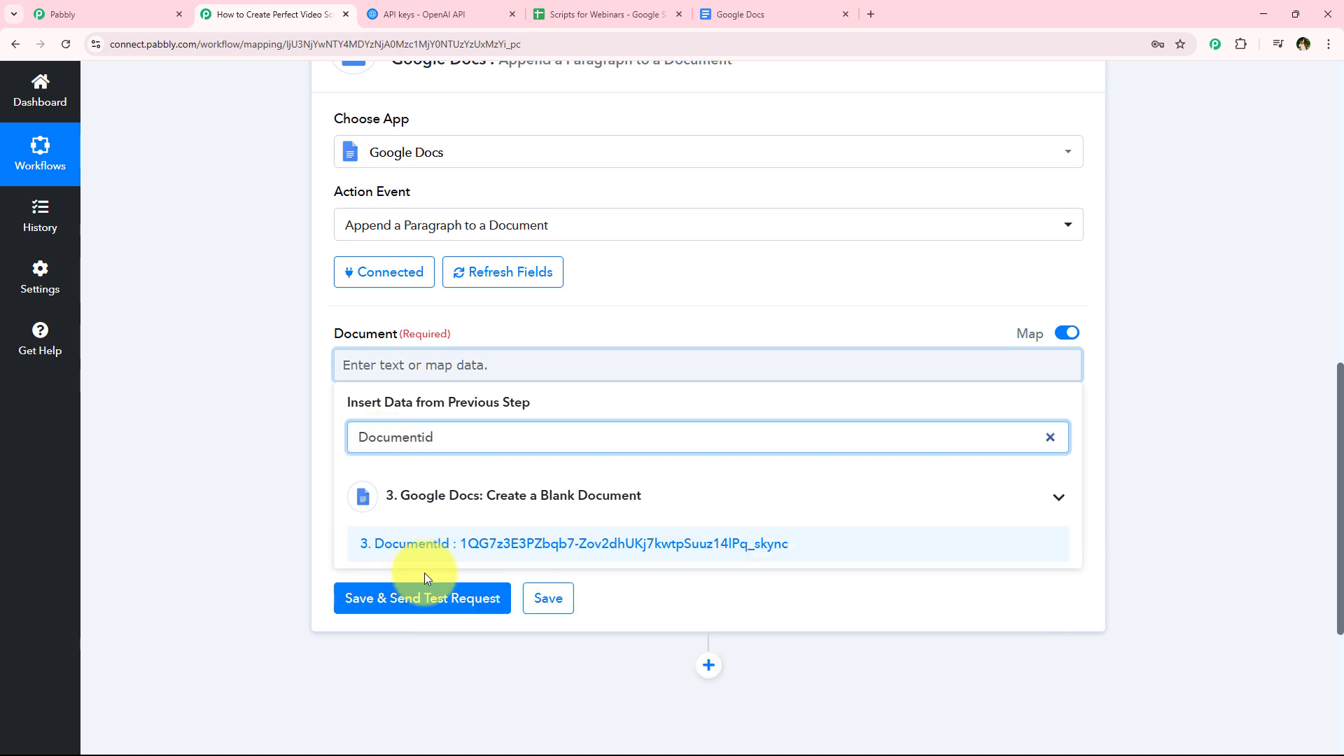
click(420, 546)
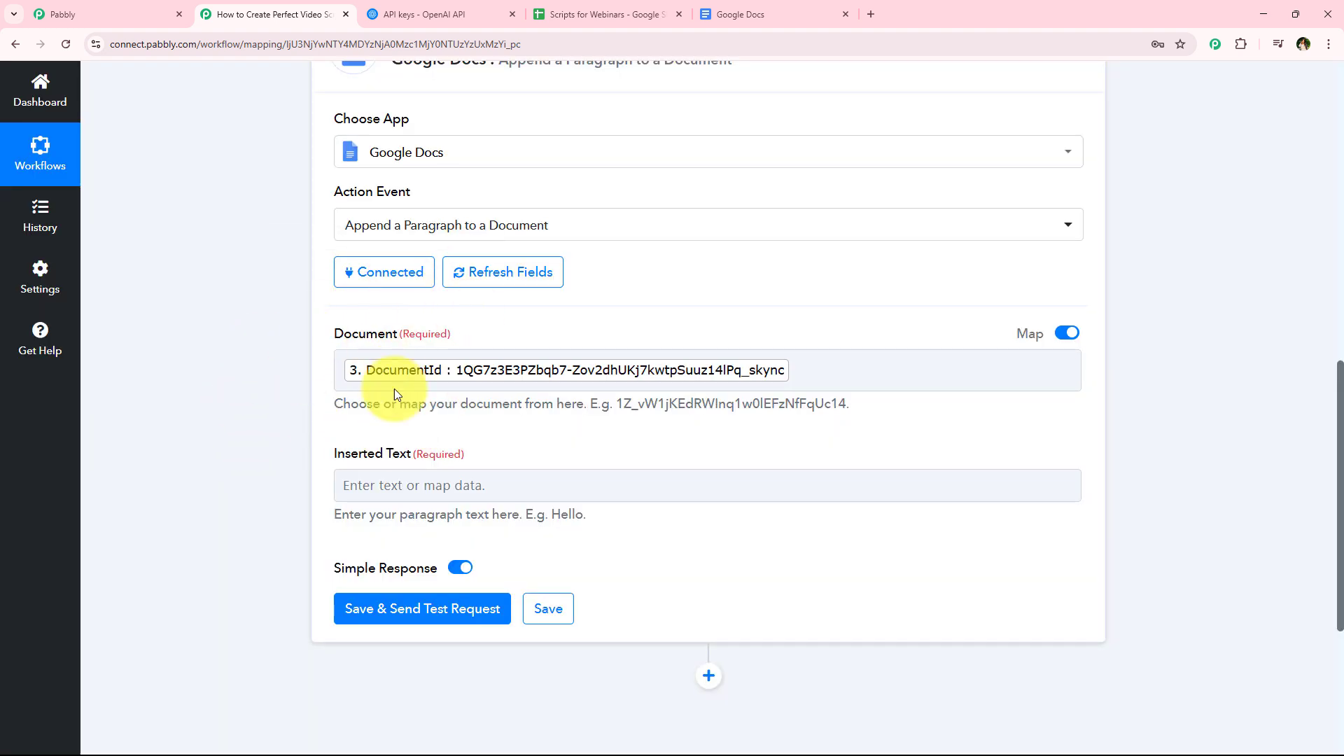
scroll(266, 360, down, 2)
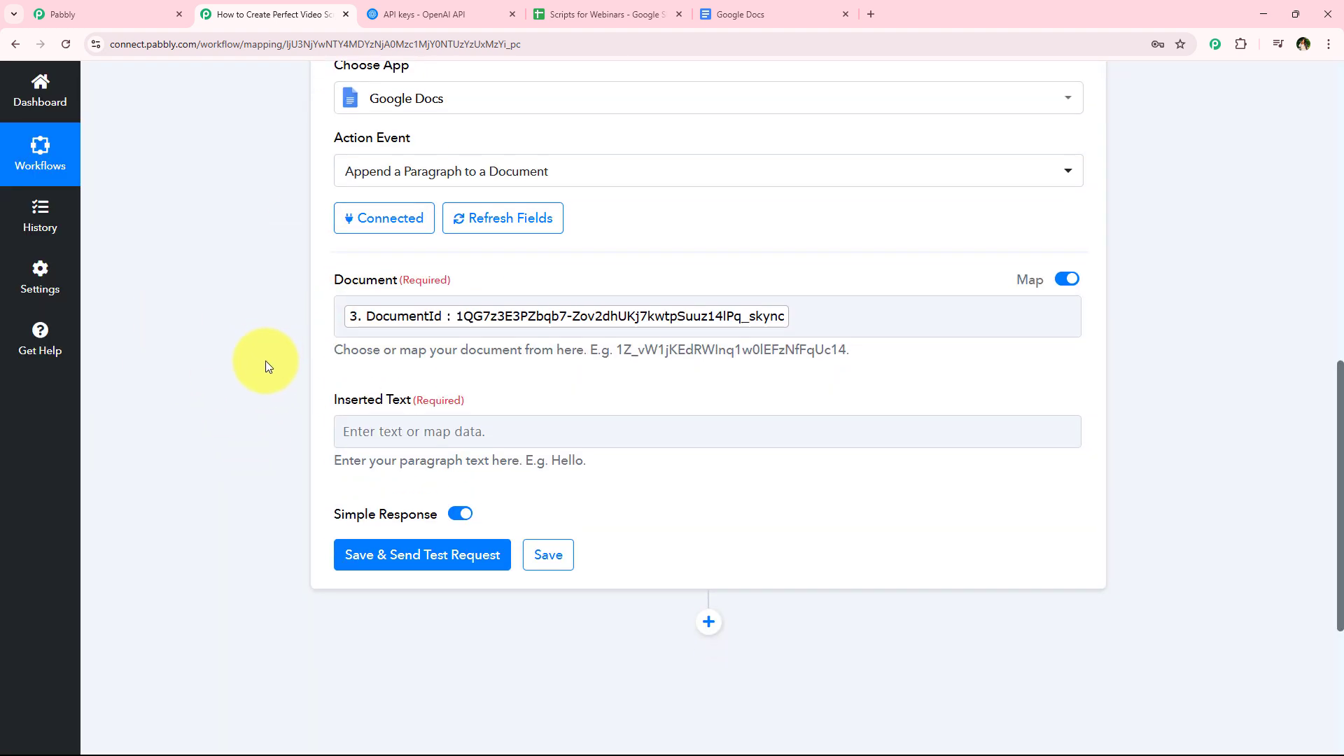
Step: Map the Inserted Text field to Choices 0 Message Content from the ChatGPT step
click(405, 338)
click(375, 532)
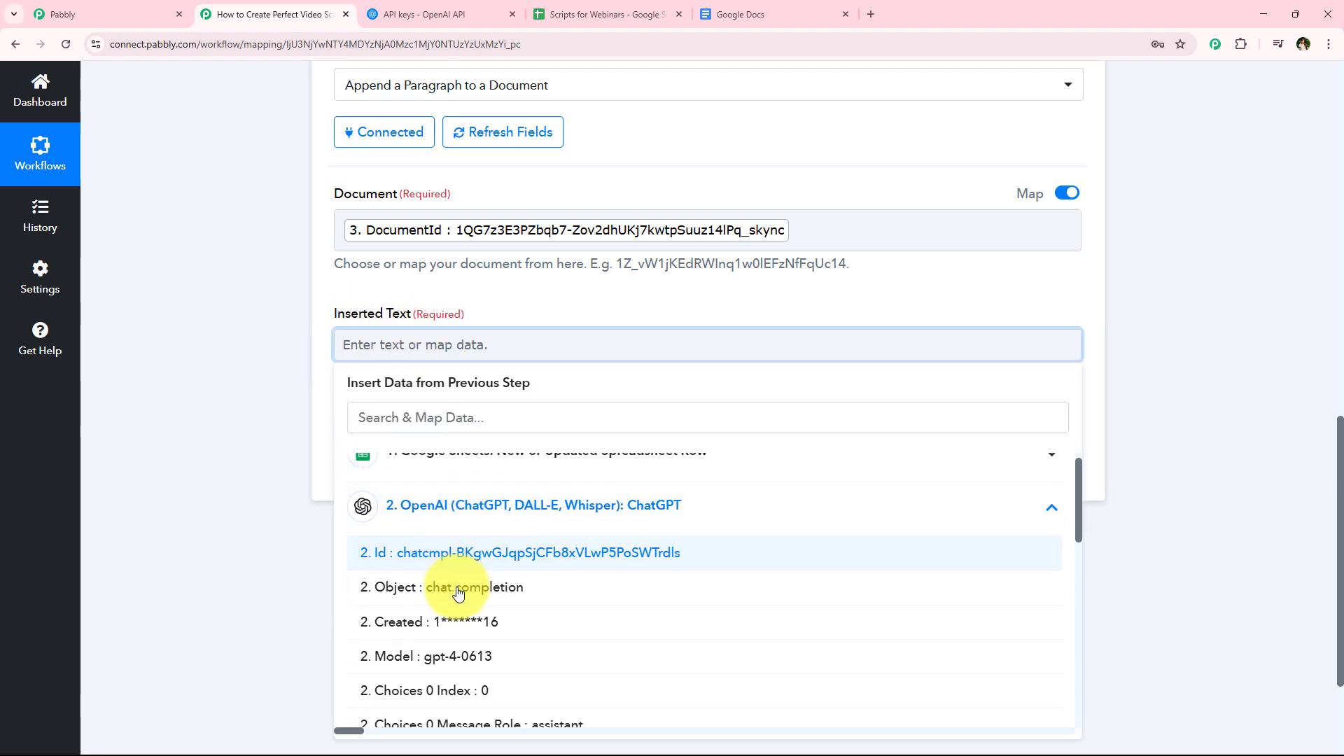
scroll(455, 604, down, 3)
click(528, 579)
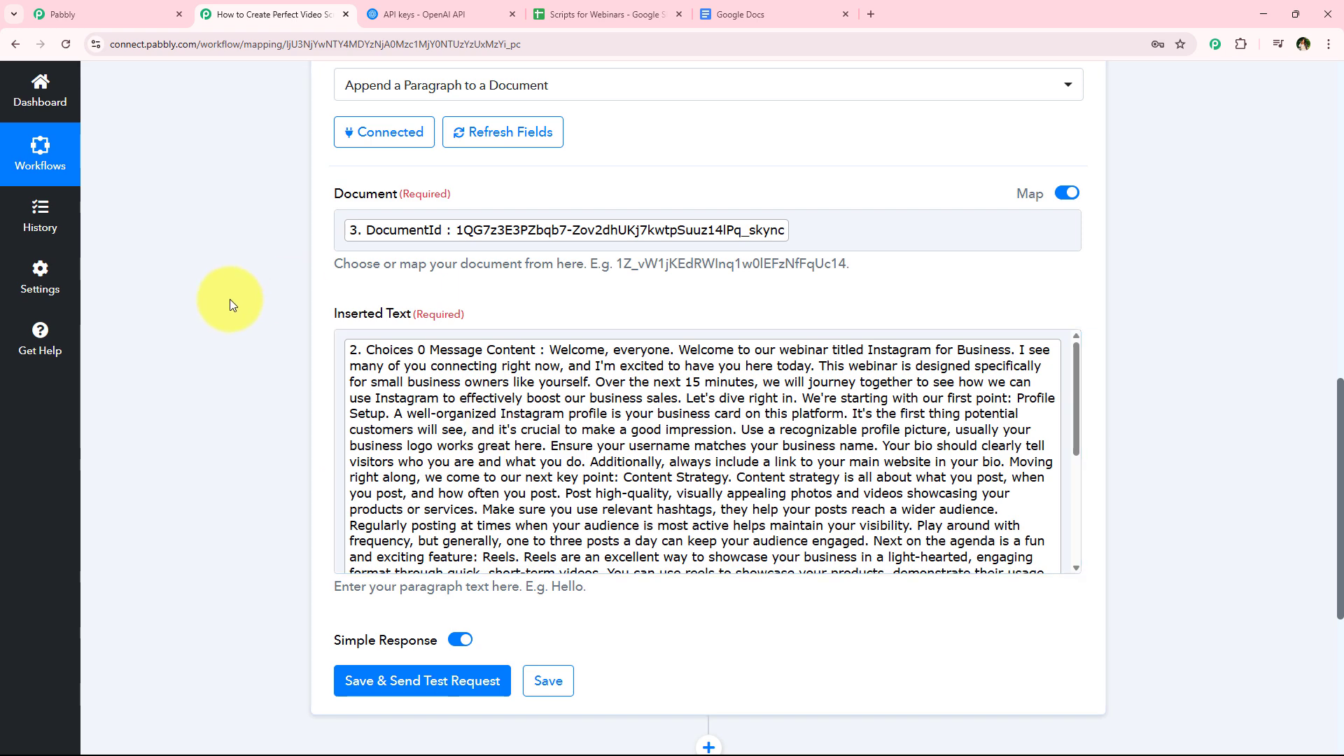
Step: Save the Append a Paragraph action with a test request, look through its response and collapse the step
scroll(250, 411, down, 2)
scroll(249, 411, down, 2)
click(355, 467)
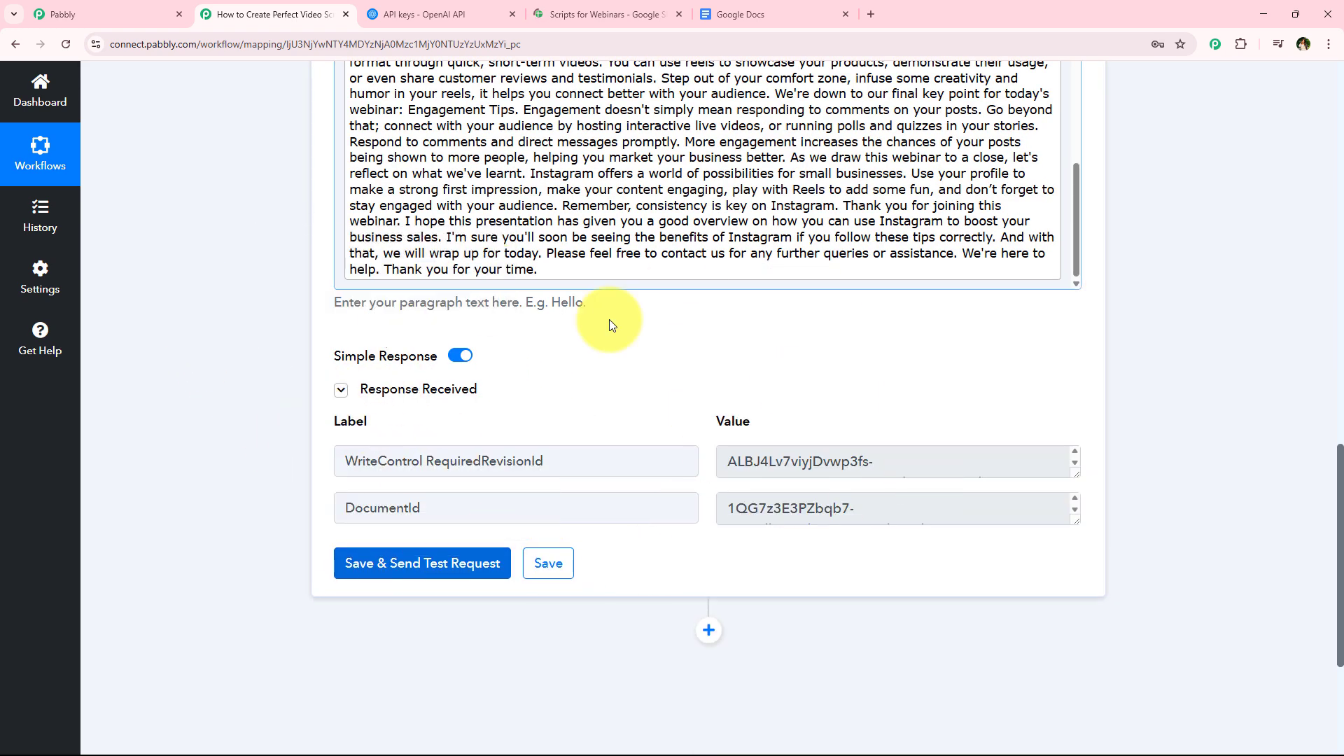
drag(1078, 524, 1079, 560)
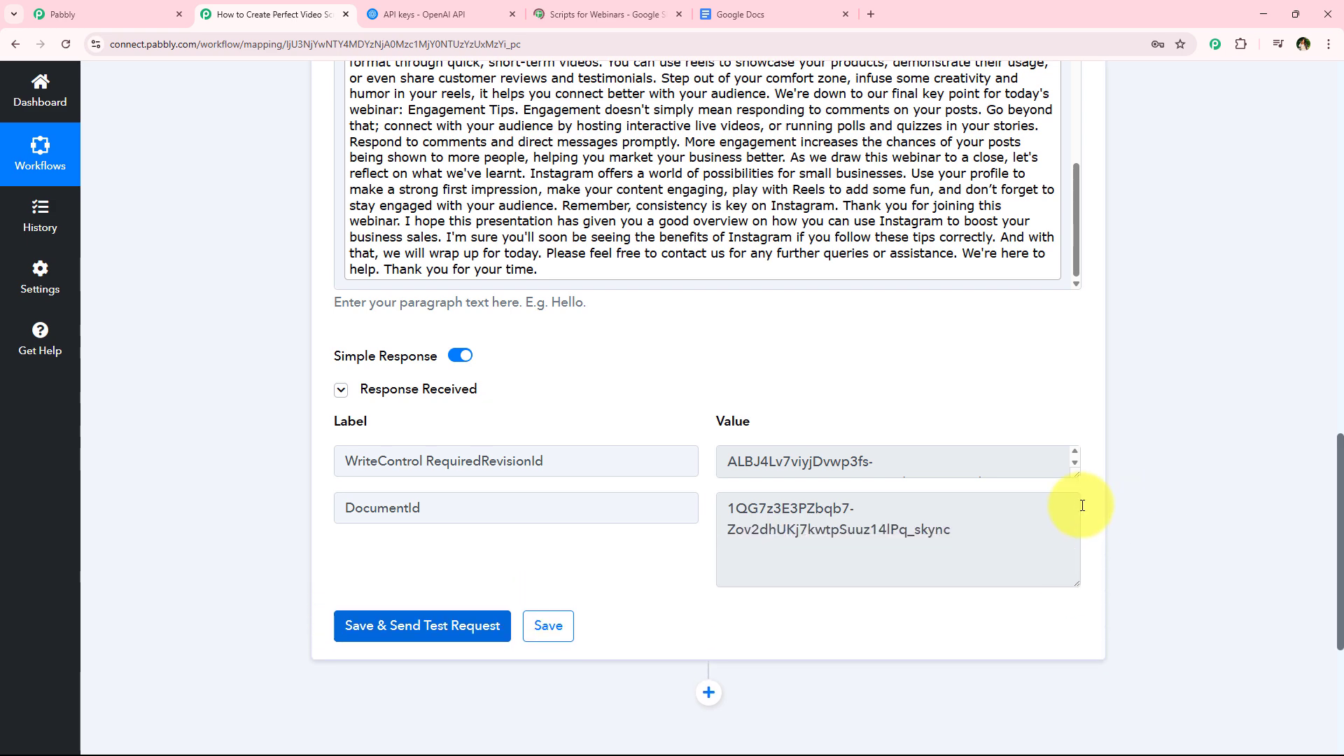
mouse_move(1078, 475)
mouse_down()
mouse_move(1078, 518)
mouse_move(1066, 465)
mouse_up()
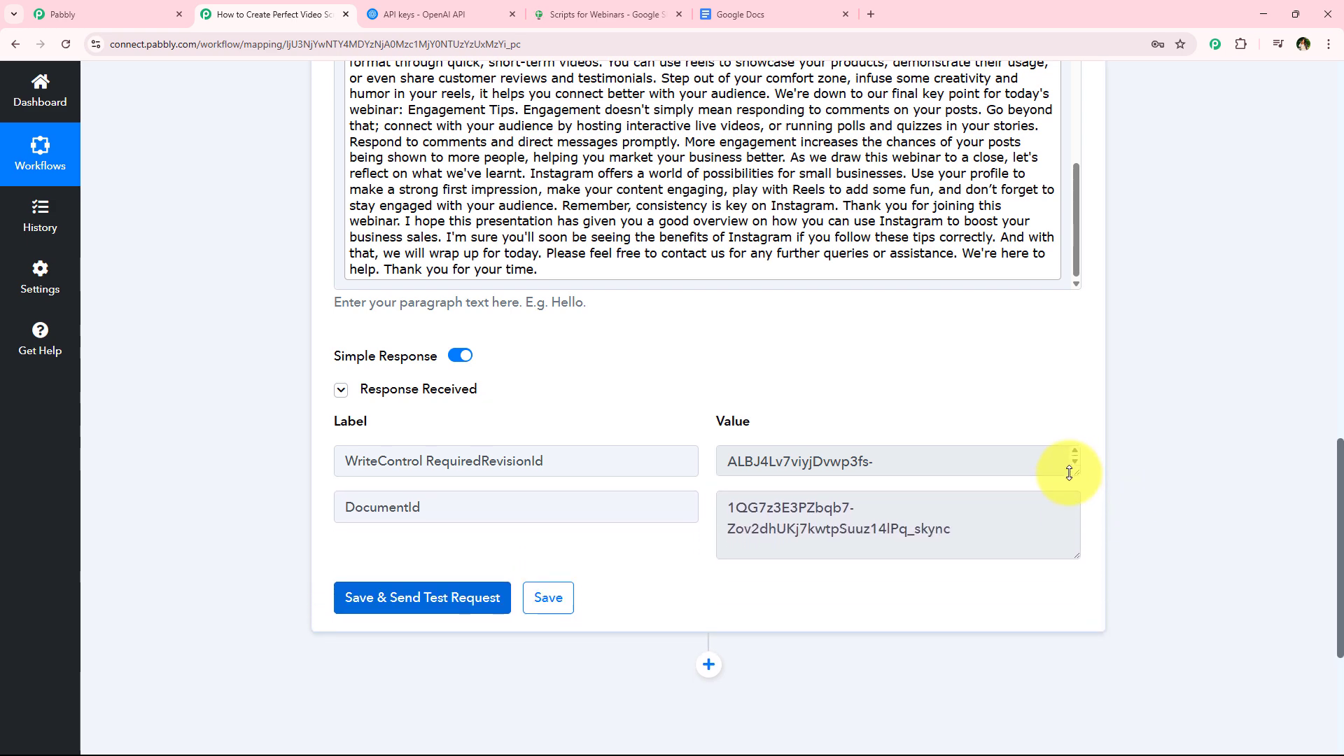
scroll(406, 280, up, 3)
scroll(199, 534, up, 10)
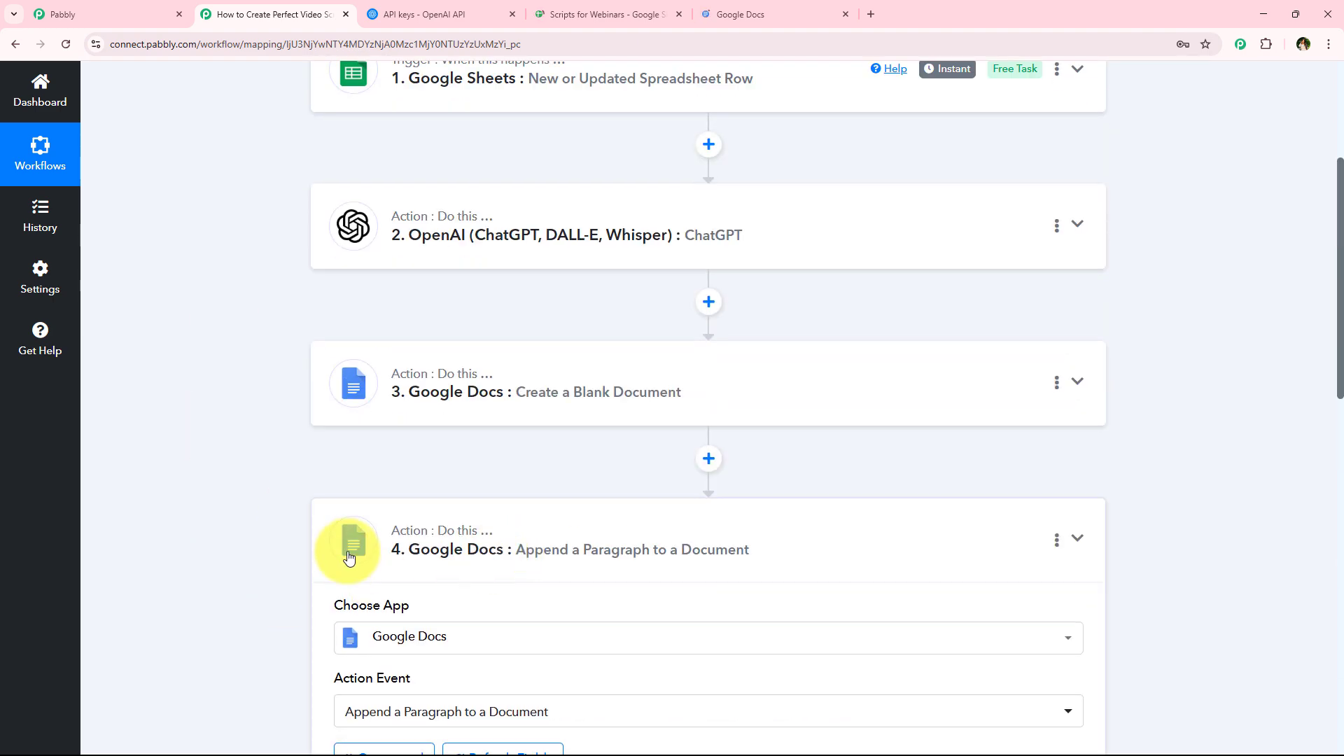
click(354, 540)
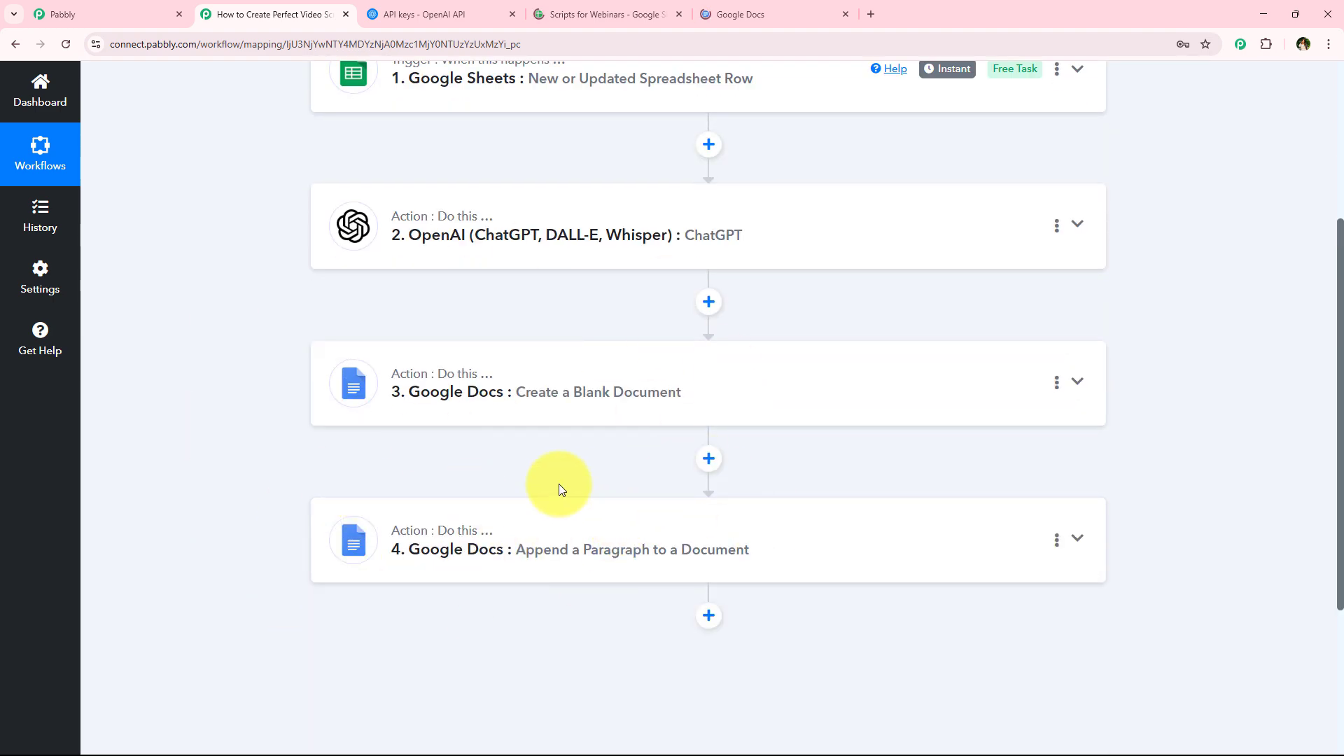
scroll(543, 579, up, 3)
scroll(472, 464, down, 4)
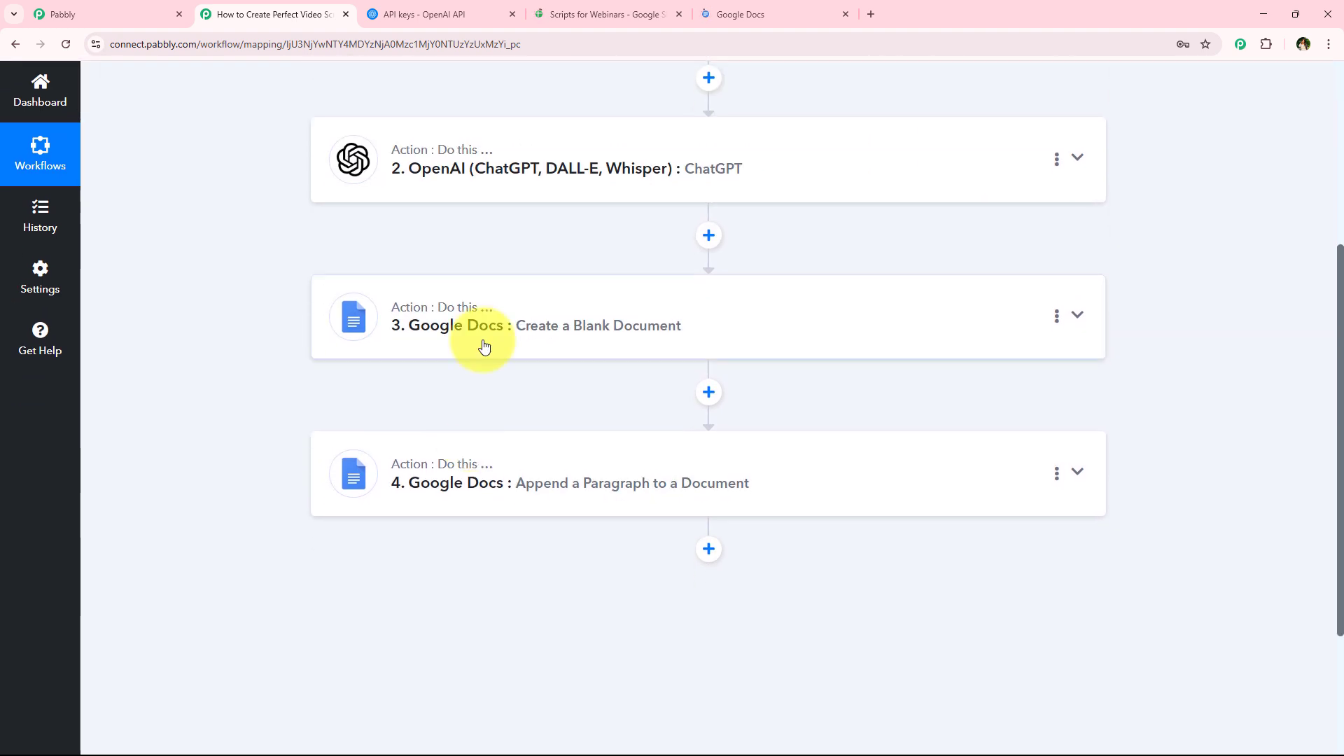
Step: Open the Instagram for Business document in Google Docs, read through the generated script and return to the workflow
click(711, 13)
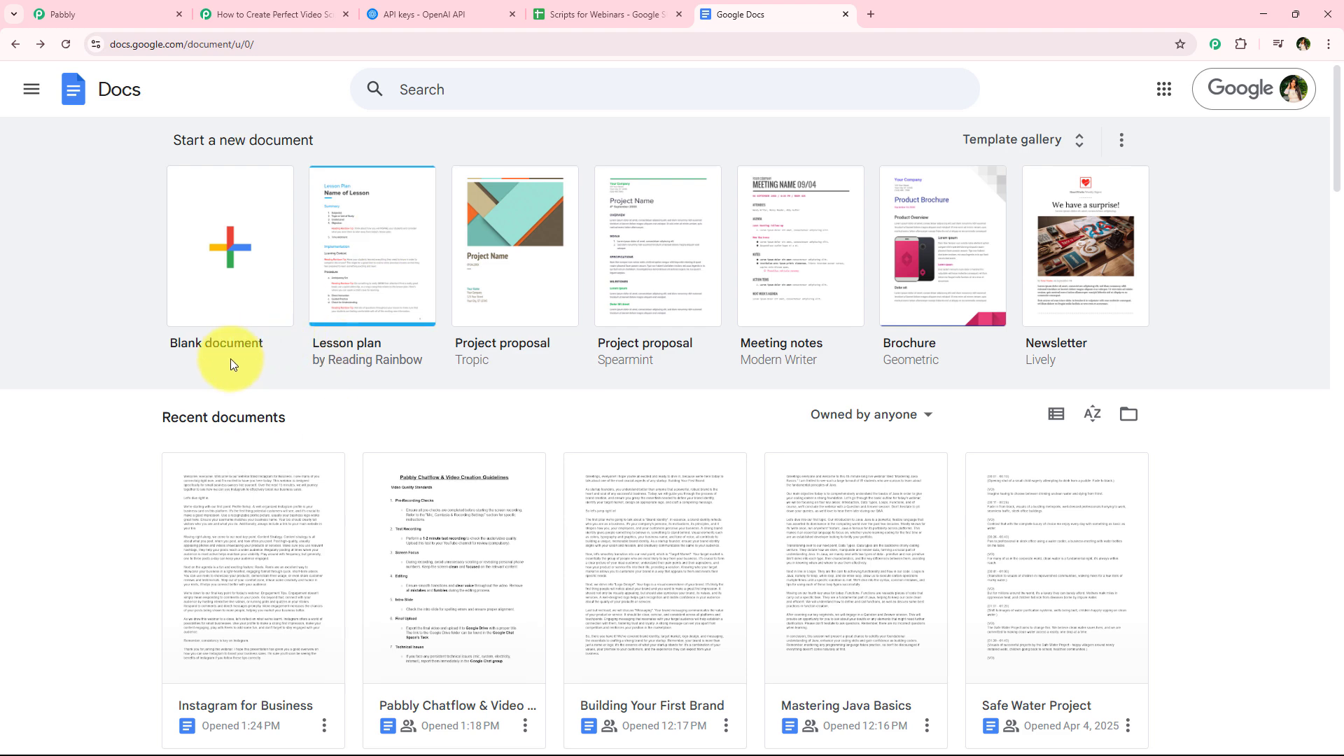
scroll(313, 455, down, 1)
click(284, 485)
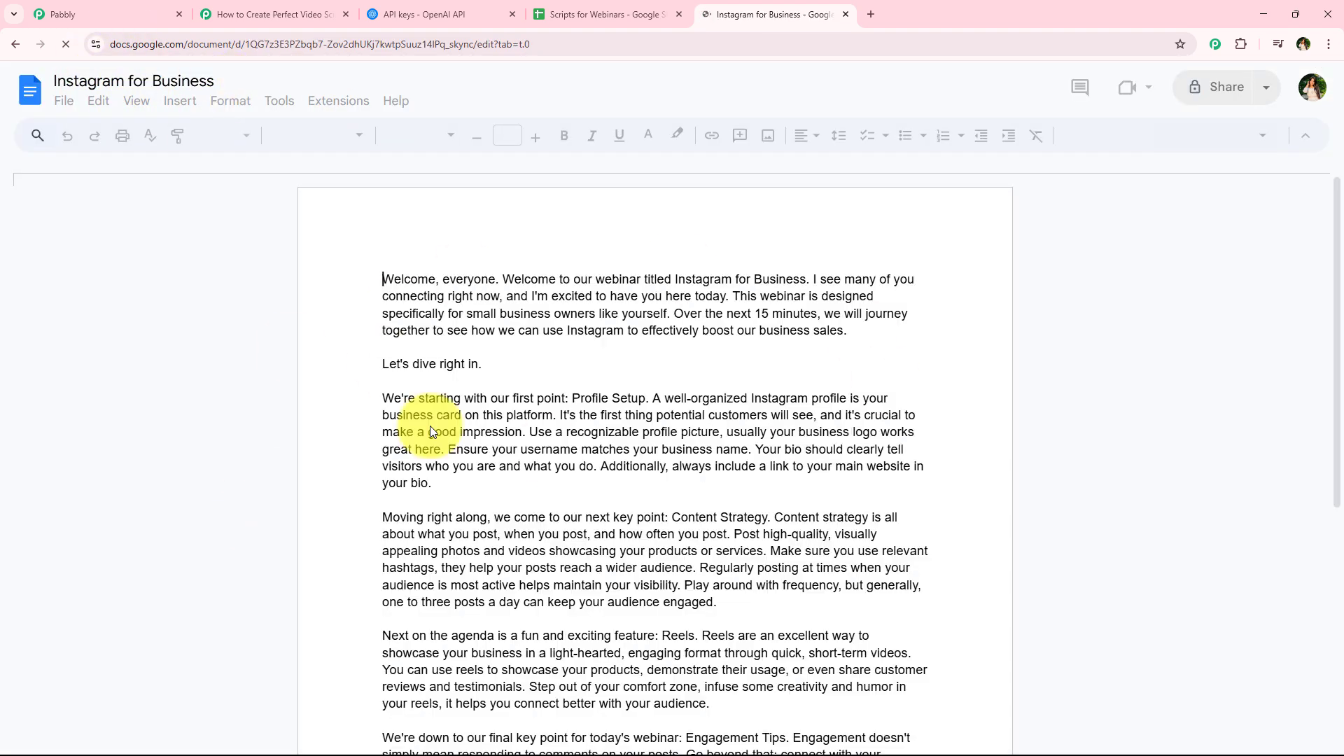
scroll(602, 490, down, 5)
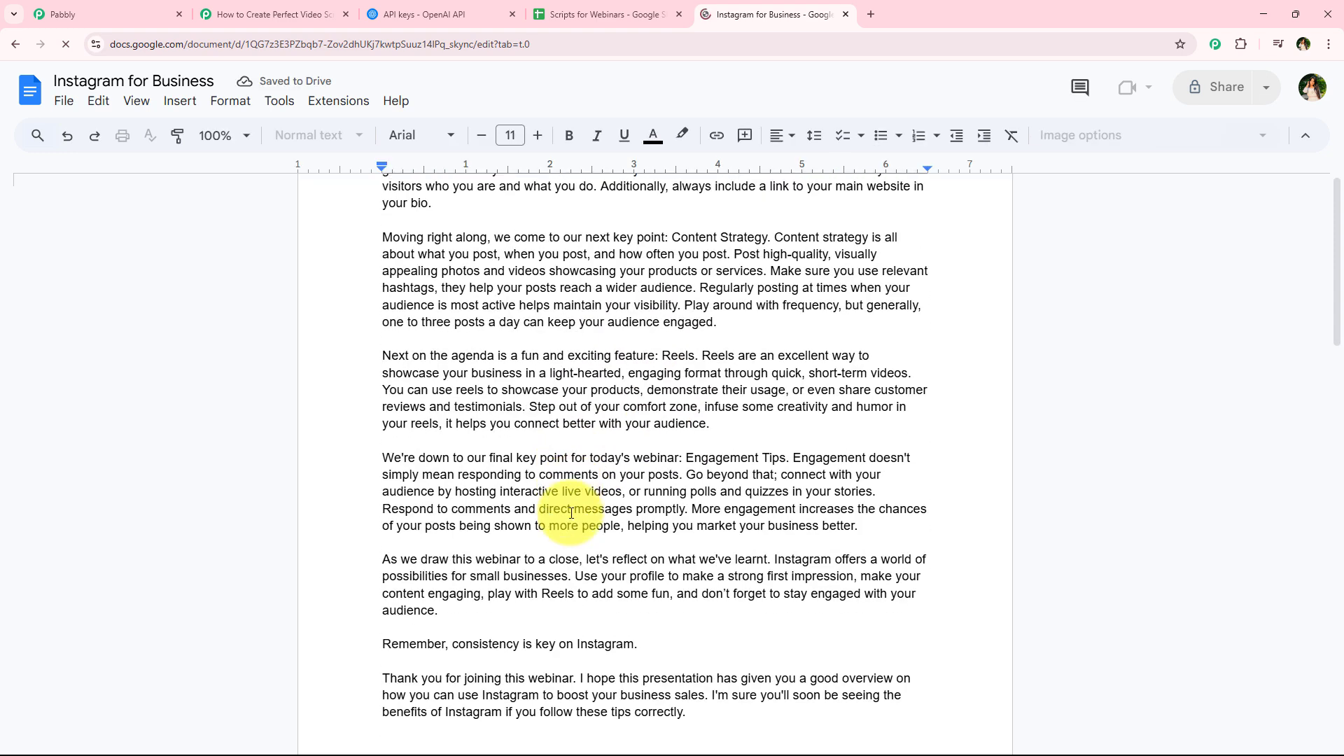
click(261, 14)
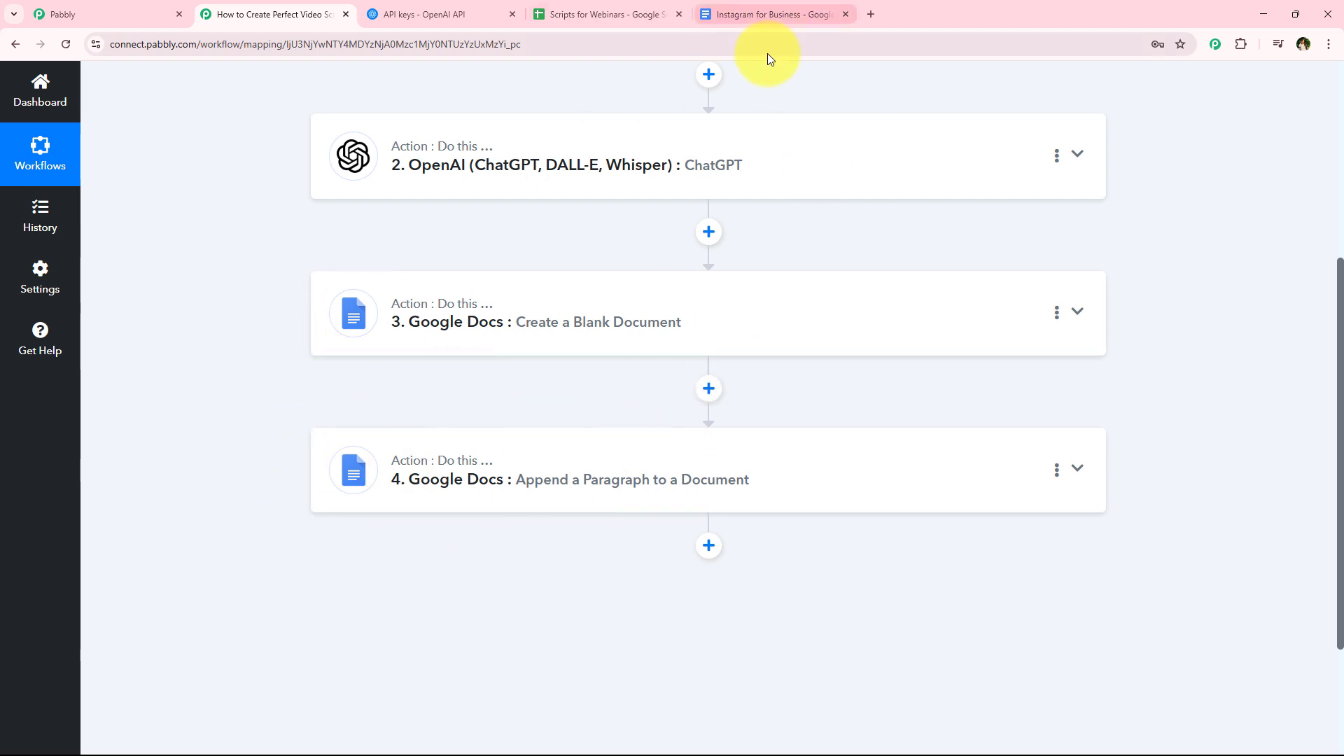
Step: Close the OpenAI API keys page and check the Instagram for Business row's AI-Generated Script cell in the Scripts for Webinars sheet
click(513, 14)
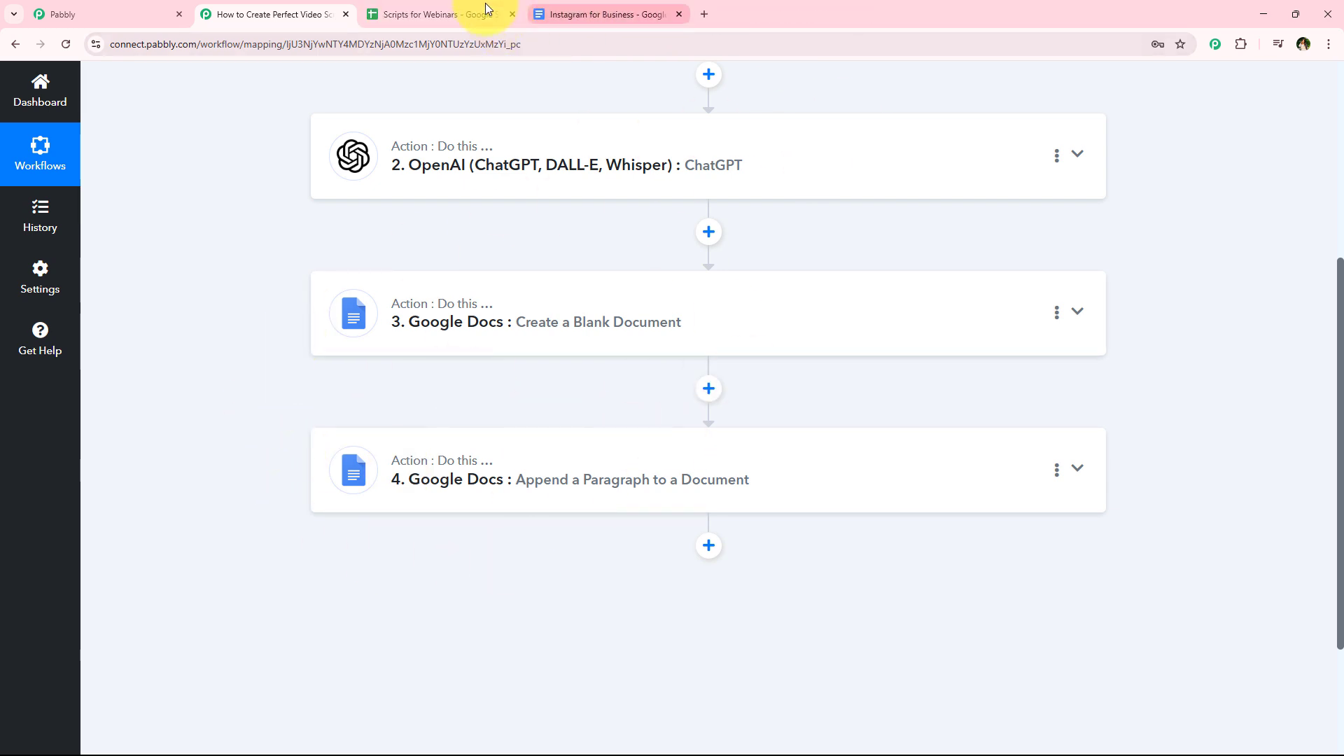
click(462, 14)
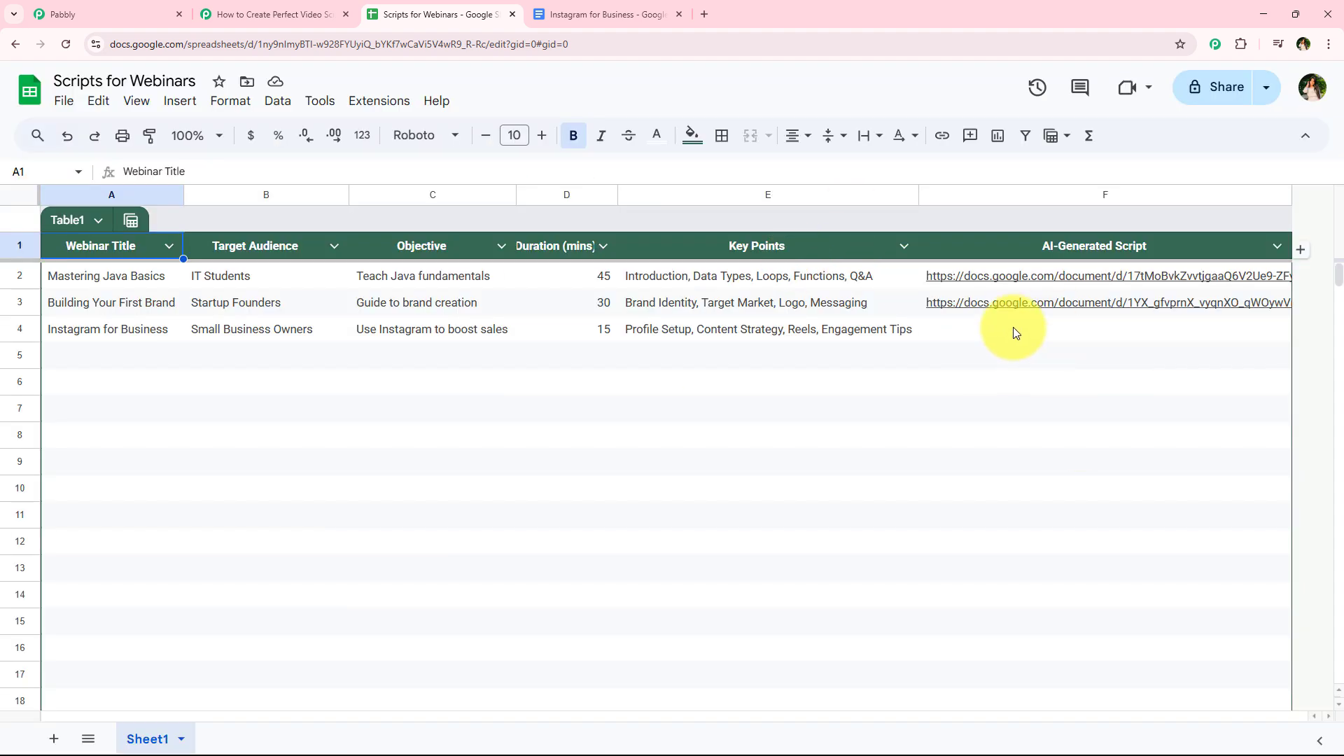
click(1014, 331)
click(294, 12)
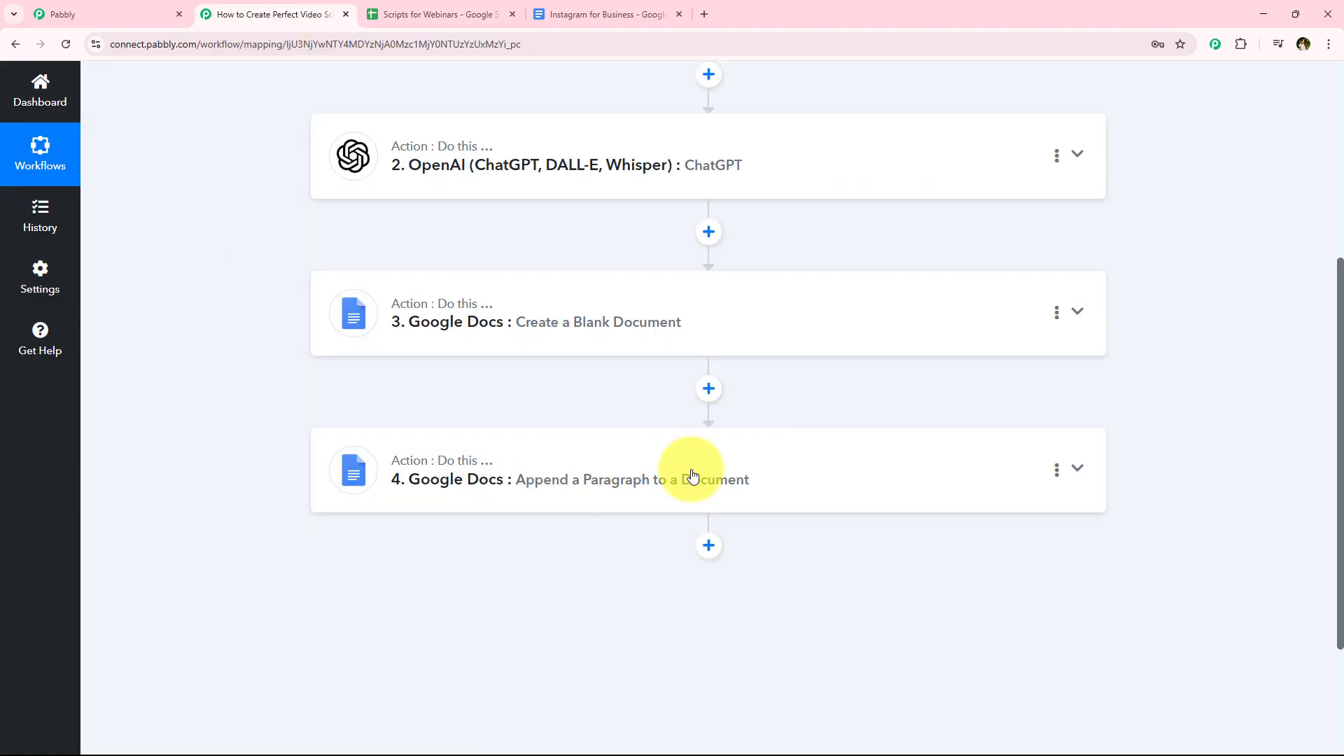
Step: Add a Google Drive action after step 4 with Share a File With Anyone as its action event
click(712, 548)
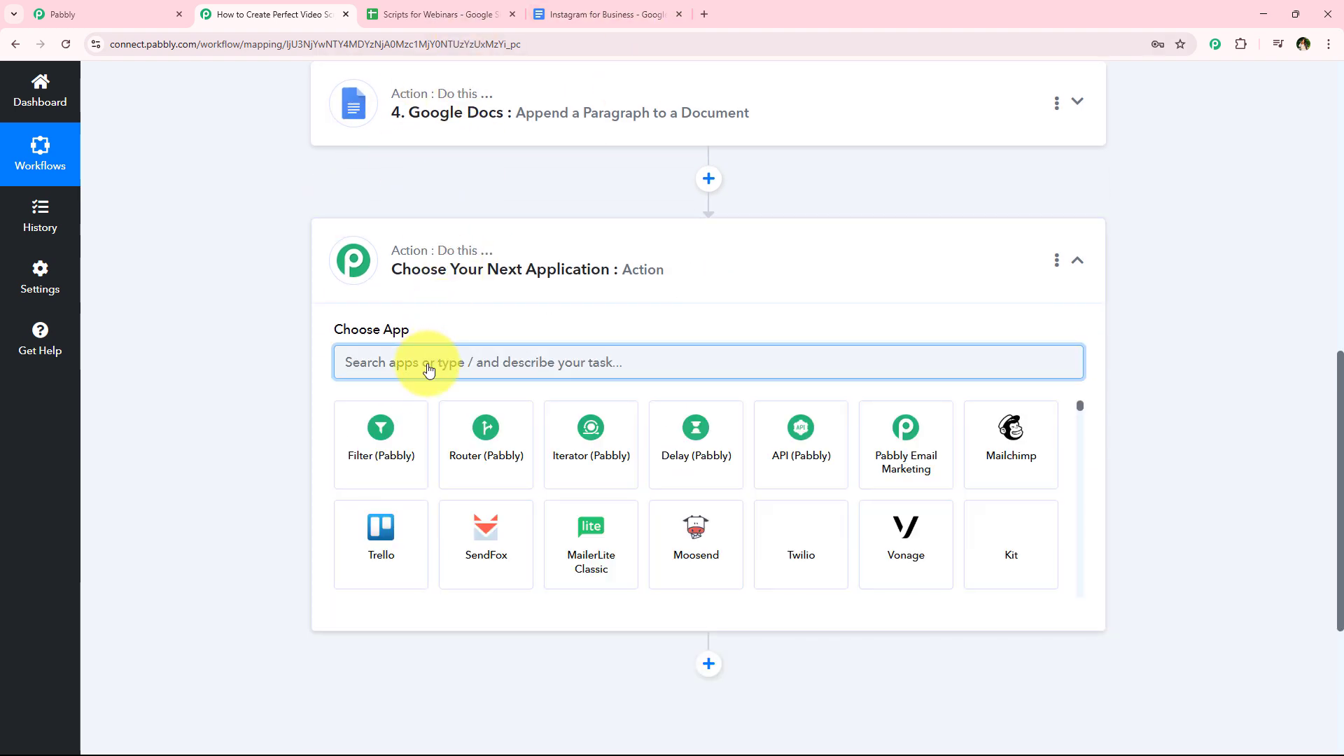
text(Driv)
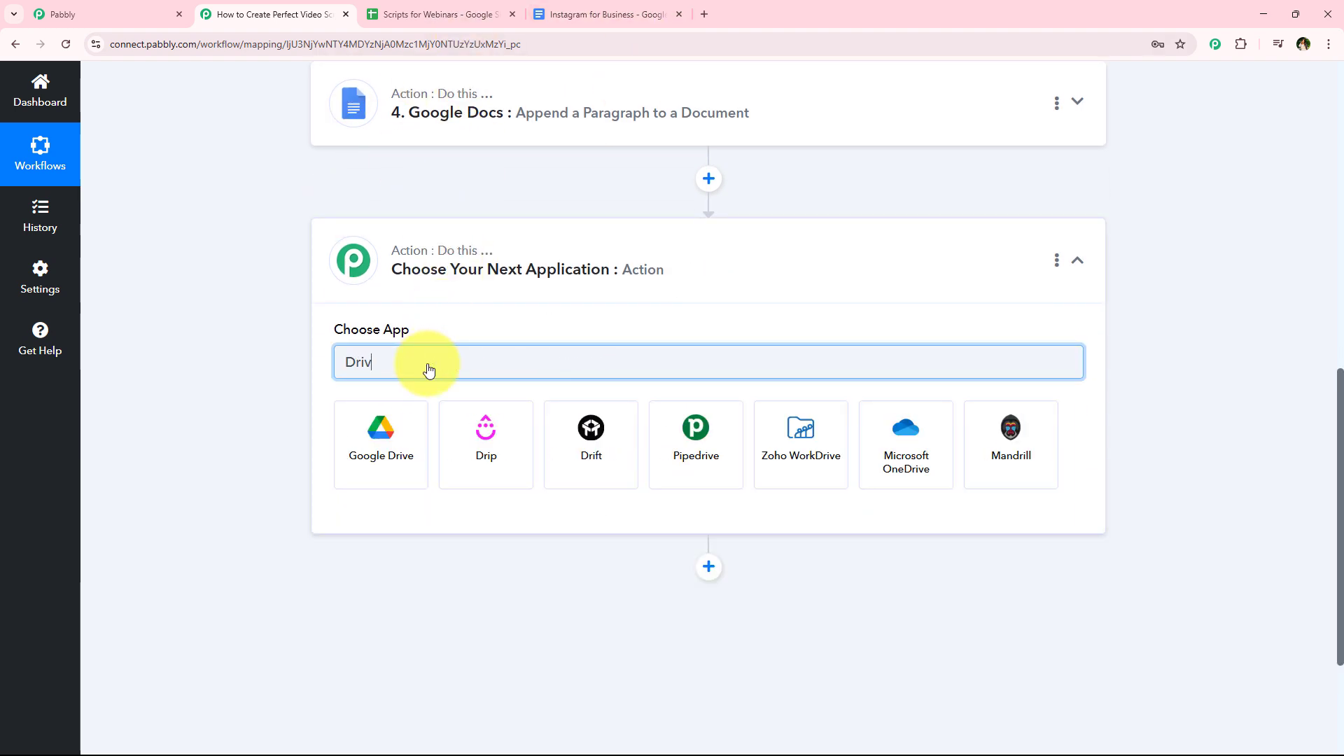
text(e)
click(348, 428)
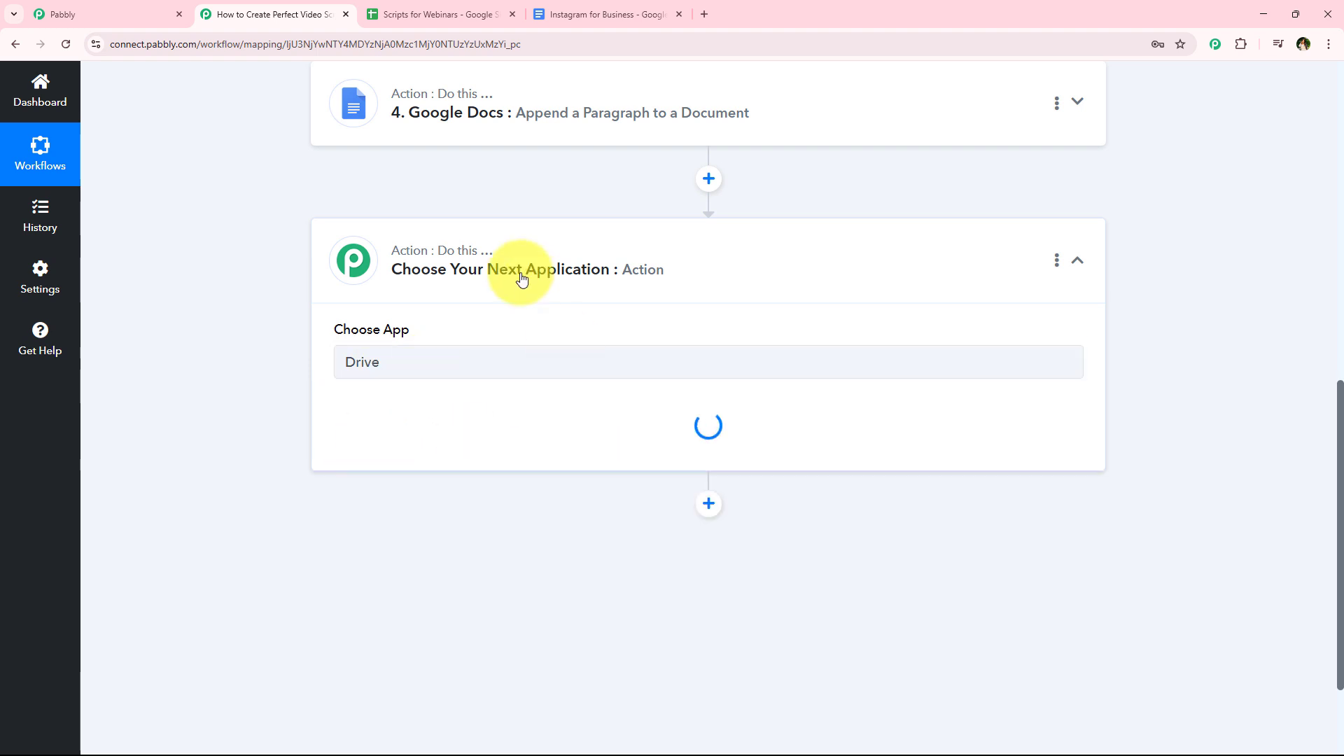
drag(332, 403, 436, 443)
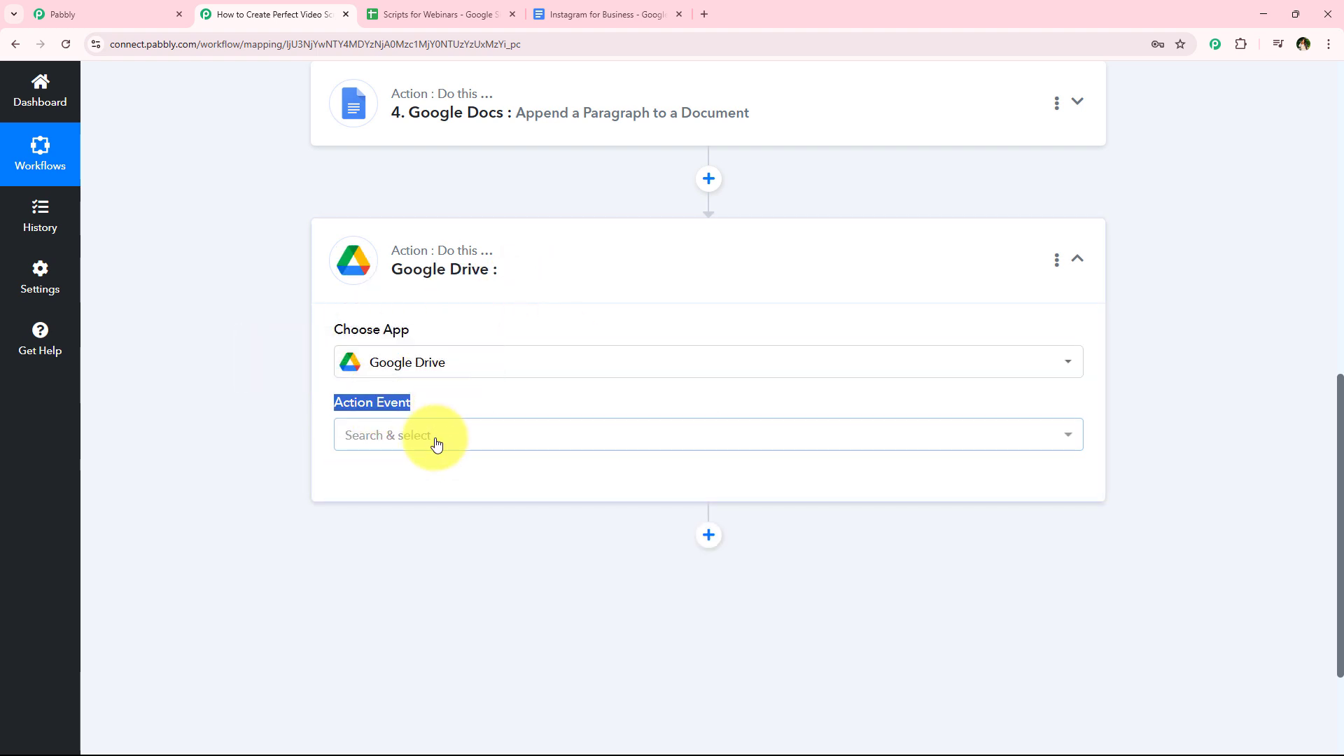
click(436, 444)
scroll(422, 278, down, 1)
click(434, 277)
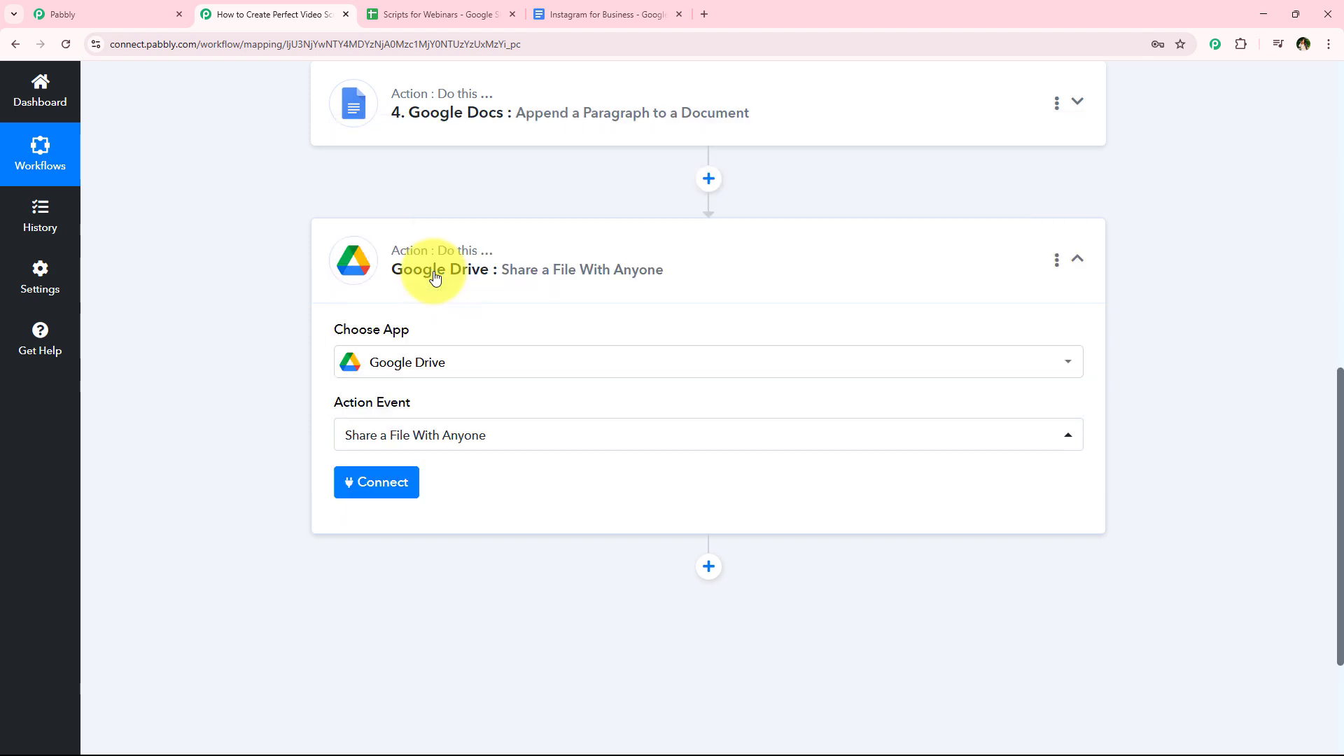
Step: Connect the Share a File With Anyone action using the existing connection Google Drive #18 and save it
click(408, 504)
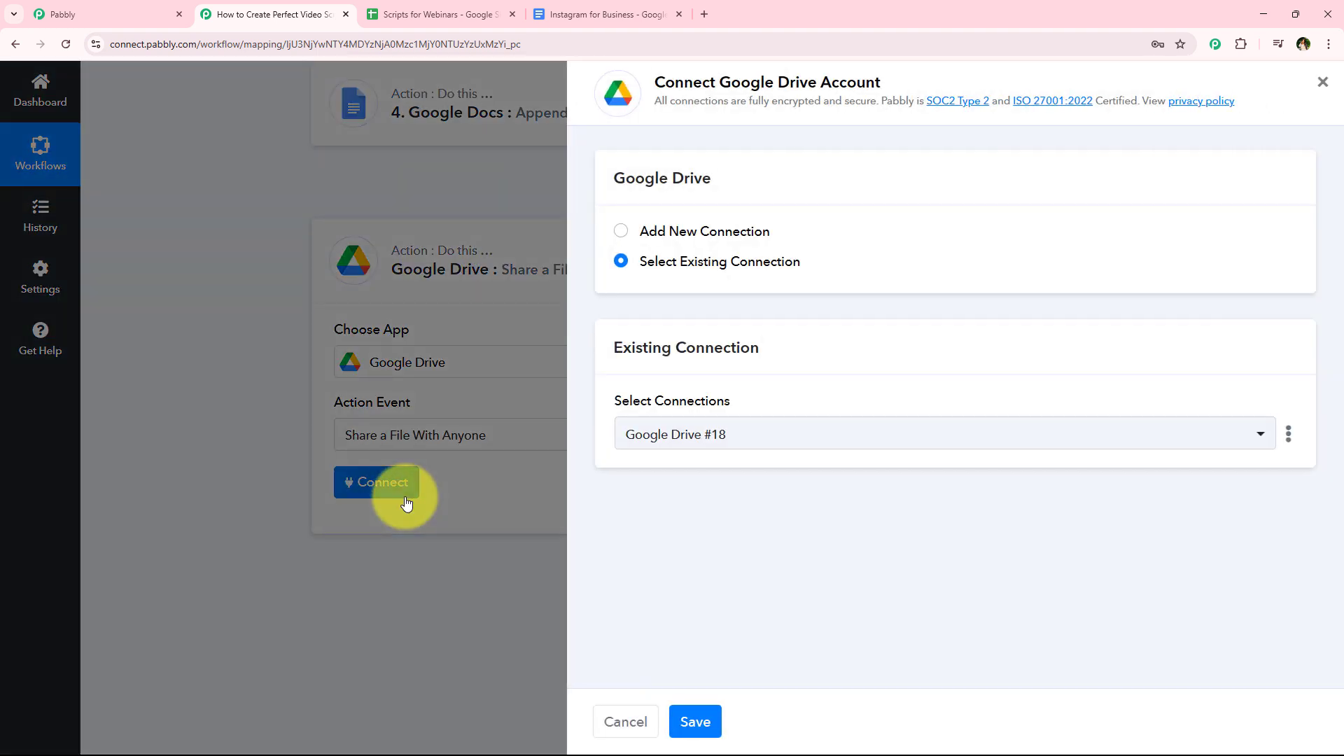
click(724, 229)
click(721, 259)
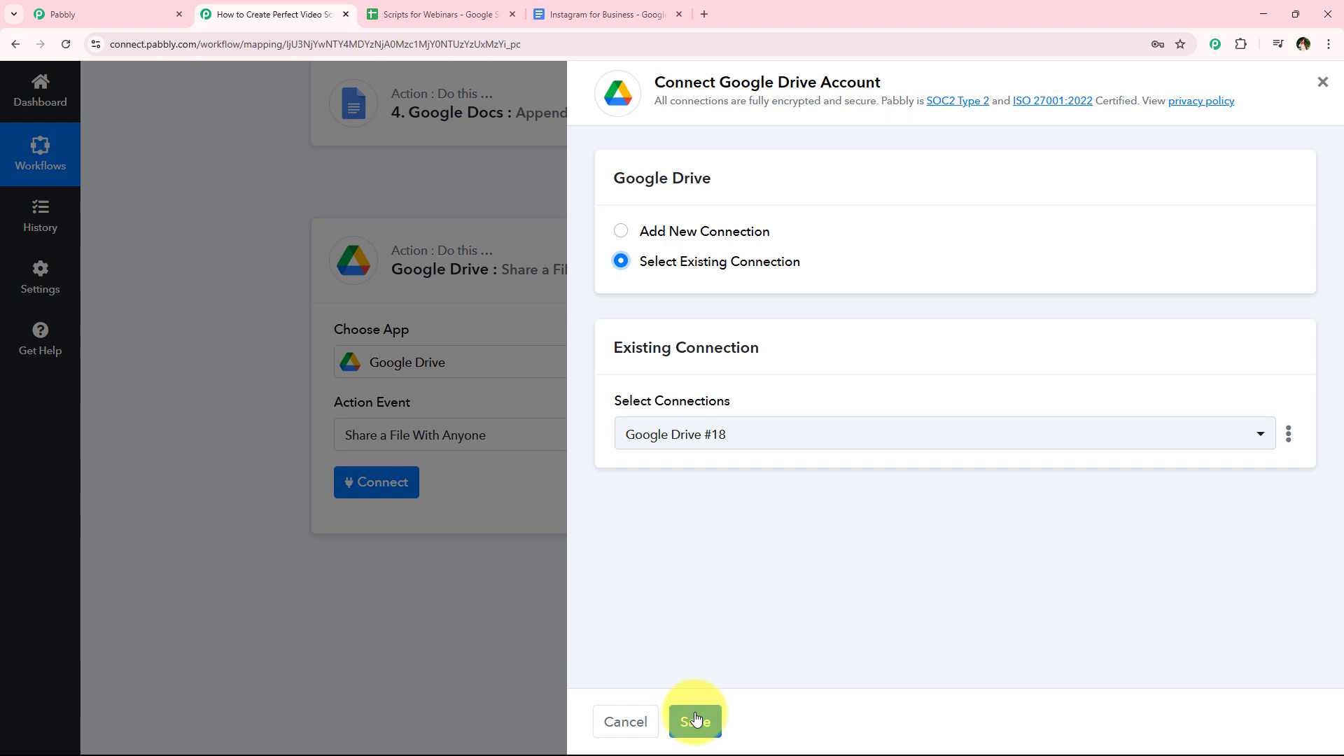
click(693, 229)
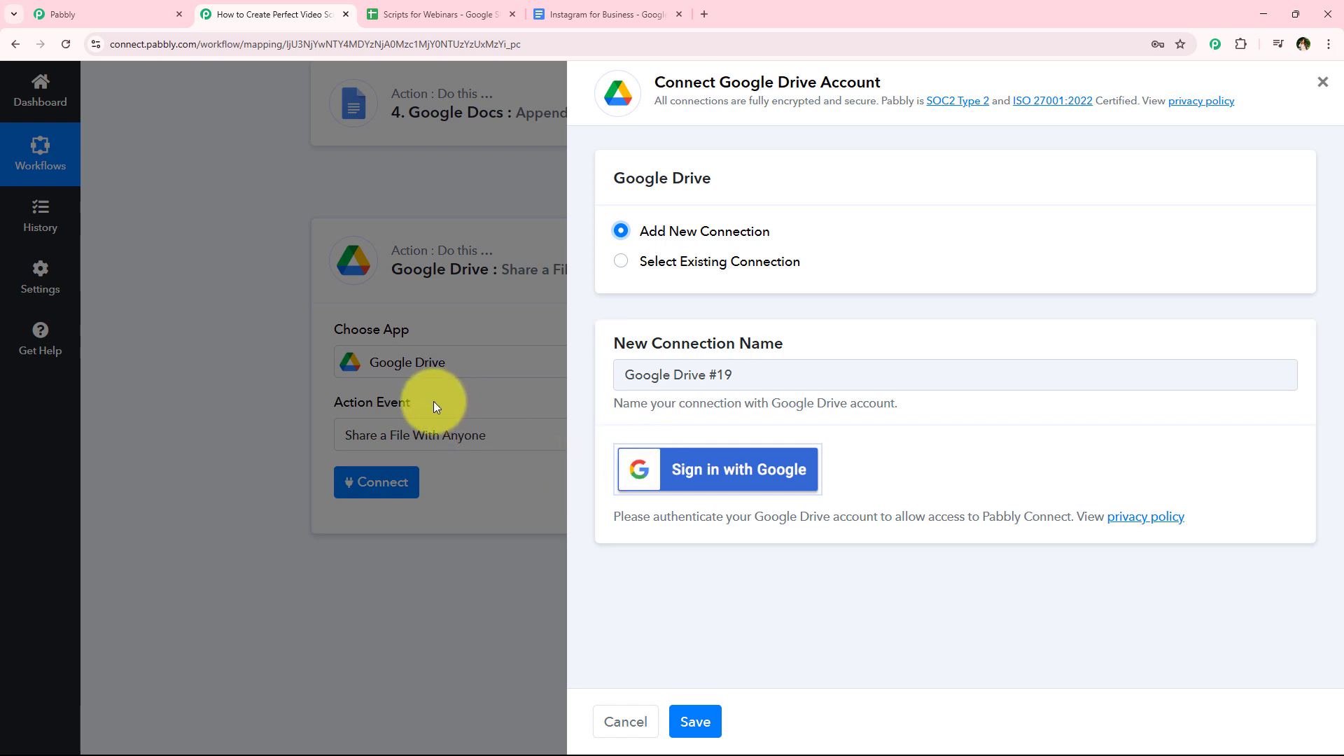
click(621, 261)
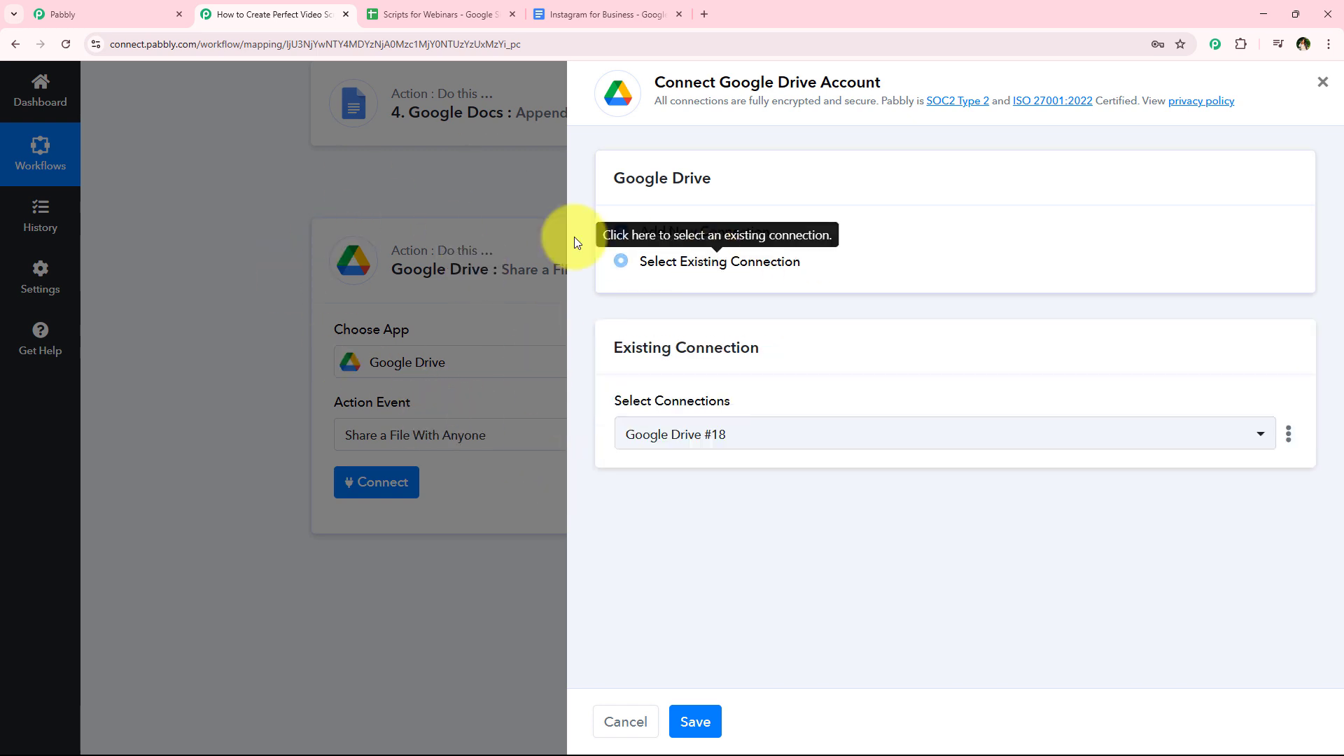
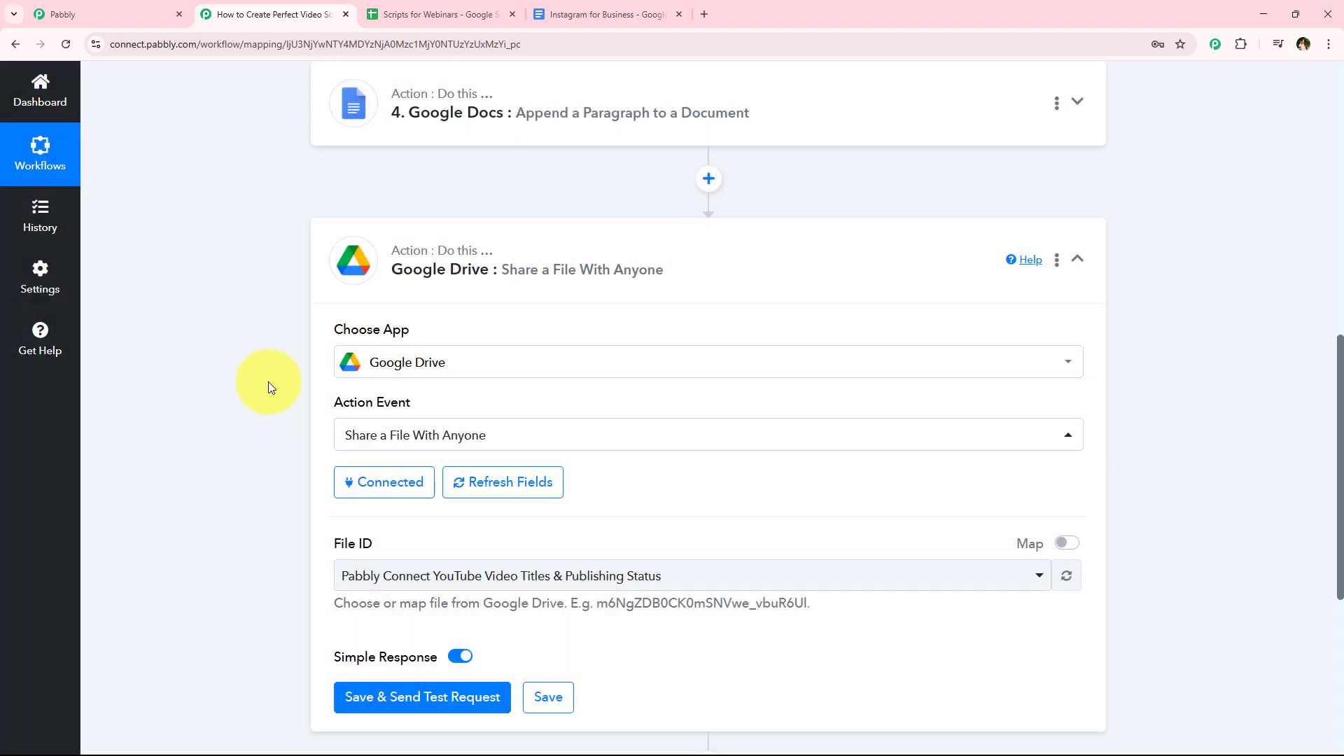
Step: Enable mapping for the File ID field and replace its fixed ID with the DocumentId from the Append a Paragraph step
scroll(263, 399, down, 1)
scroll(382, 470, down, 1)
scroll(383, 476, down, 2)
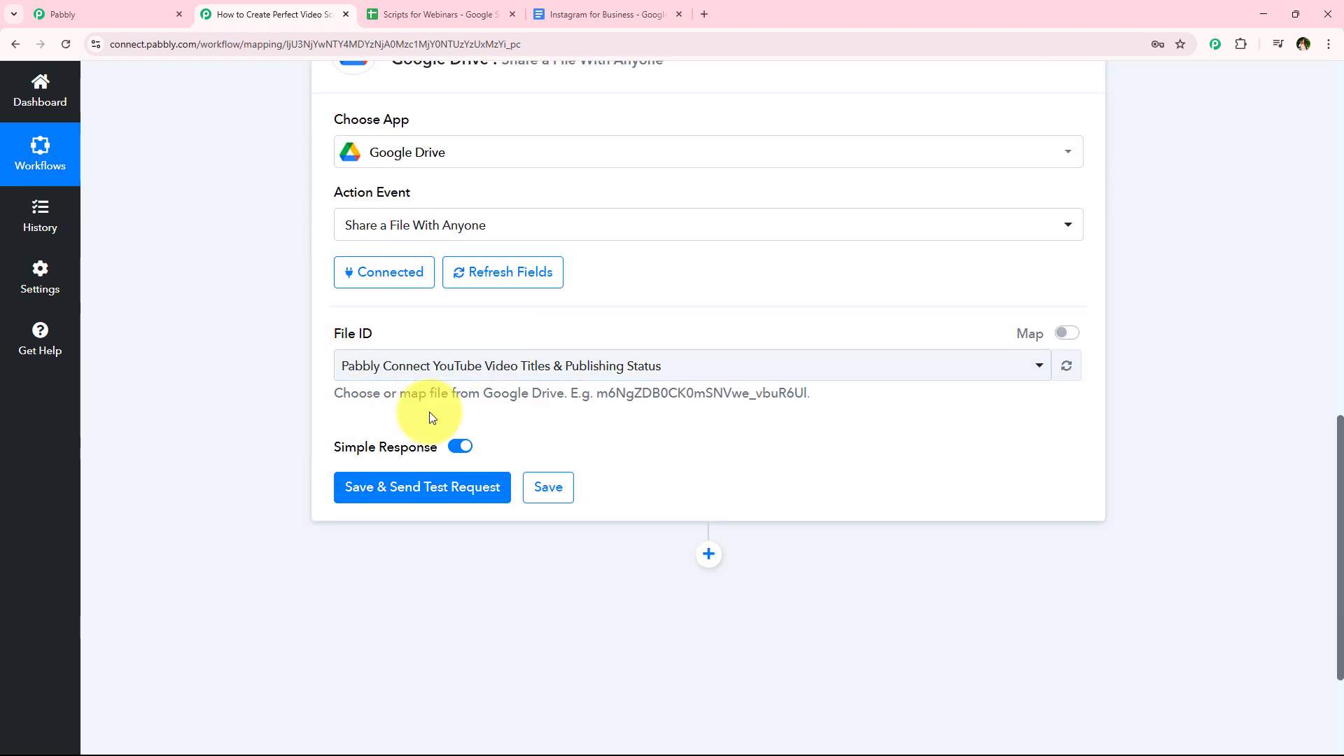
click(569, 368)
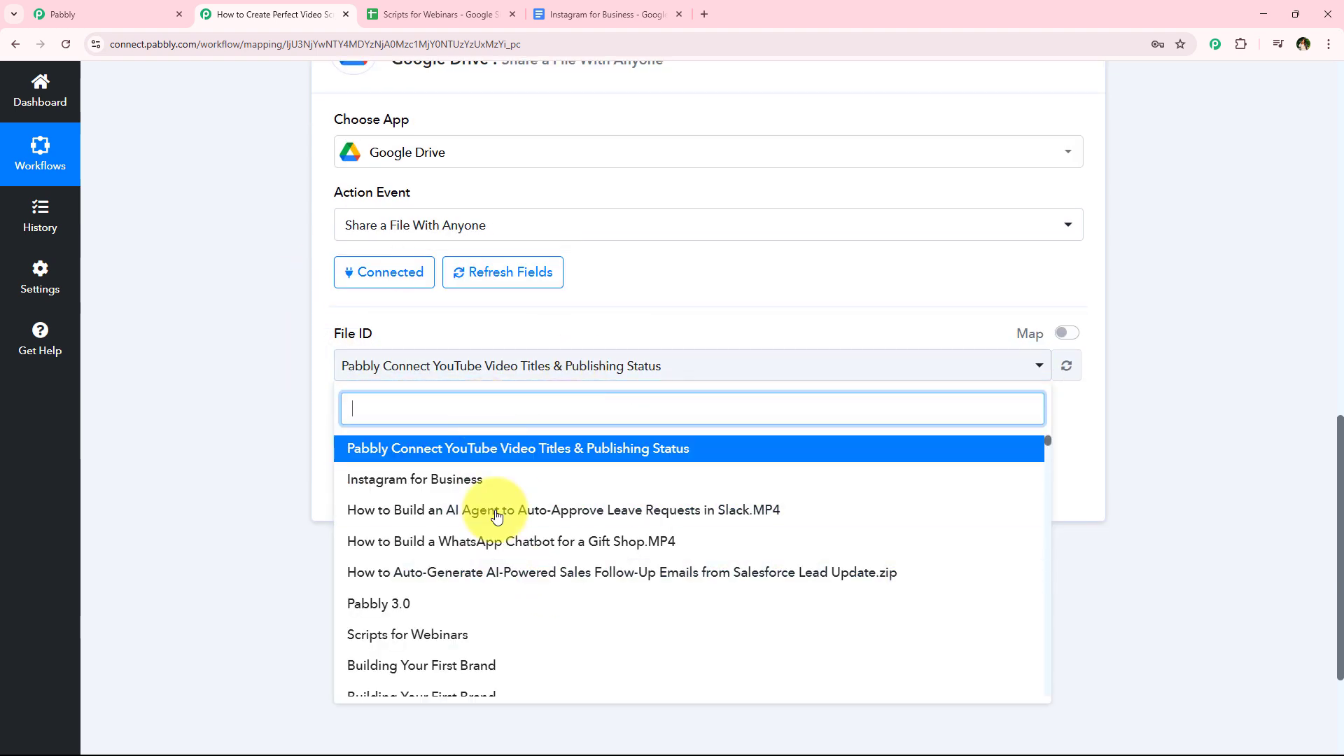
click(885, 350)
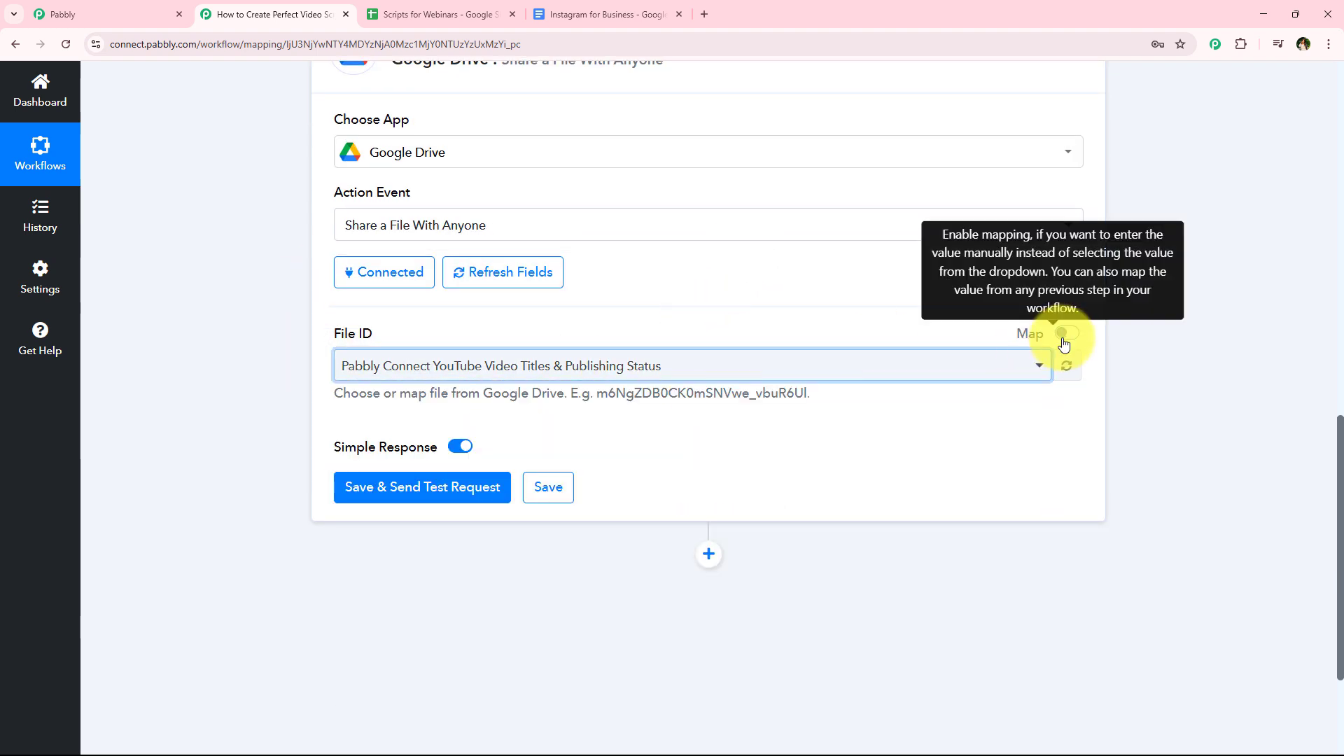
click(1067, 333)
click(897, 368)
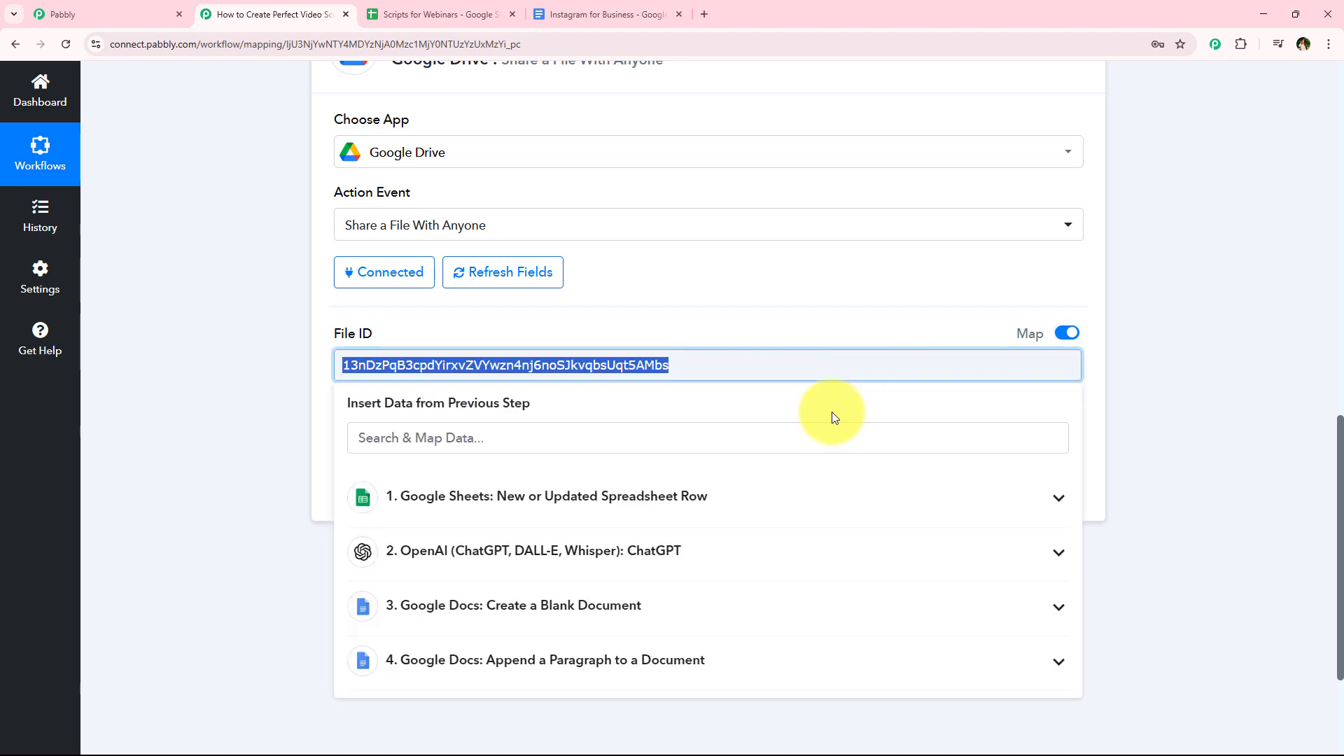
click(490, 661)
click(351, 708)
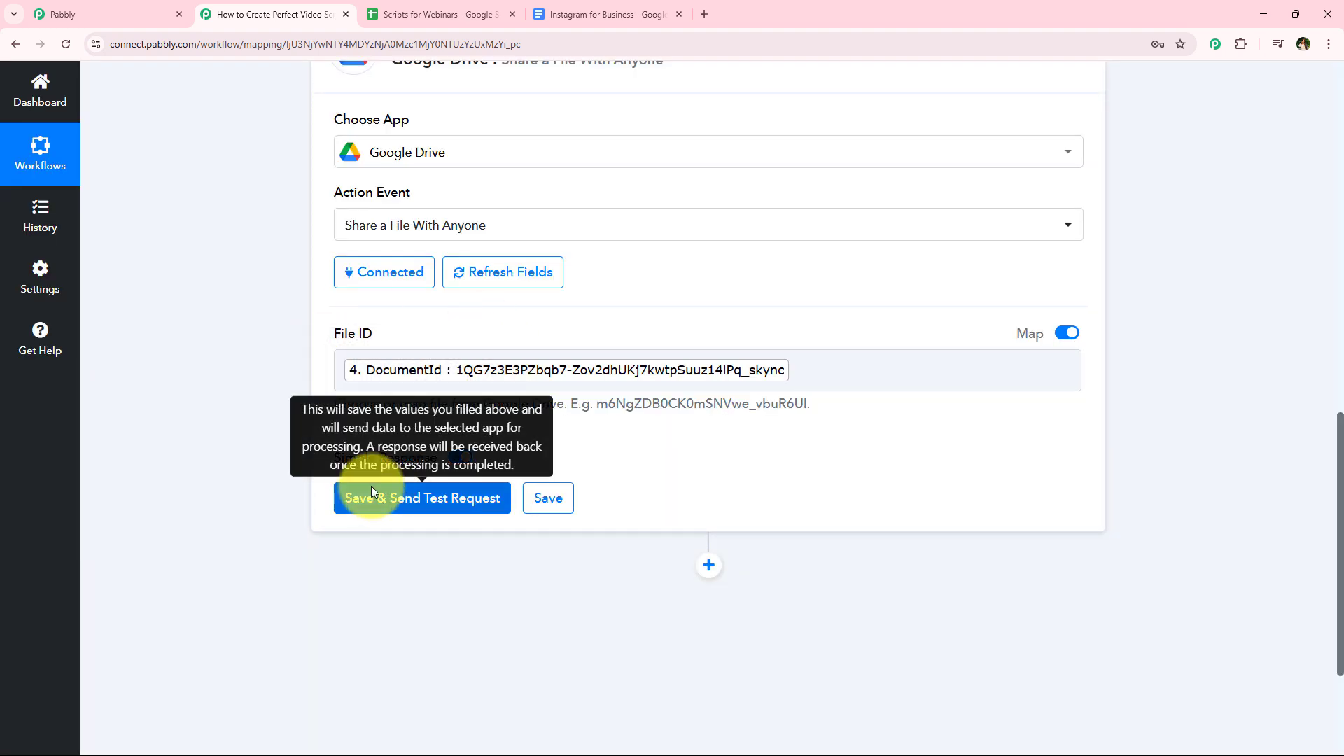
Step: Save the Share a File With Anyone action with a test request and examine the Res2 WebViewLink in its response
click(372, 492)
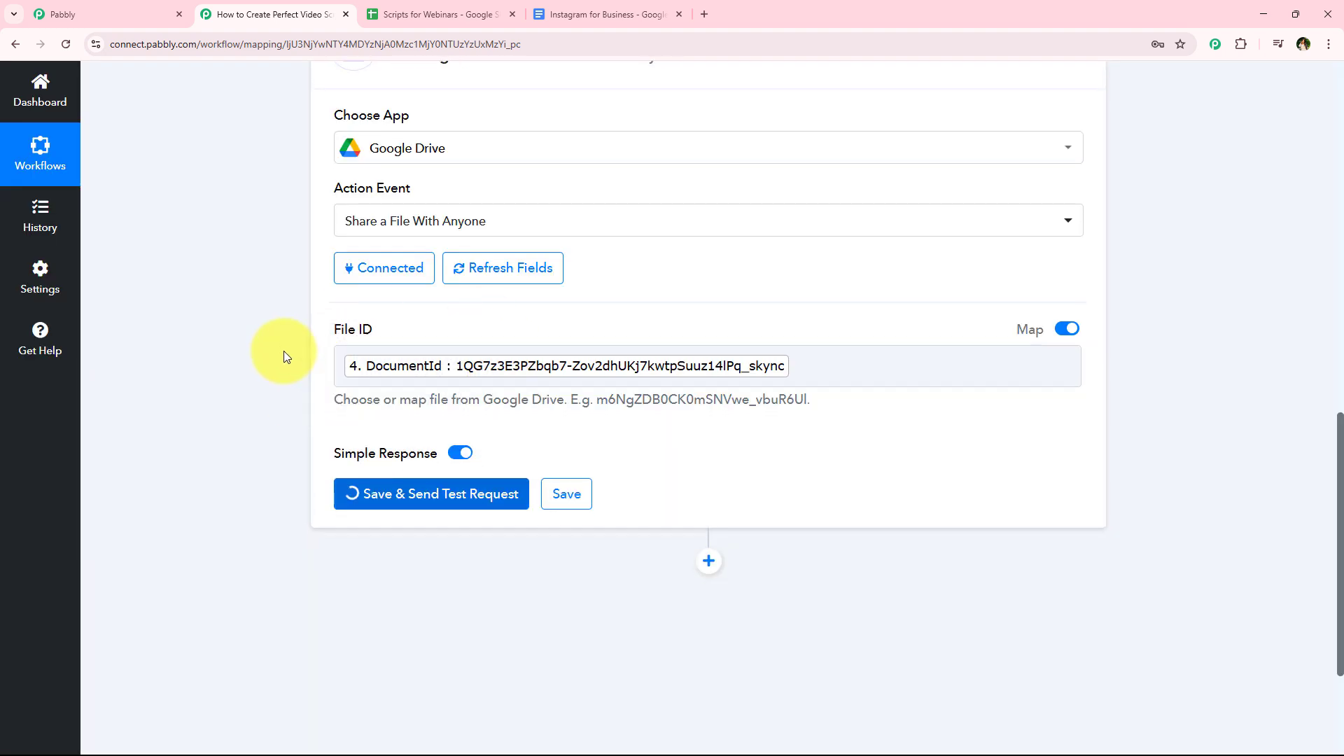
scroll(284, 354, down, 2)
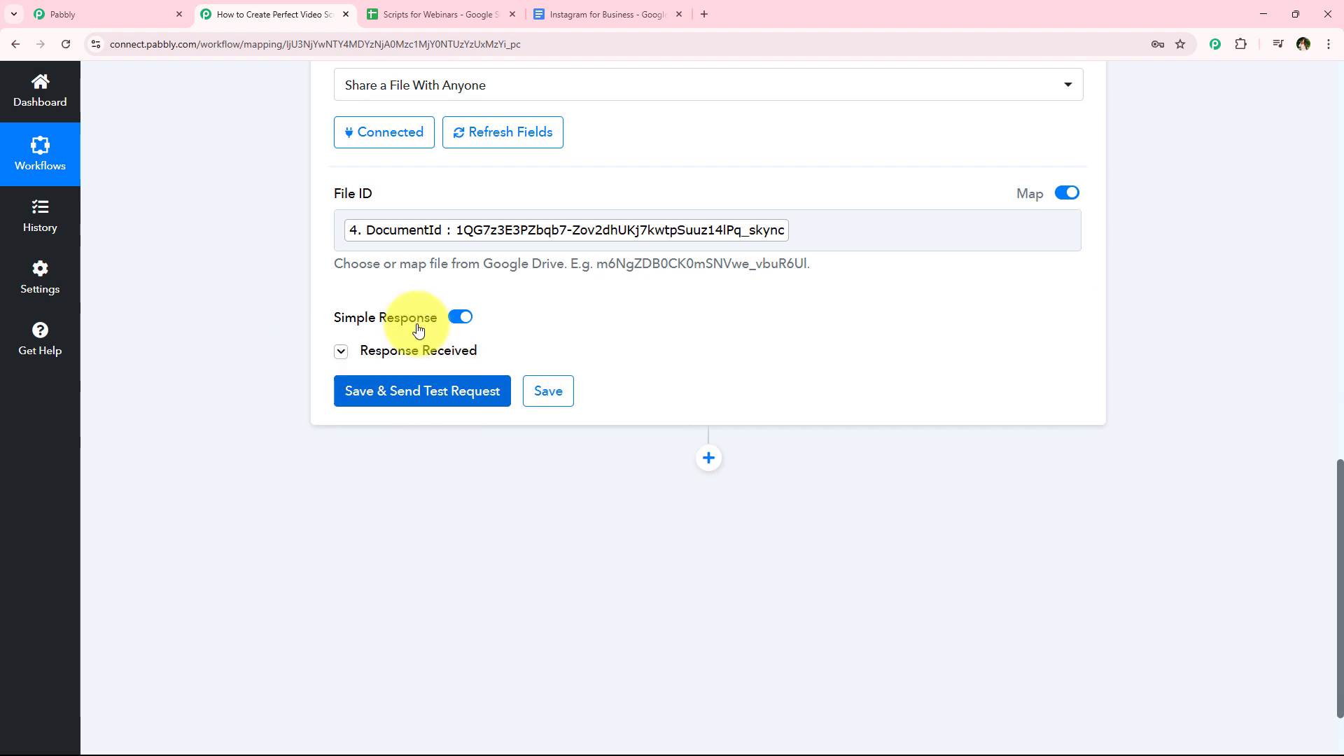
scroll(305, 438, down, 1)
scroll(306, 440, down, 2)
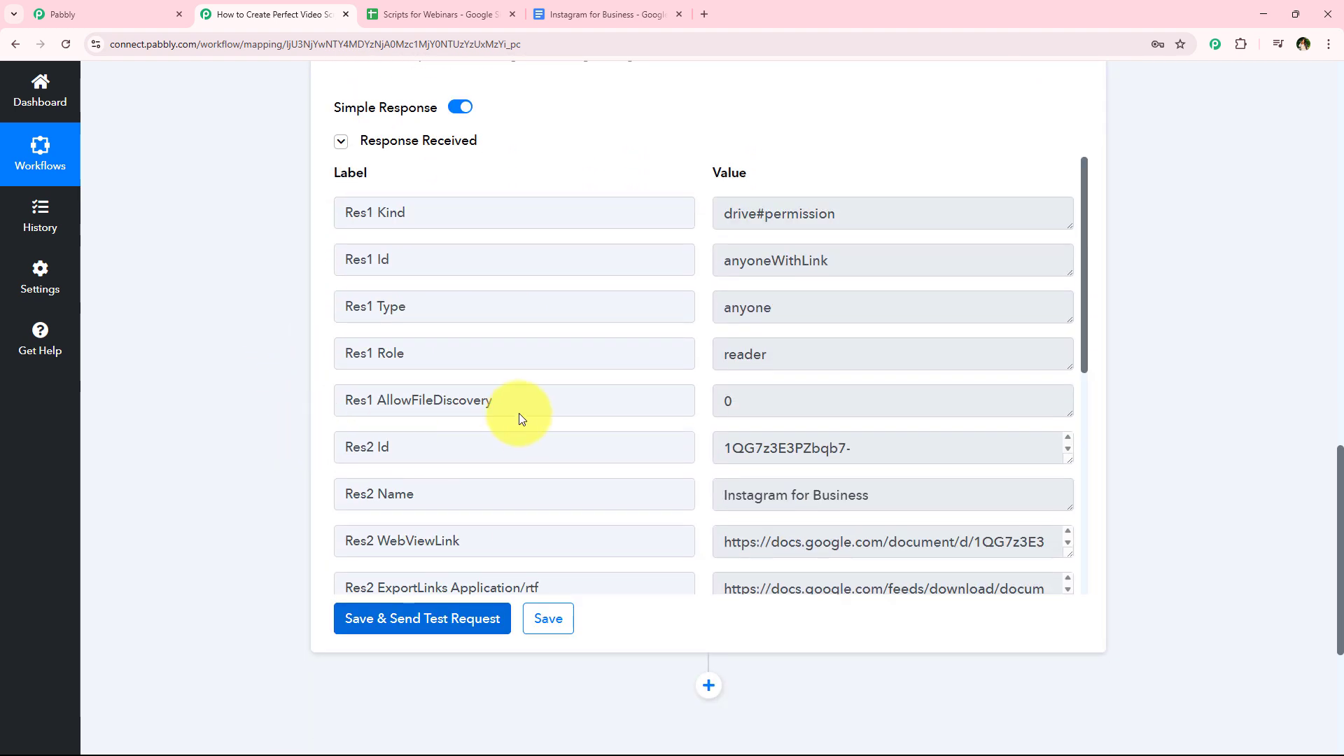
scroll(519, 413, down, 4)
drag(375, 403, 558, 393)
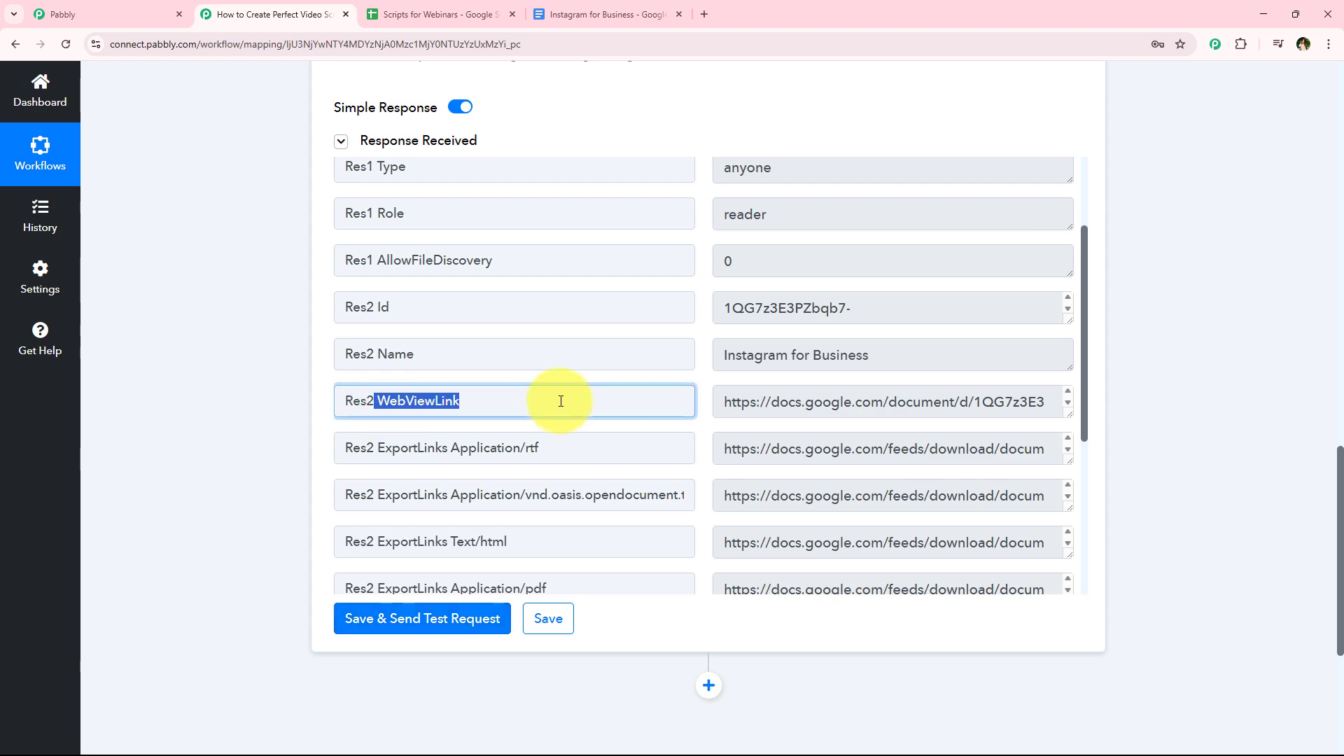
drag(1068, 417, 1045, 473)
drag(840, 450, 689, 396)
click(242, 464)
scroll(242, 463, up, 10)
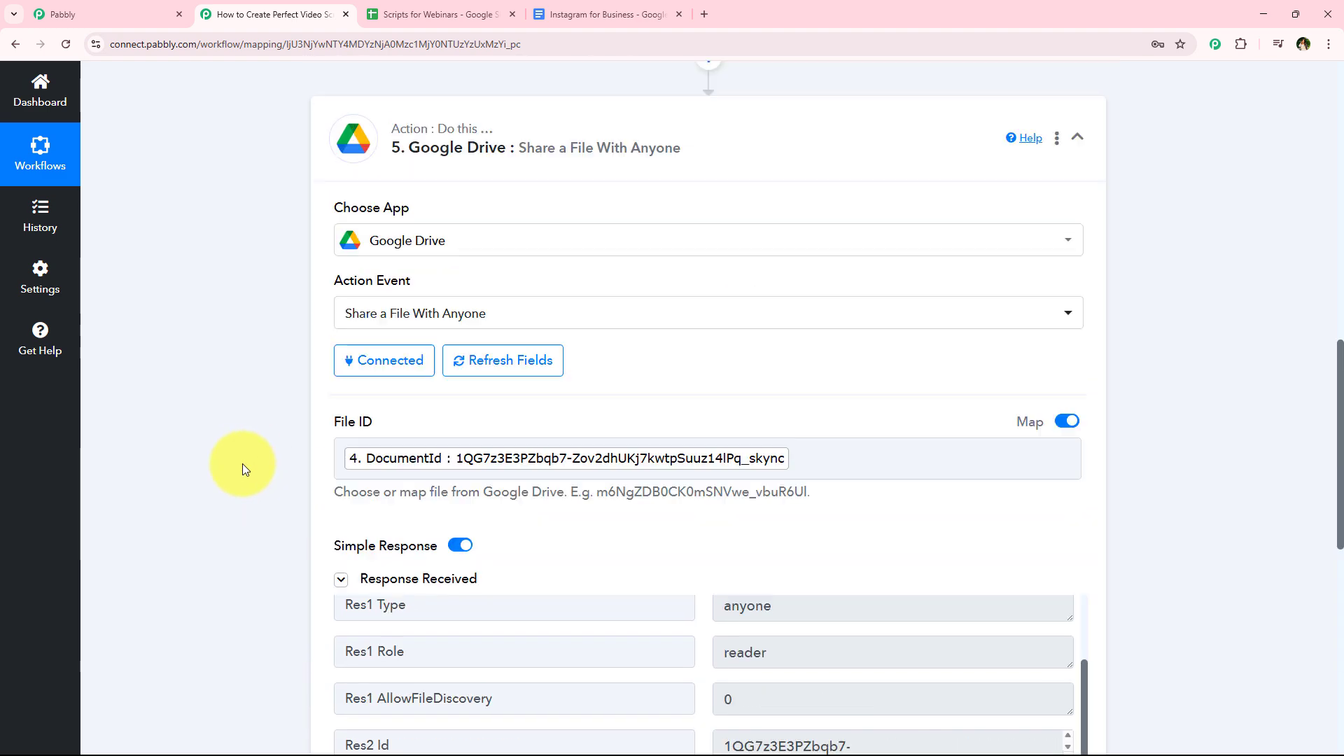
Step: Add a Google Sheets action after step 5 with Update Cell Value as its action event
click(495, 499)
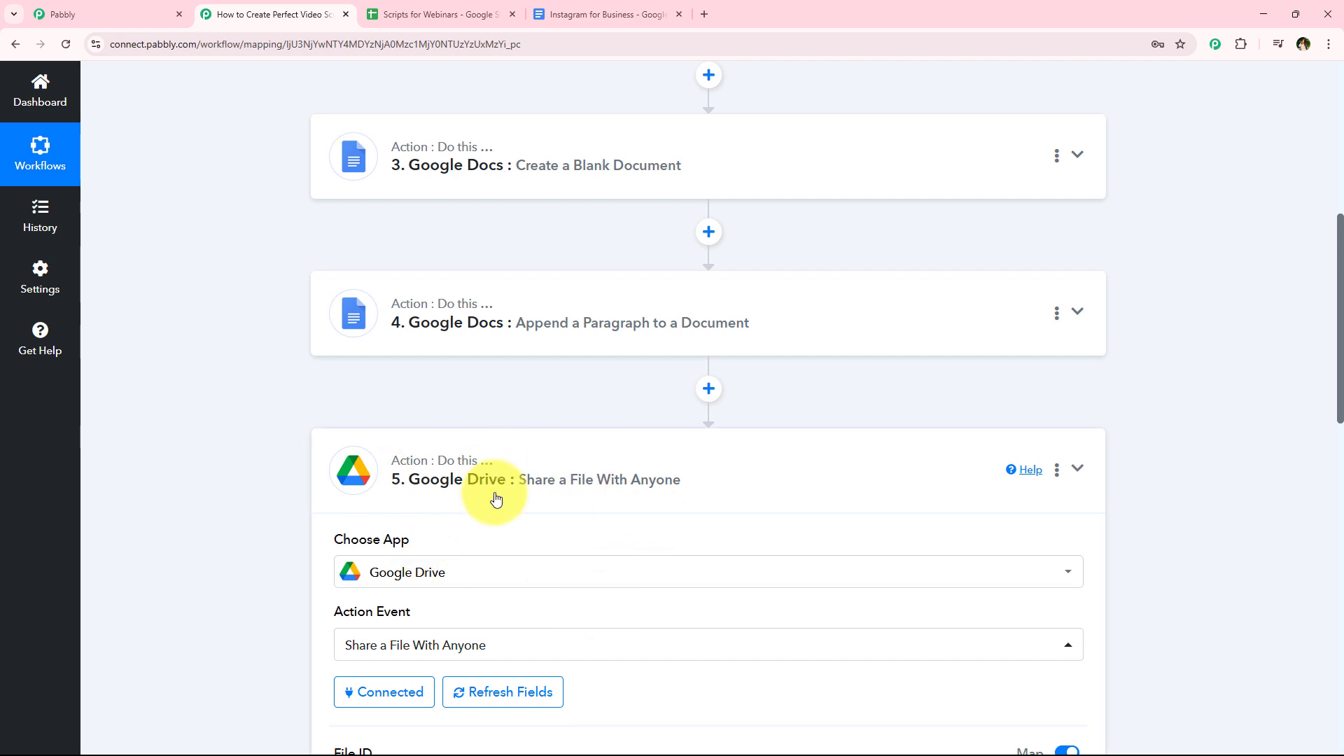
click(436, 14)
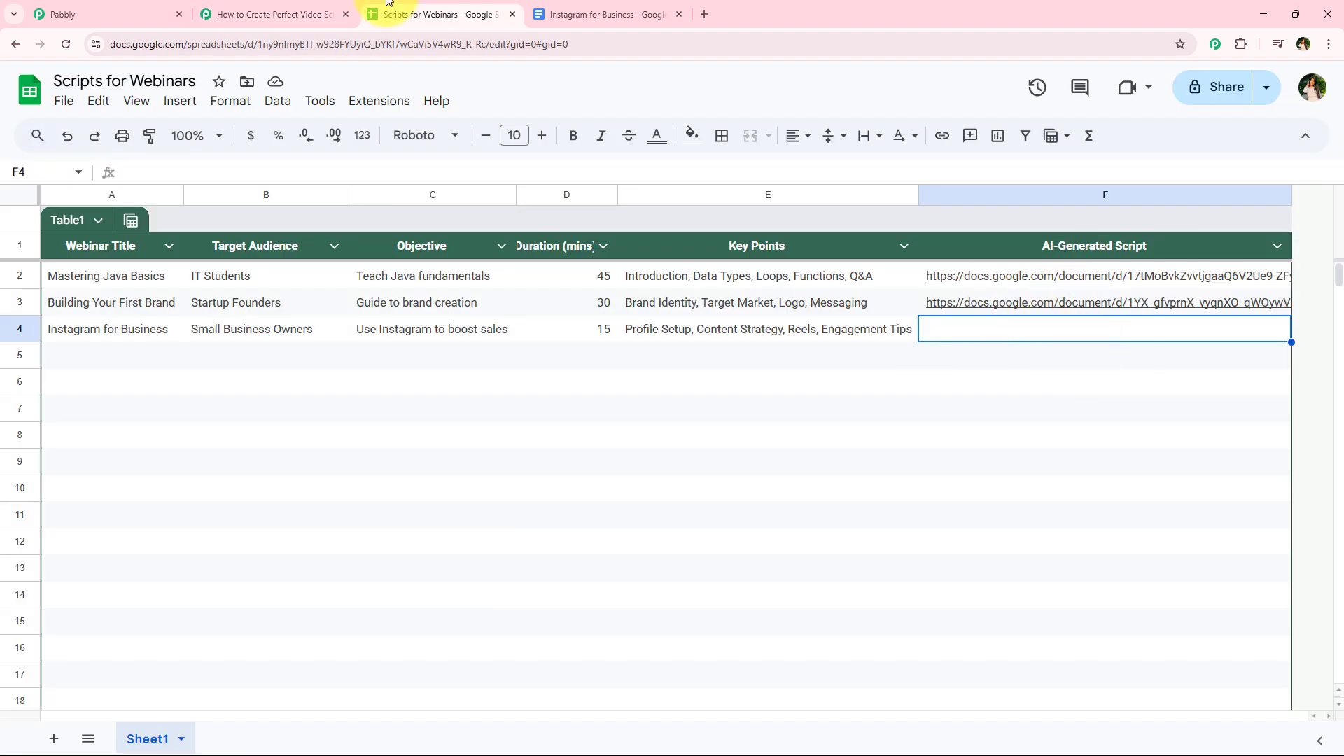
click(273, 14)
click(707, 545)
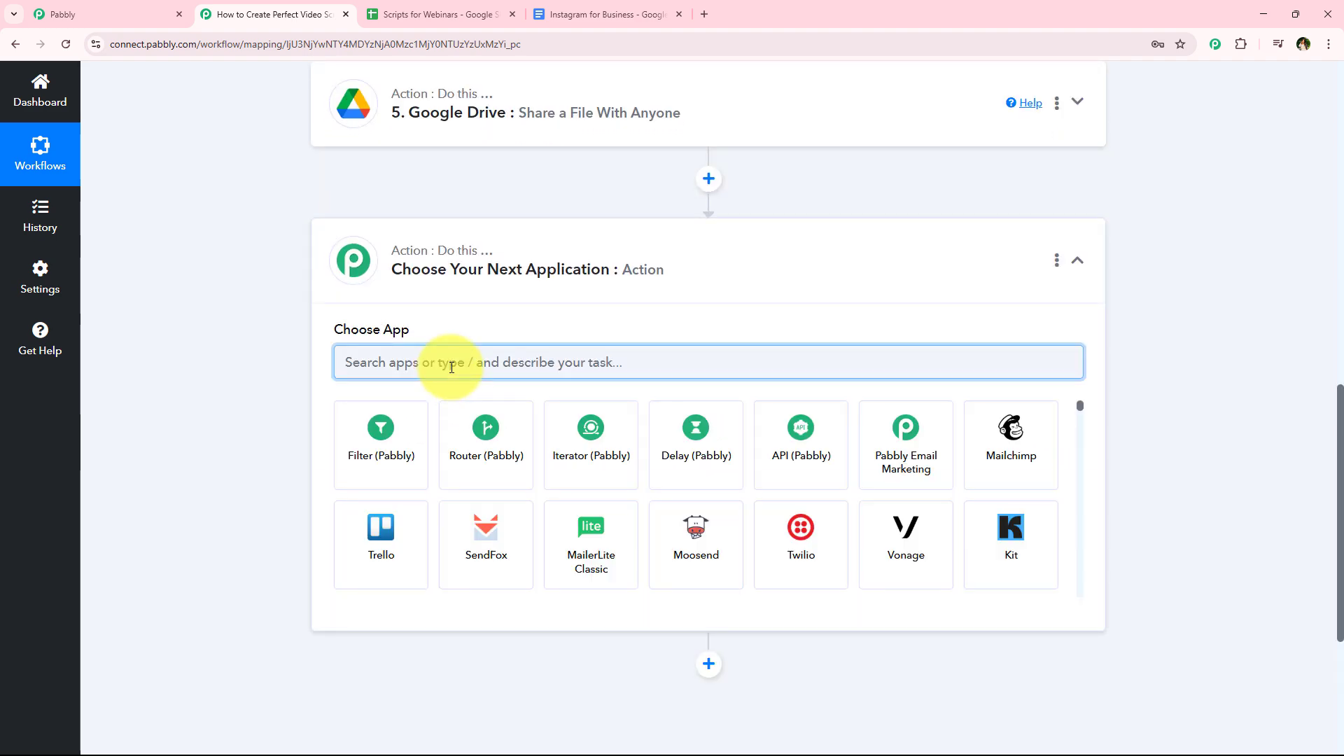
text(Goog)
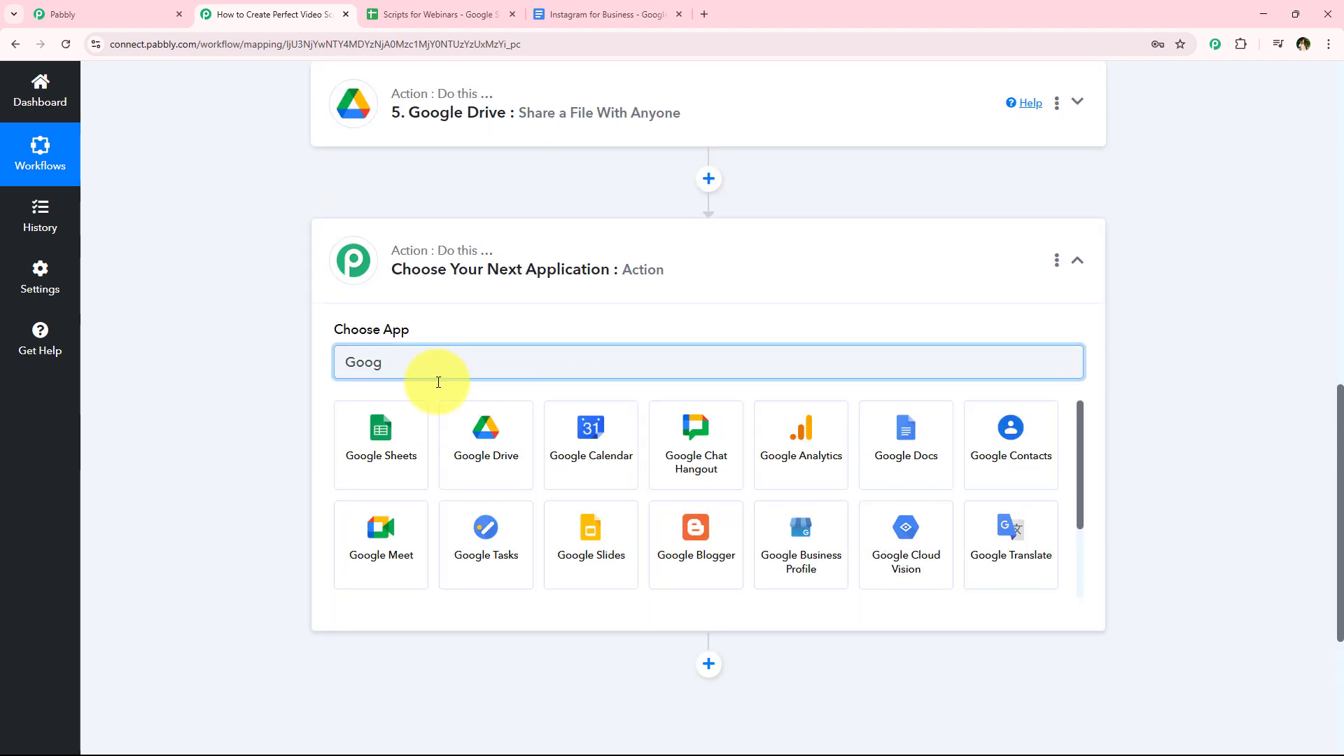
click(411, 420)
click(411, 433)
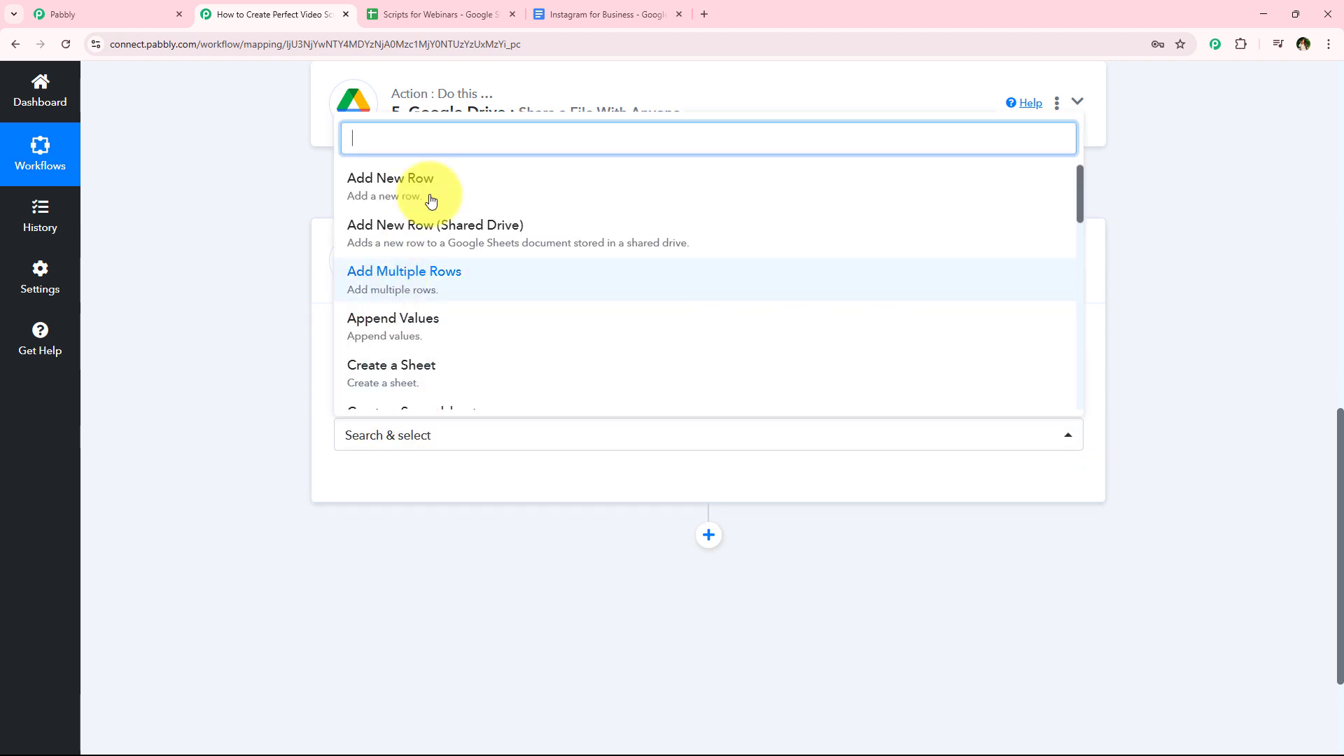
text(upda)
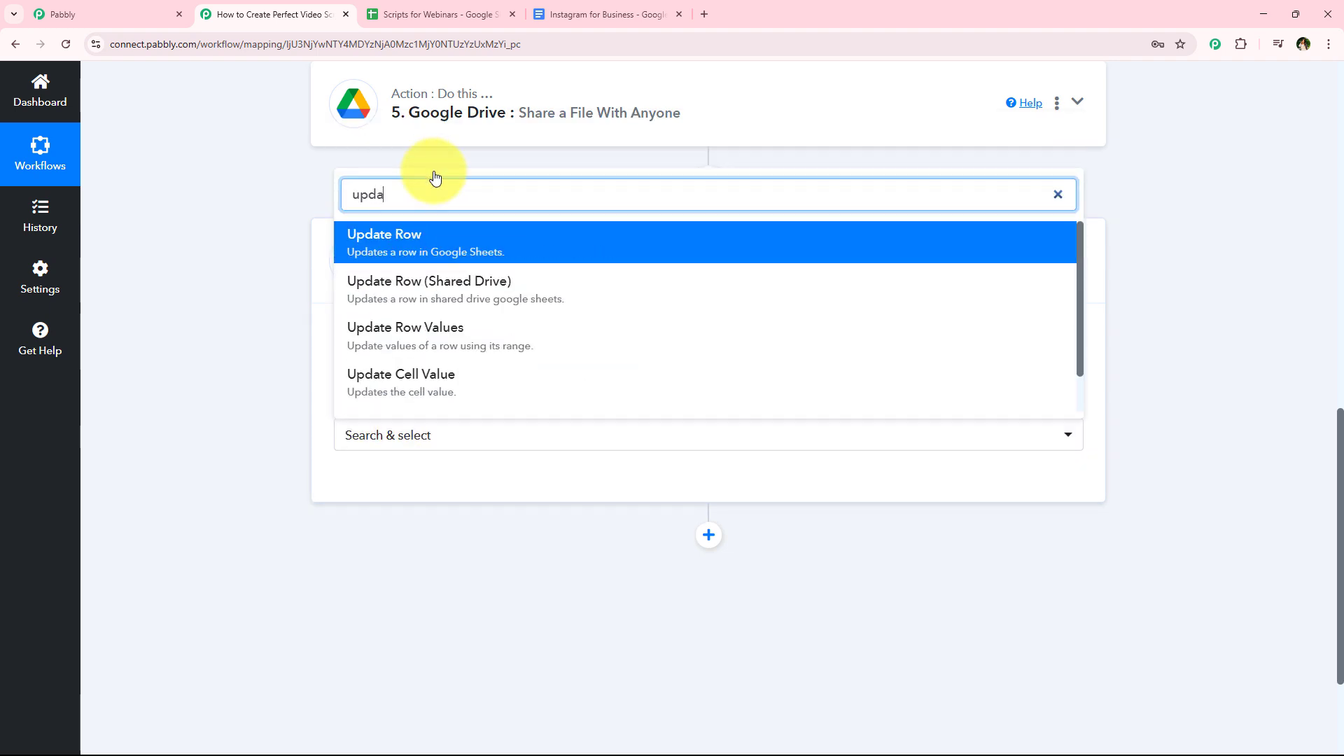
click(463, 377)
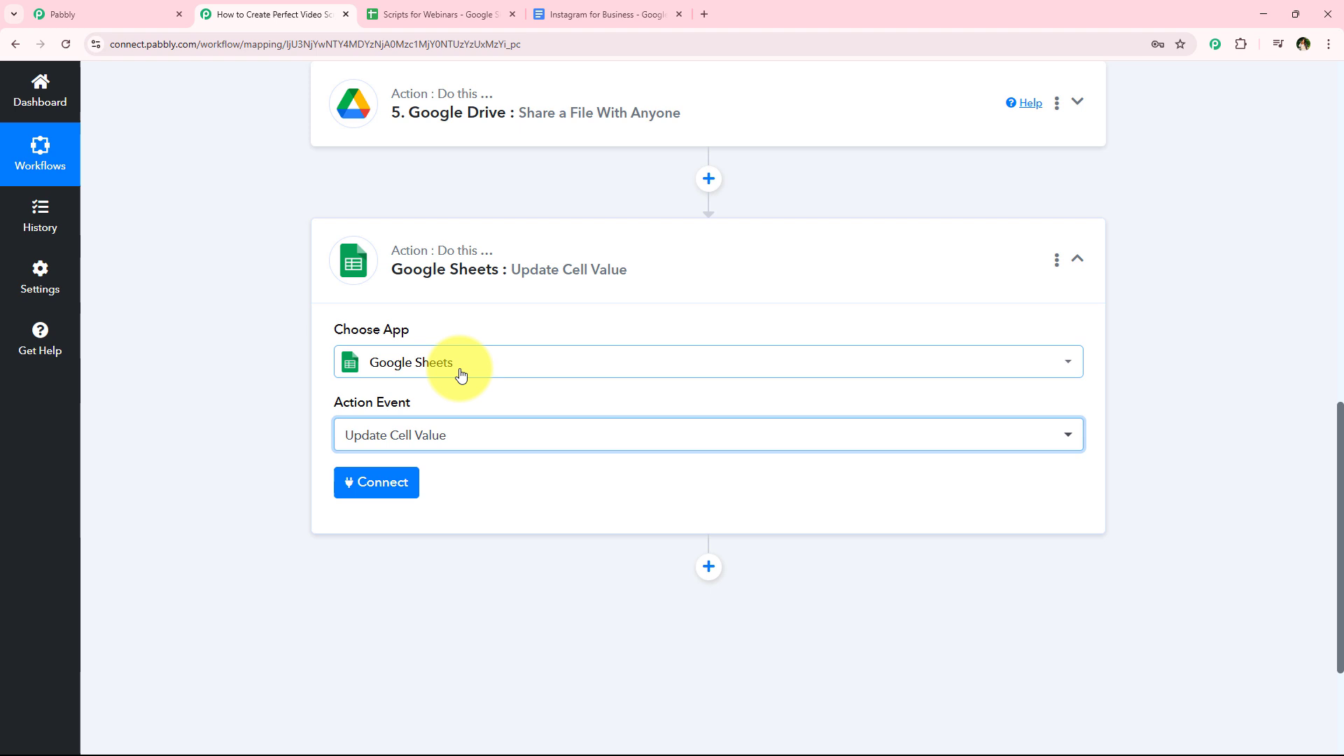
Step: Connect the Update Cell Value action using the existing connection Google Sheets #95 and save it
click(388, 481)
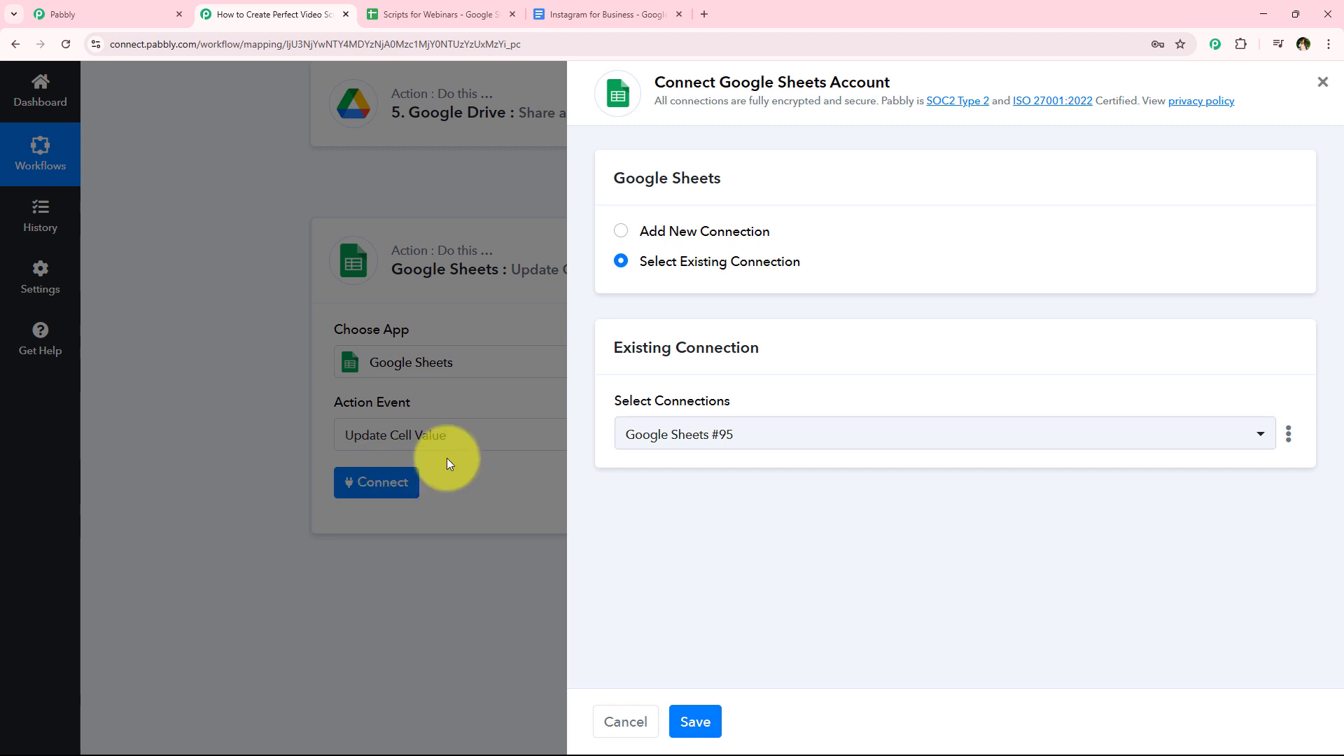
click(665, 261)
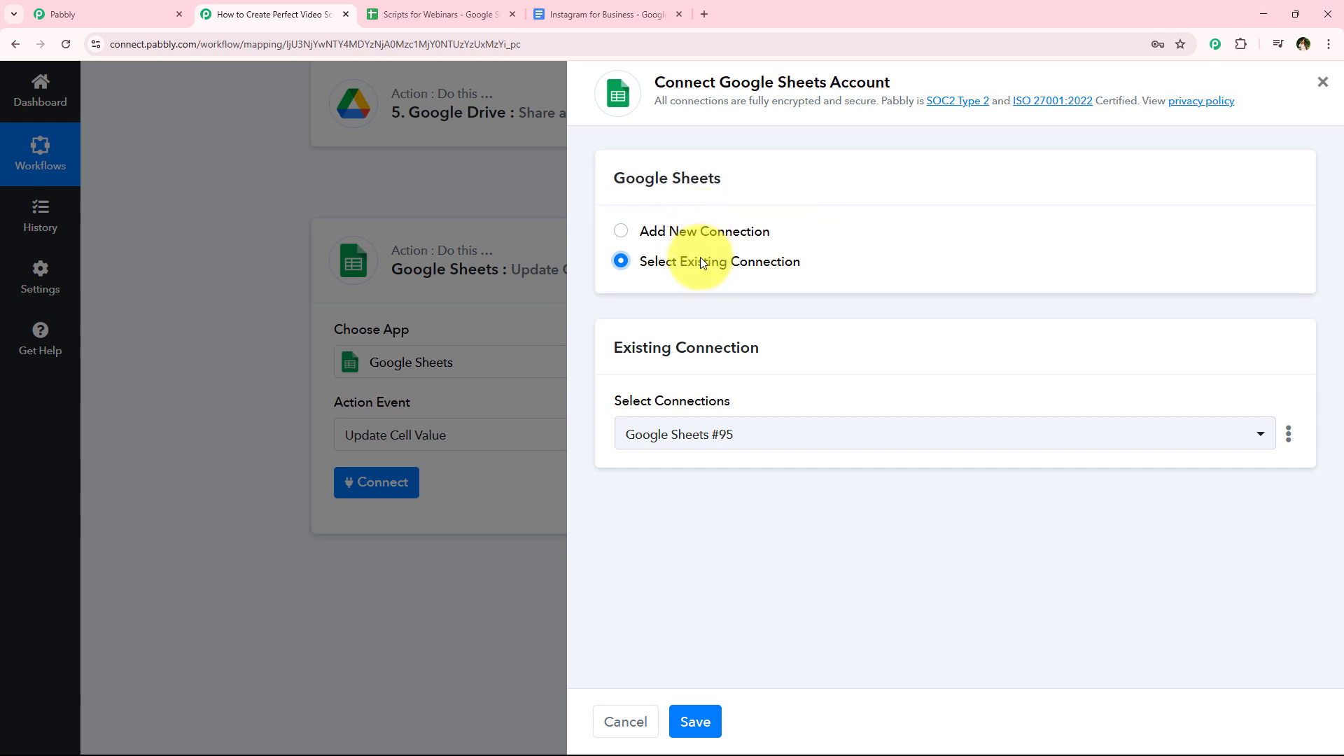
click(706, 238)
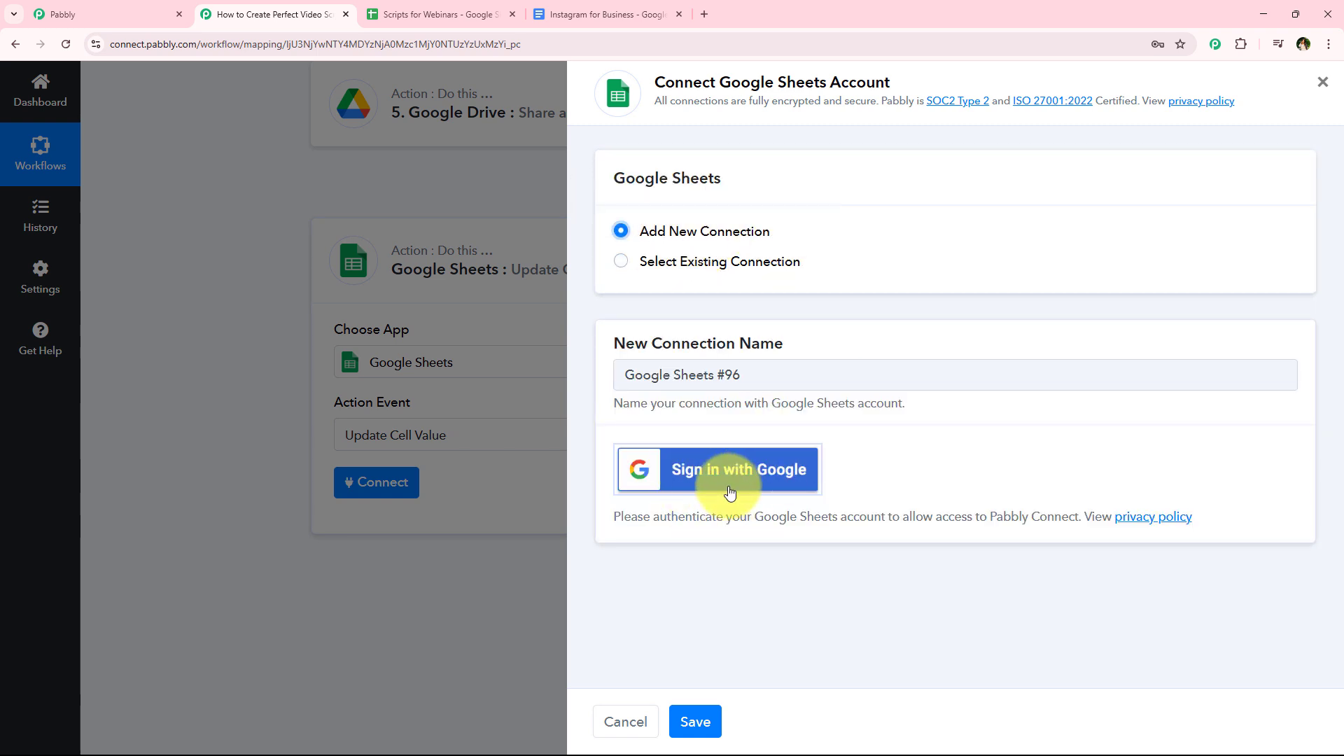
click(685, 262)
click(694, 717)
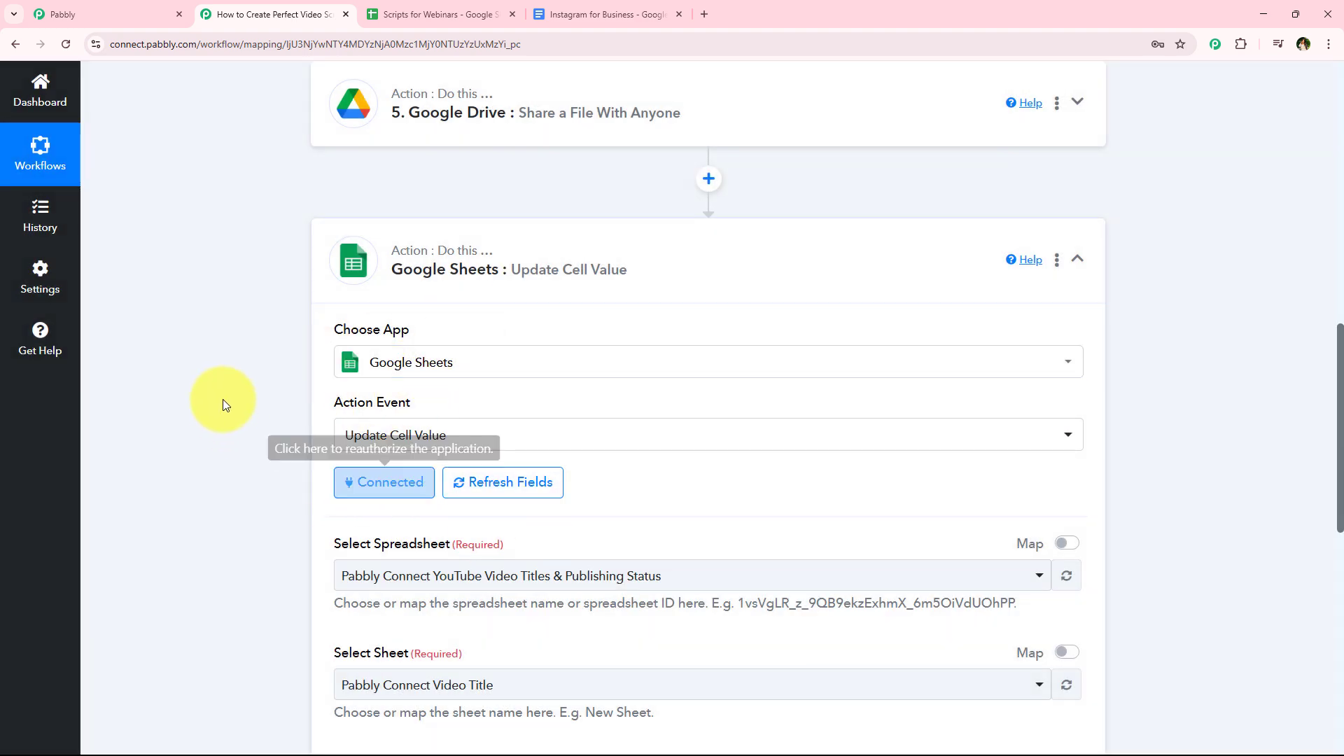
Step: Choose Scripts for Webinars as the spreadsheet and Sheet1 as the sheet for the Update Cell Value action
scroll(223, 399, down, 2)
scroll(223, 399, down, 2)
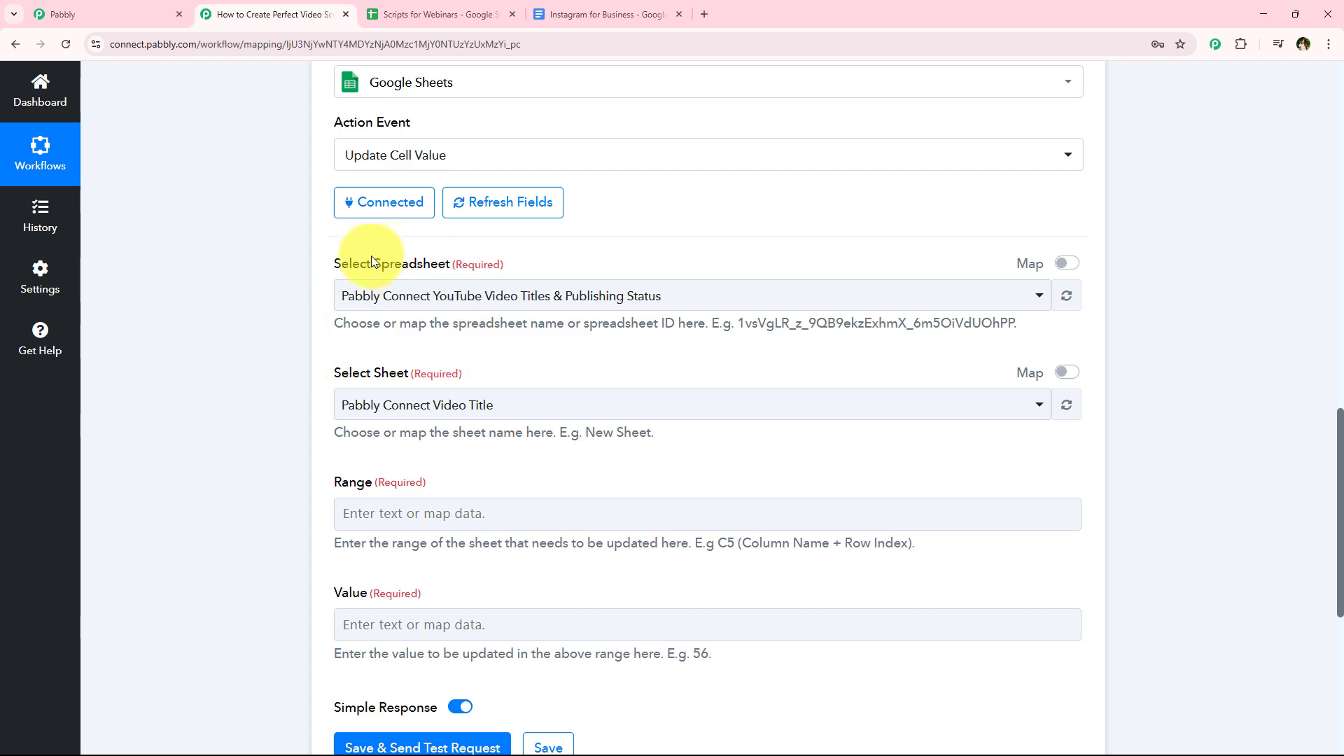
drag(334, 362, 414, 364)
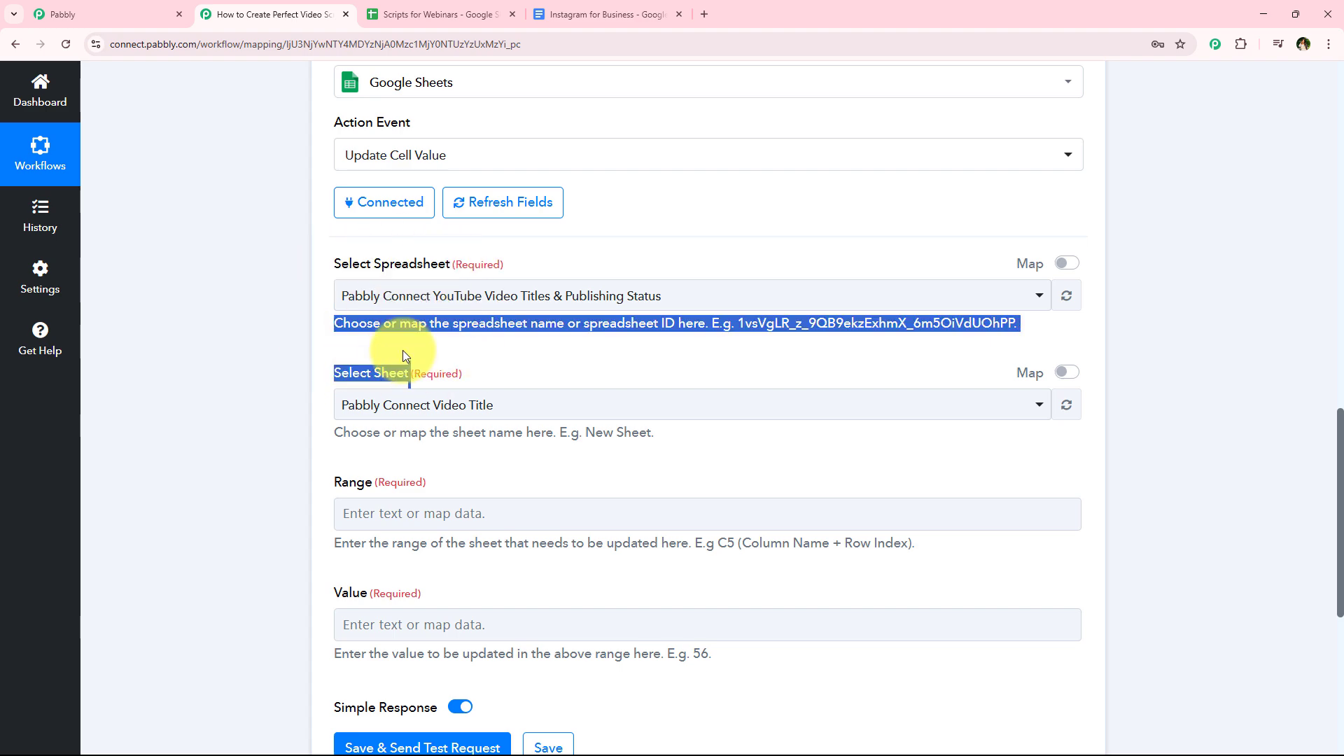
click(437, 14)
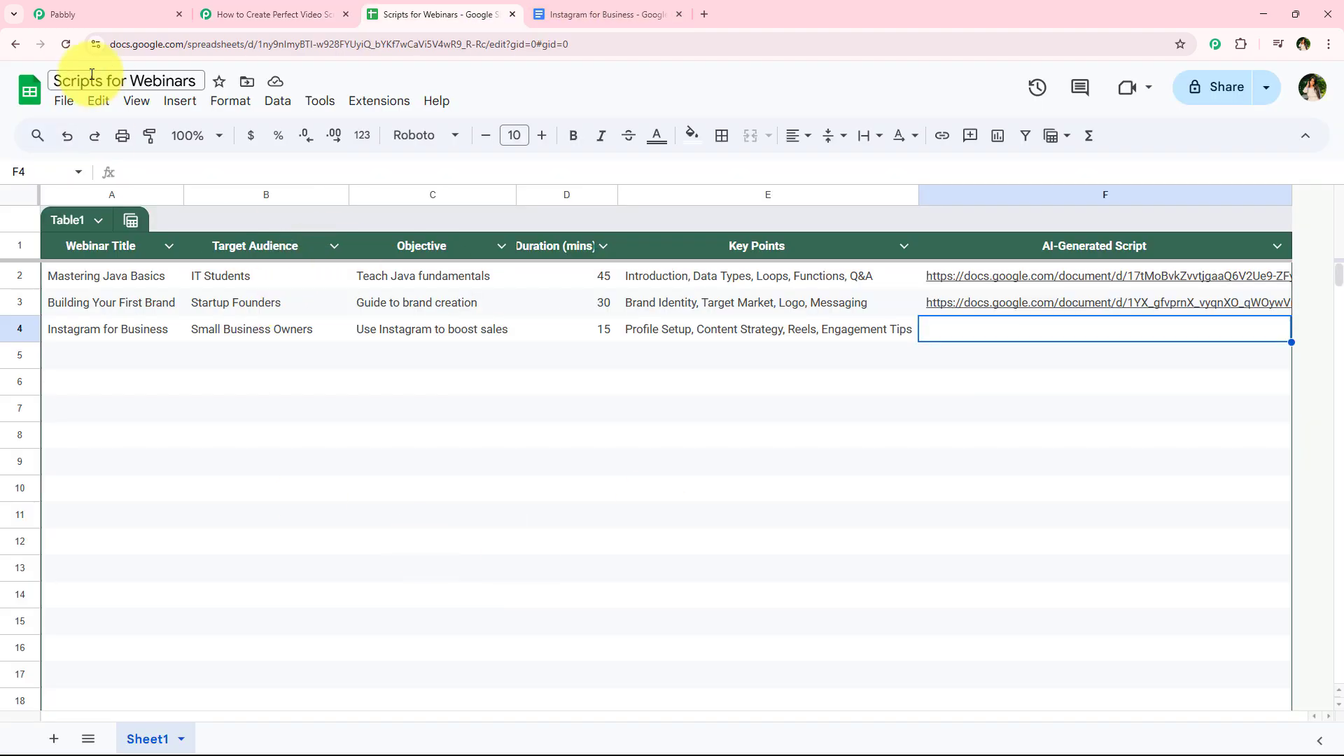
click(292, 11)
click(399, 292)
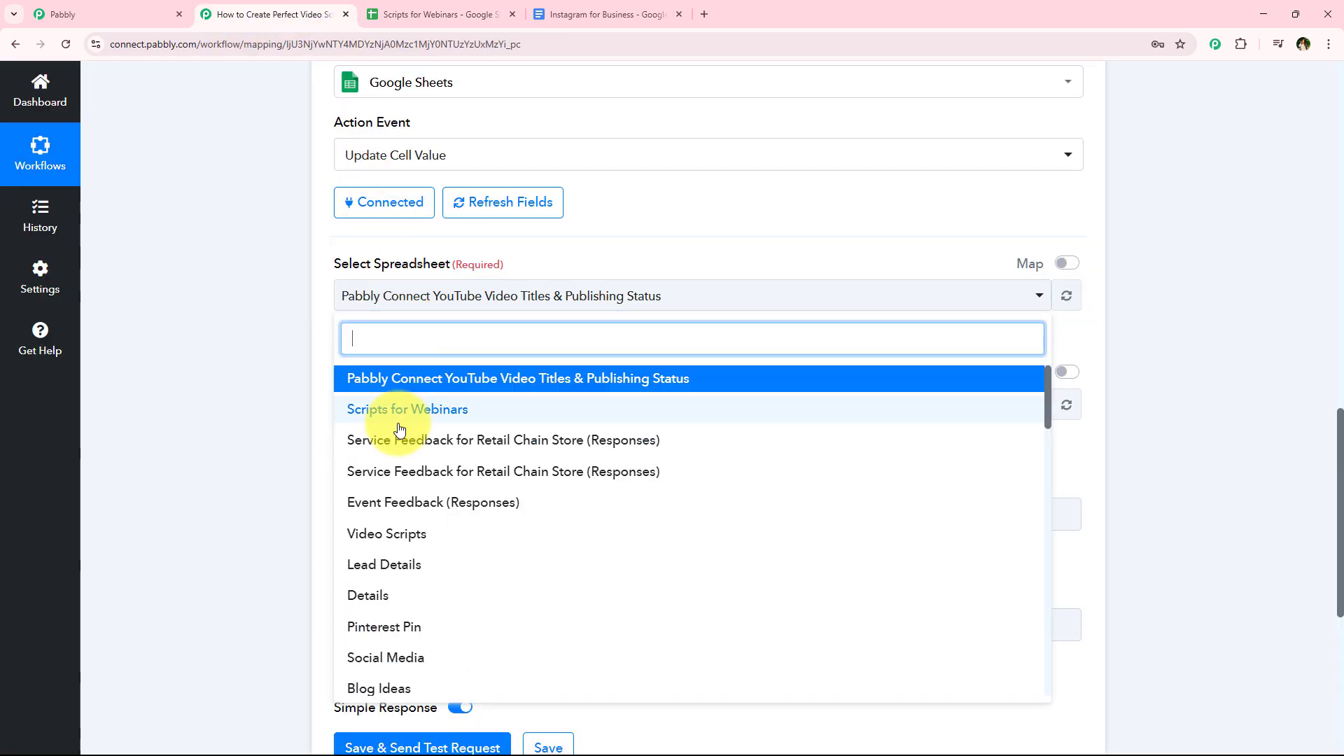
click(398, 418)
click(384, 296)
click(375, 423)
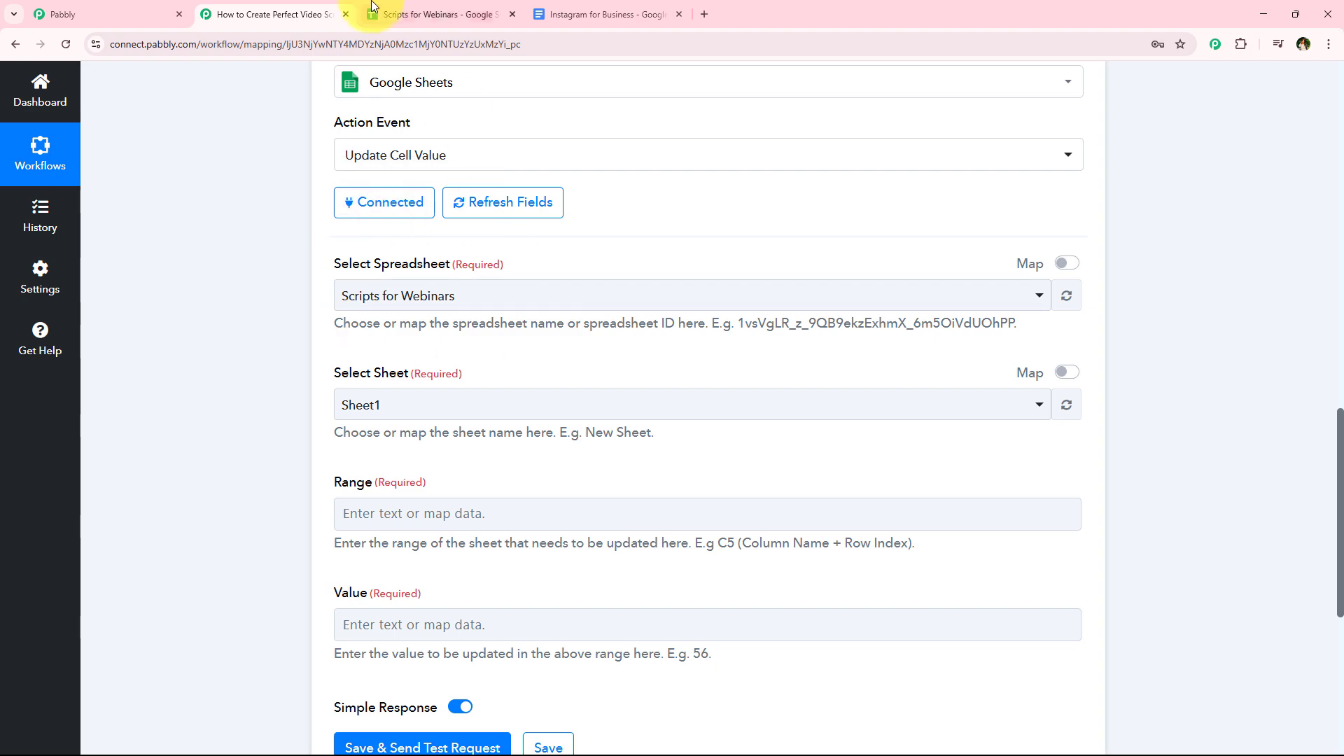
Step: Enlarge the Scripts for Webinars sheet to 125% and locate the AI-Generated Script cell in the Instagram for Business row
click(392, 14)
click(242, 11)
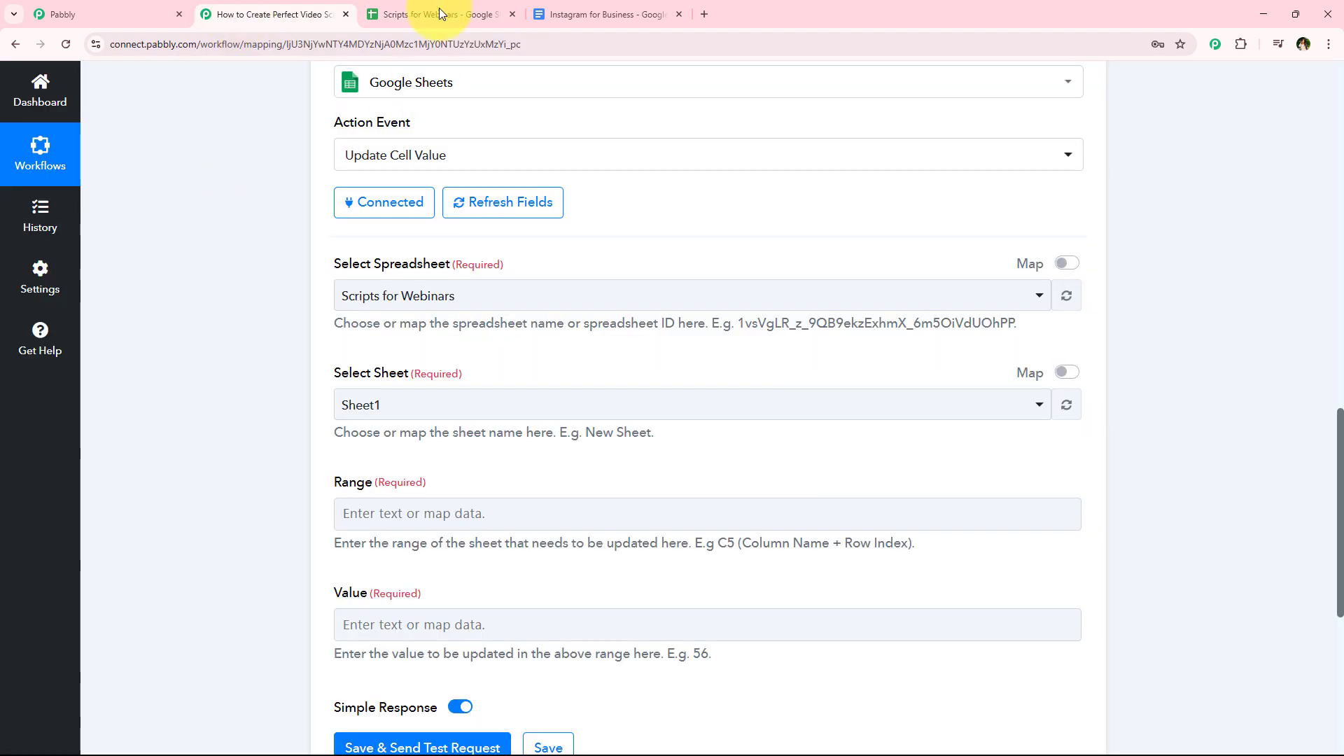
click(439, 10)
click(195, 135)
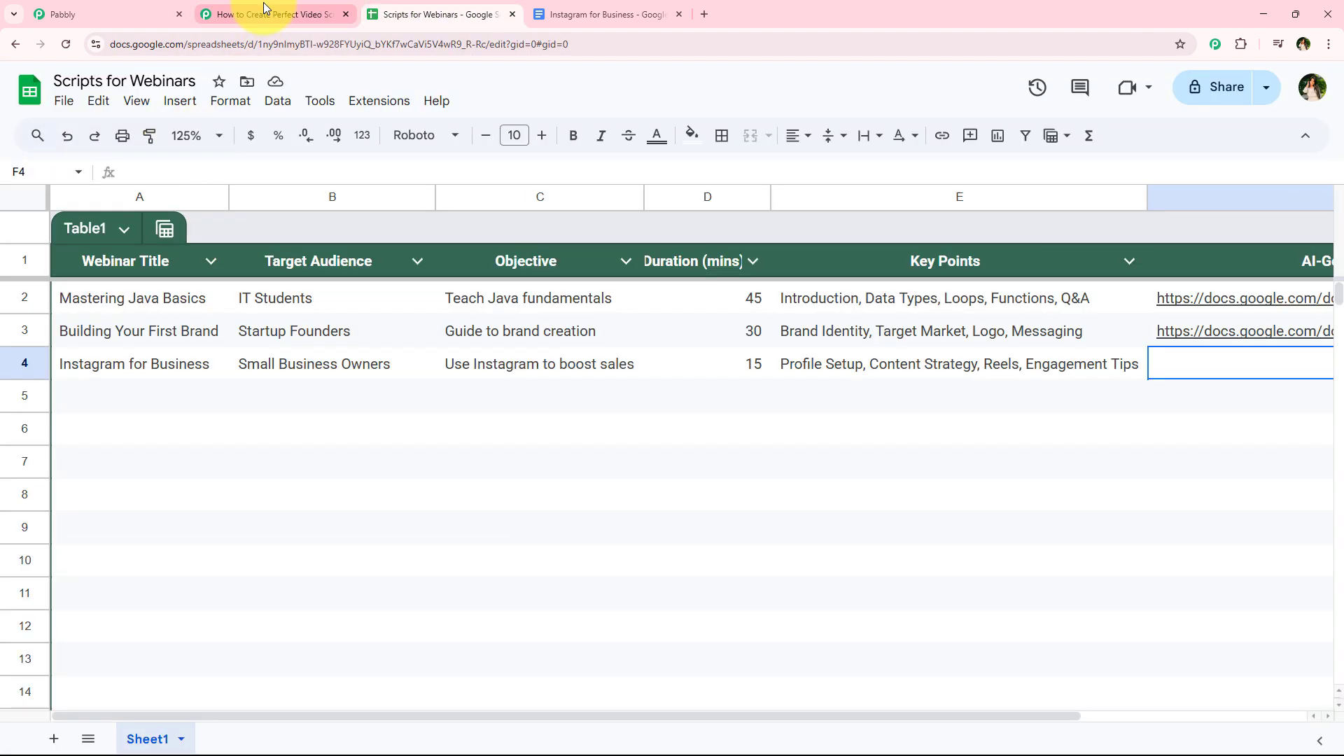
click(259, 12)
scroll(294, 417, down, 3)
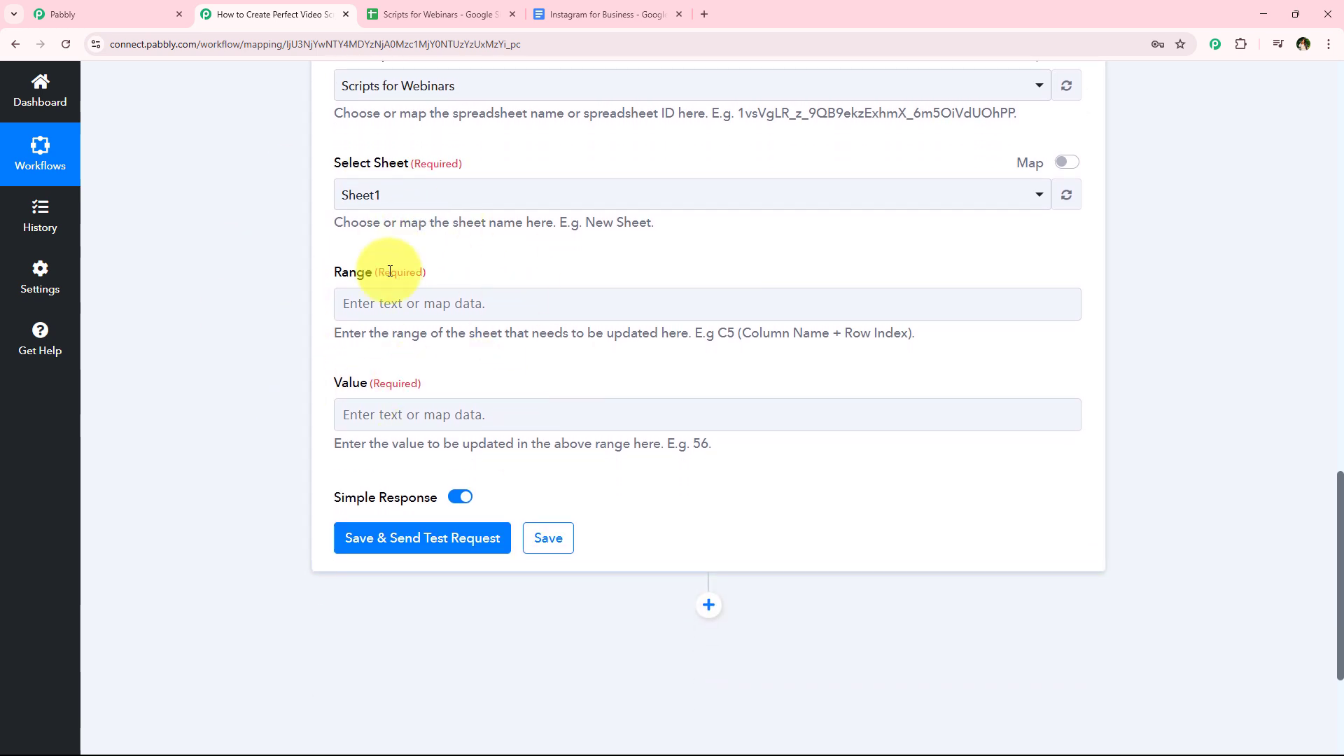
click(455, 21)
click(485, 710)
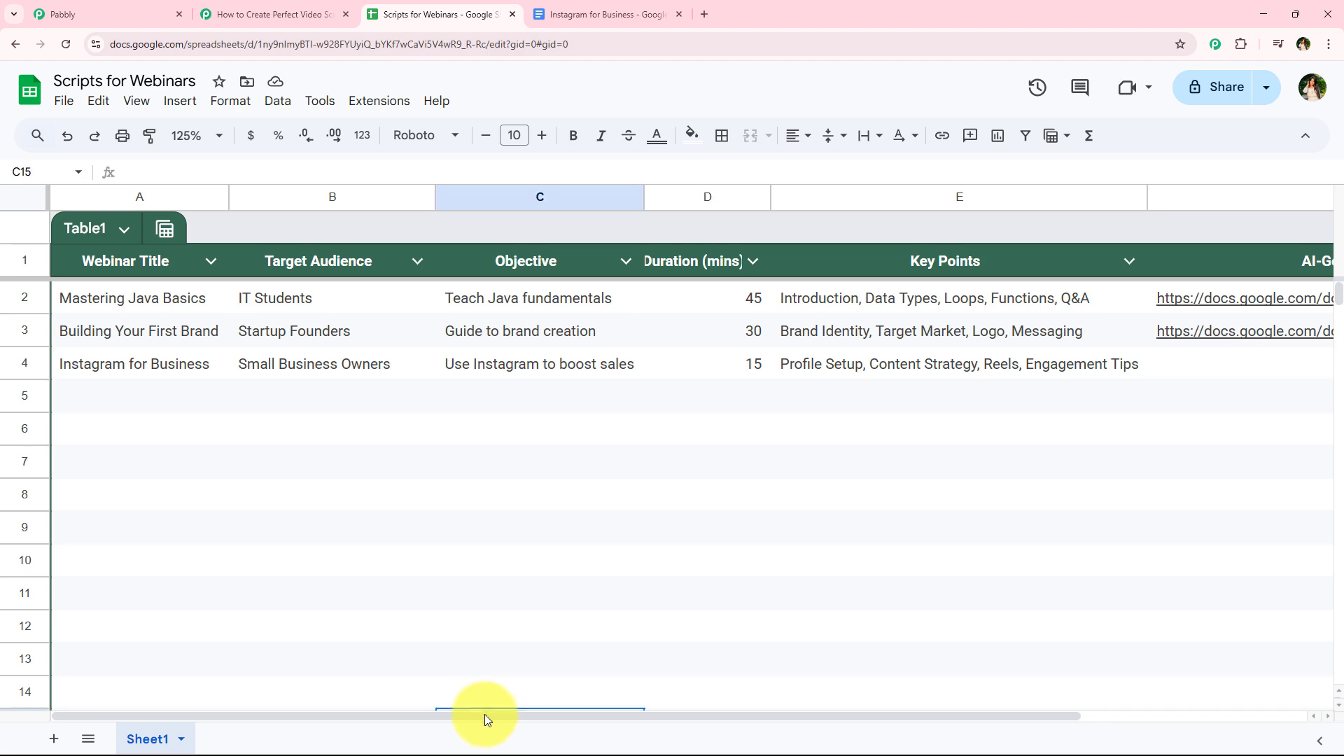
drag(484, 714, 714, 716)
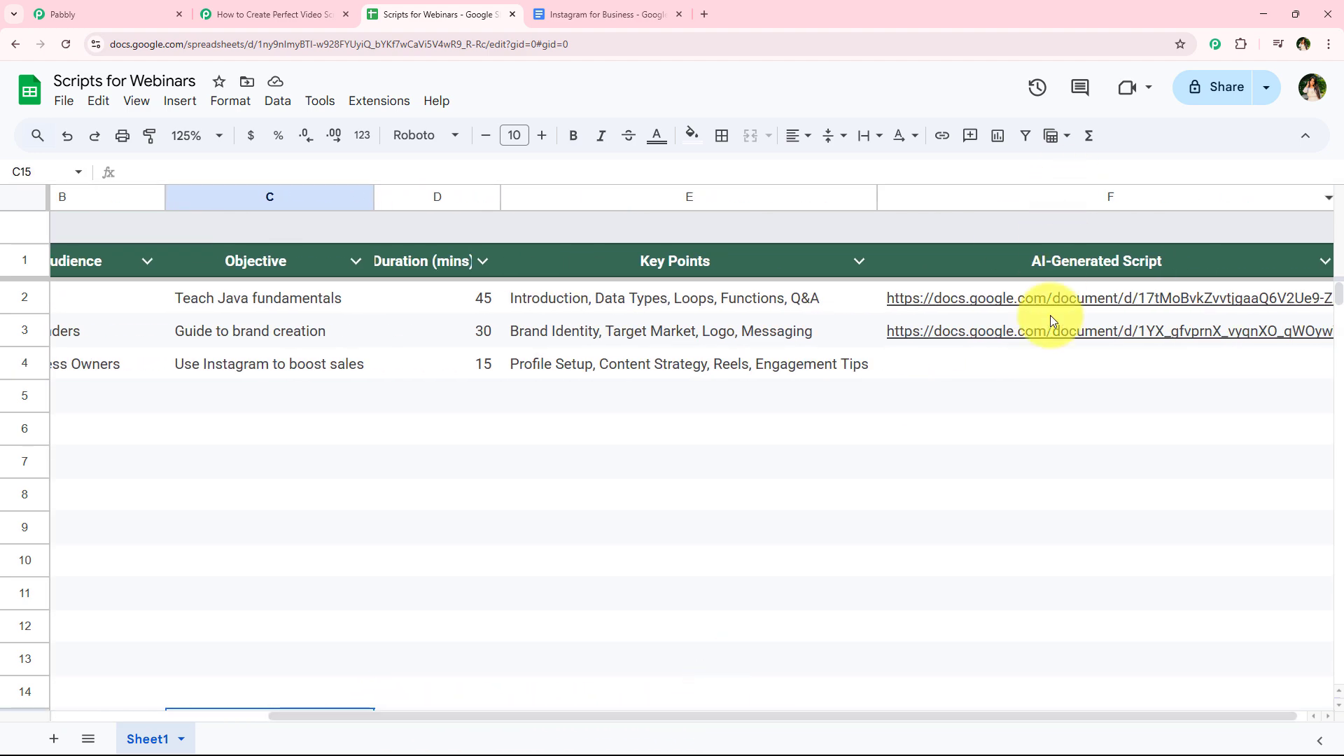
click(966, 364)
Step: Set the Range of the Update Cell Value action to F4
click(266, 14)
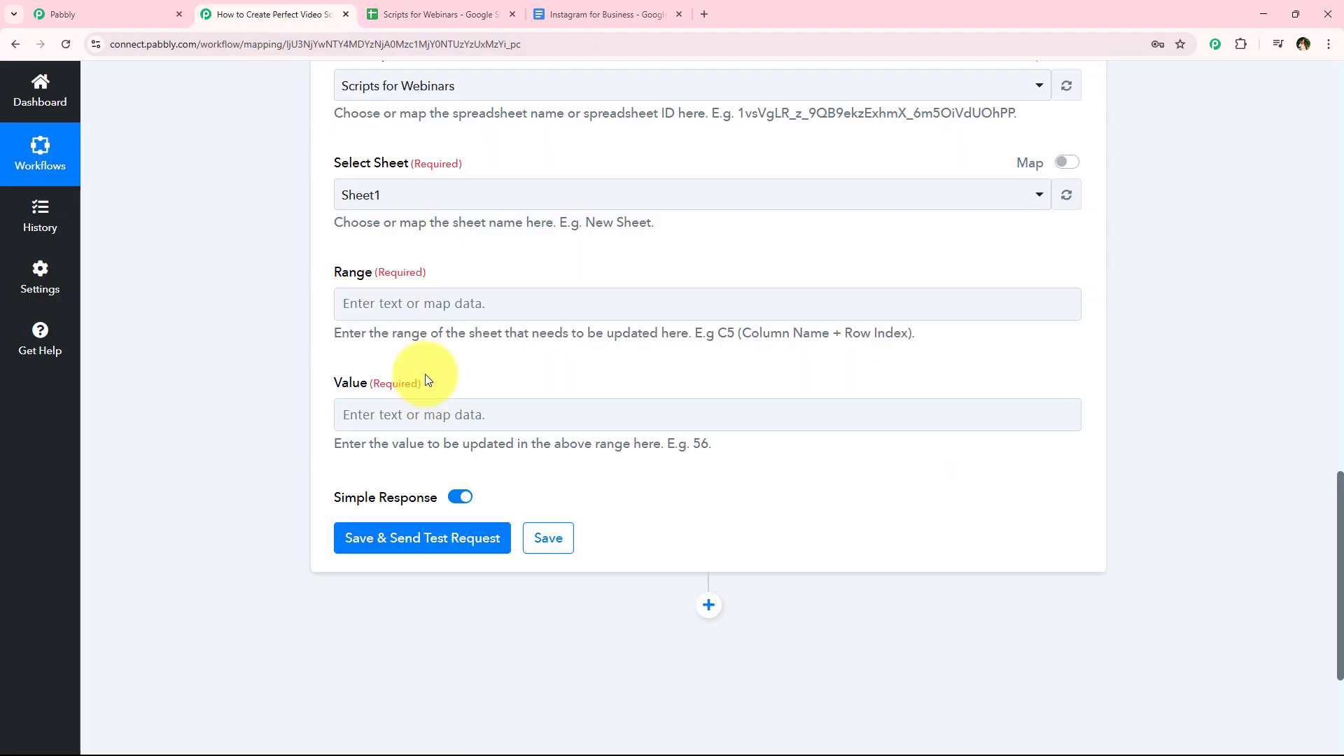
click(403, 303)
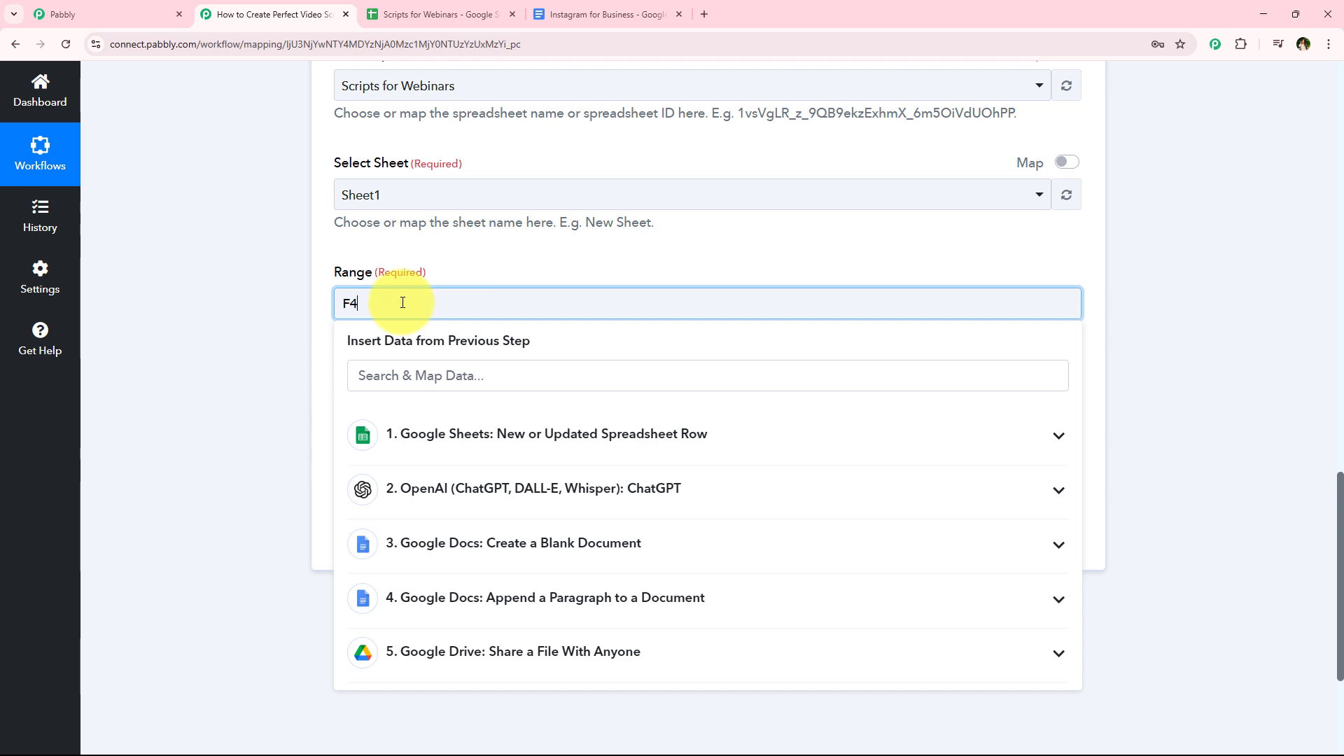
click(276, 301)
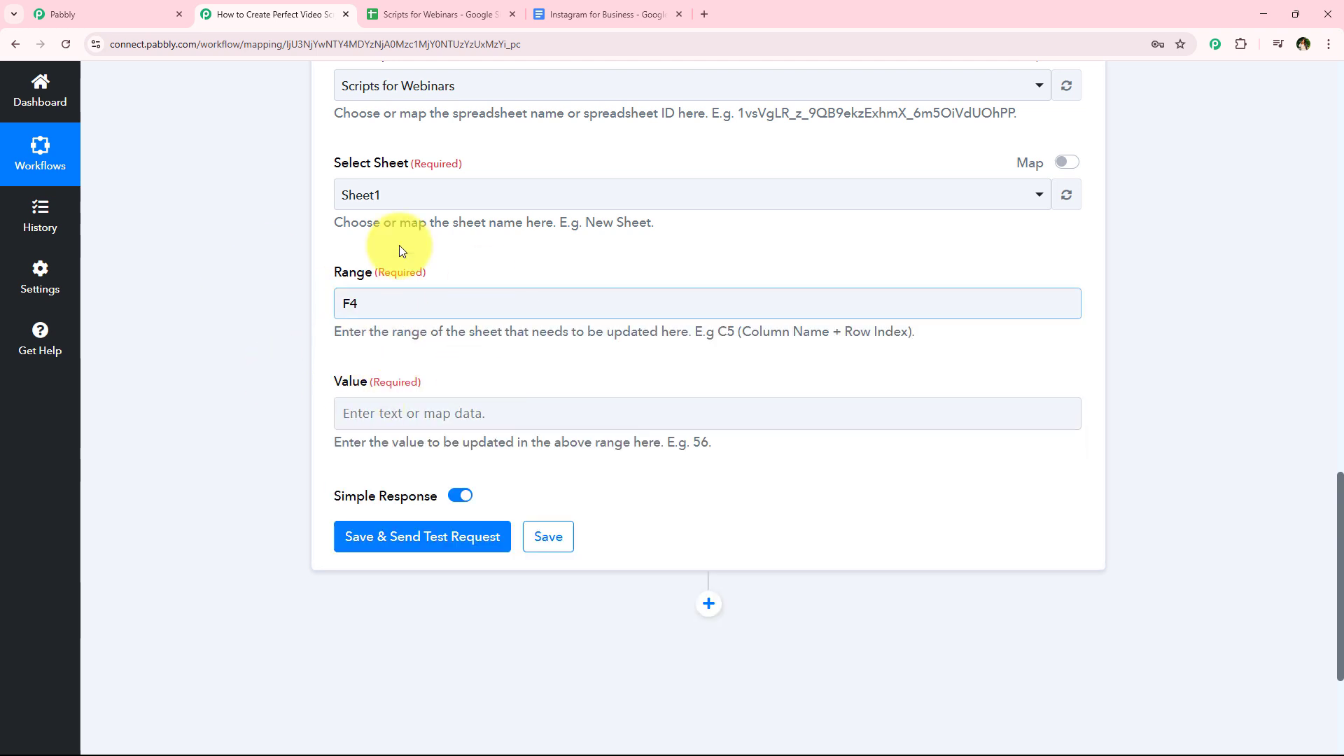
Step: Examine the cells below the existing rows in the sheet's AI-Generated Script column, and return to the workflow
click(406, 14)
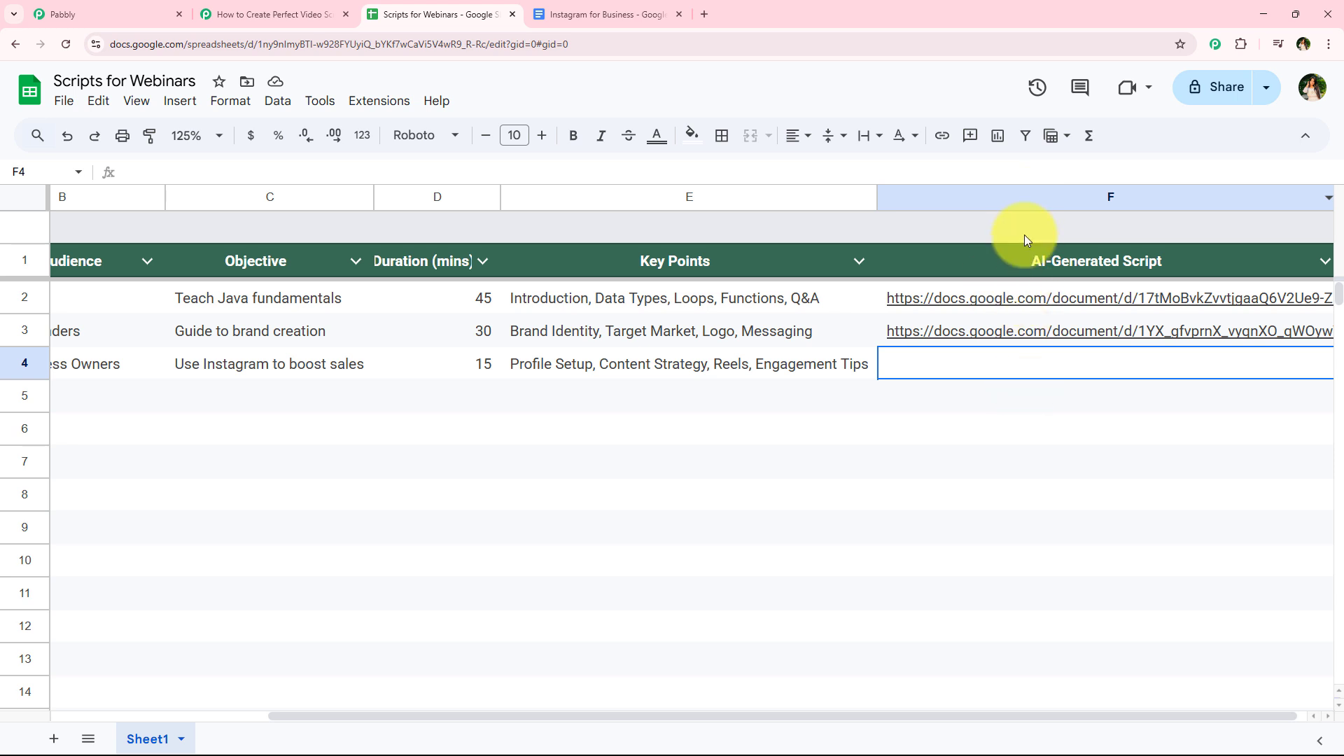
drag(119, 404, 782, 414)
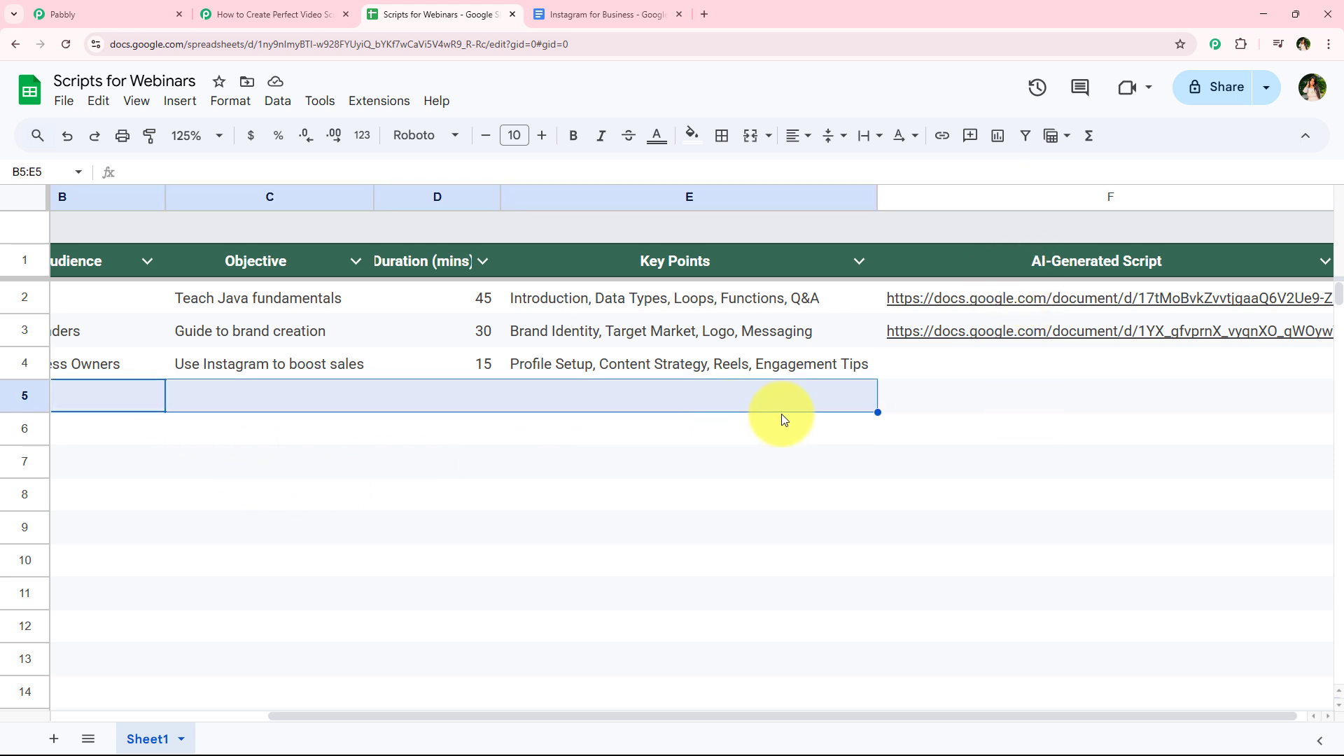
click(1073, 397)
key(Down)
key(Down)
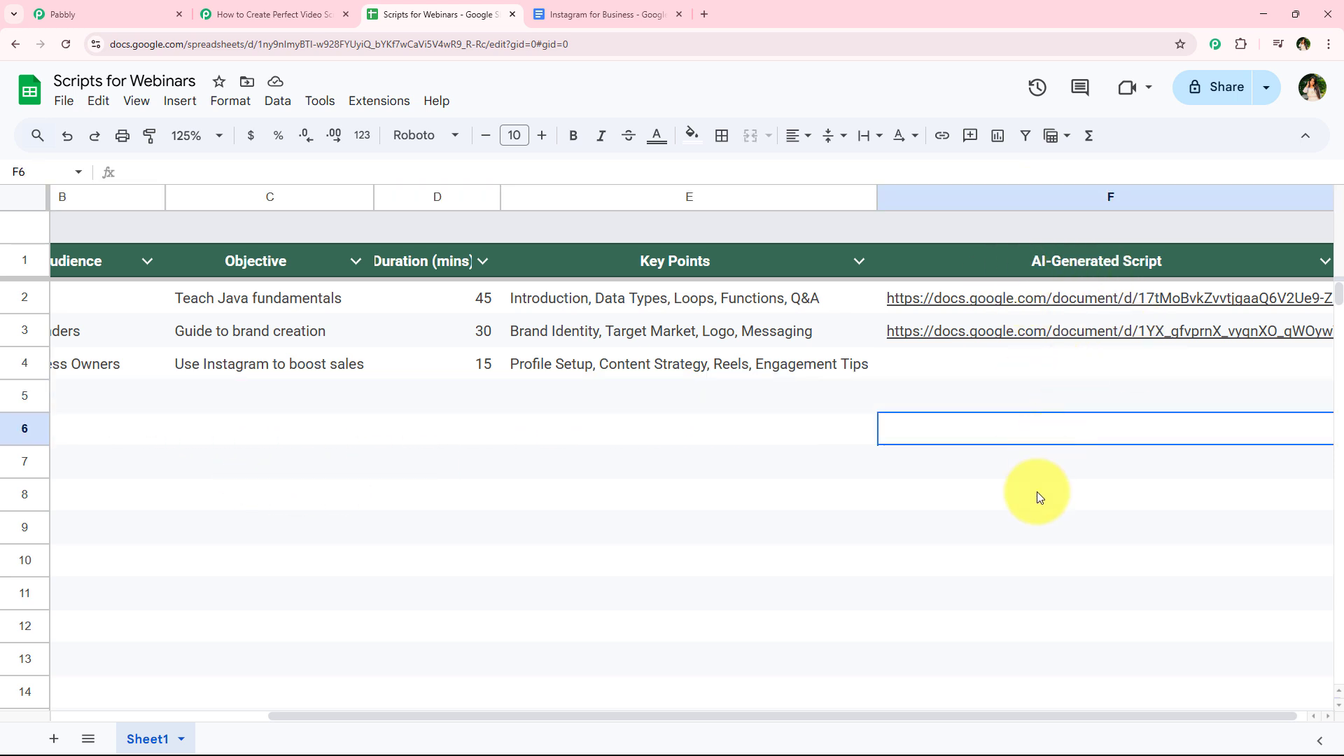
key(Down)
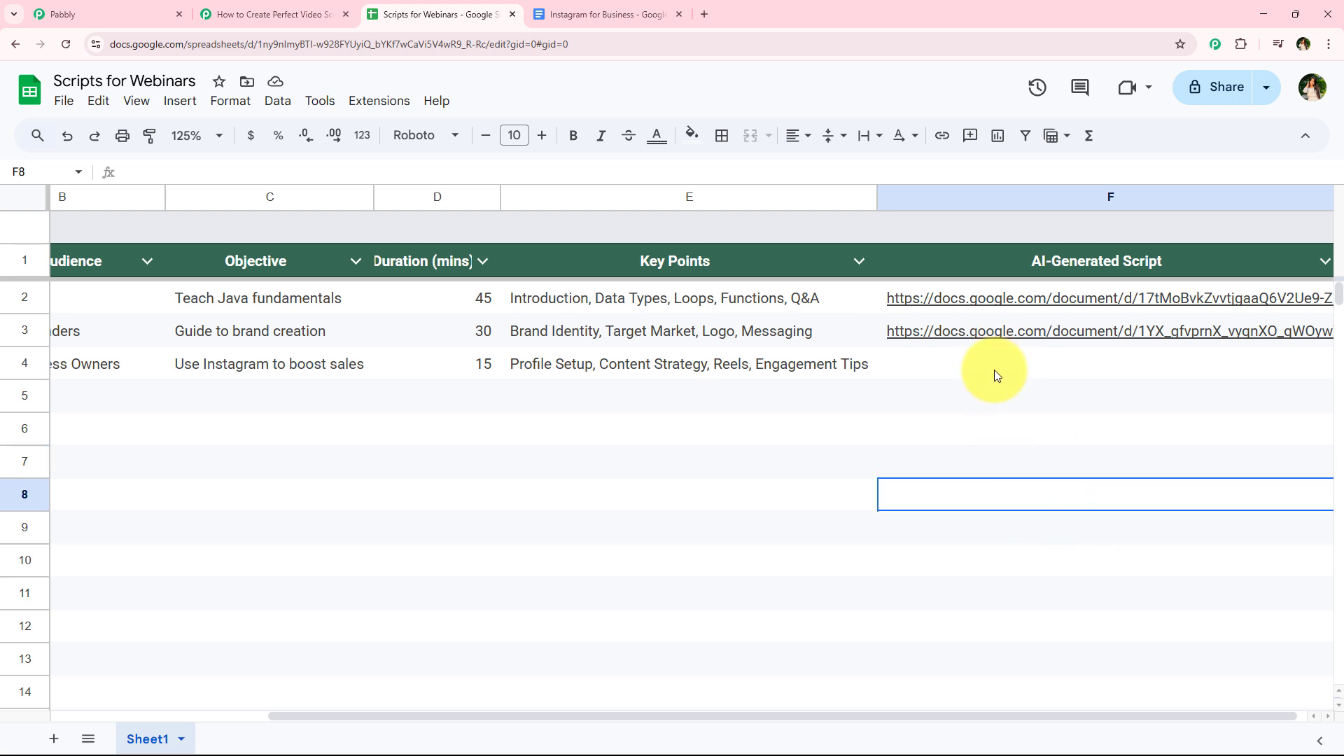
drag(994, 370, 953, 491)
click(338, 7)
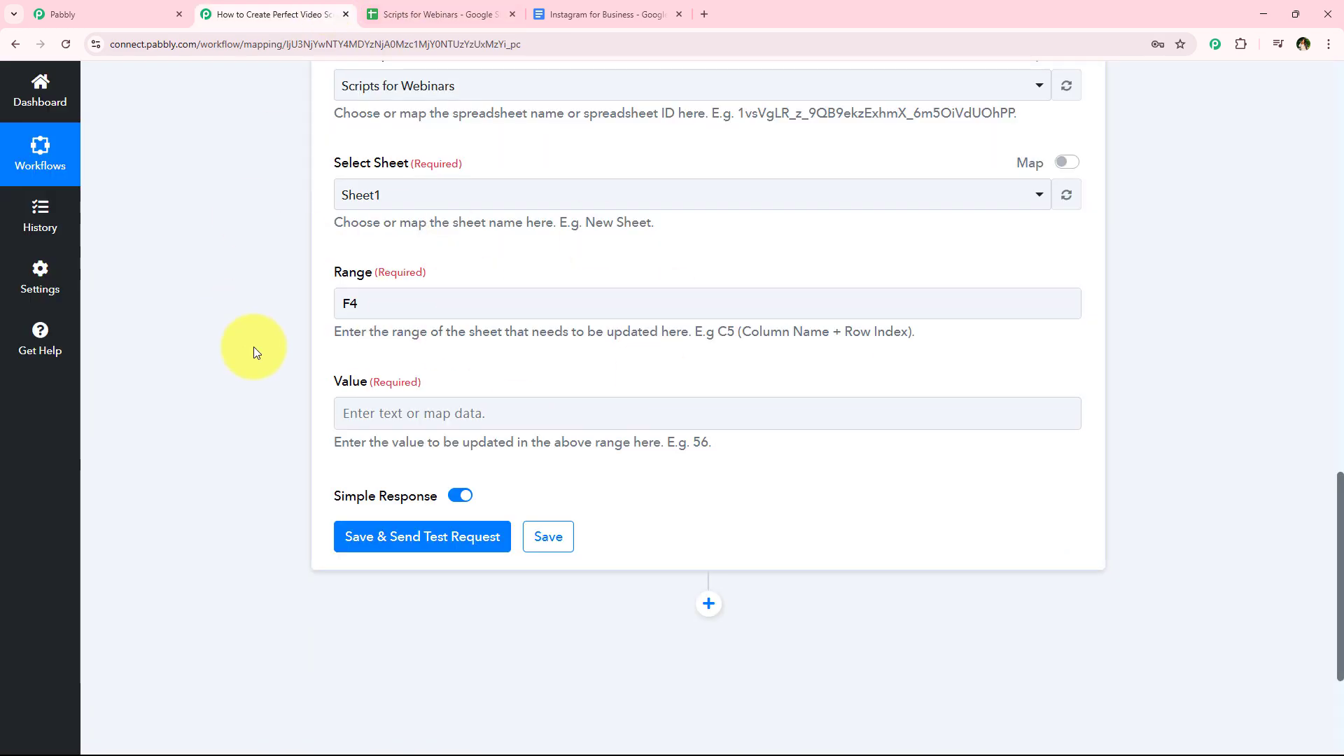
Step: Keep column letter F in the Range field and replace its fixed row number with the RowIndex from the Google Sheets trigger
click(355, 306)
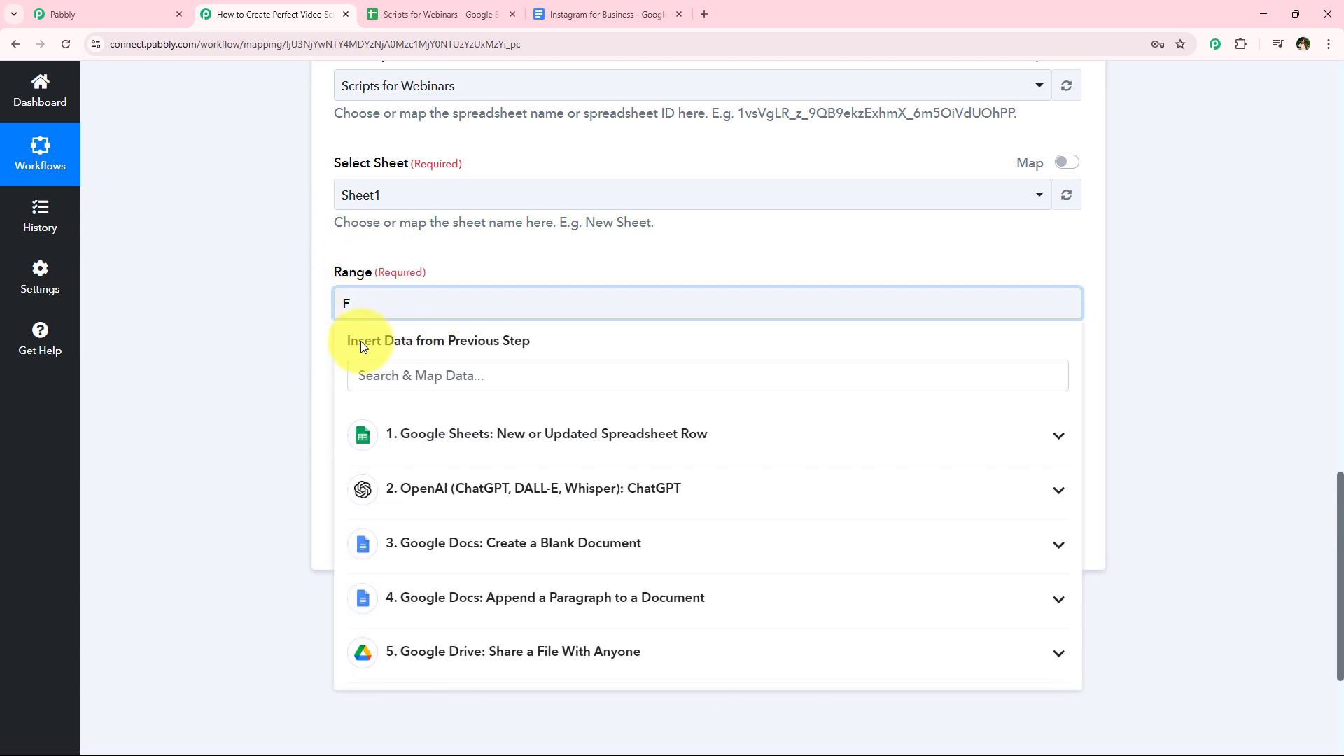
click(403, 438)
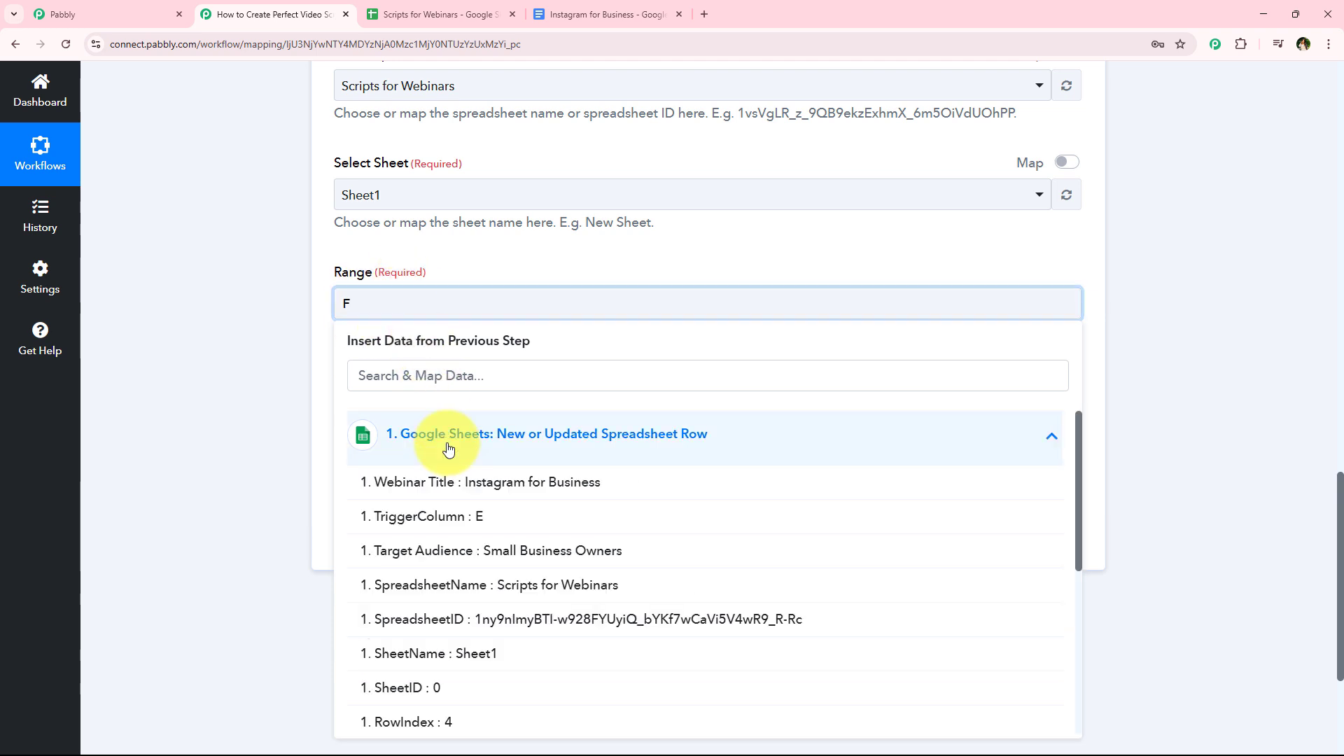
click(450, 722)
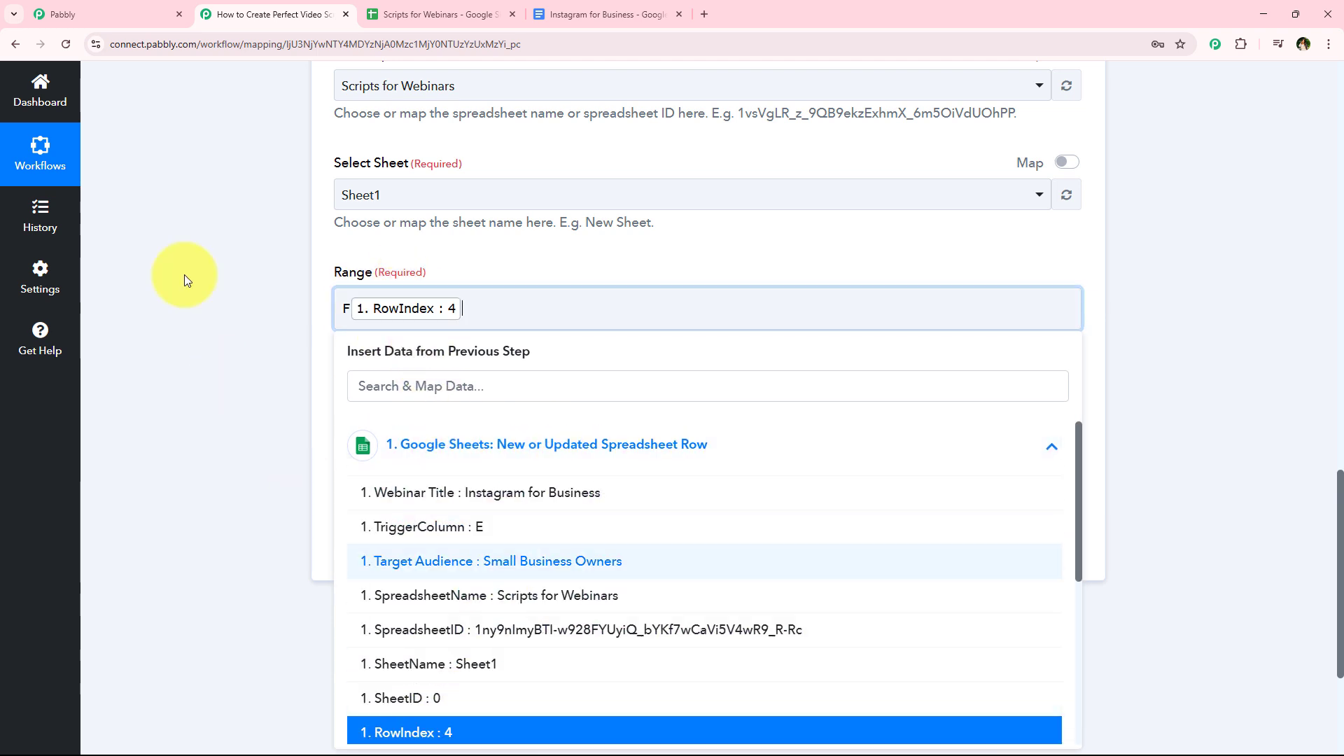
click(438, 166)
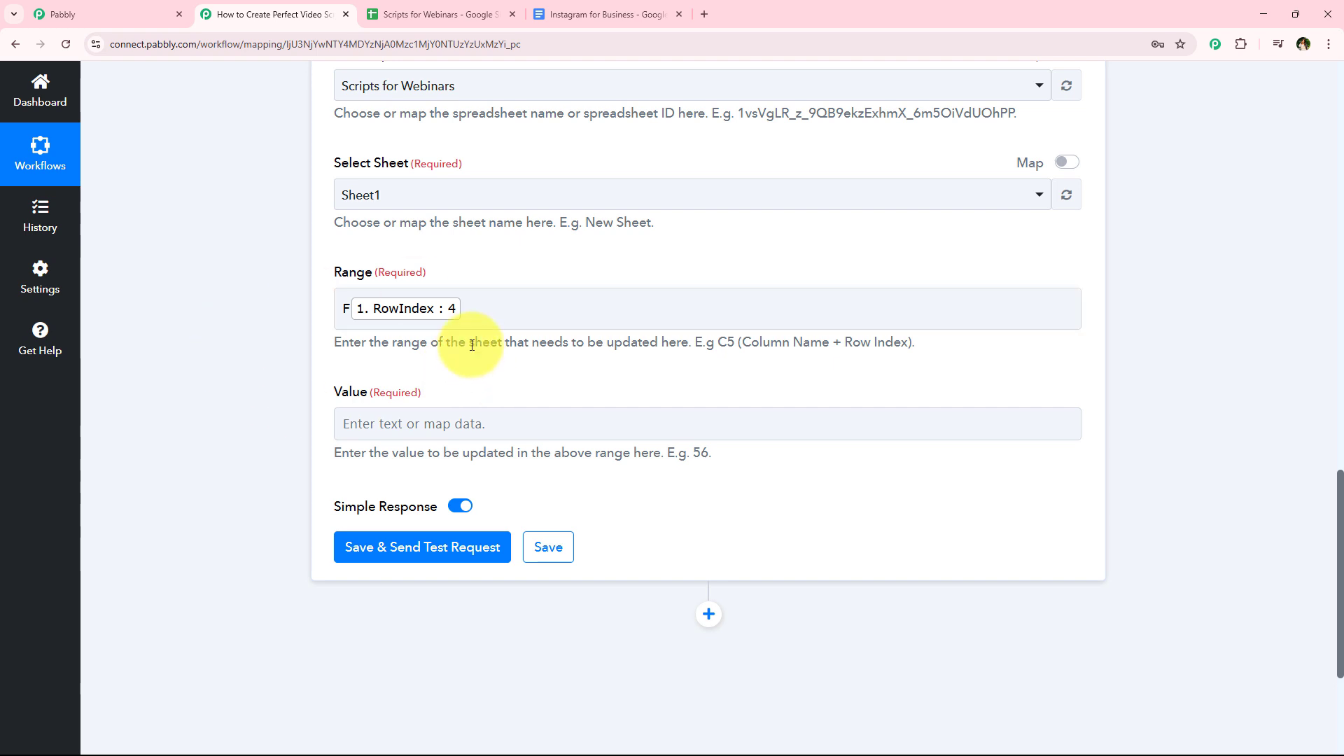
click(422, 312)
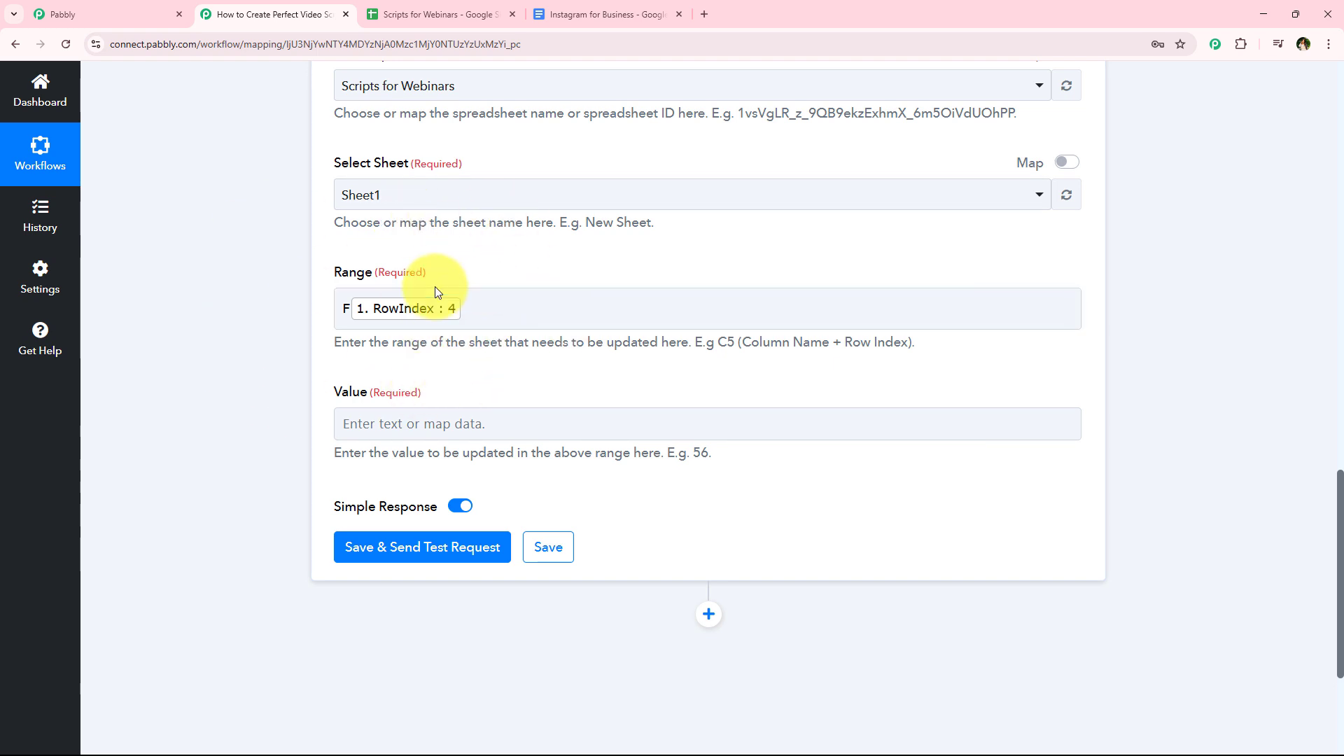
scroll(387, 411, down, 1)
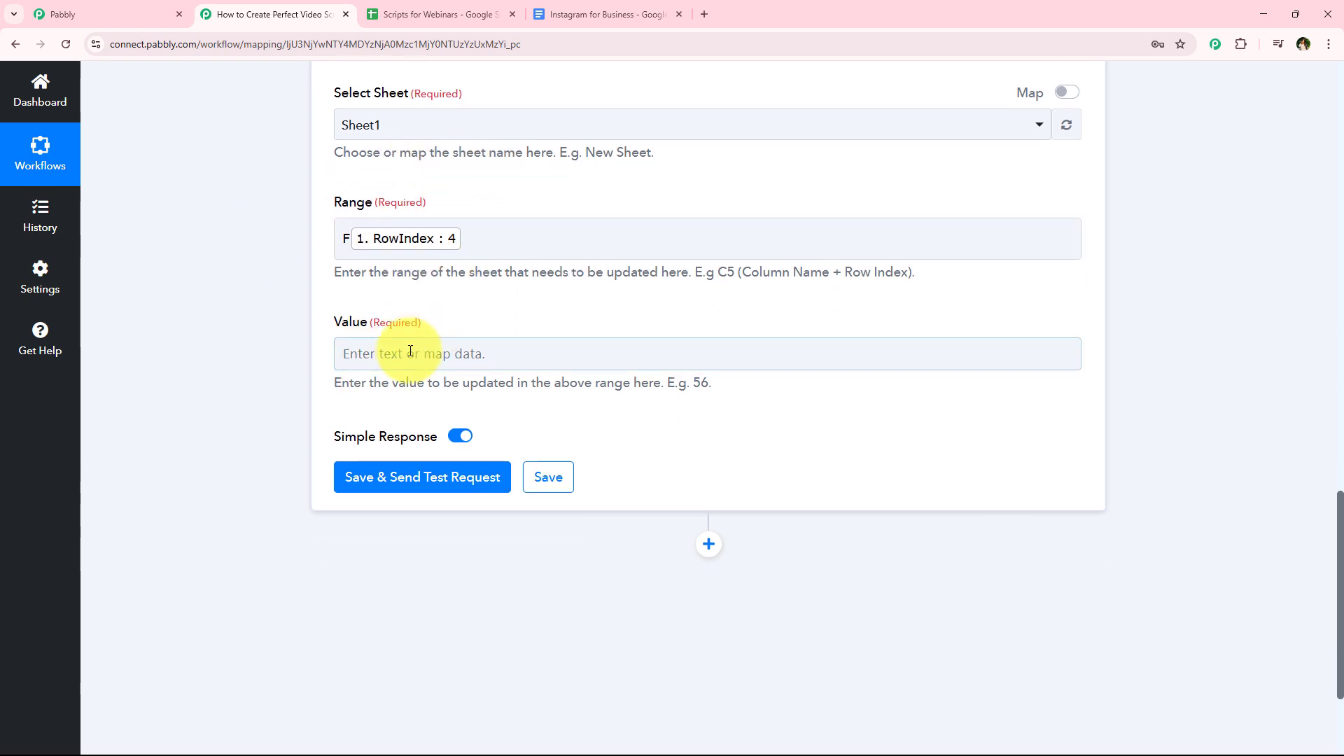
Step: Map the Value field of the Update Cell Value action to the Res2 WebViewLink from the Google Drive share step
click(419, 348)
scroll(490, 570, down, 3)
click(482, 536)
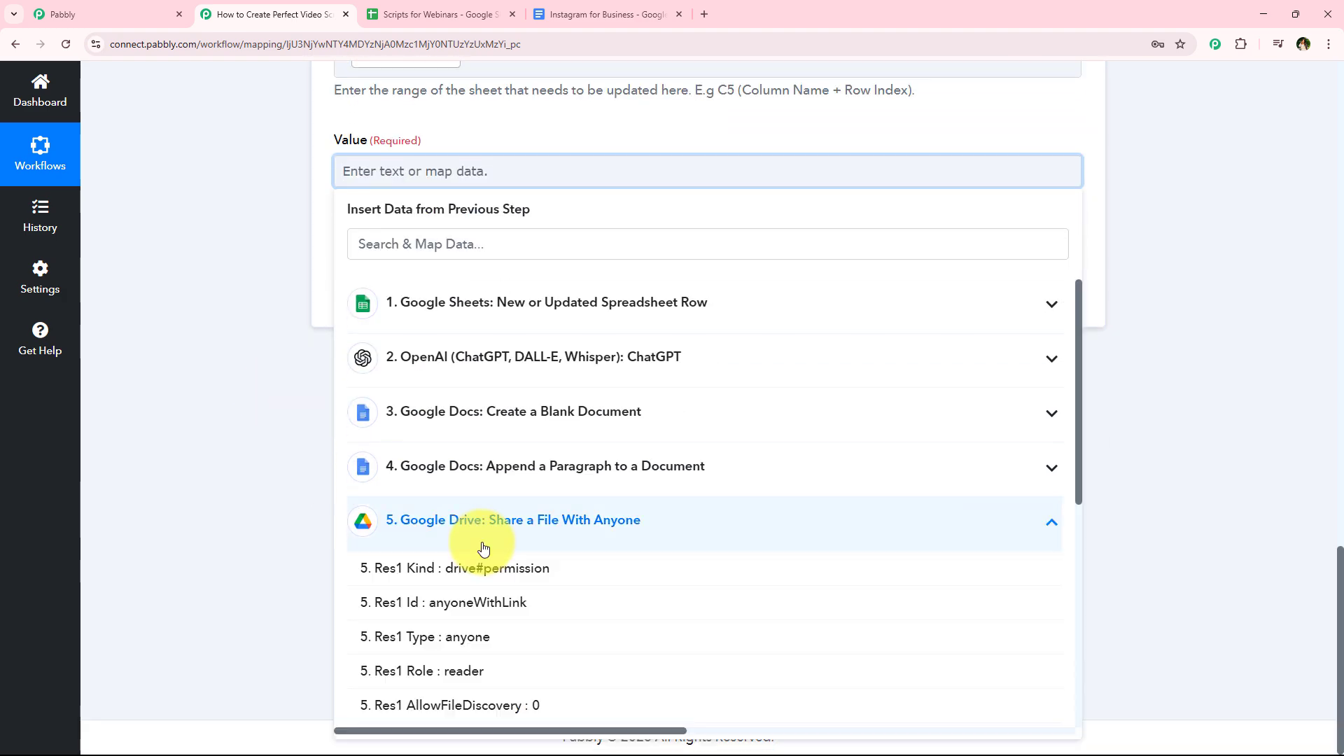
scroll(581, 595, down, 2)
scroll(581, 595, down, 1)
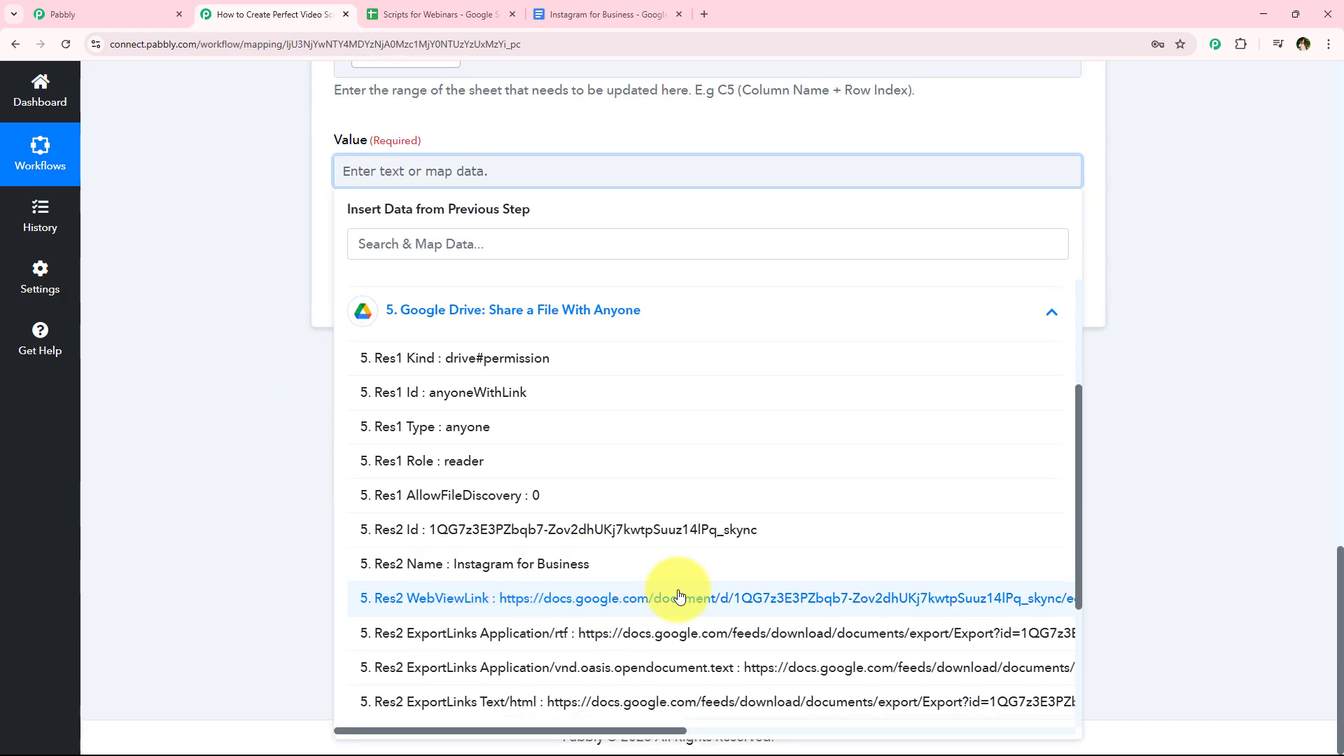
click(527, 599)
click(238, 245)
scroll(242, 321, up, 3)
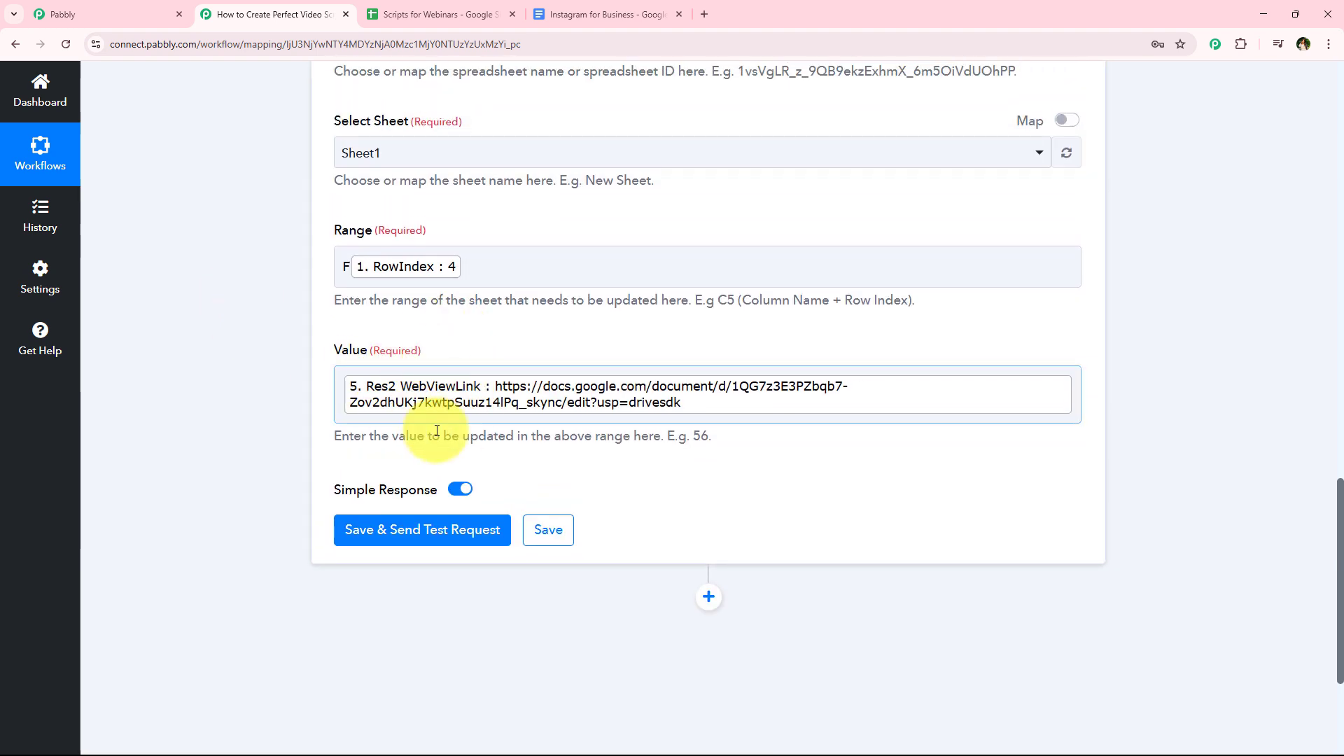
Step: Save the Update Cell Value action with a test request and collapse the action
click(434, 532)
scroll(280, 460, down, 1)
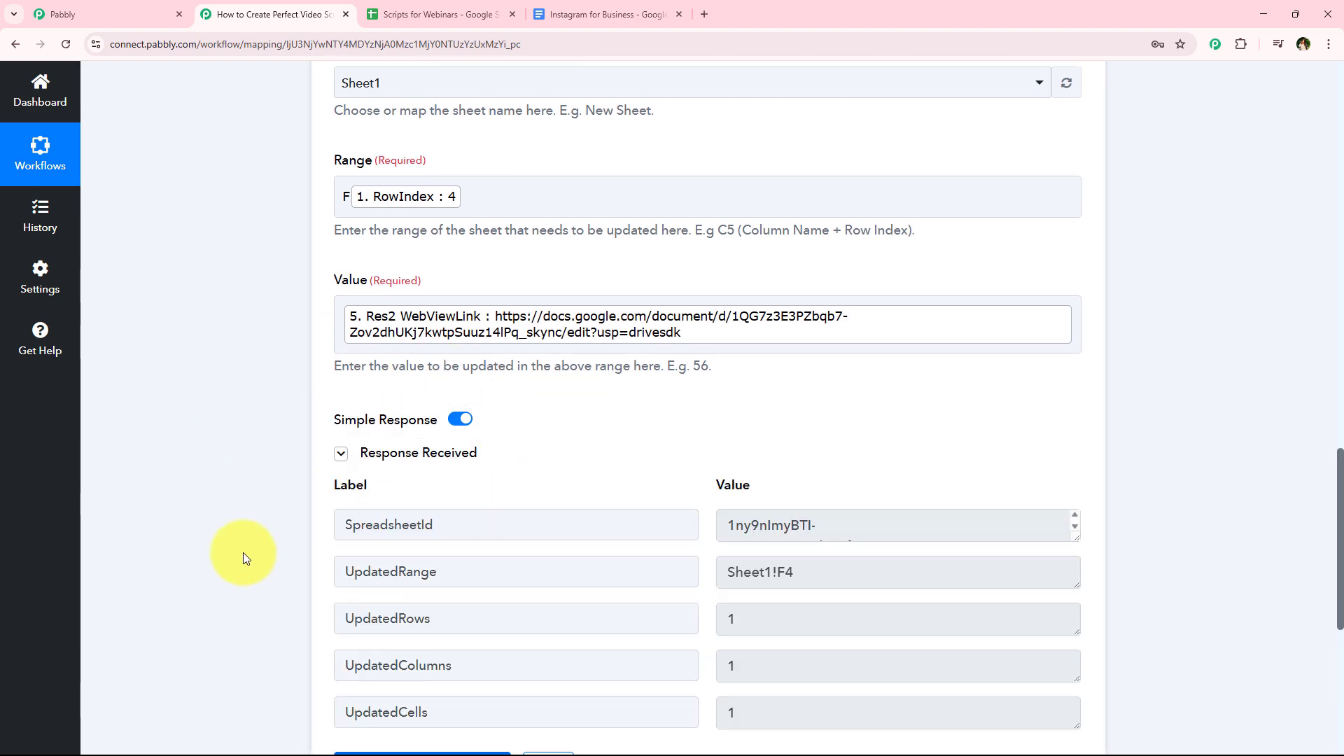
scroll(234, 555, up, 10)
click(480, 389)
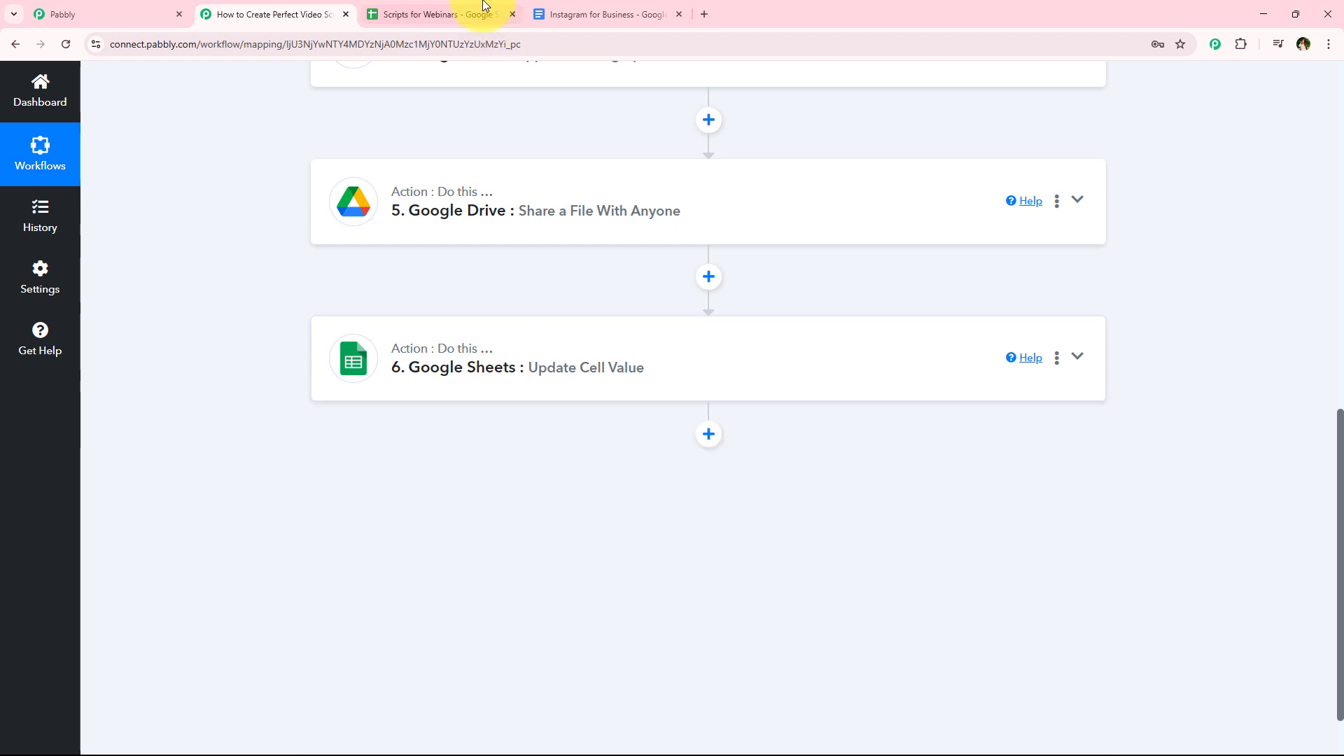
Step: Check the script link in cell F4 of the Scripts for Webinars sheet by opening its document, and close the document tabs
click(483, 12)
click(812, 563)
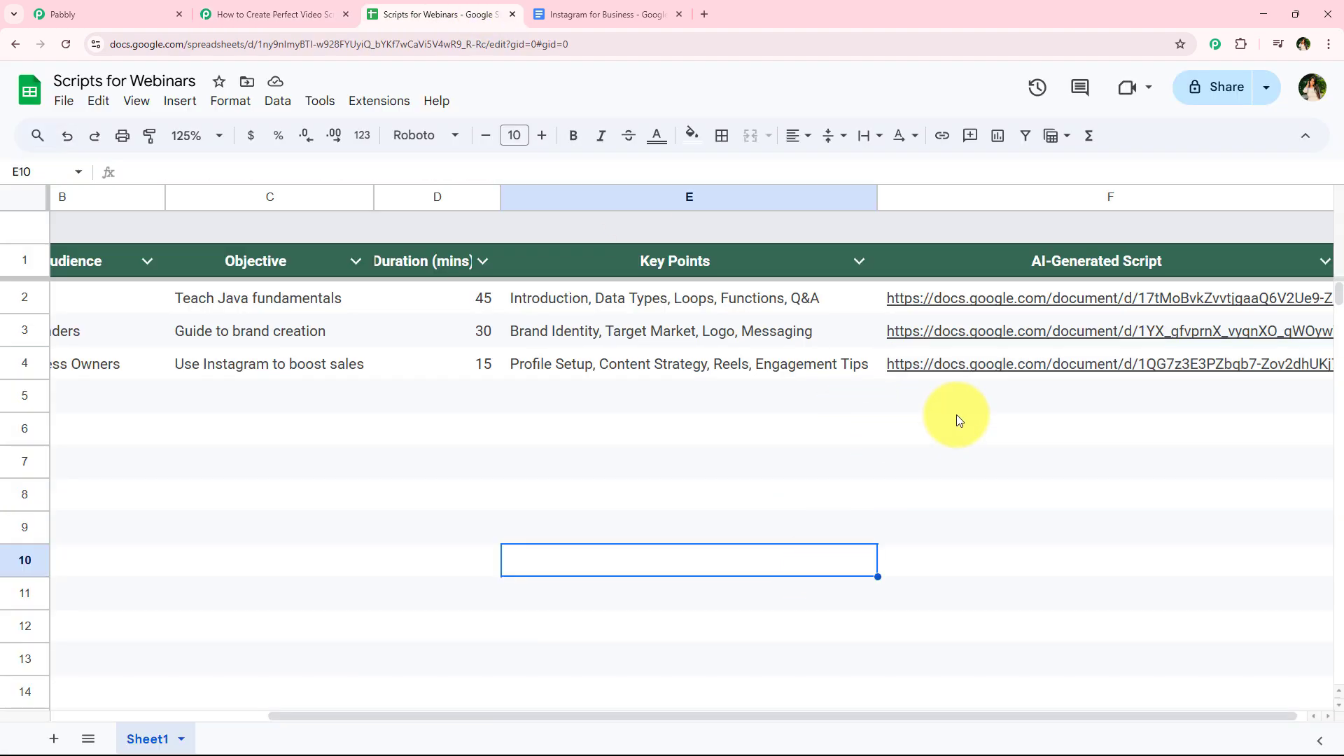
click(950, 371)
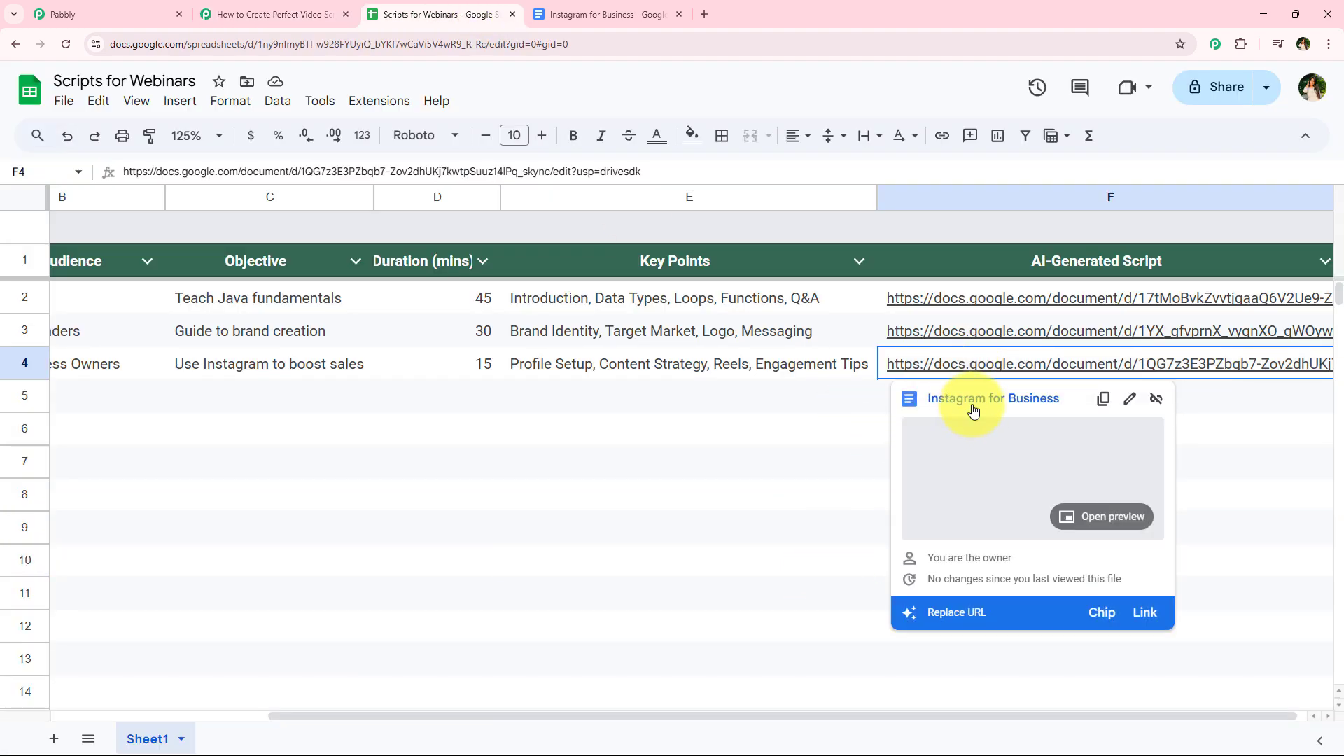
click(970, 406)
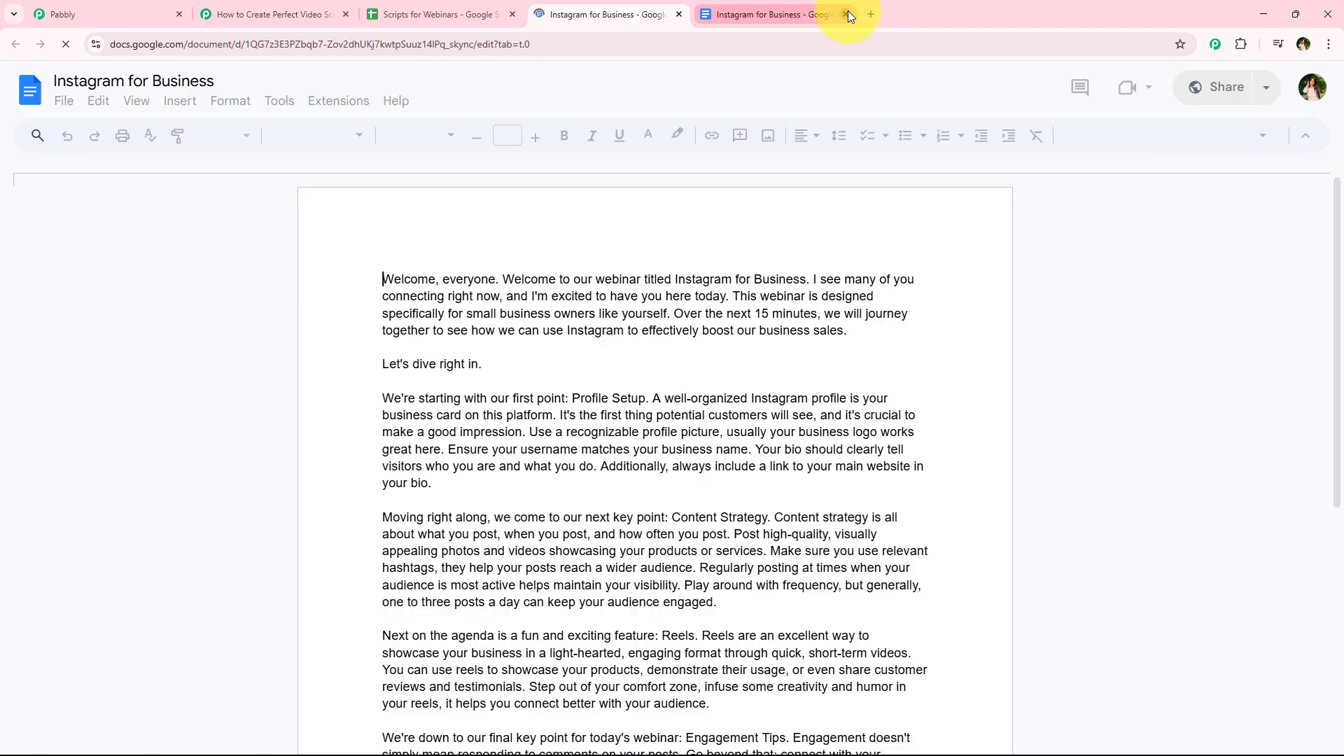
click(845, 14)
scroll(546, 439, down, 3)
scroll(546, 440, down, 10)
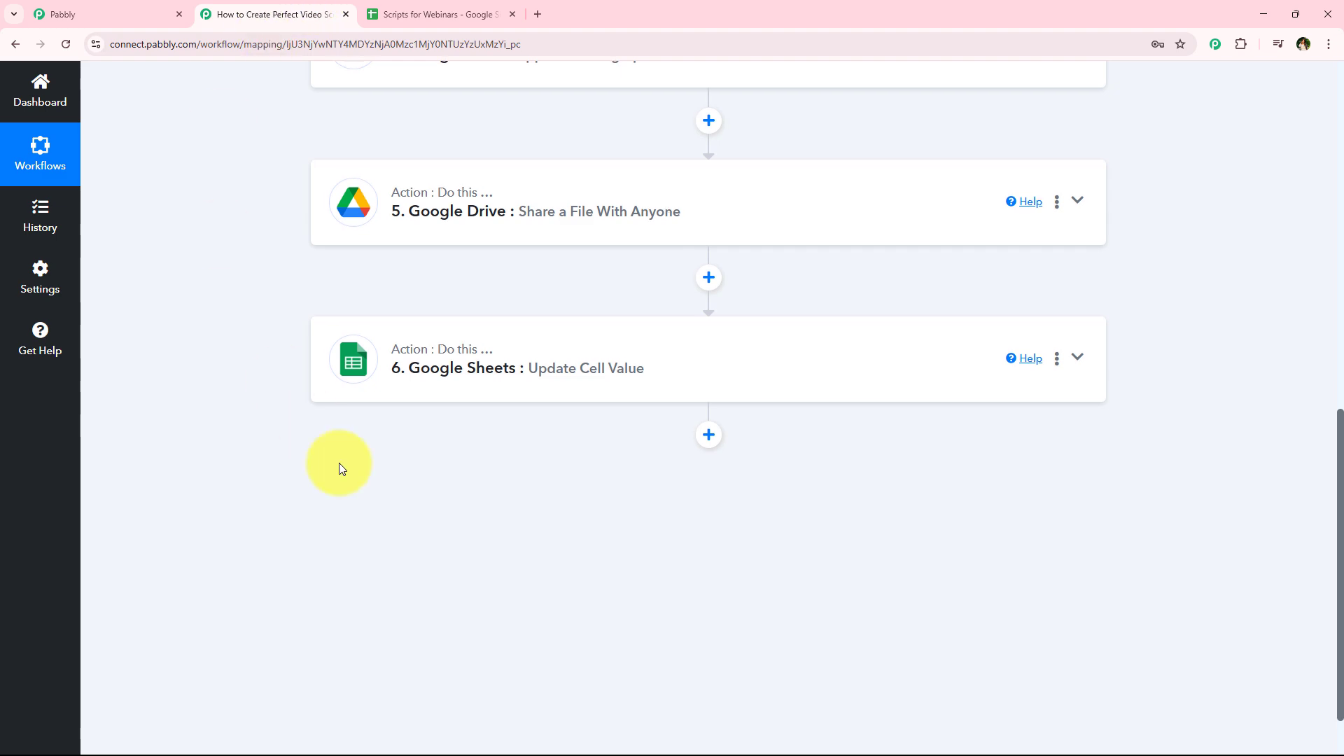
Step: Examine the empty row 5 of the Scripts for Webinars sheet from Webinar Title to Key Points
scroll(342, 465, up, 10)
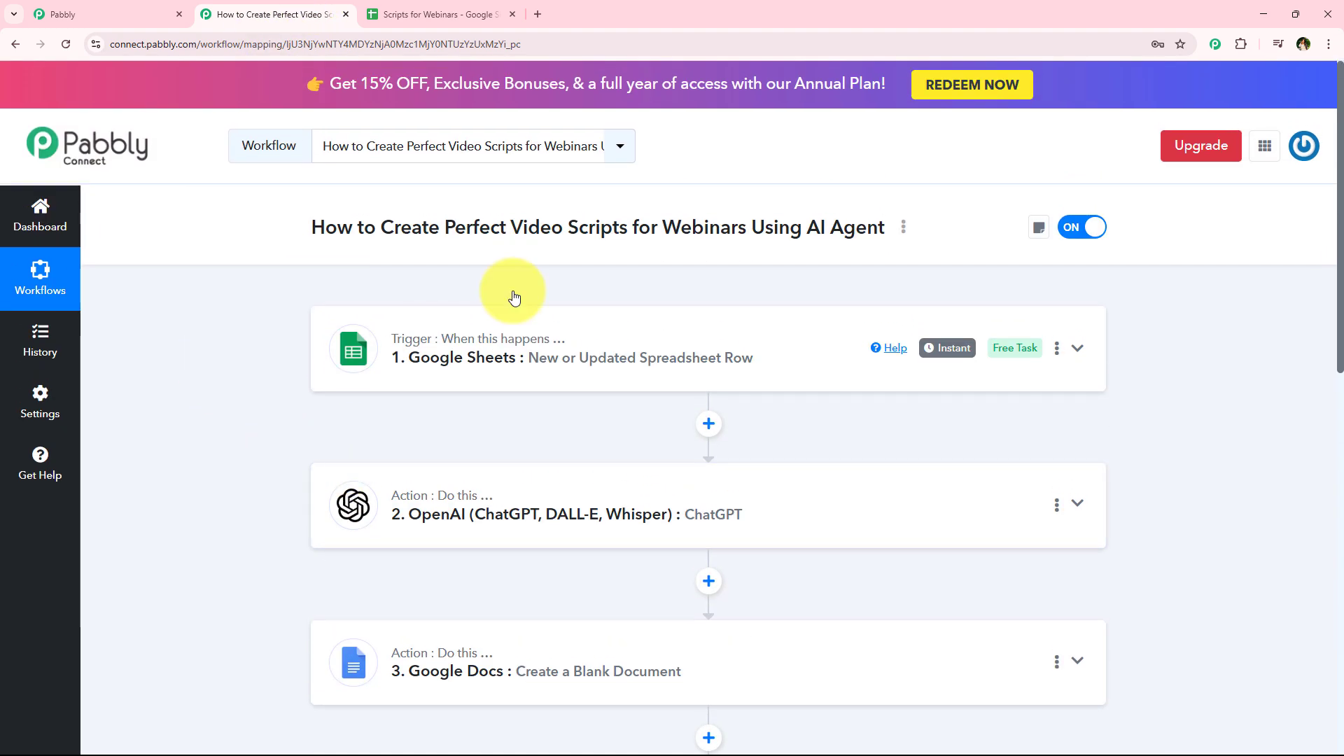
click(409, 10)
drag(448, 707, 212, 707)
drag(149, 408, 912, 410)
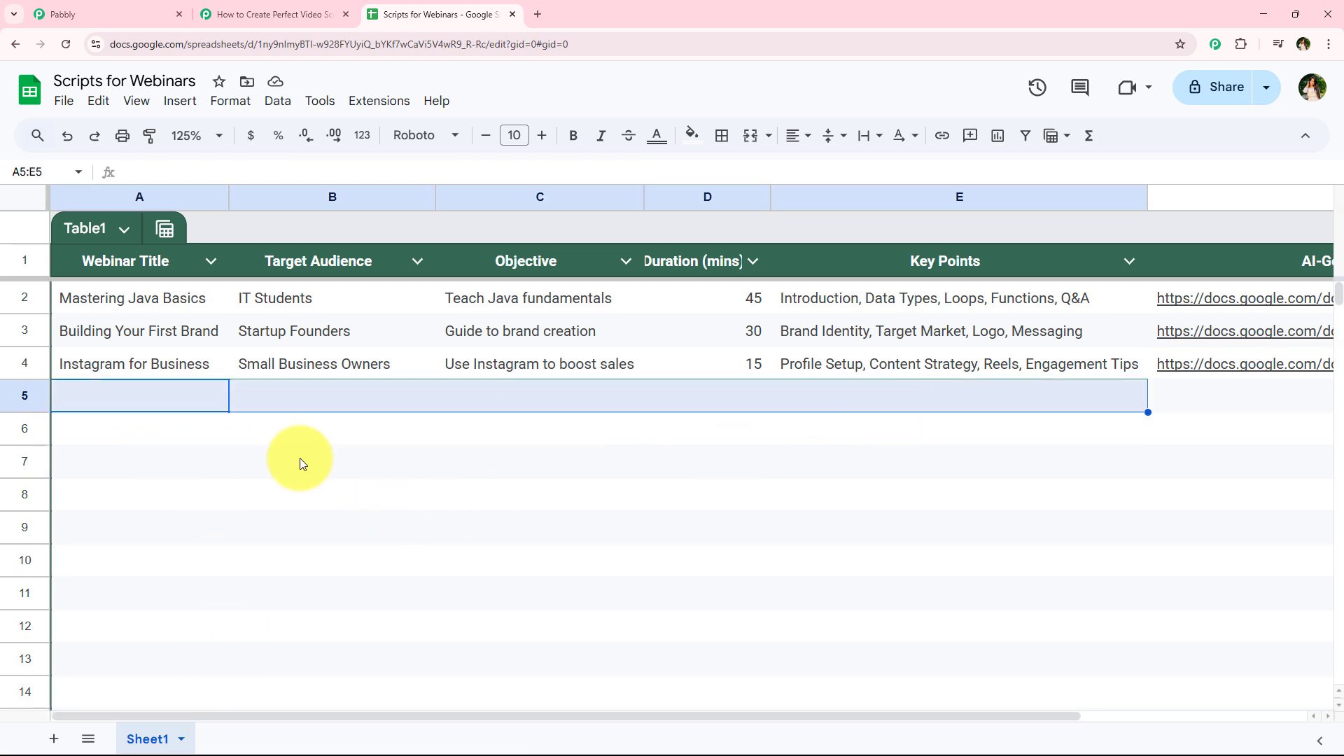
Step: Review the workflow from the Google Sheets trigger through the OpenAI, Google Docs and Google Drive actions to Update Cell Value
key(ctrl+shift+Tab)
scroll(260, 429, down, 2)
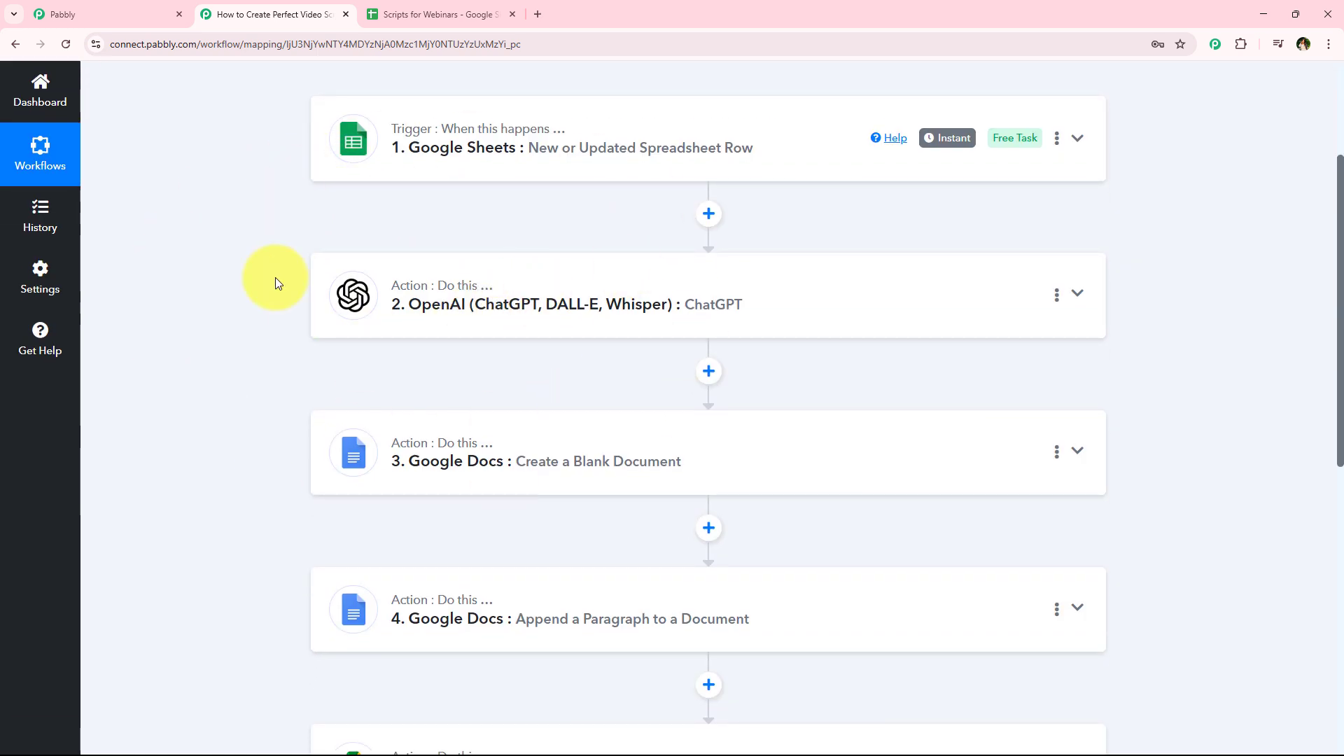
scroll(287, 322, down, 2)
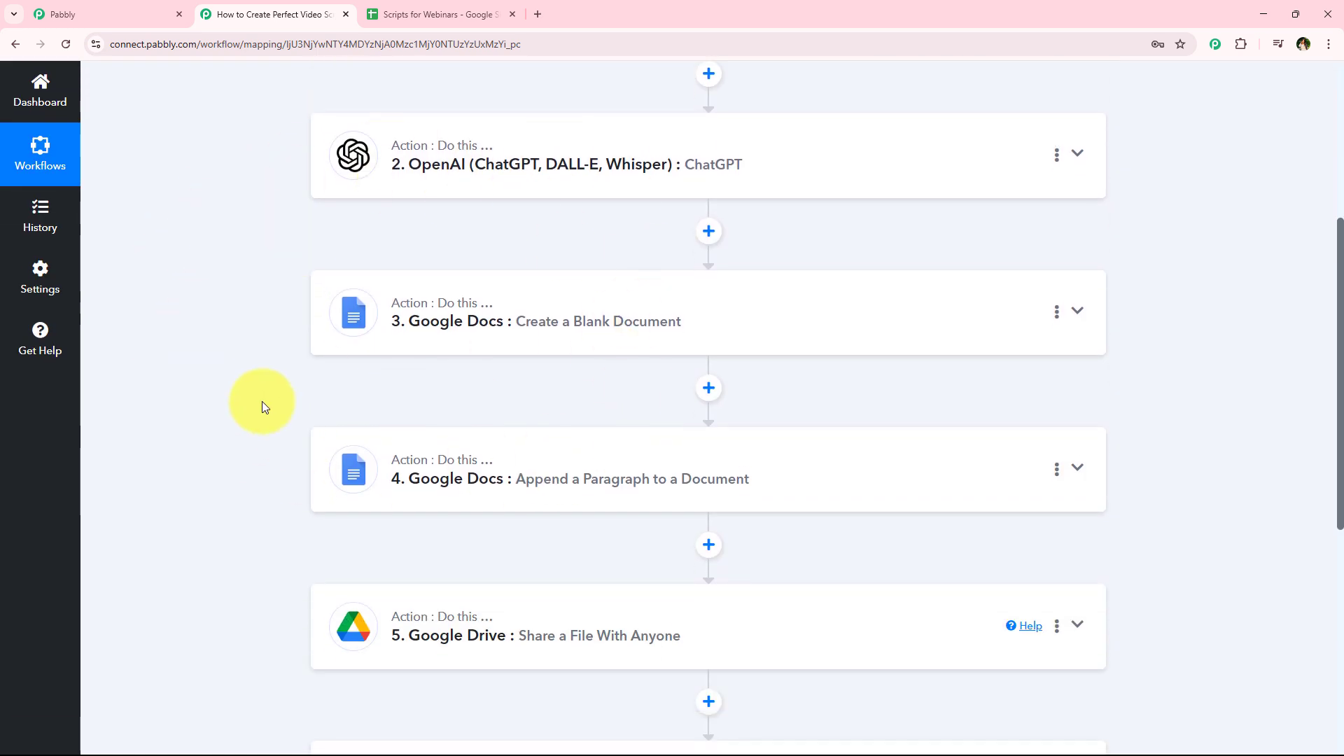
scroll(354, 418, down, 3)
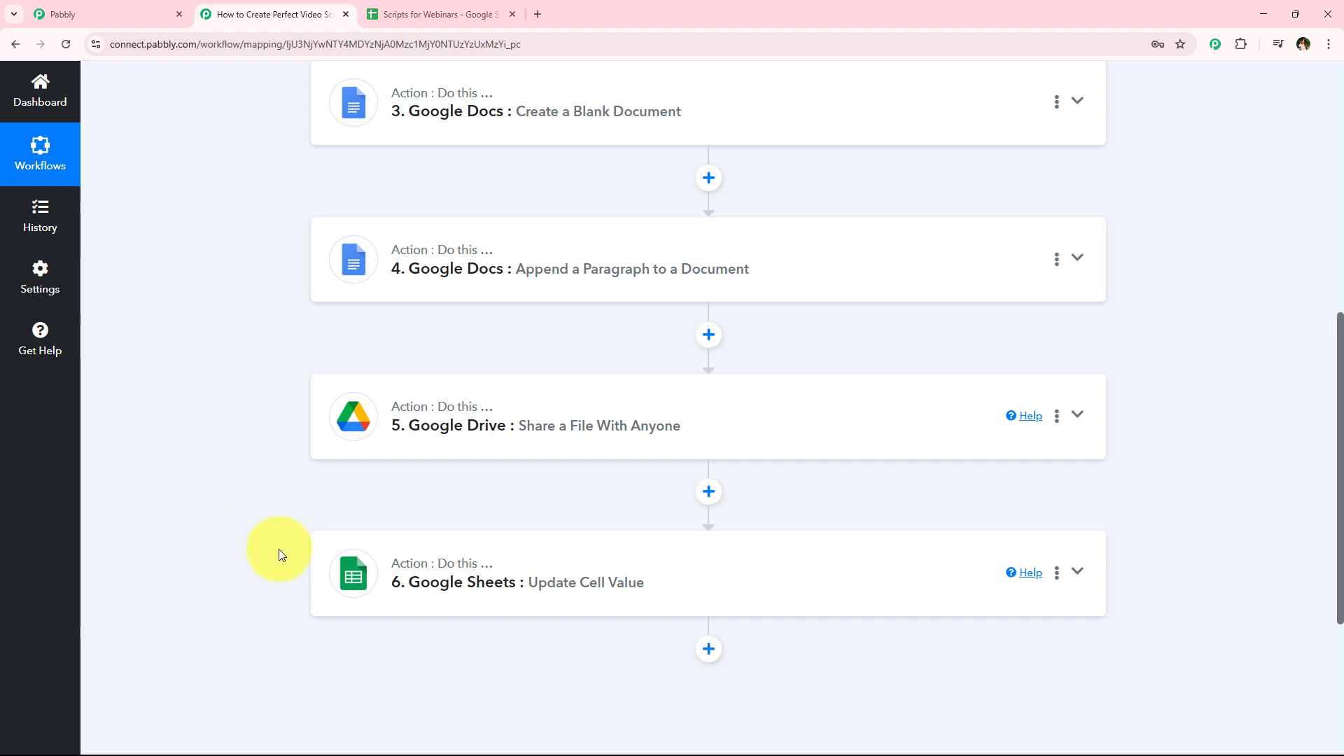
scroll(280, 549, up, 8)
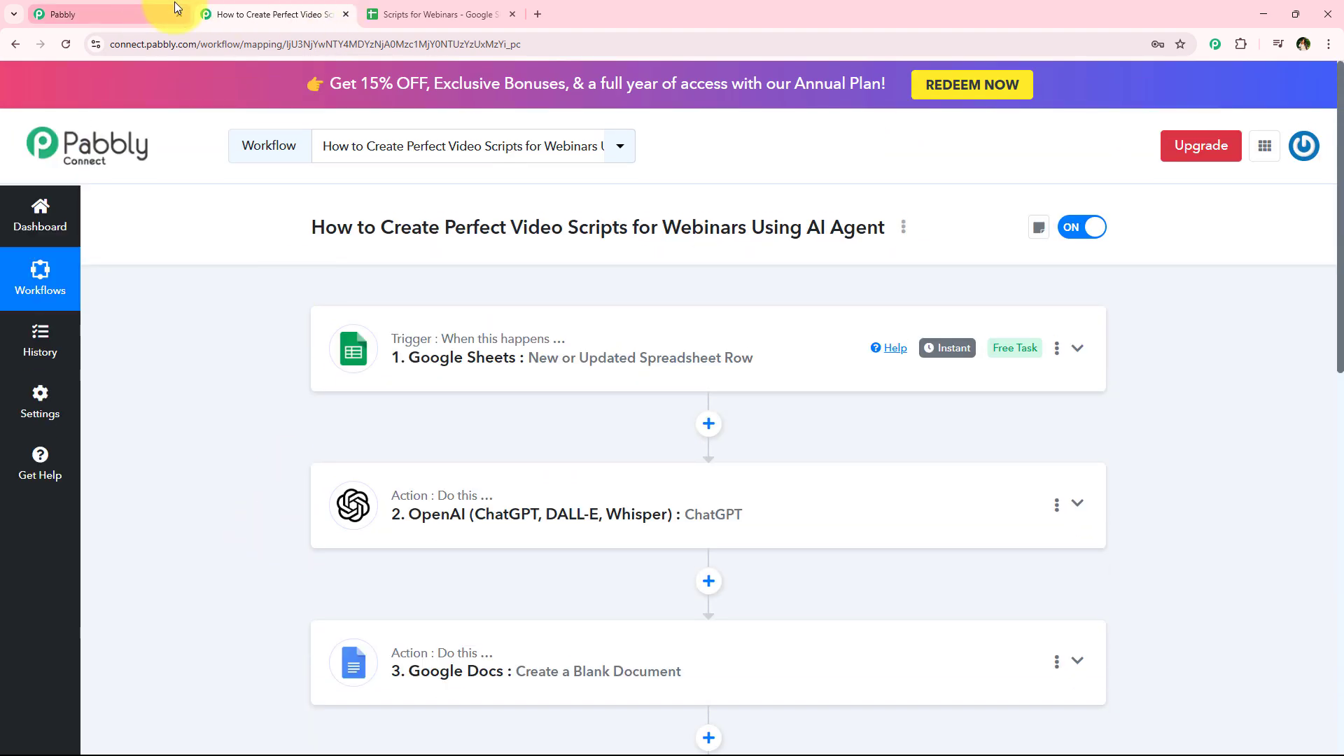
click(434, 14)
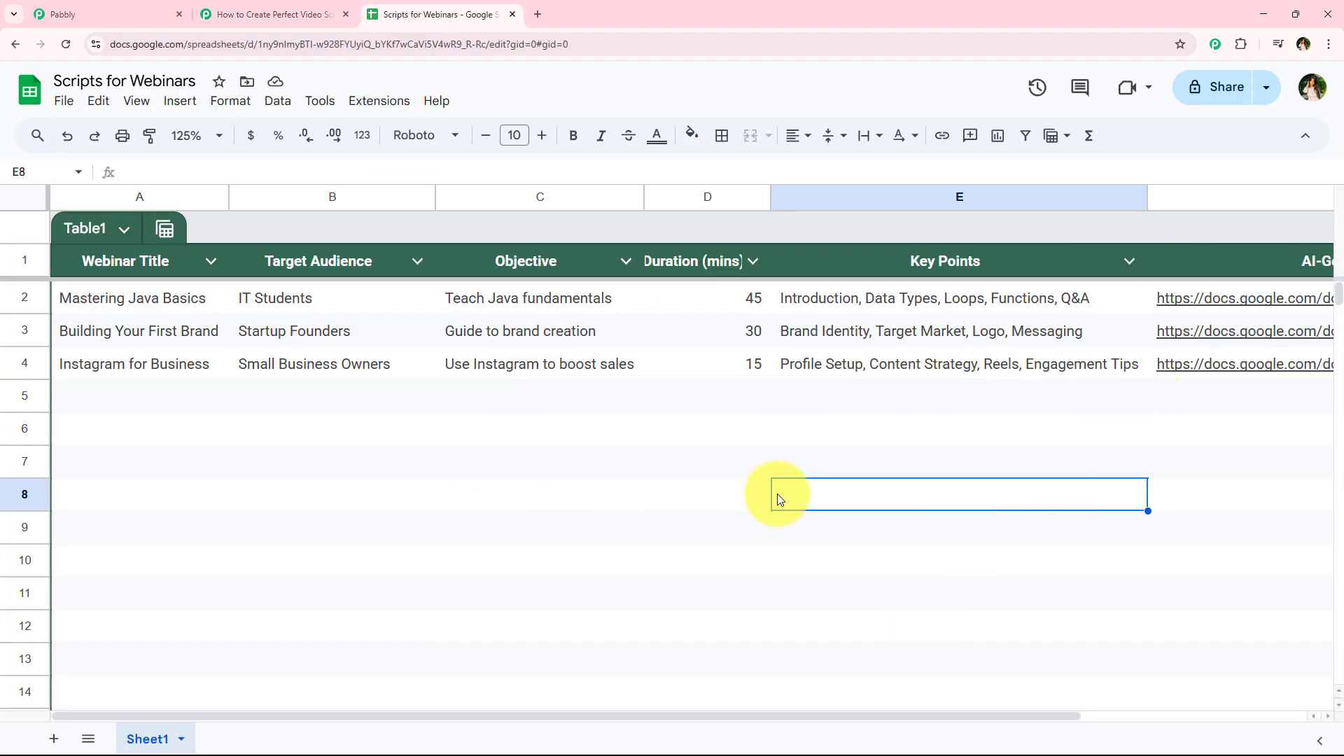
click(331, 5)
scroll(350, 511, down, 5)
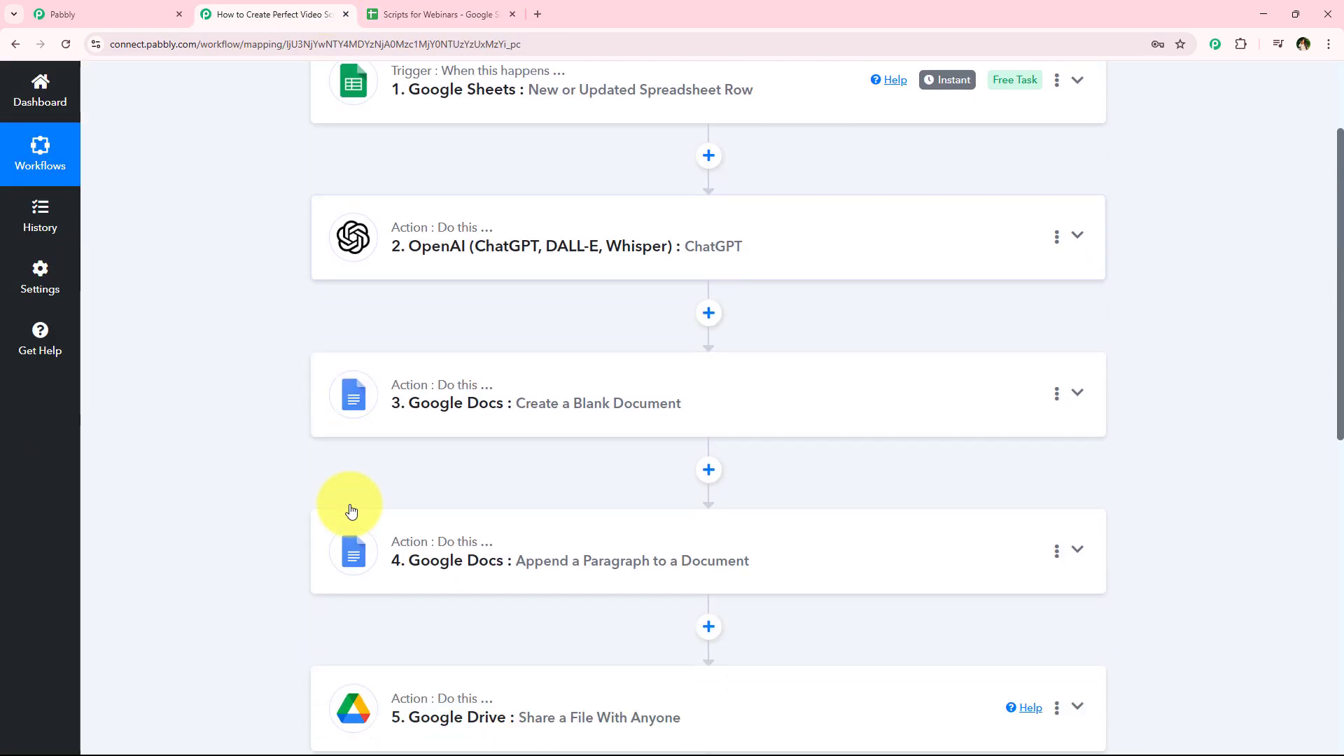
scroll(294, 560, down, 3)
scroll(273, 584, up, 5)
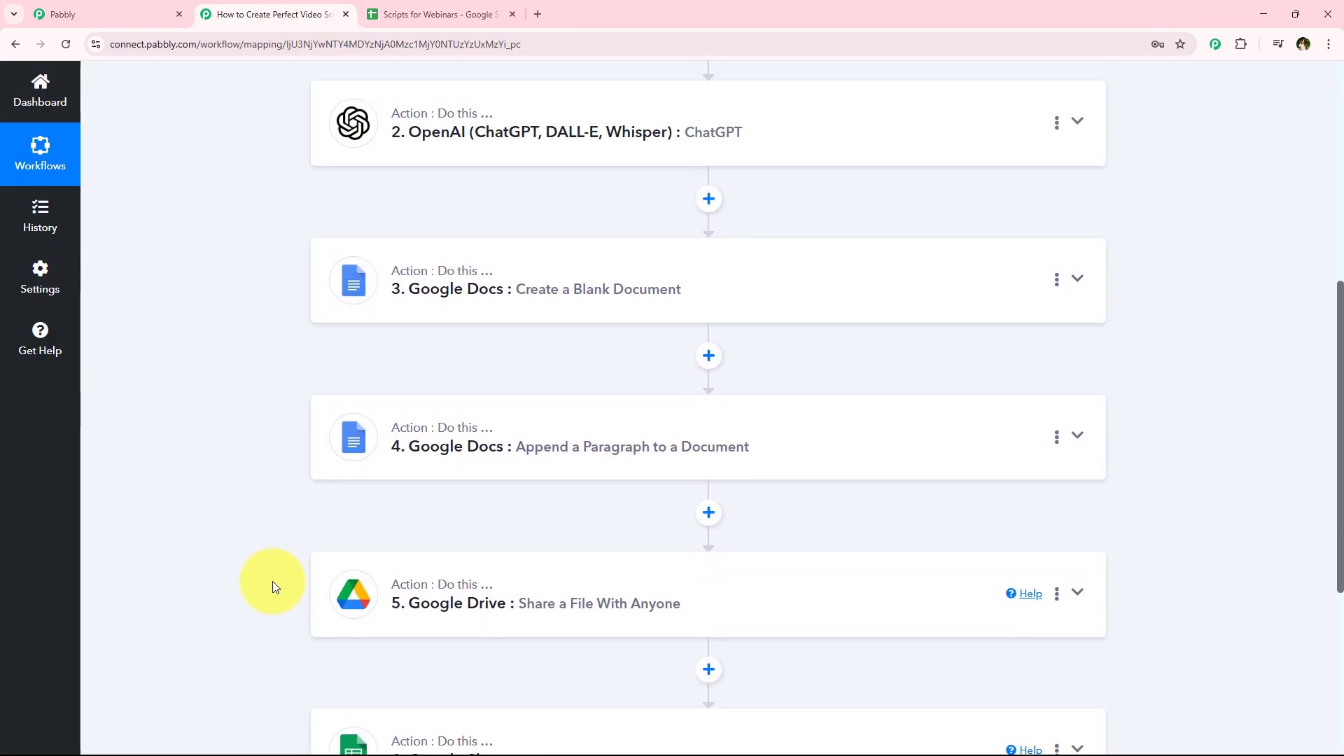
scroll(272, 581, up, 2)
Step: Examine the sheet's row 5 input cells and its AI-Generated Script cell F5, and return to the start of the workflow
click(403, 11)
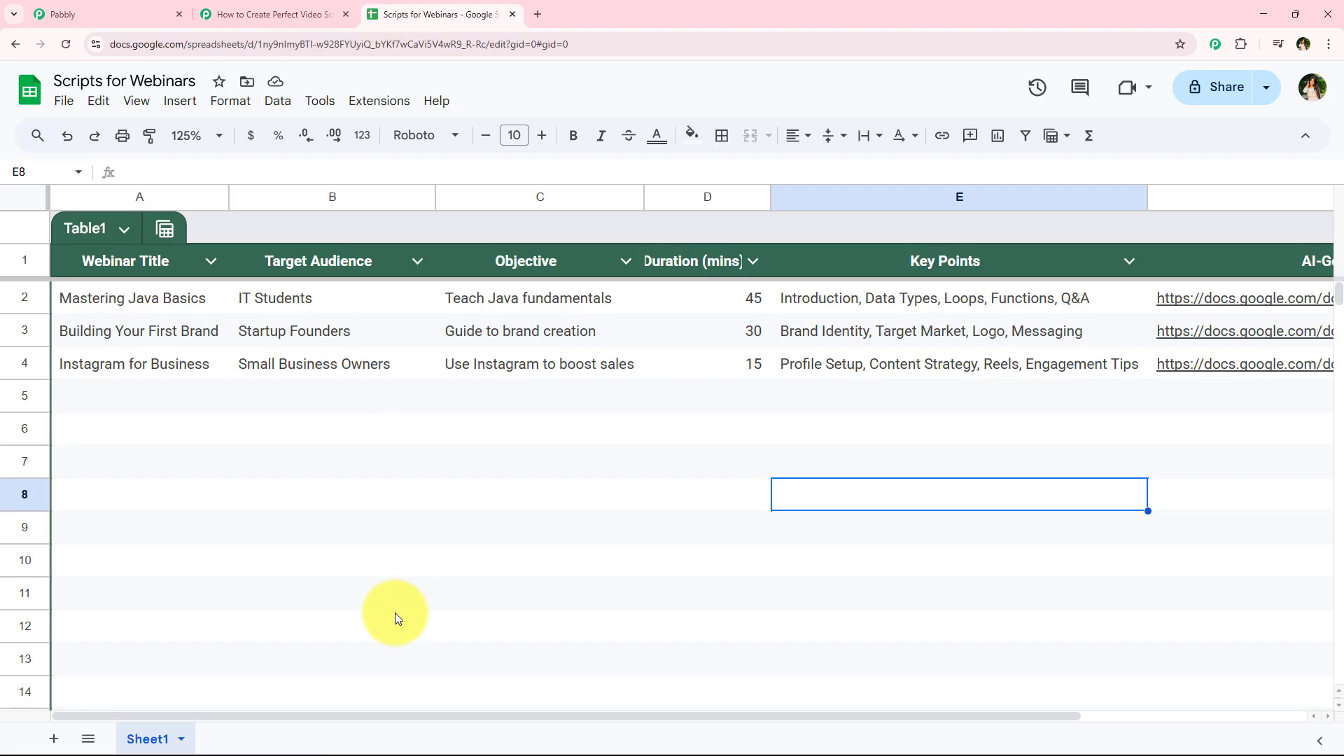
drag(376, 719, 708, 707)
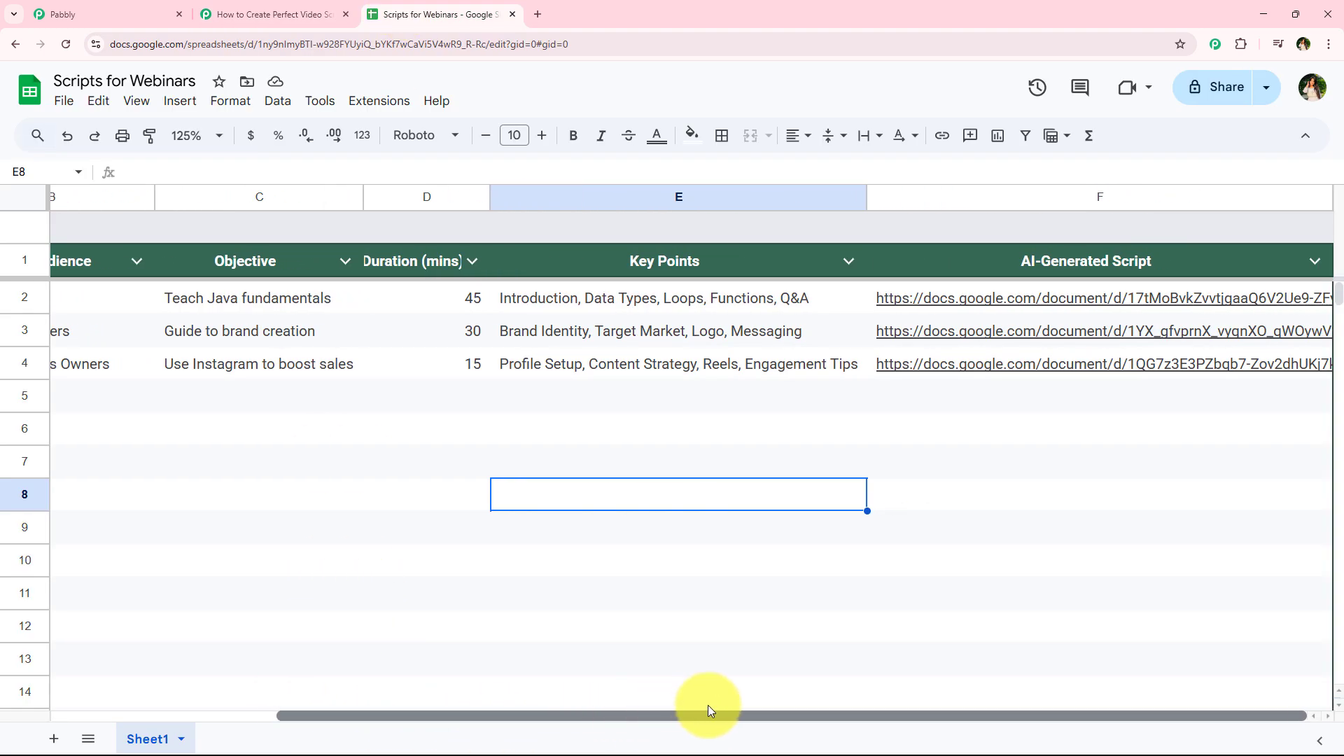
drag(121, 396, 792, 406)
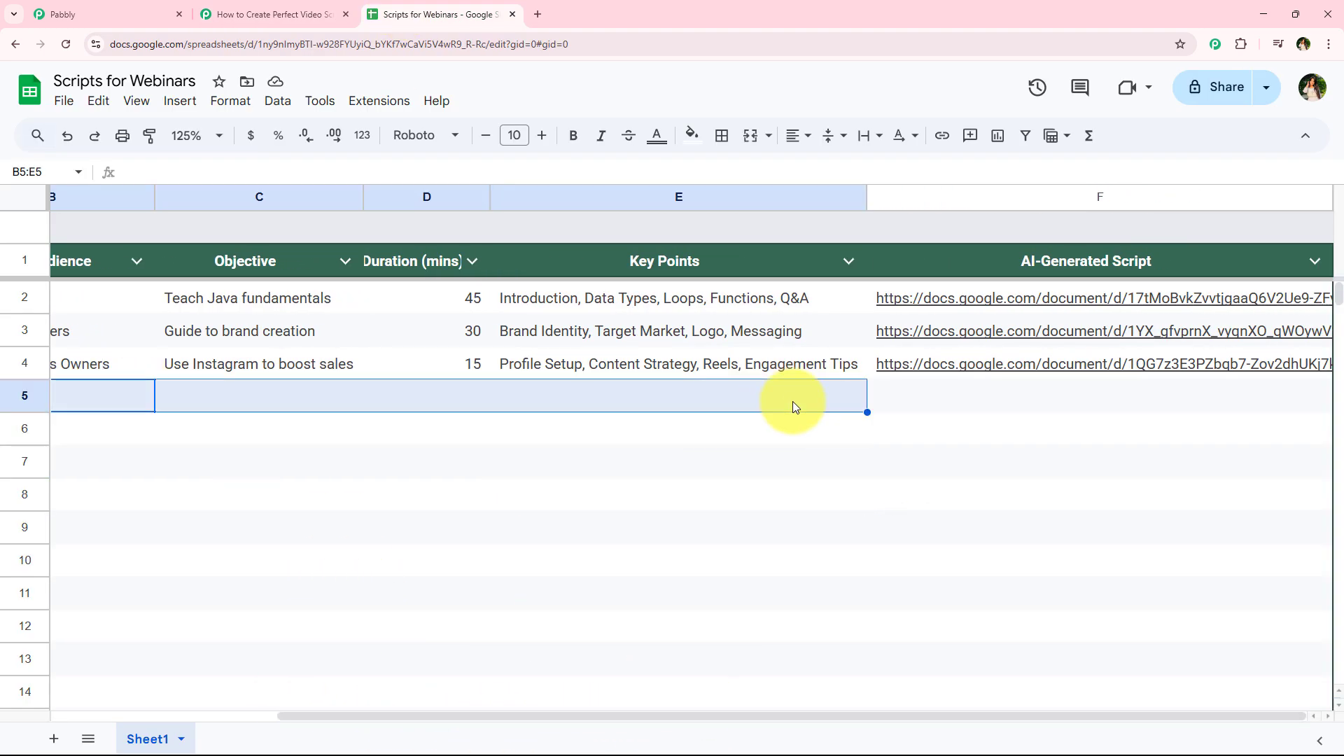
click(618, 623)
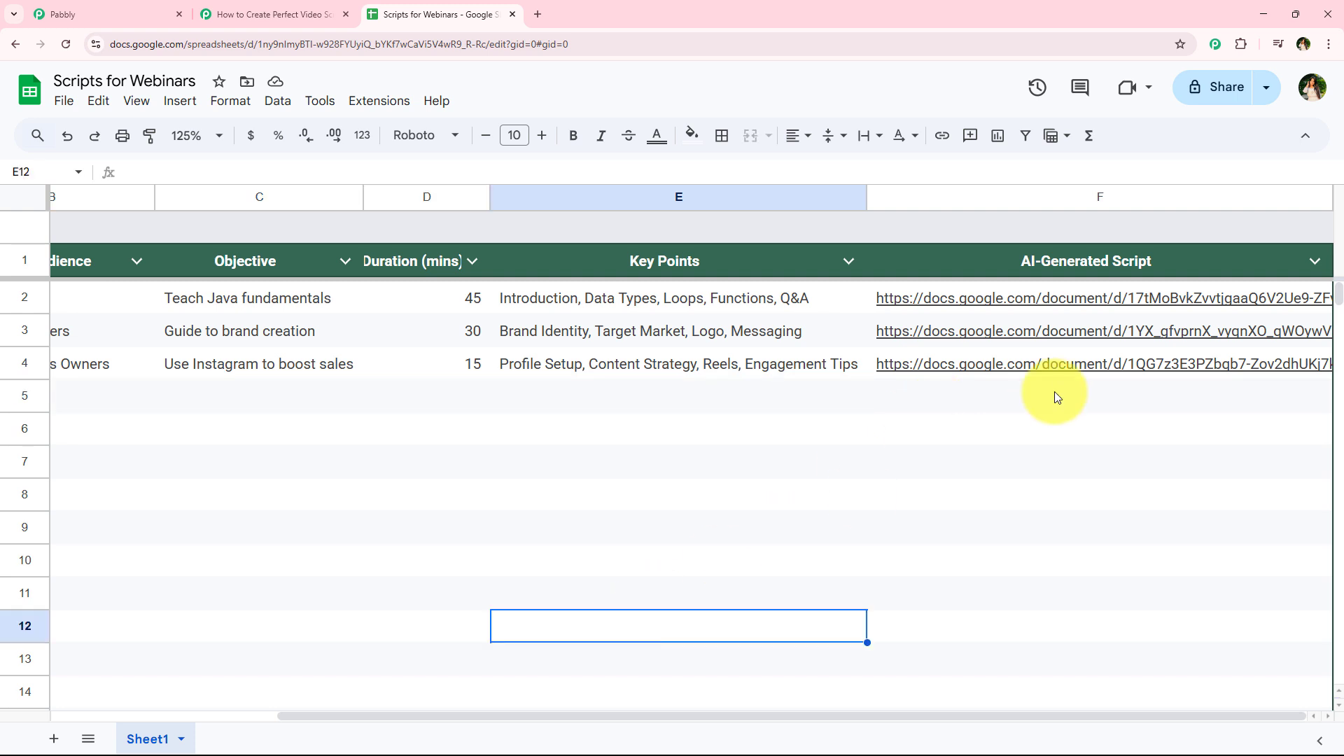
click(1054, 403)
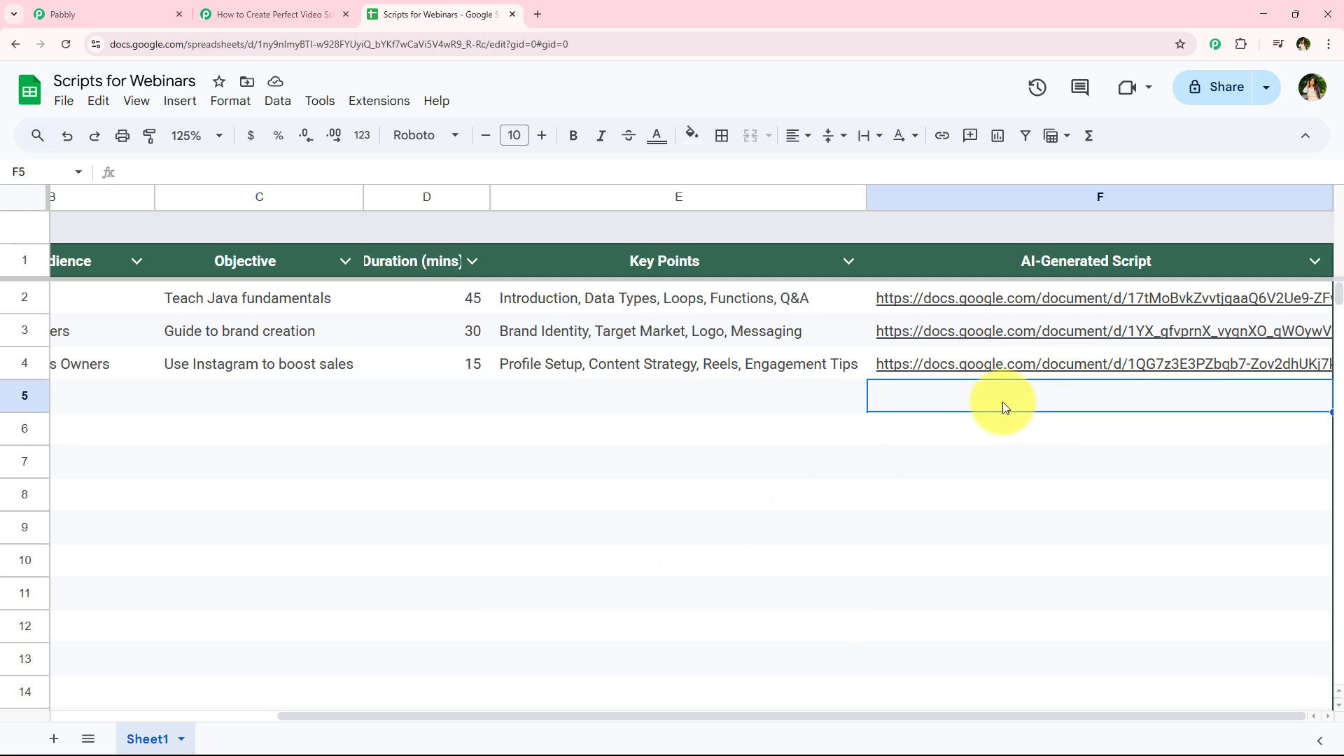
drag(735, 717, 505, 717)
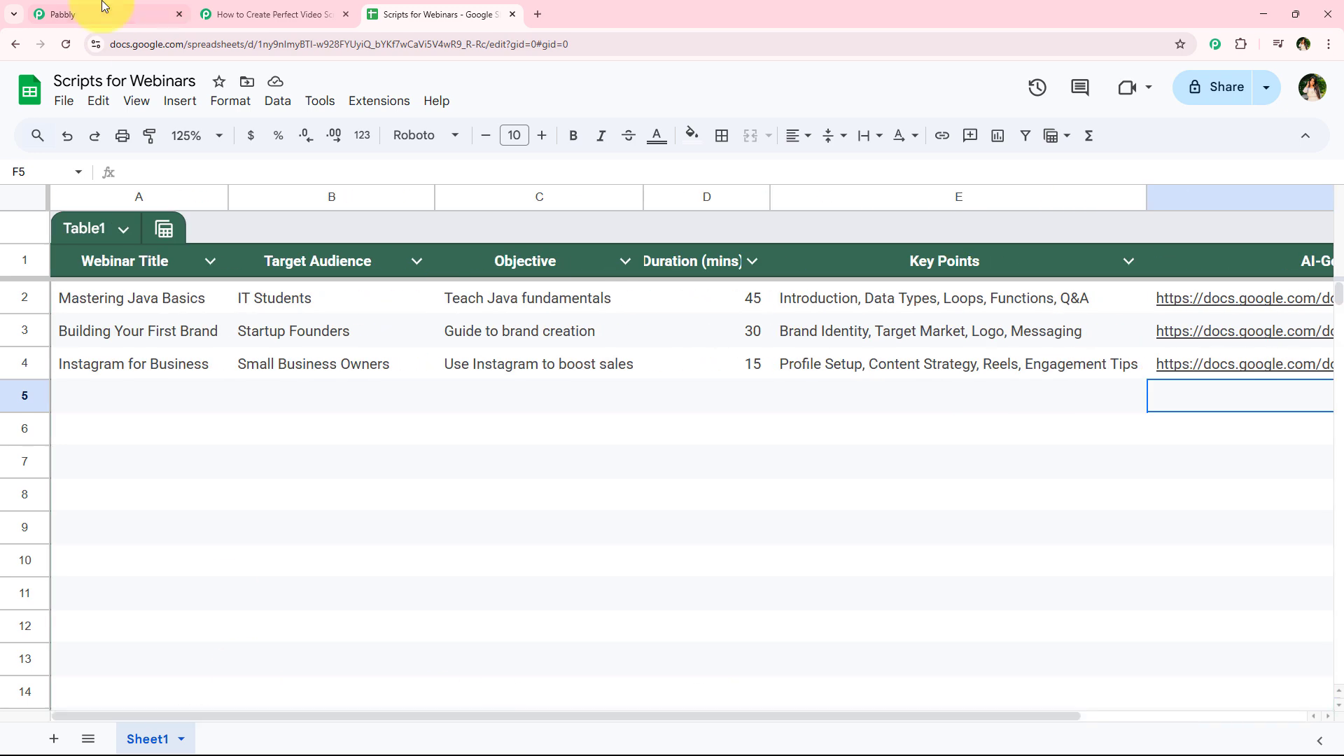
click(229, 15)
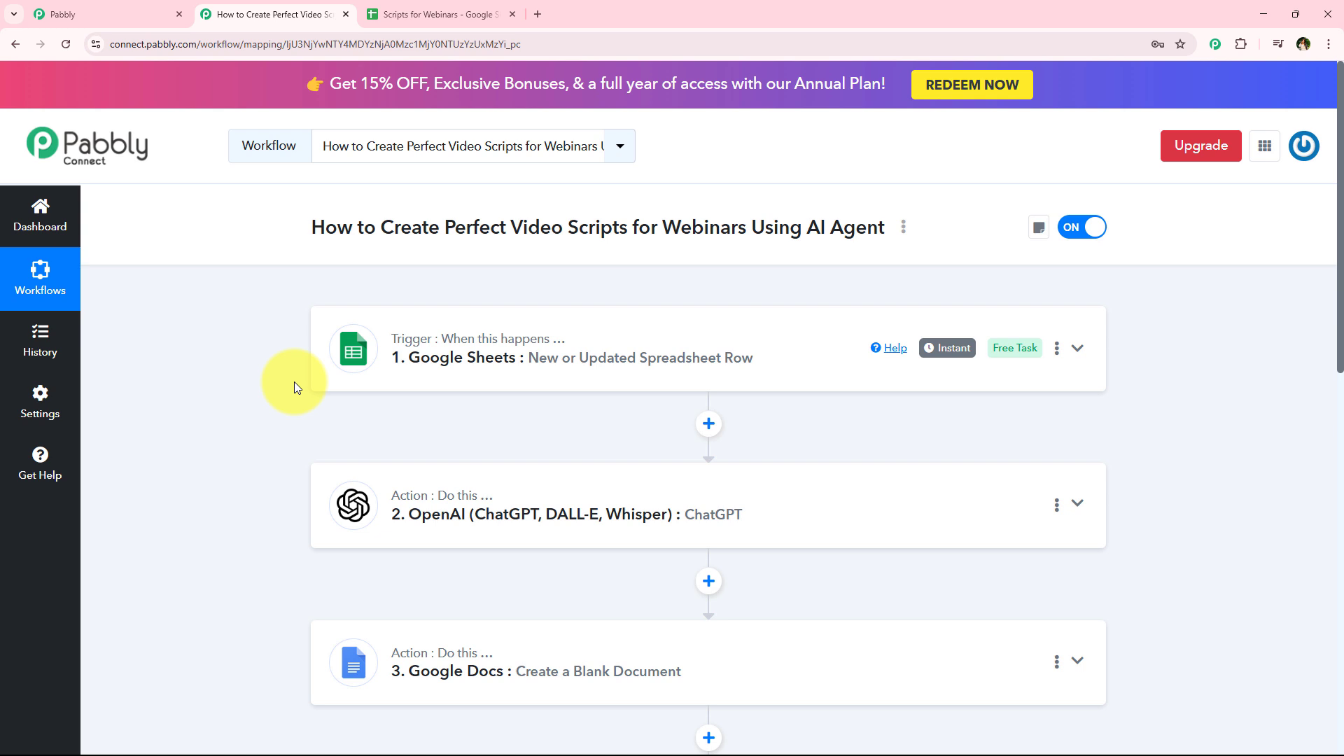
scroll(285, 448, down, 1)
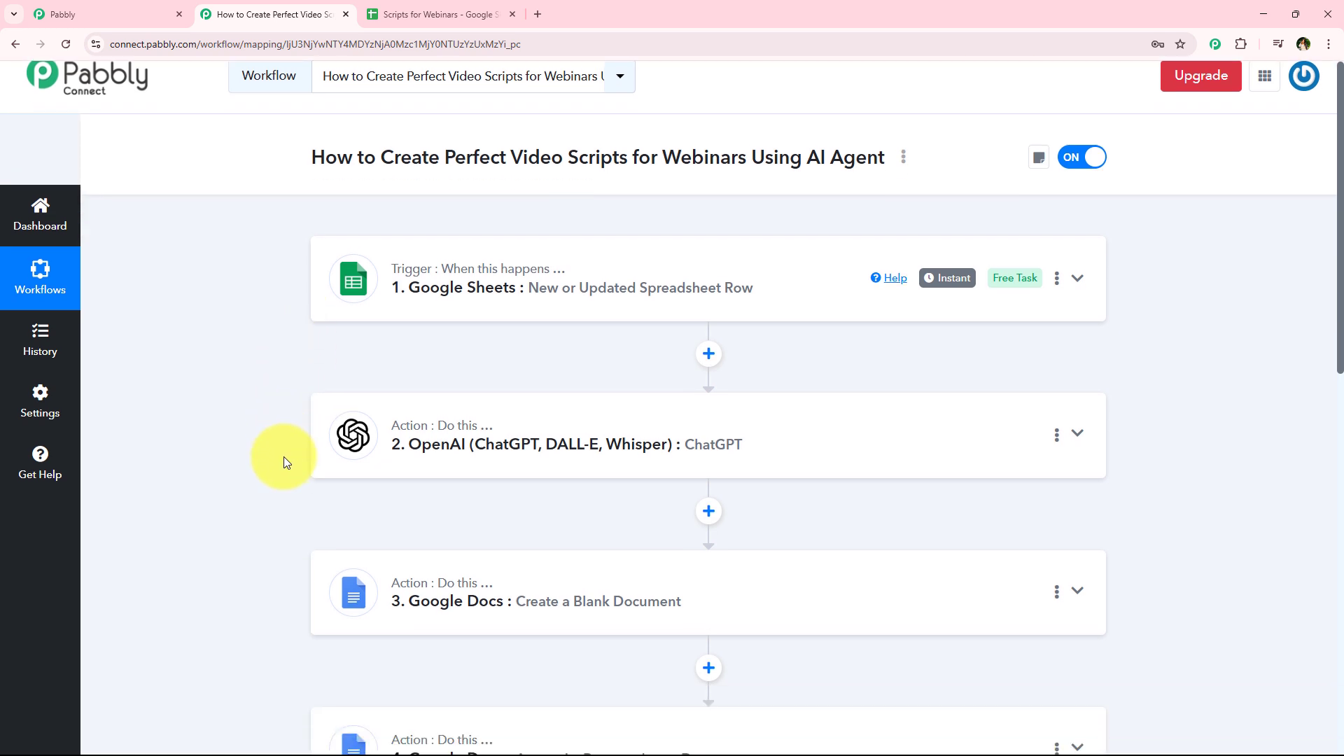
scroll(289, 494, up, 1)
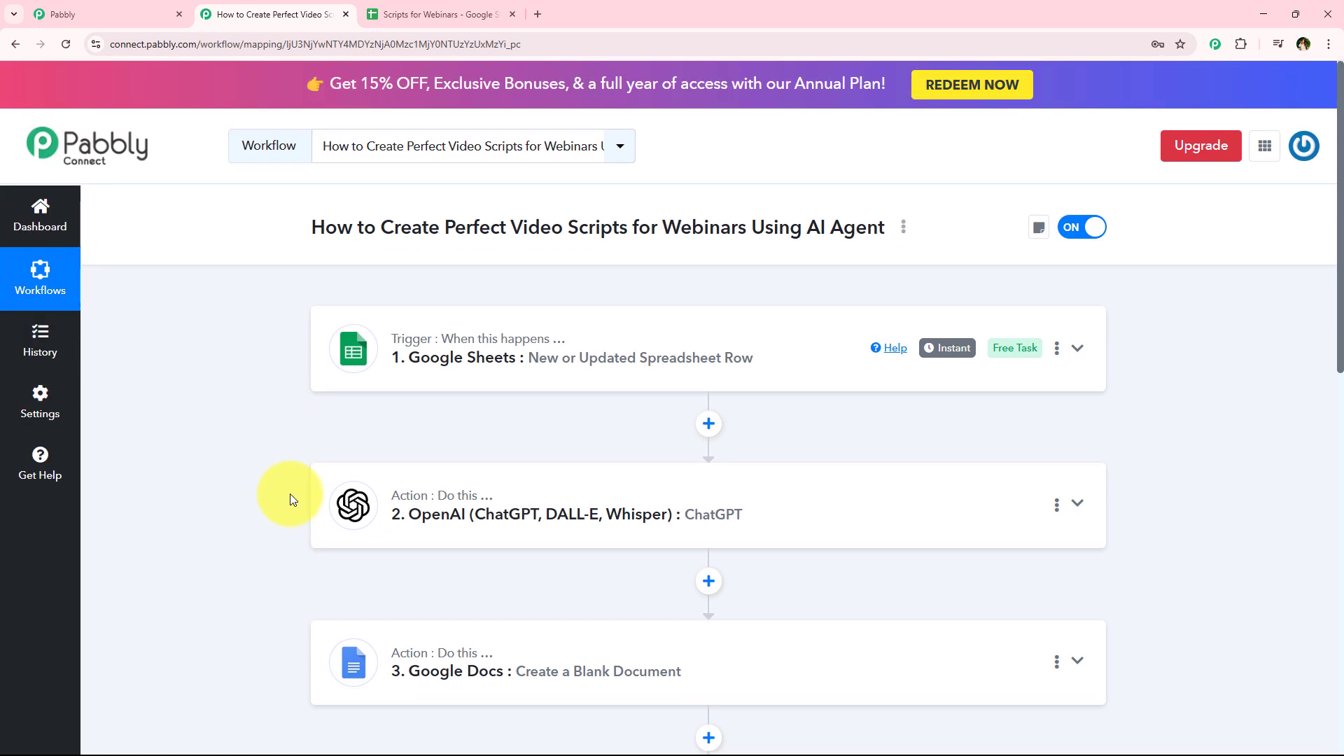